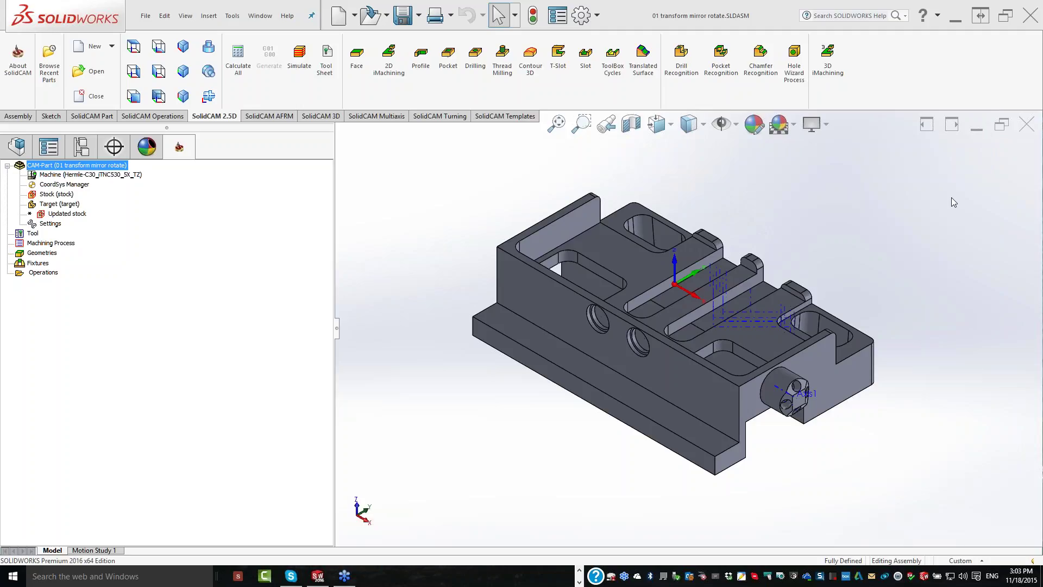
Zoom and orbit around the fixture, selecting a pocket face to check its source feature
key(z)
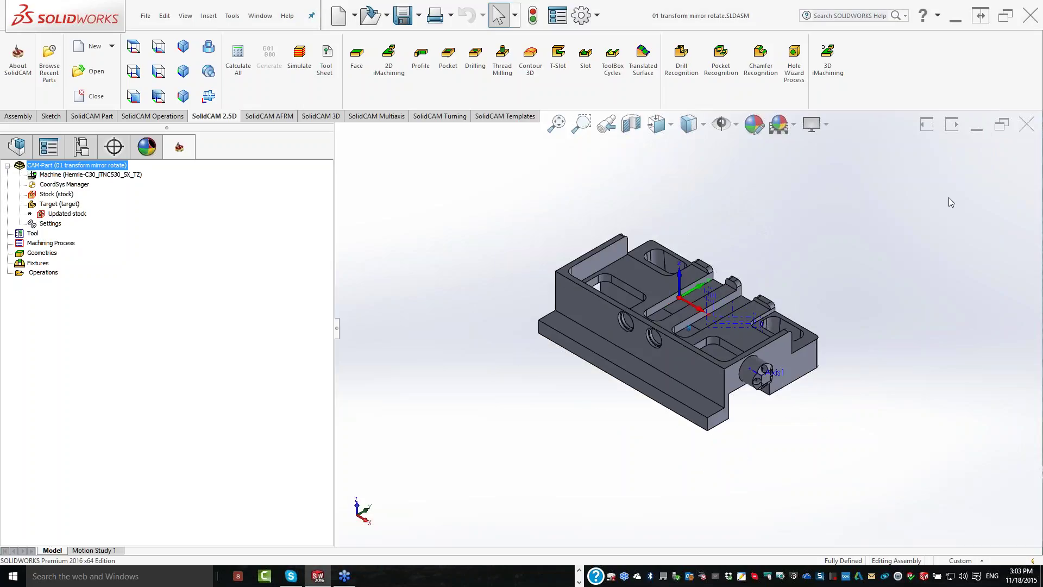
key(shift+z)
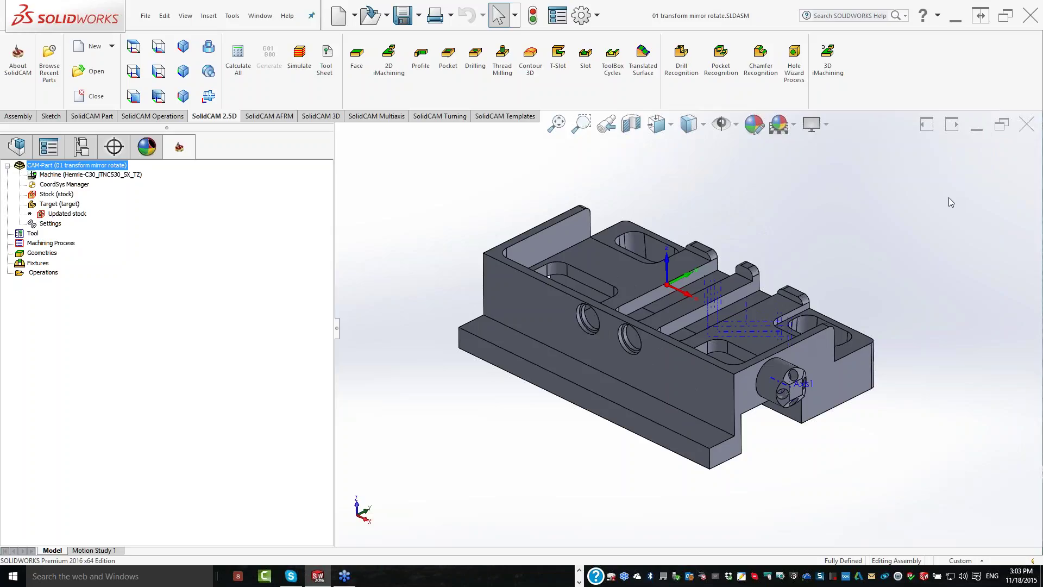
key(ctrl+5)
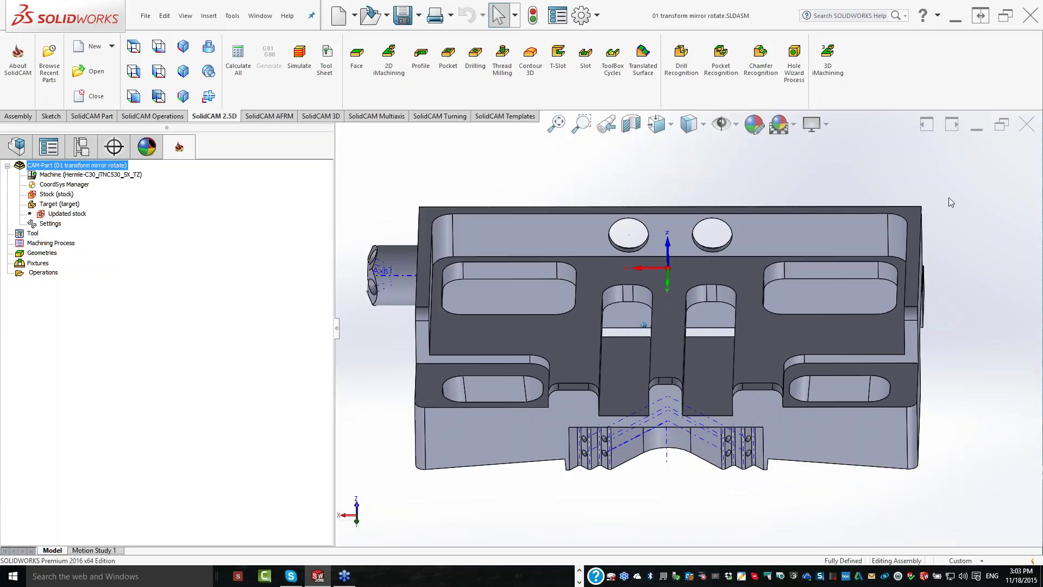
middle_drag(951, 203, 951, 162)
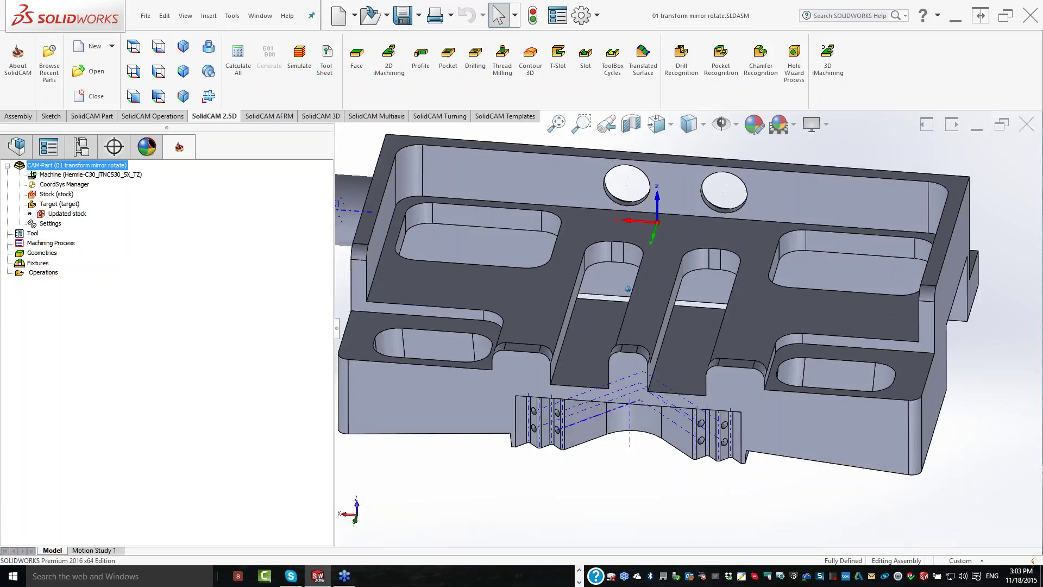
middle_drag(628, 289, 830, 407)
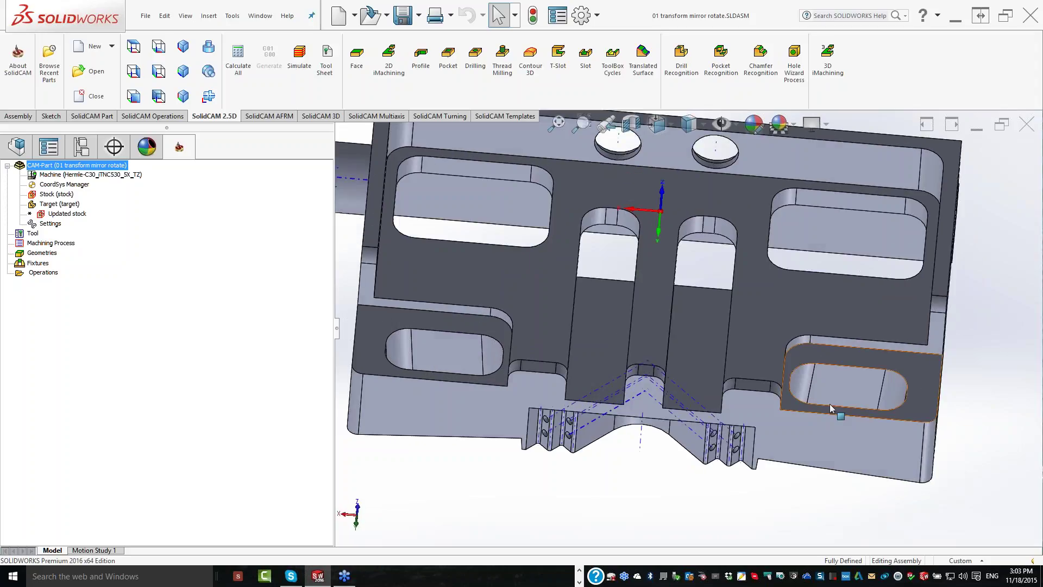
click(830, 408)
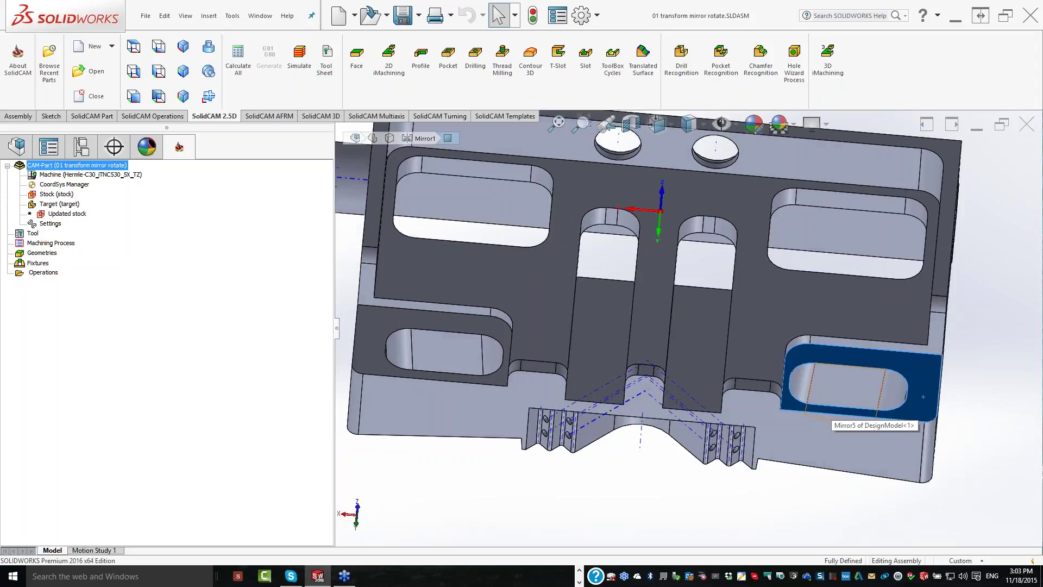
middle_drag(923, 396, 372, 307)
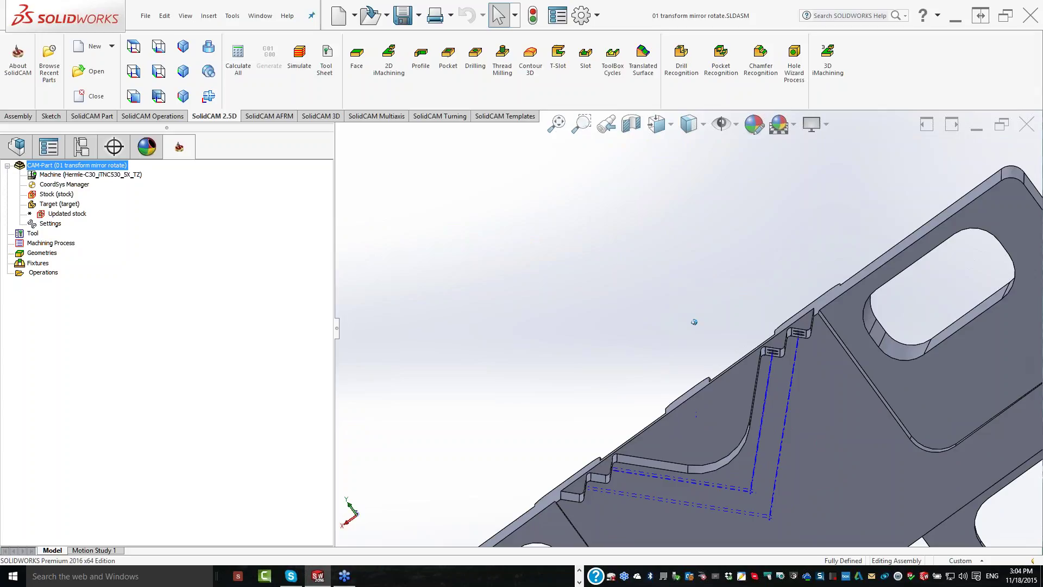
Inspect the side, top and left tab faces, then continue with the temporary-folder CAM-Part version
middle_drag(693, 321, 673, 310)
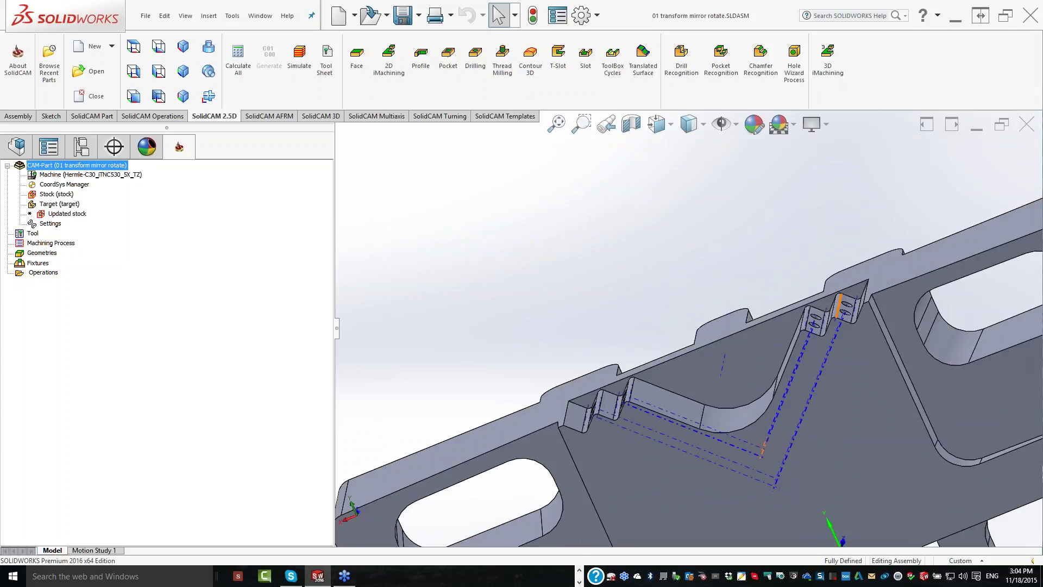
mouse_move(839, 306)
middle_down()
mouse_move(704, 330)
mouse_move(698, 317)
middle_up()
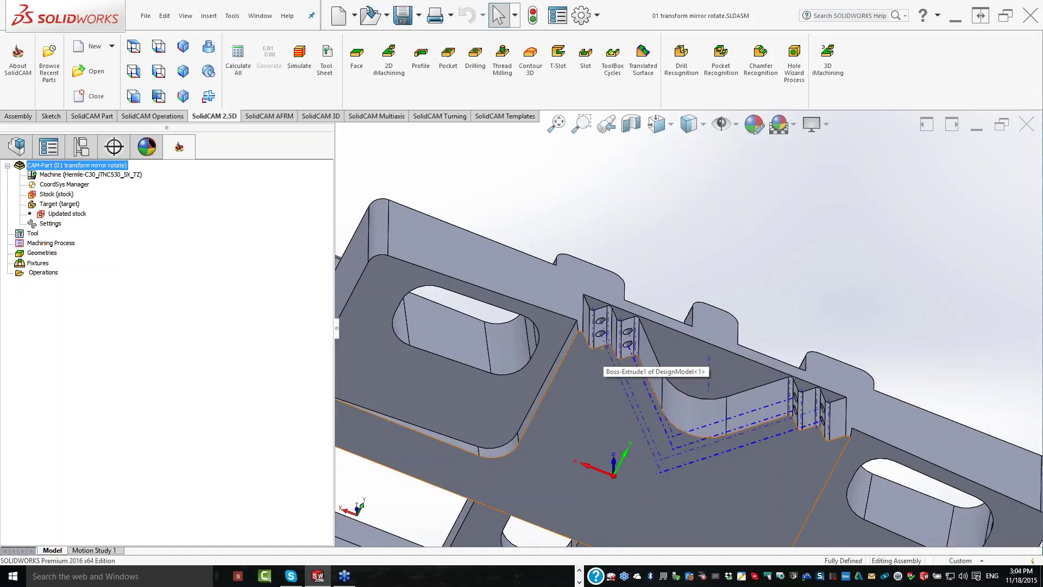
mouse_move(600, 361)
middle_down()
mouse_move(762, 363)
mouse_move(793, 337)
middle_up()
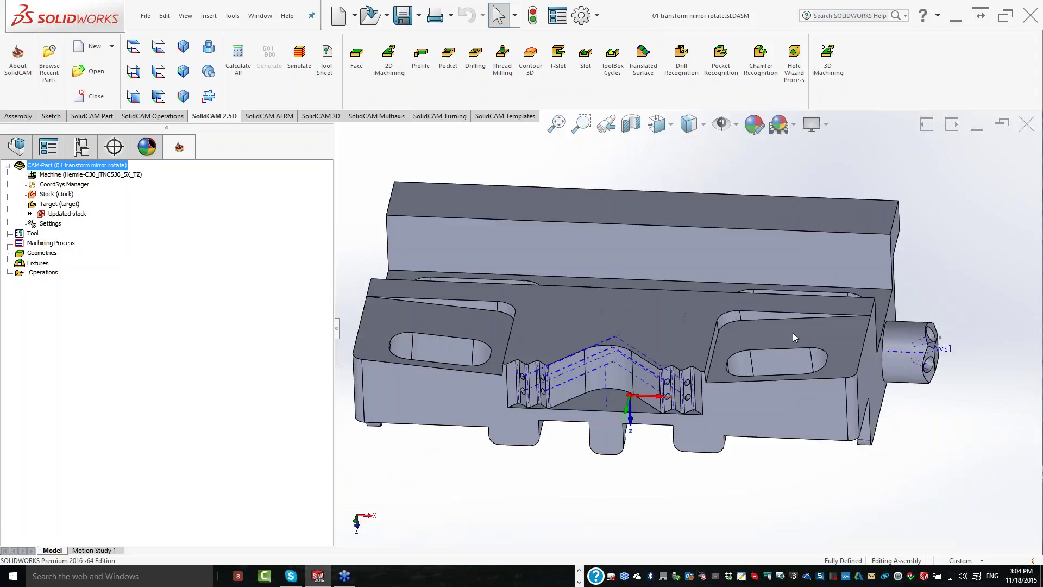
click(793, 332)
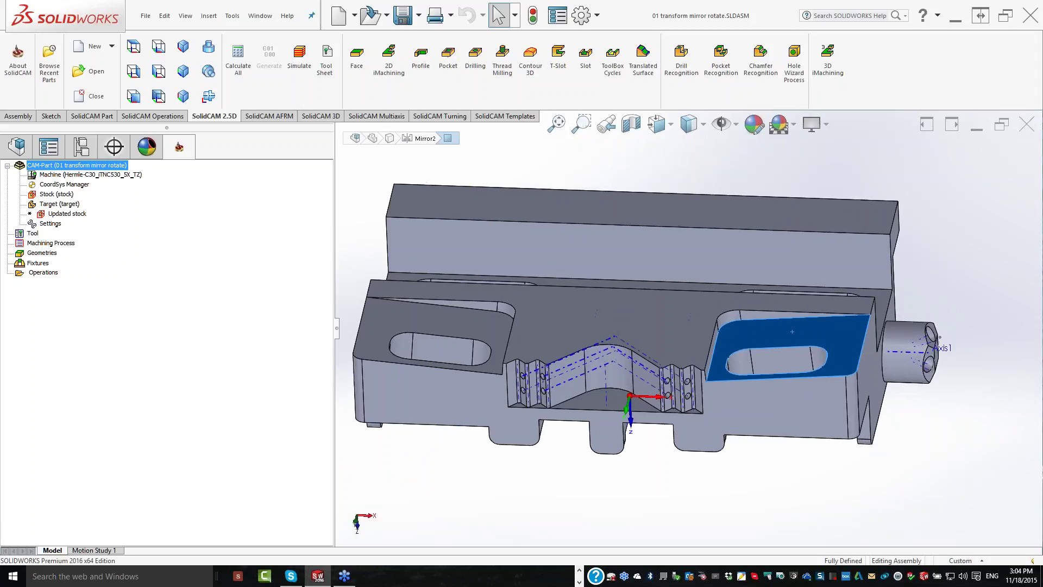
mouse_move(760, 380)
middle_down()
mouse_move(768, 404)
mouse_move(723, 255)
mouse_move(506, 344)
middle_up()
click(723, 255)
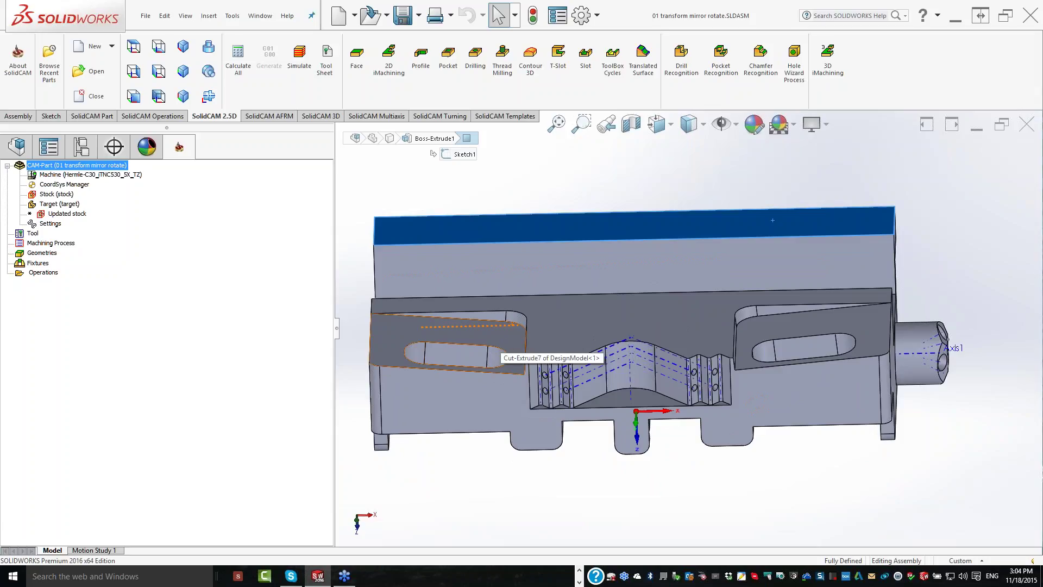
click(506, 340)
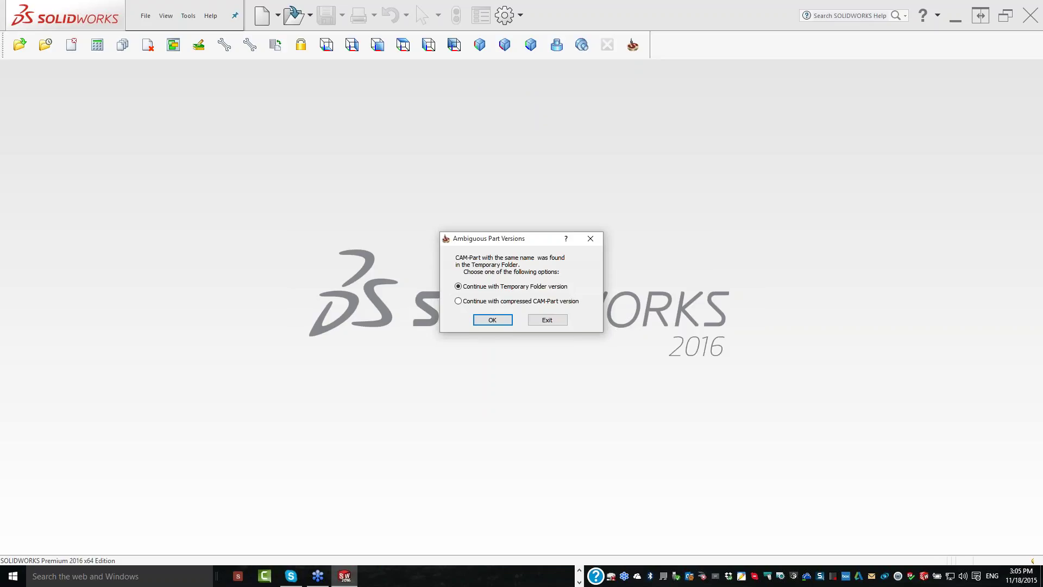
key(Return)
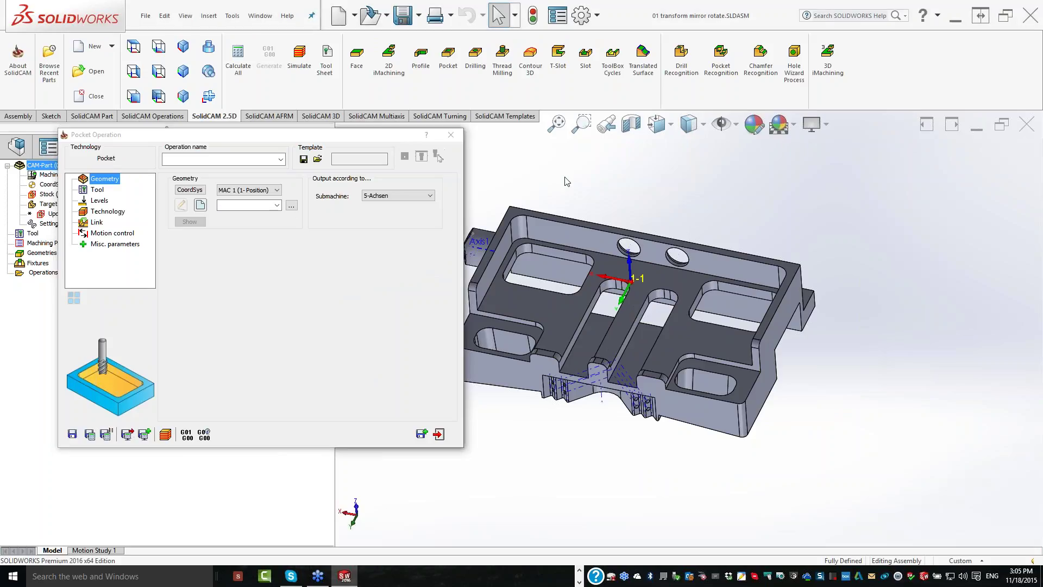
Create chain geometry 'contour' around the right-end pocket, marking one of its edges as open
middle_drag(565, 181, 597, 195)
scroll(618, 380, down, 3)
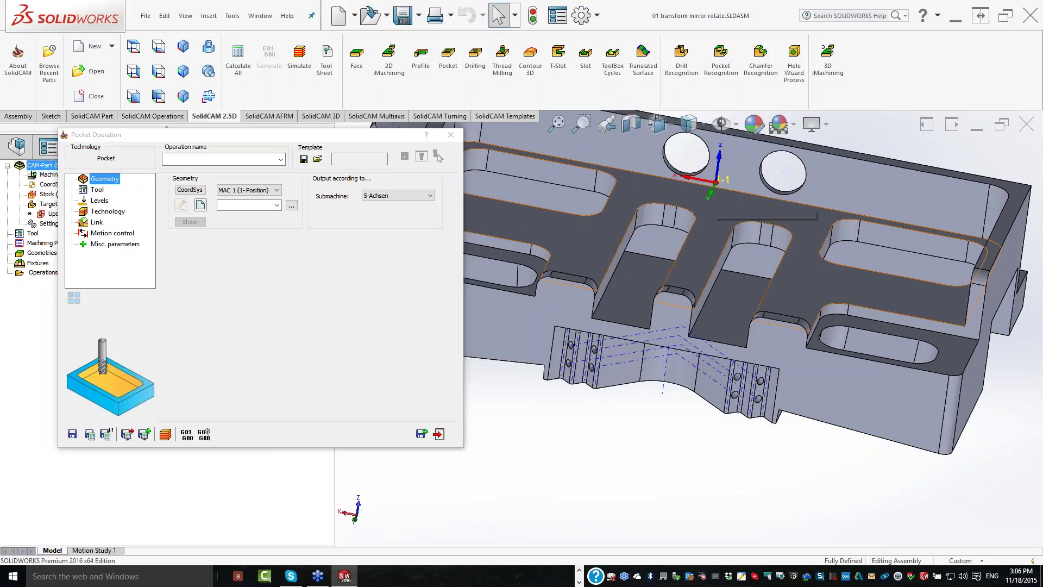
click(196, 206)
click(199, 205)
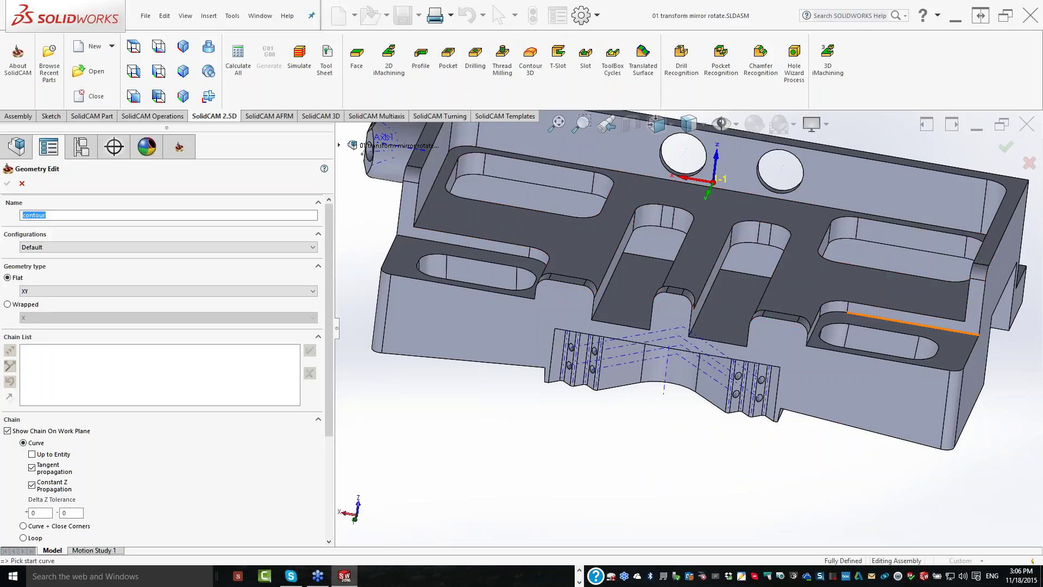
click(913, 323)
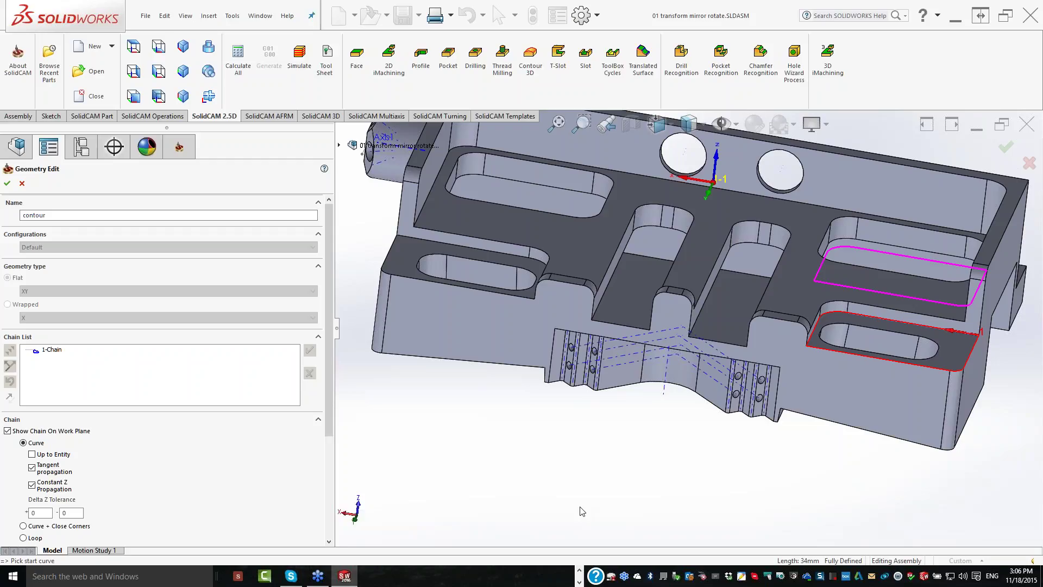
right_click(55, 355)
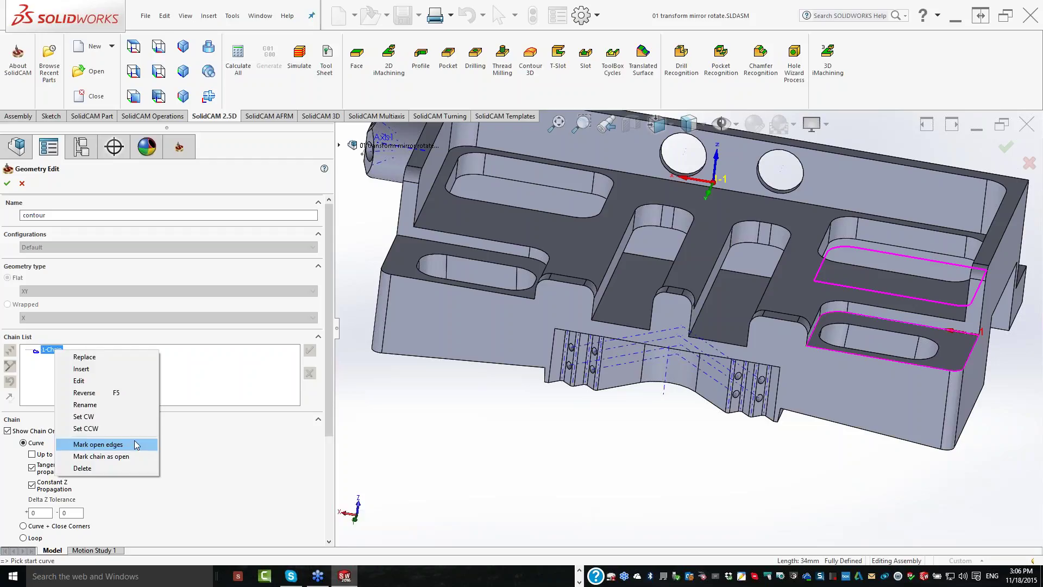
click(135, 442)
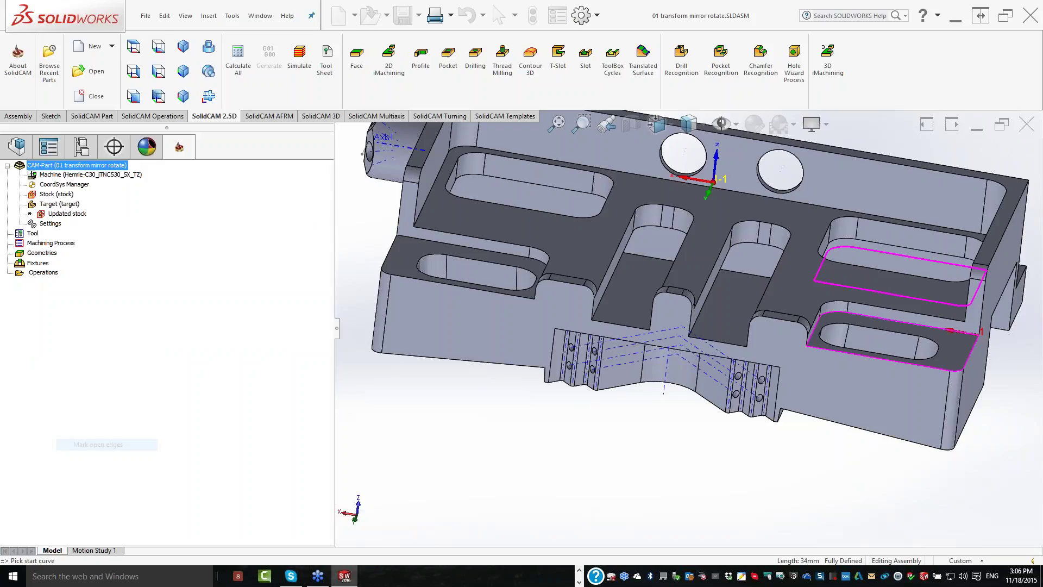
click(869, 356)
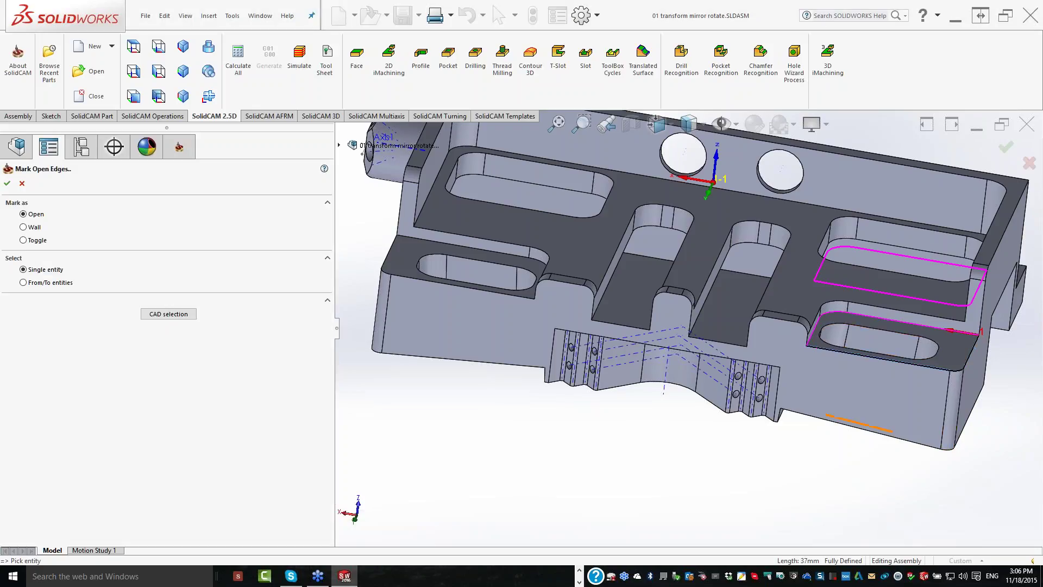
click(8, 184)
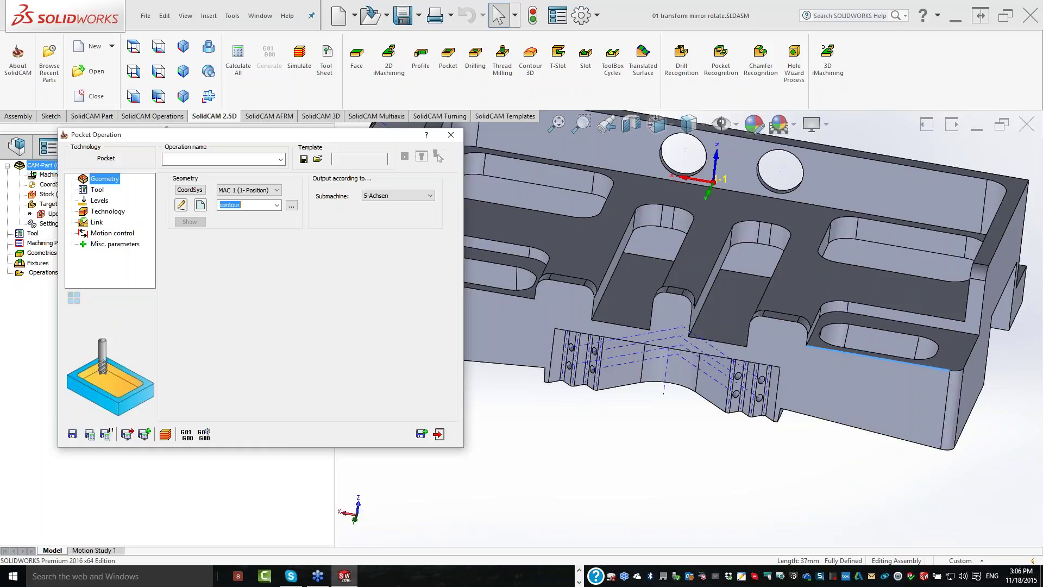
Assign tool 5 (10 mm end mill) and set a pocket depth of 3 from the picked floor
click(97, 189)
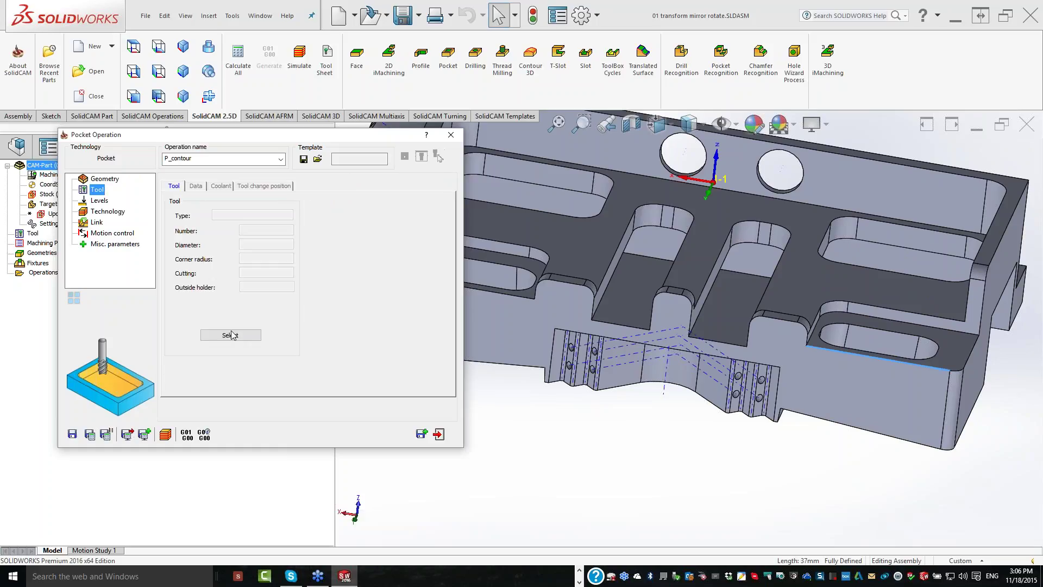
click(230, 336)
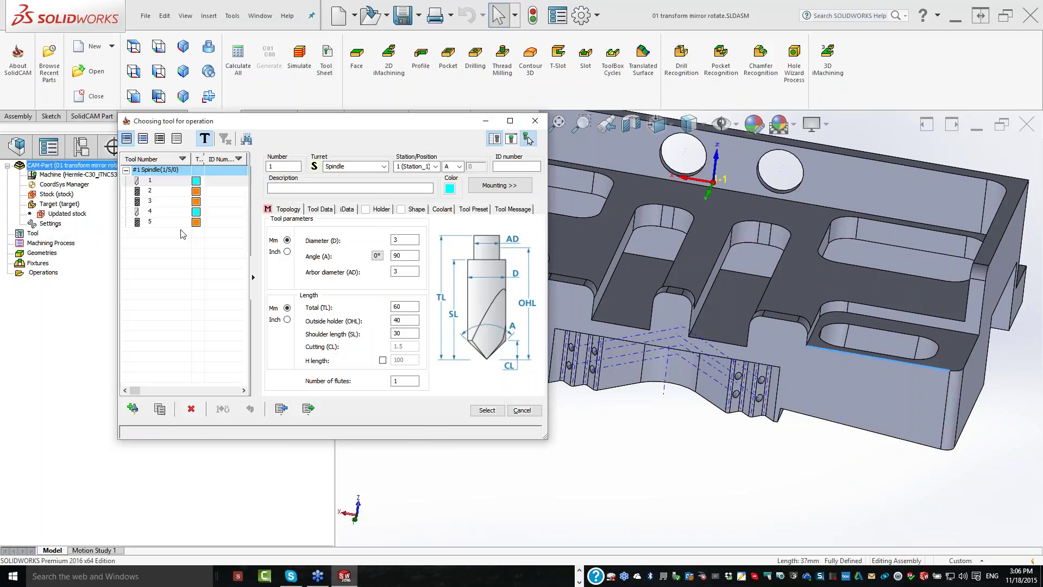
click(154, 222)
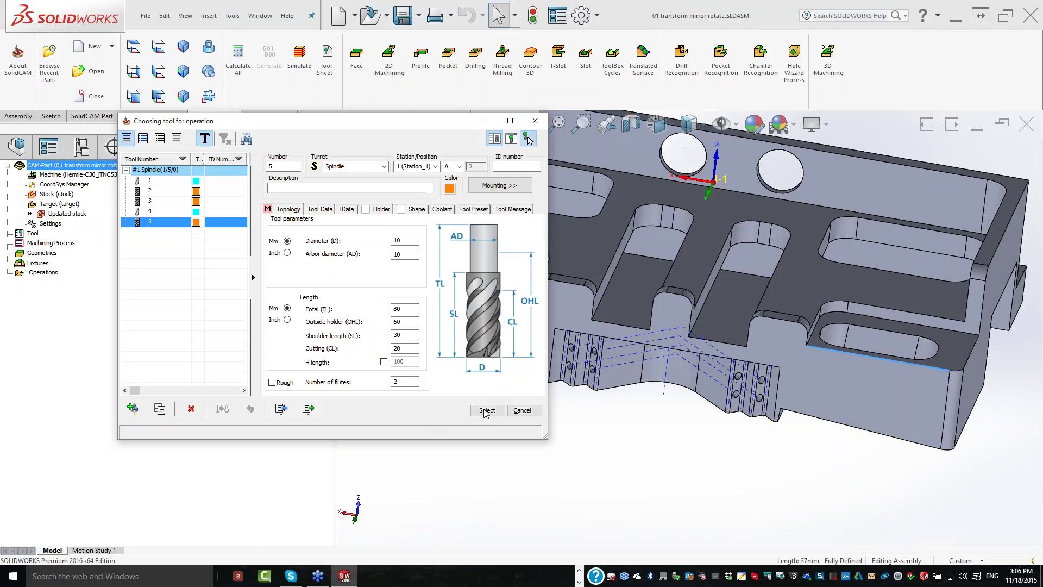
click(485, 412)
key(Down)
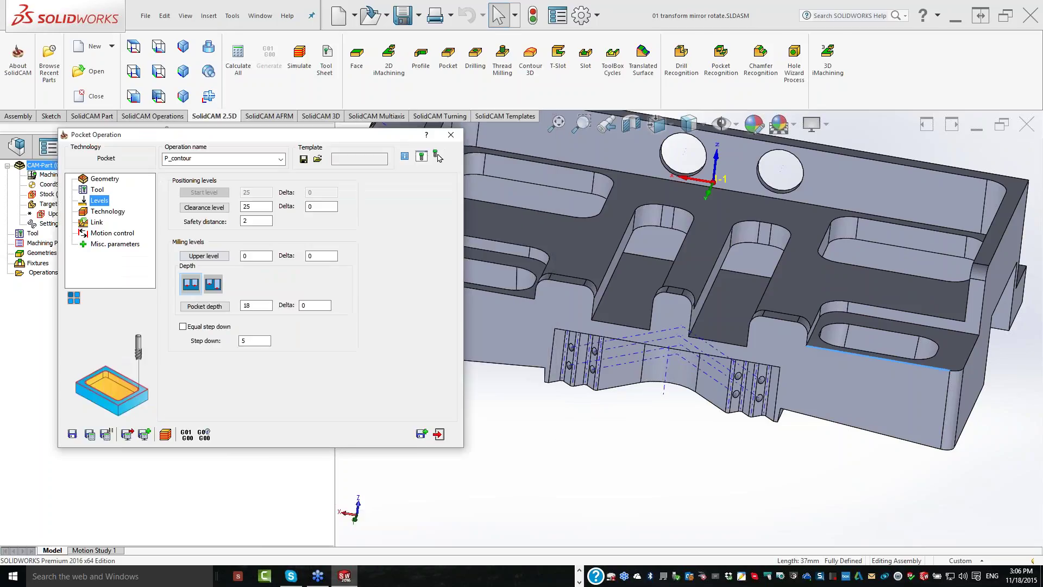
key(Tab)
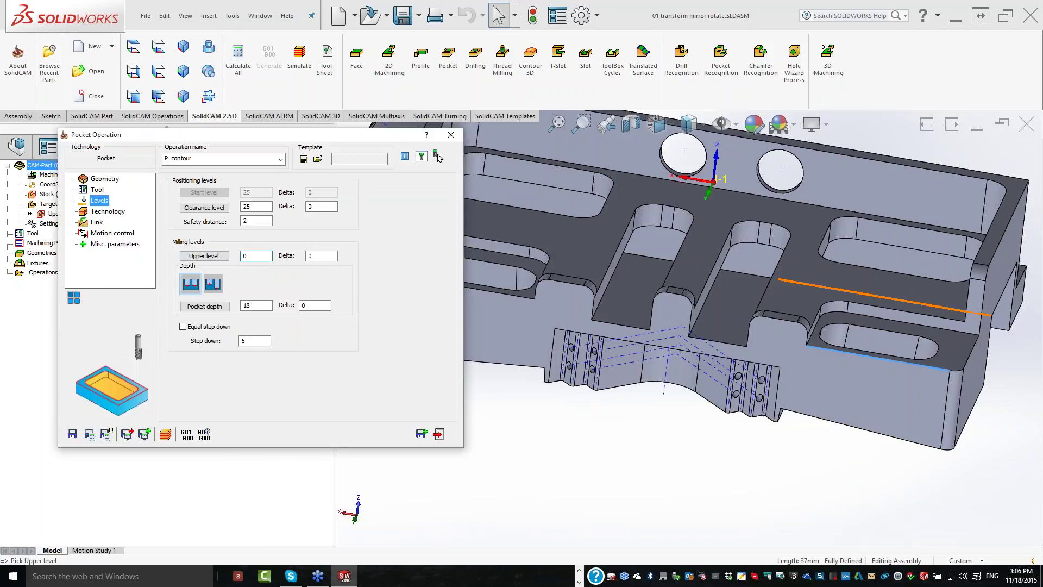
click(899, 304)
text(3)
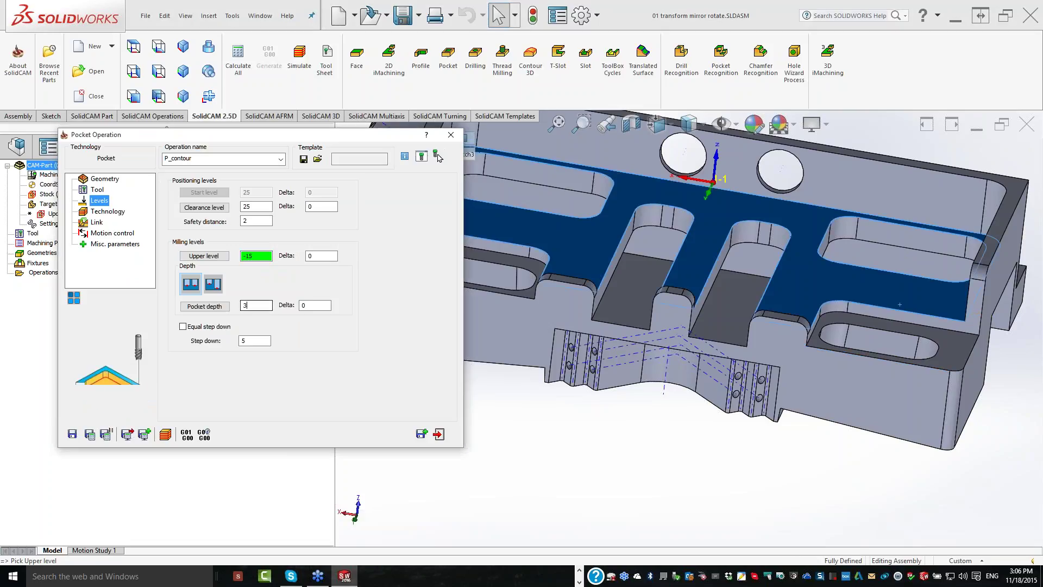
key(Tab)
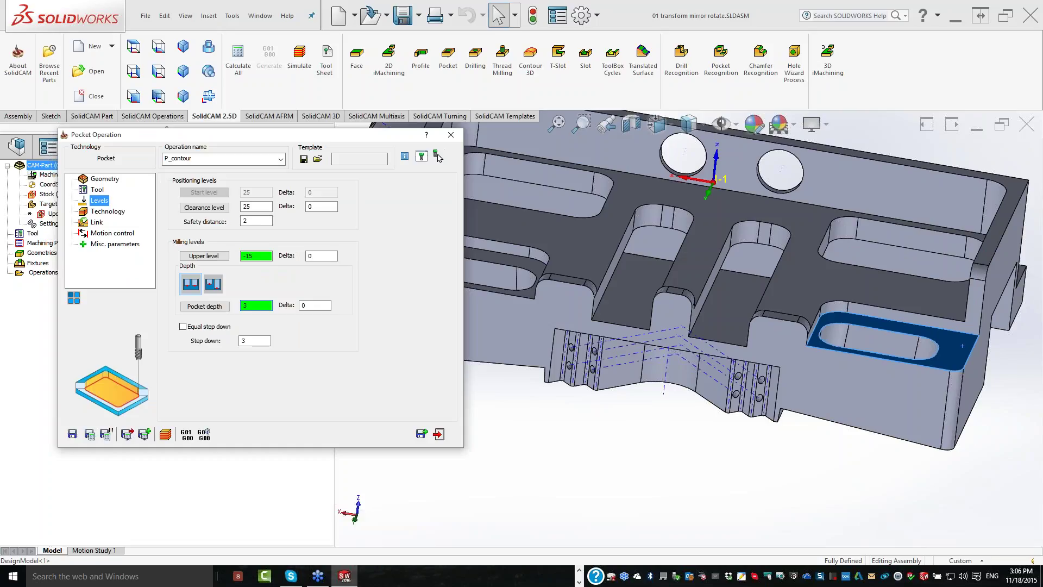
click(438, 157)
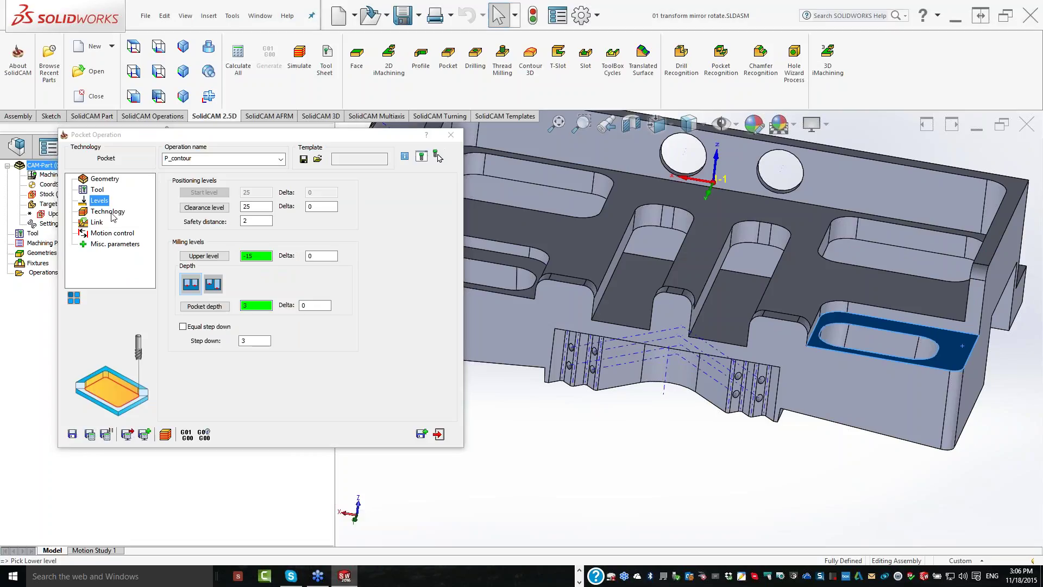
Enable the One way profile strategy with approach from outside, then save and calculate the toolpath
click(115, 214)
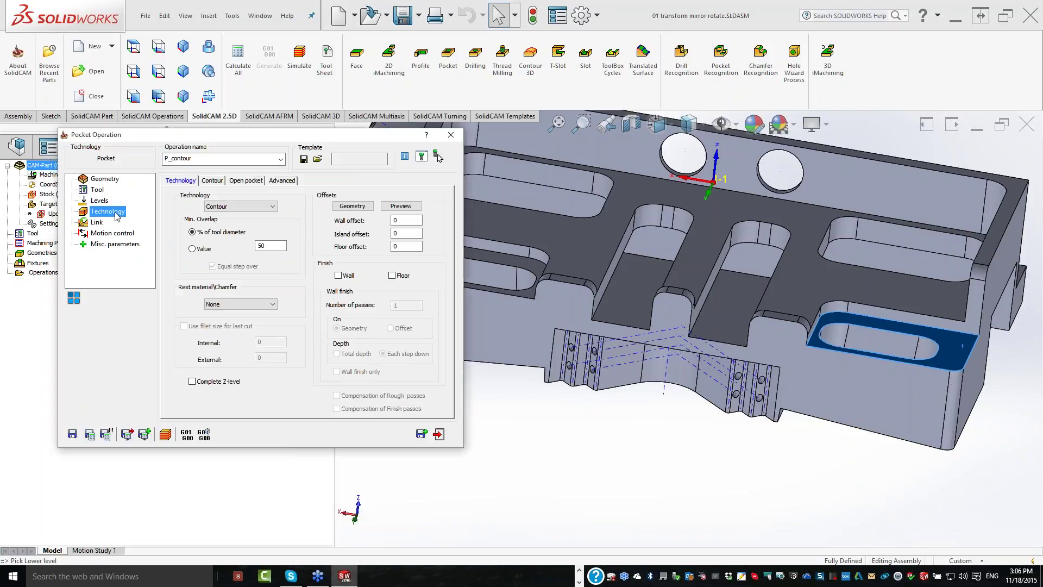
click(257, 181)
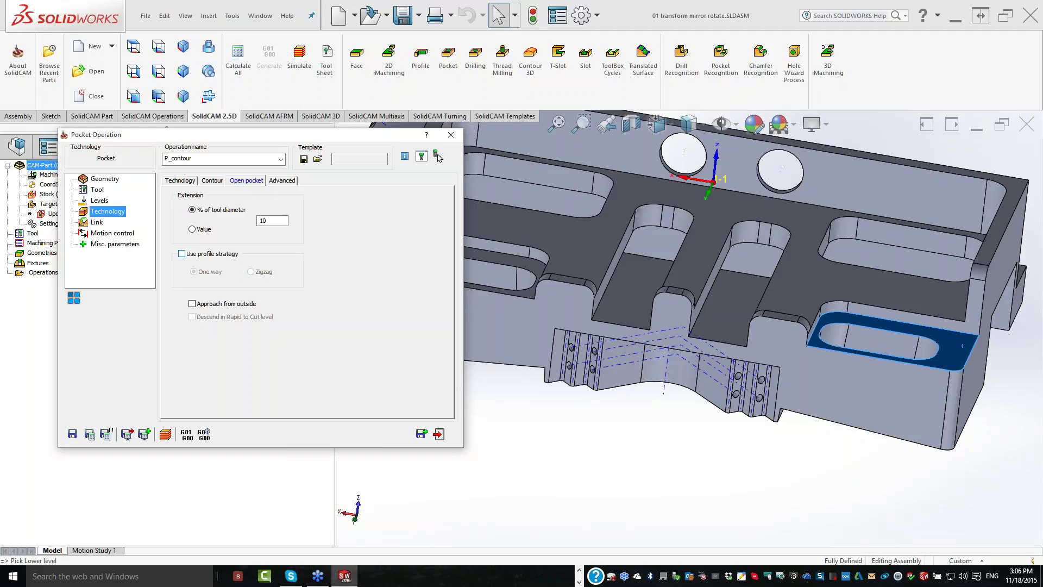
click(182, 254)
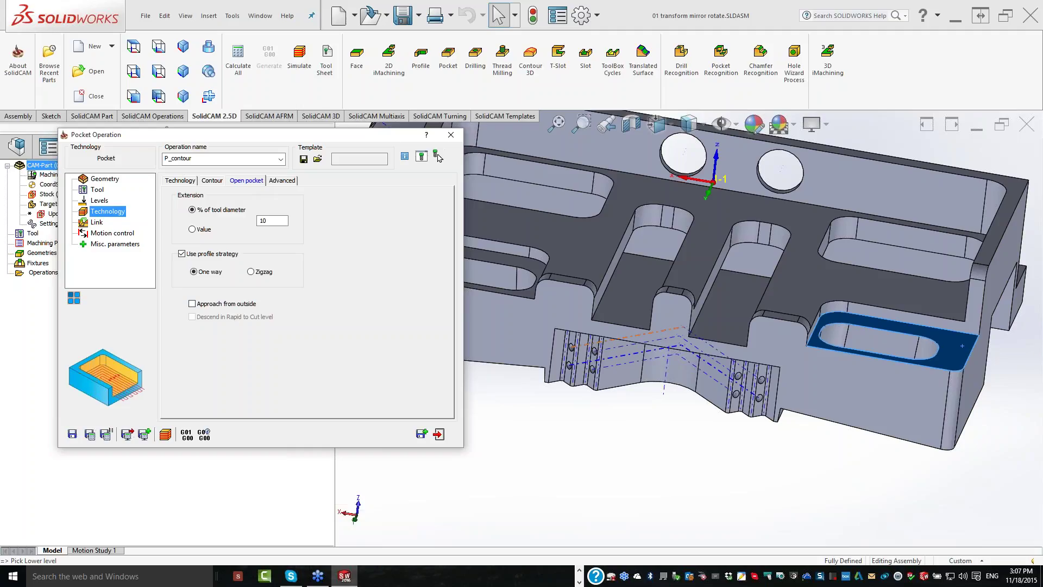
click(192, 303)
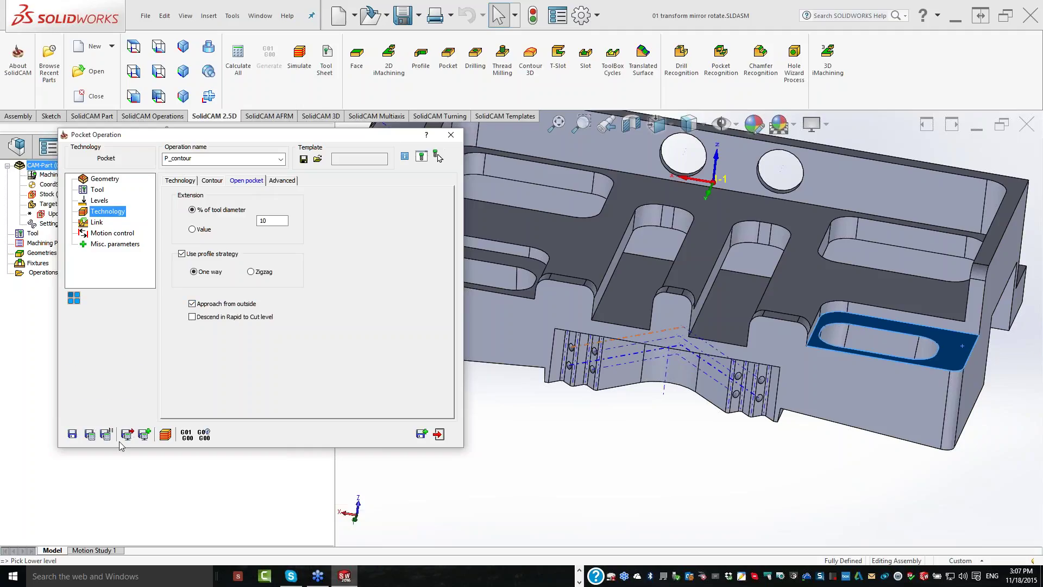
click(90, 434)
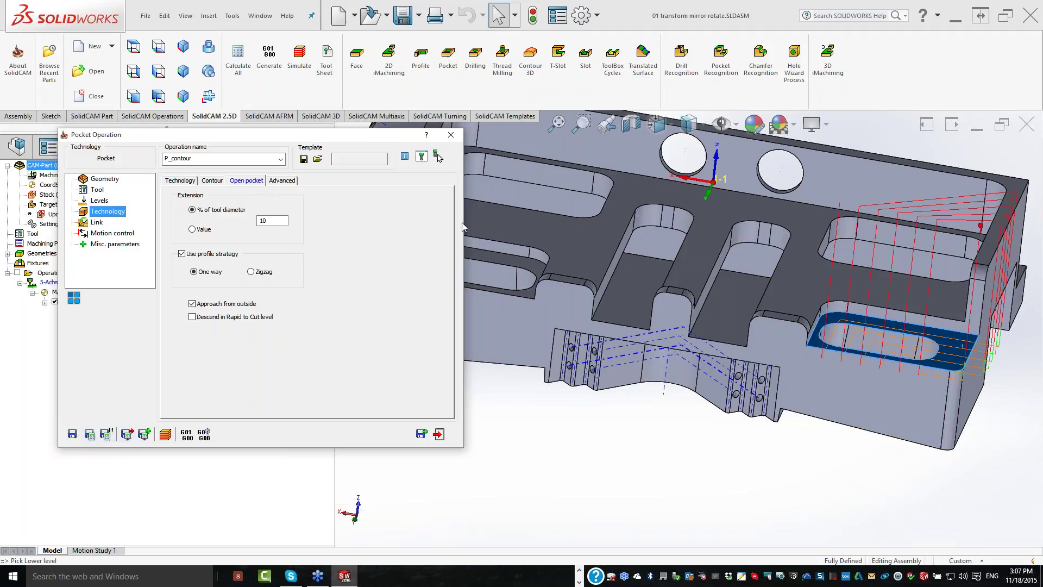
Single-step through the P_contour toolpath in a Host CAD top-view simulation, then save and exit
click(165, 433)
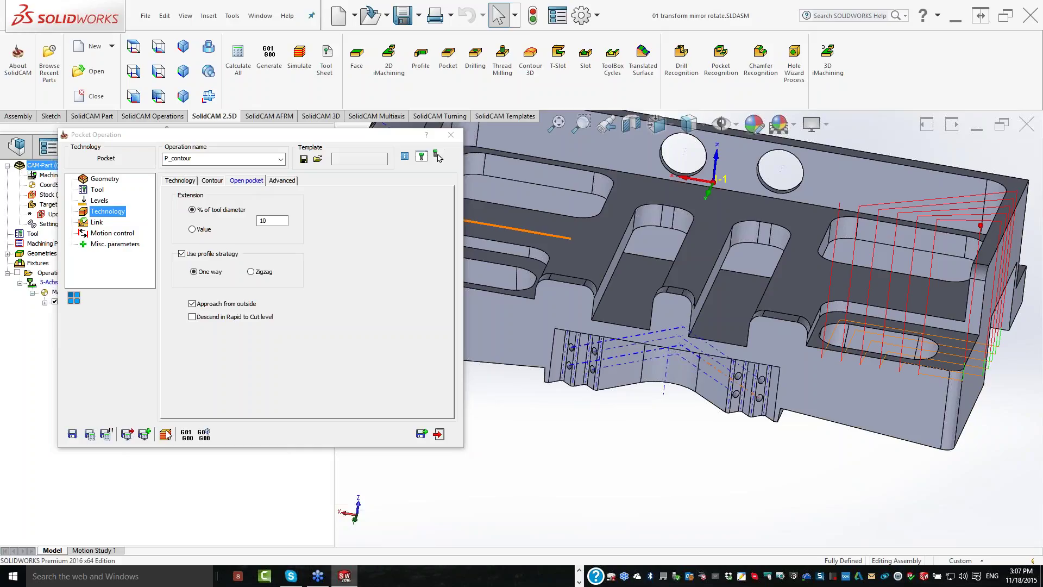
click(136, 47)
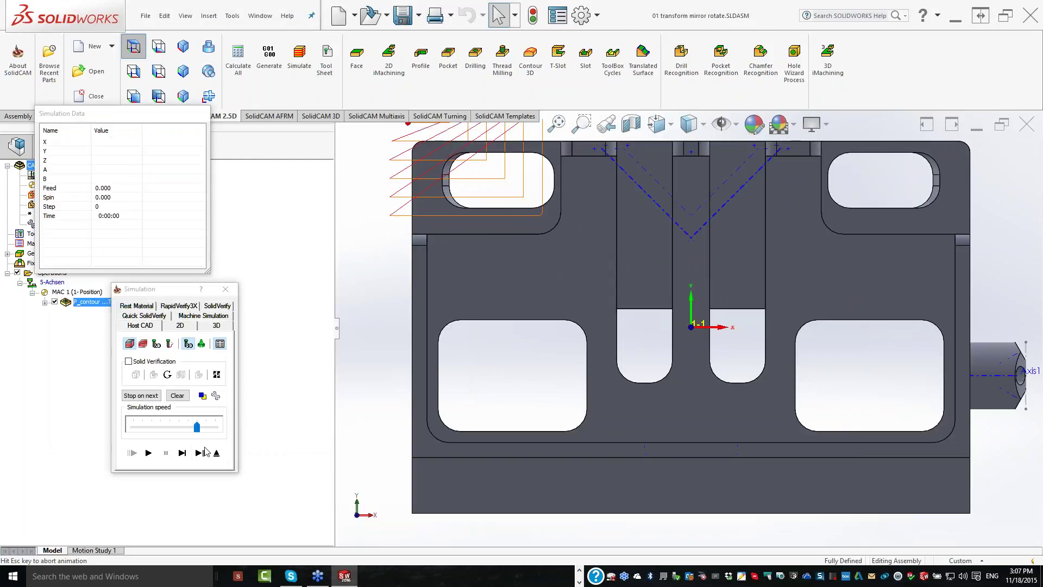
click(182, 458)
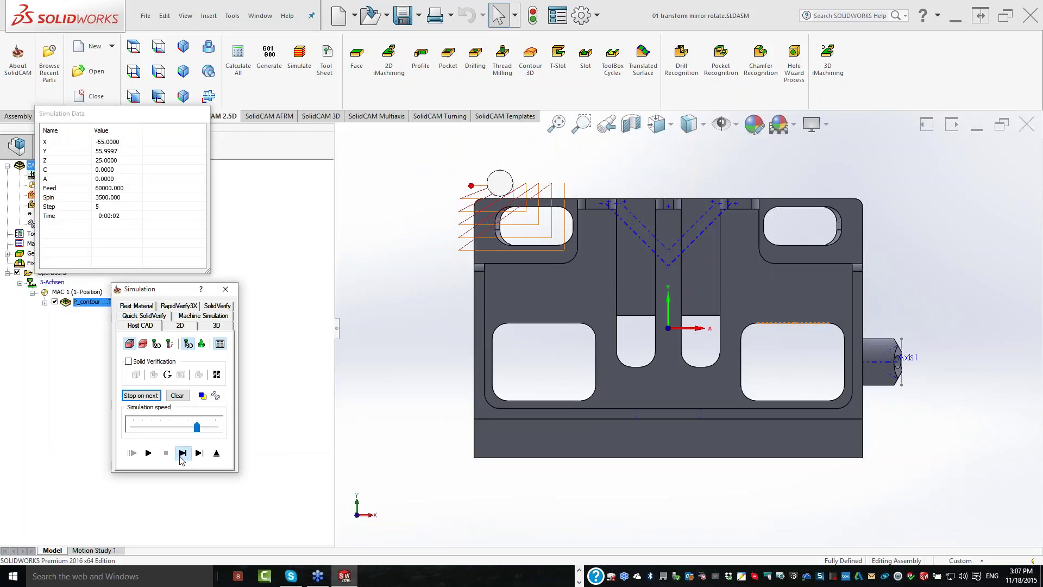
click(182, 453)
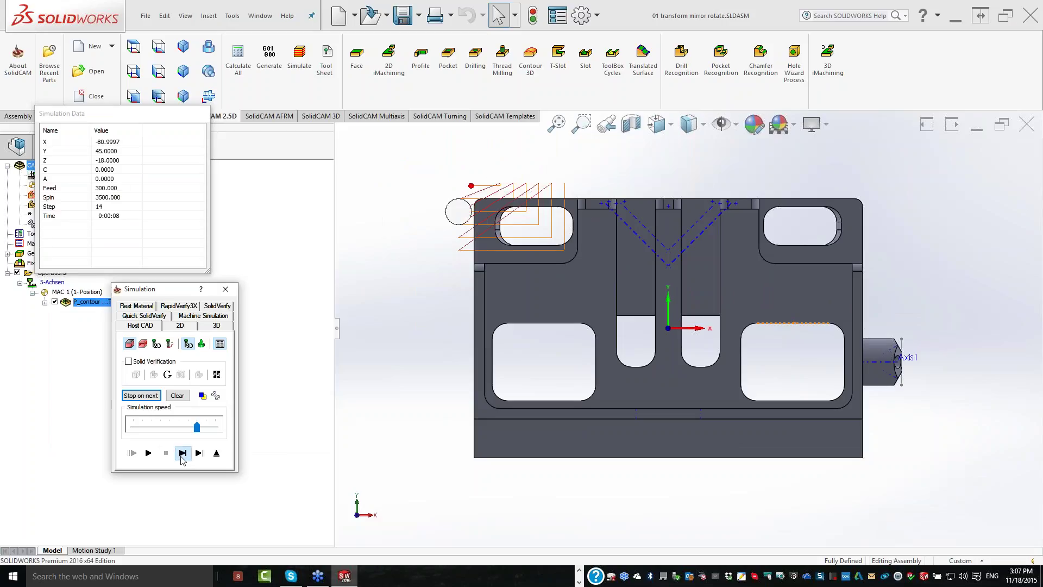
click(182, 453)
click(184, 457)
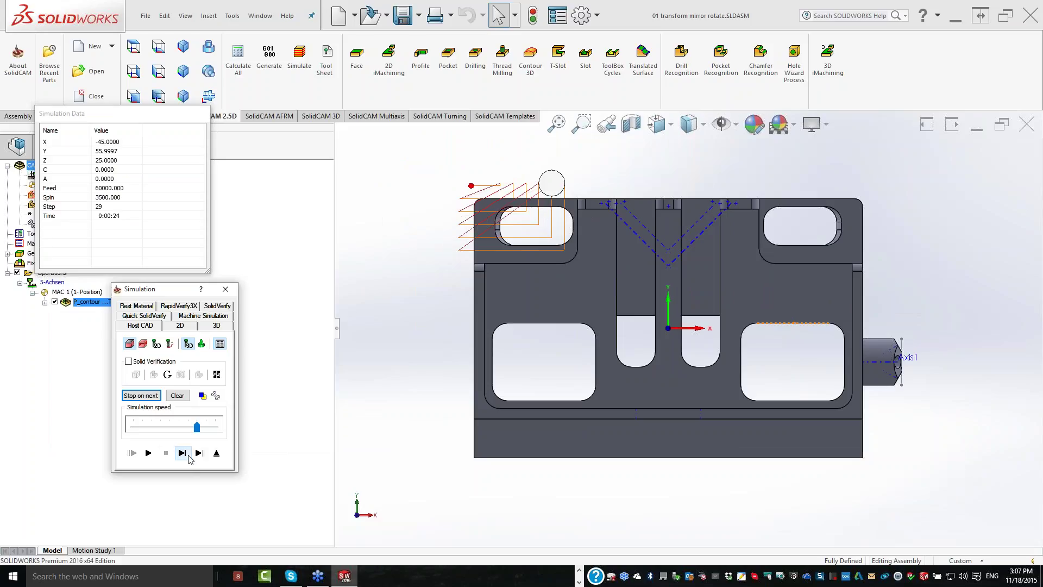
click(183, 453)
click(187, 454)
click(214, 454)
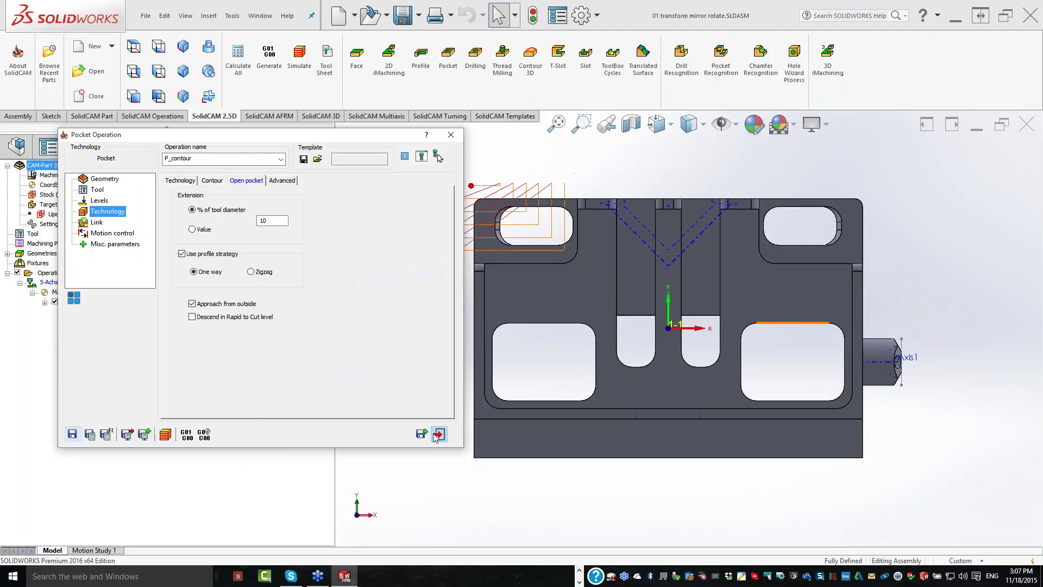
click(435, 434)
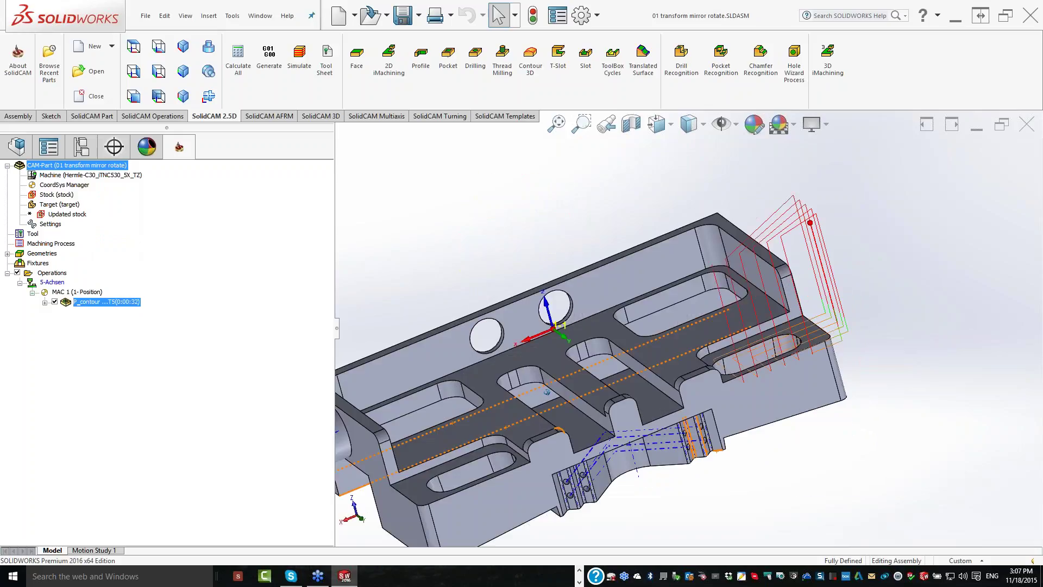
Orbit to inspect the toolpath, then uncheck Operations in the CAM tree to hide it
middle_drag(546, 391, 702, 337)
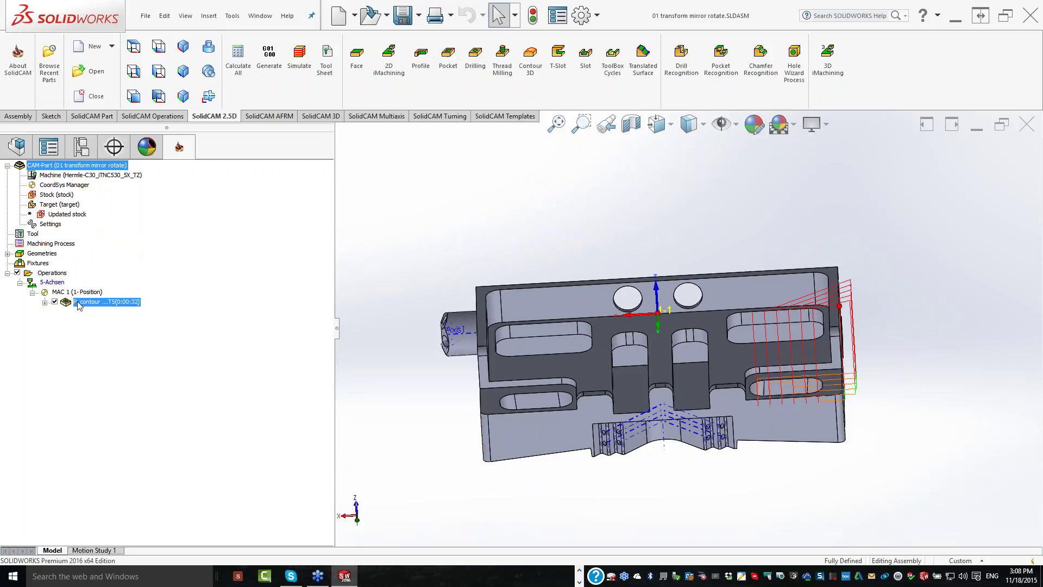
click(18, 273)
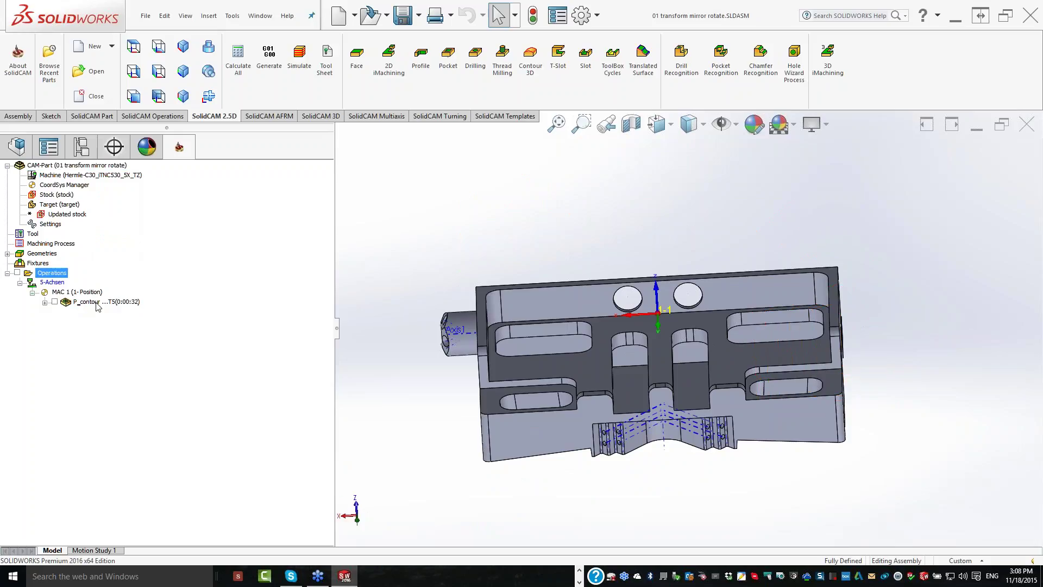
Mirror P_contour across the YZ plane of MAC 1 (1- Position), after previewing ZX and XY
right_click(97, 306)
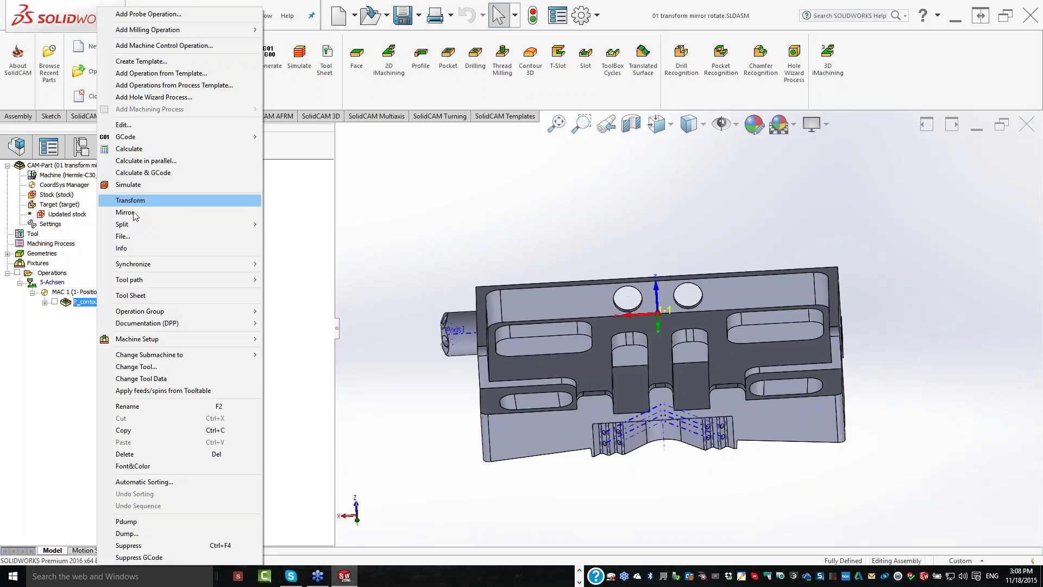
click(134, 215)
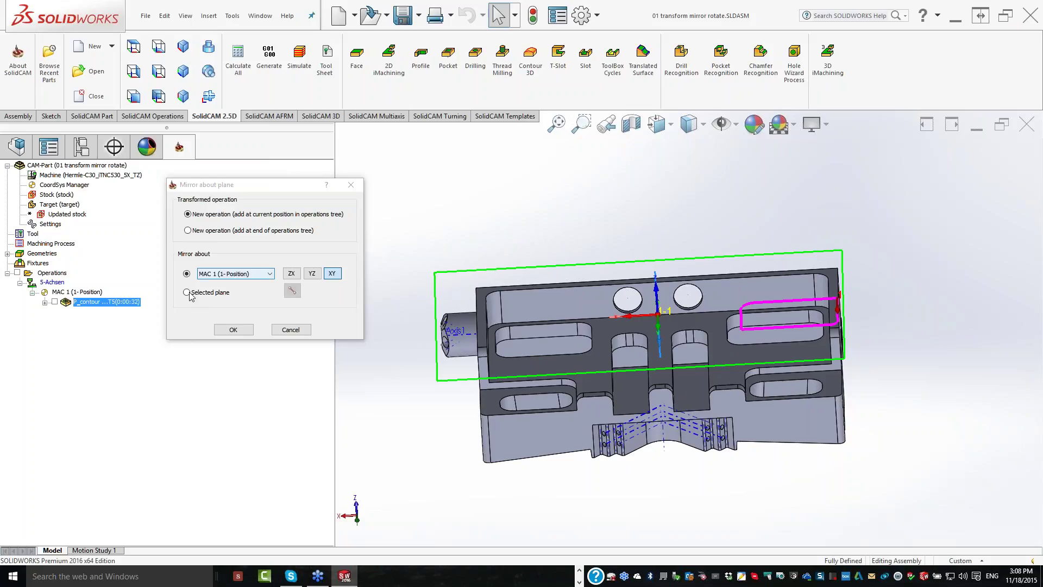
click(213, 276)
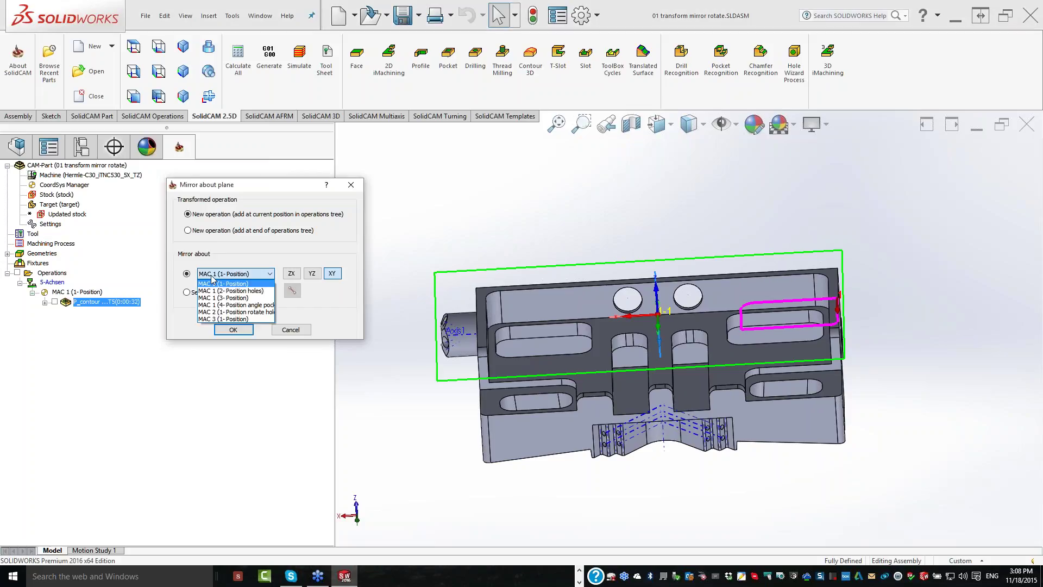
click(449, 237)
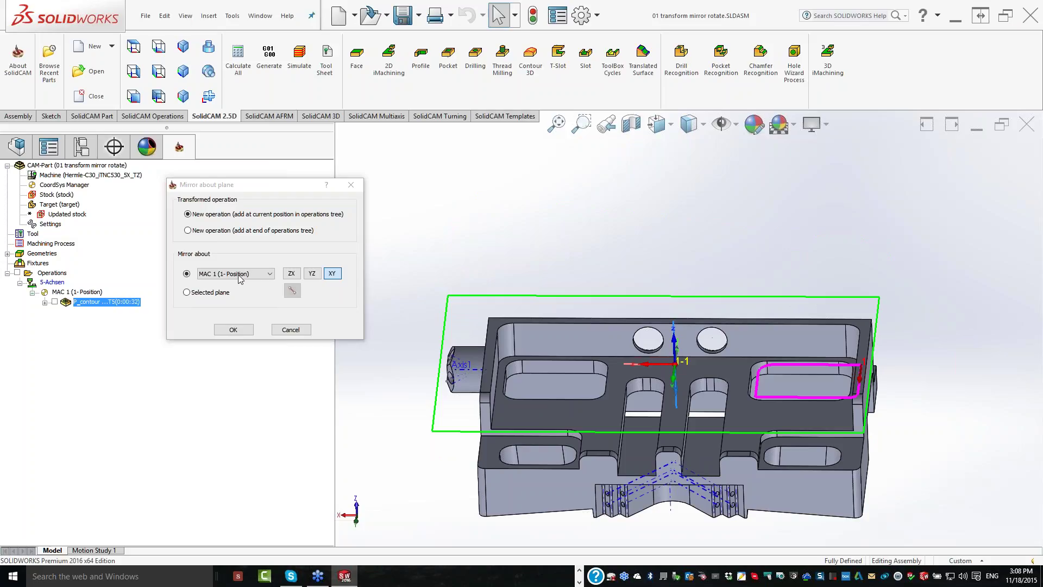
click(292, 275)
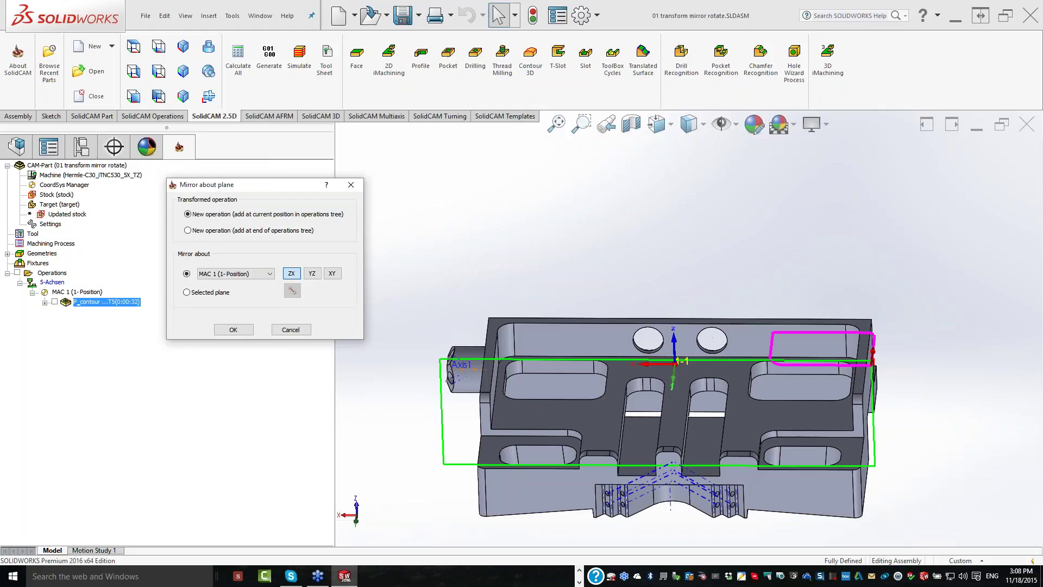
middle_drag(597, 228, 621, 266)
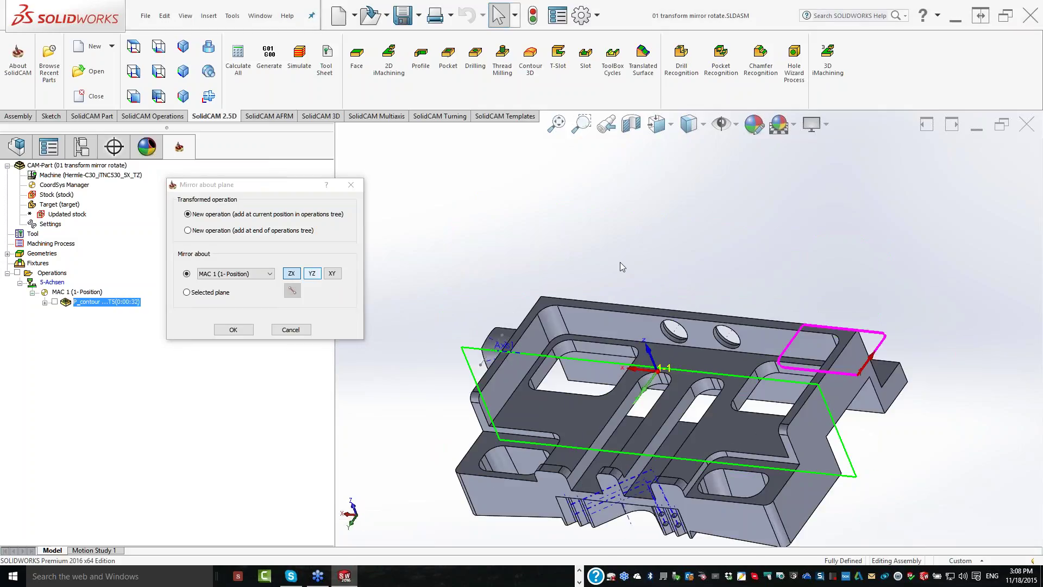
click(332, 273)
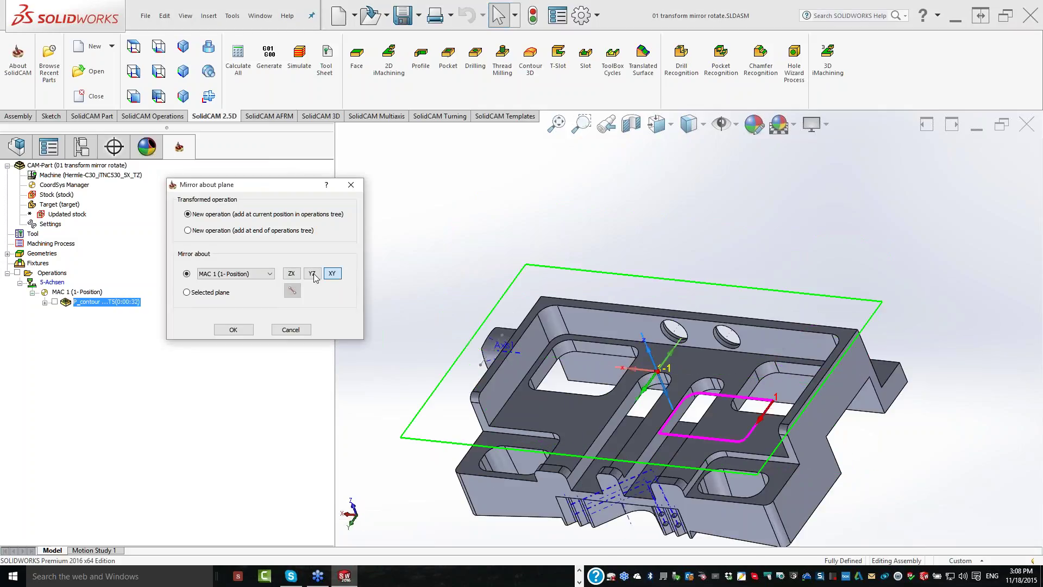
click(313, 273)
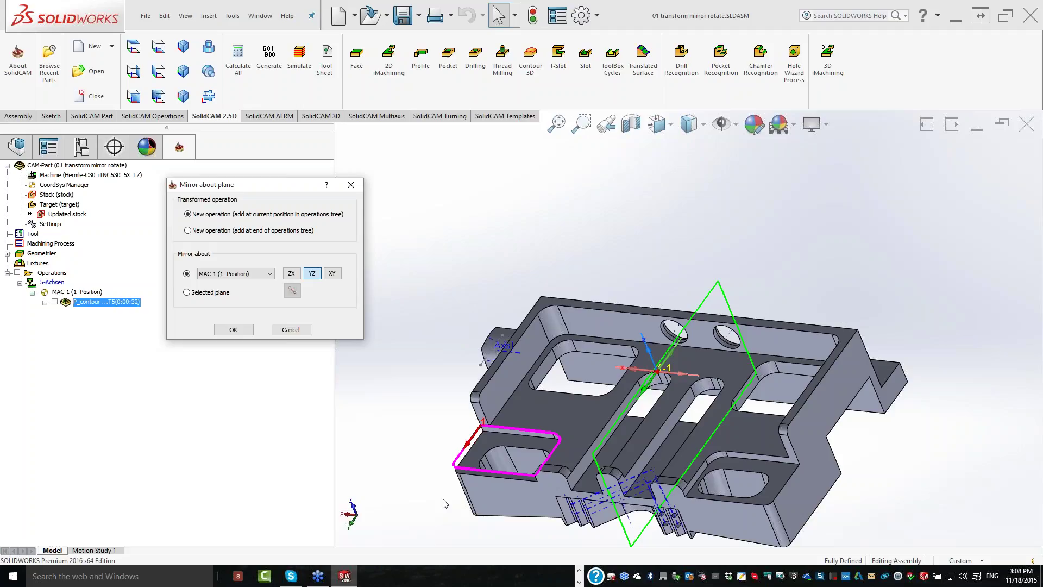
middle_drag(444, 504, 467, 478)
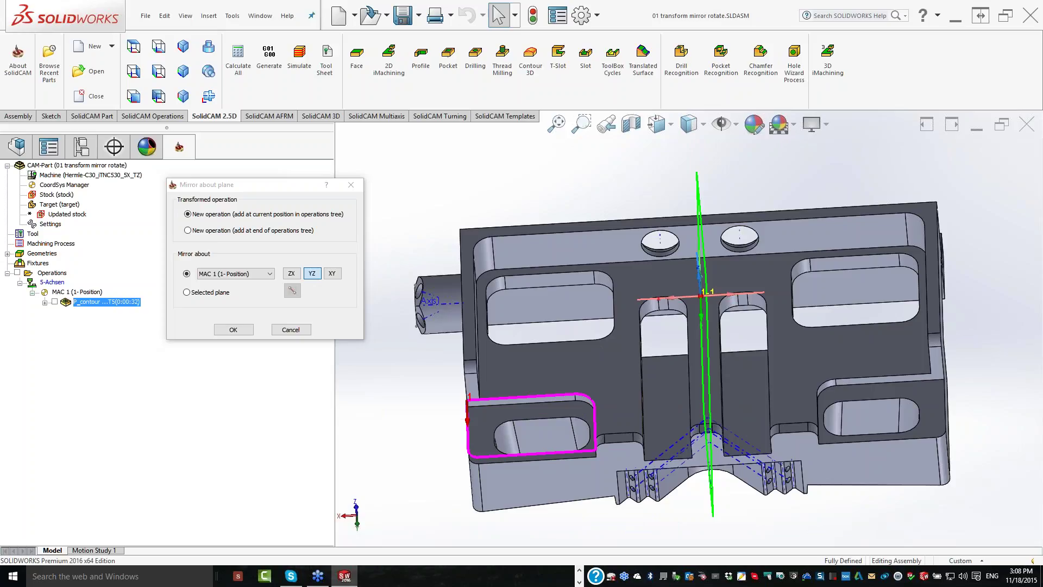
click(231, 330)
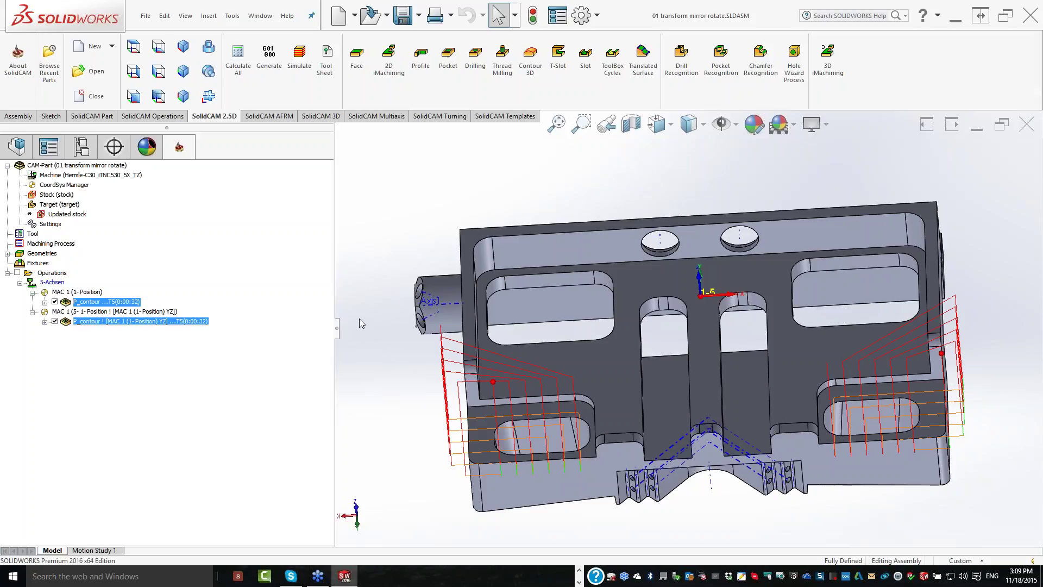
Select both P_contour operations and launch a combined simulation of them
click(359, 72)
click(298, 60)
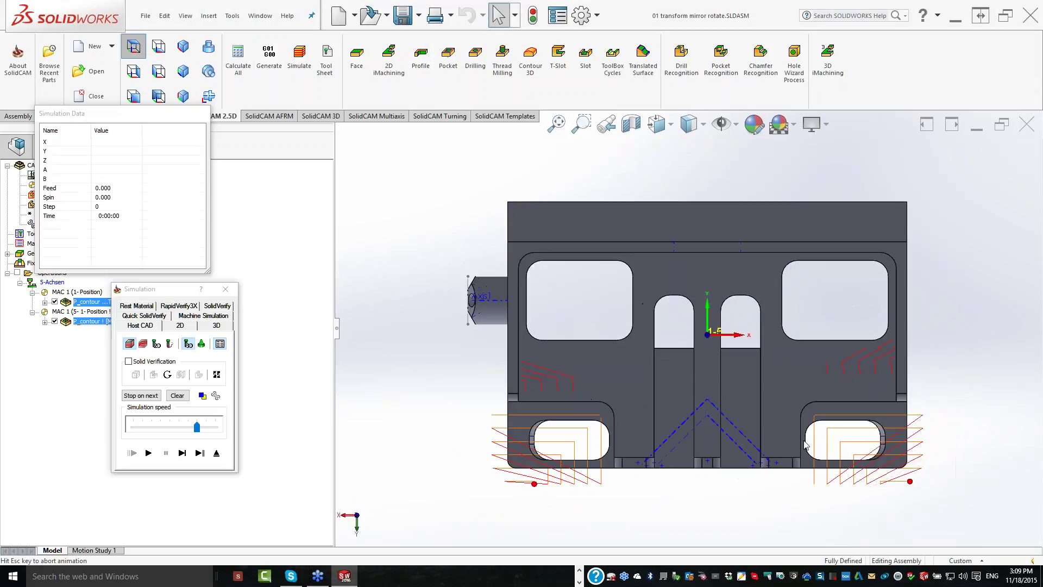
Single-step through the original and mirrored pocket toolpaths (0:01:04 total), fit the view, and exit
click(182, 455)
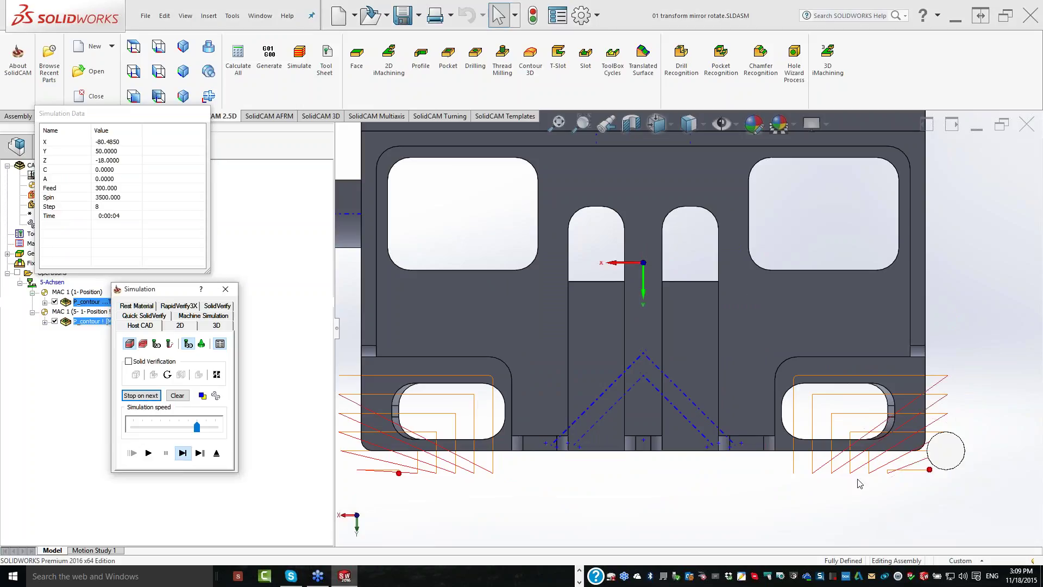
click(182, 454)
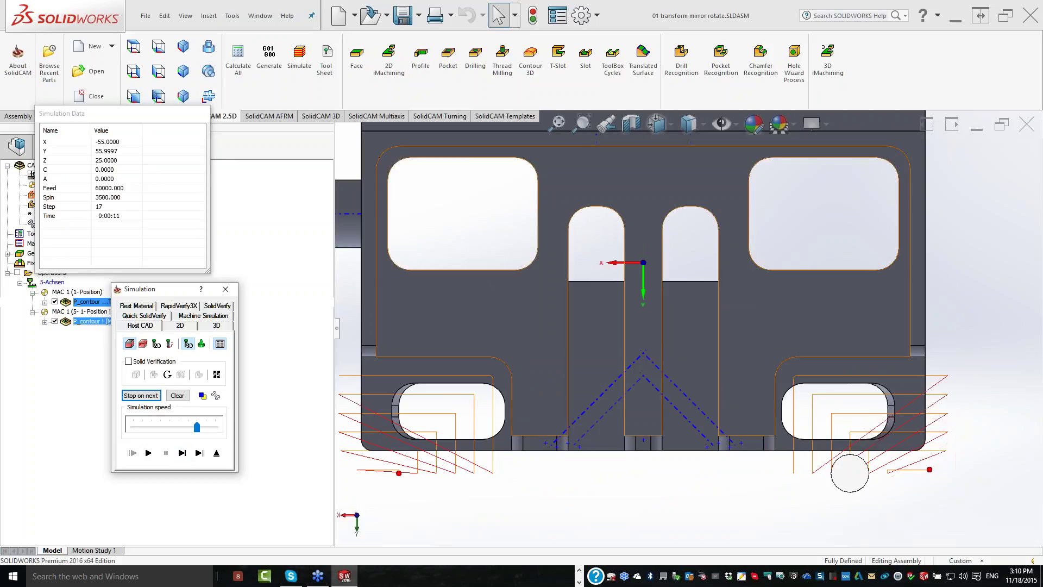
click(183, 453)
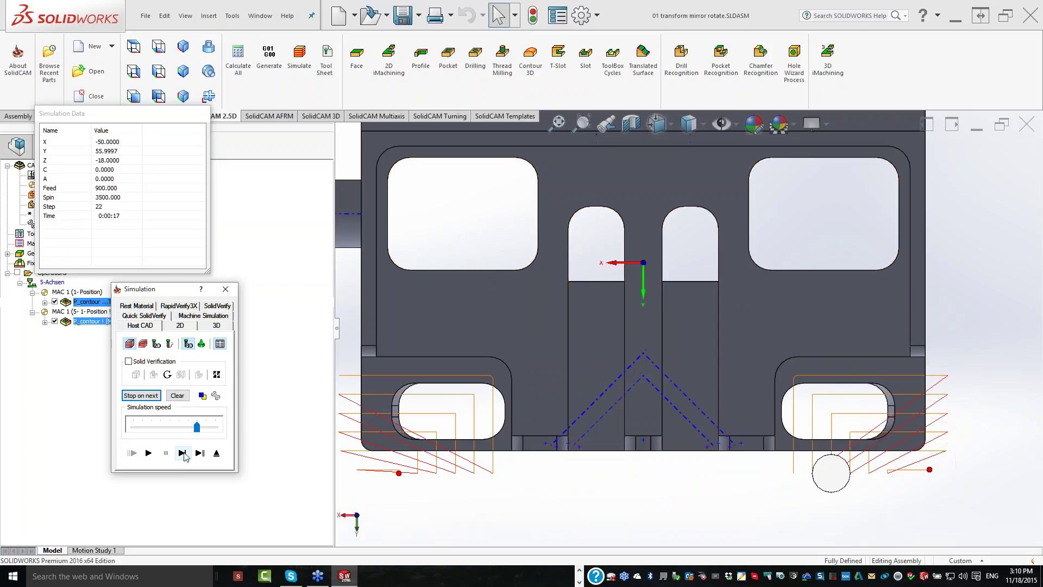
click(182, 453)
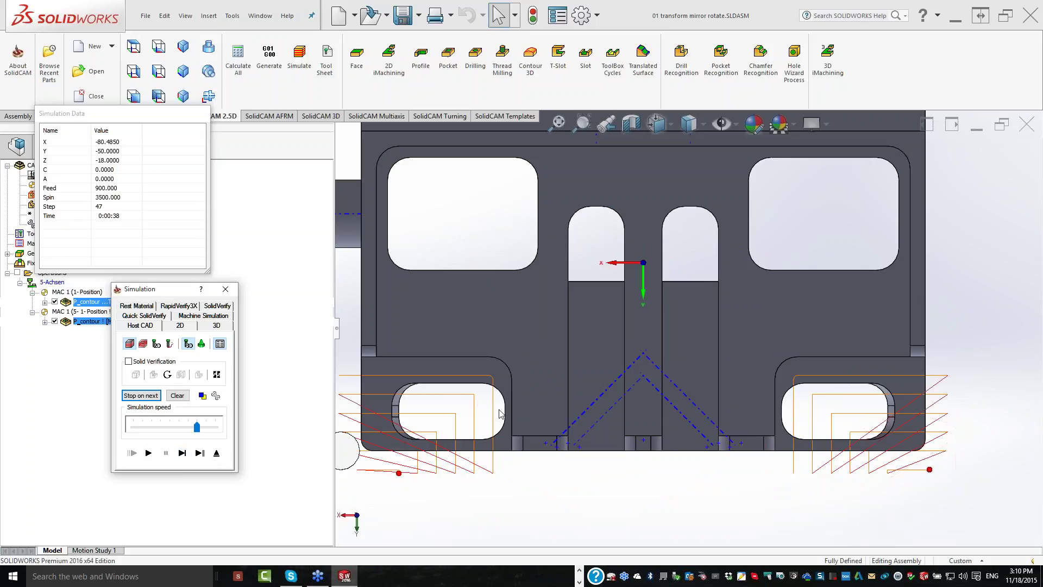
click(183, 453)
click(182, 453)
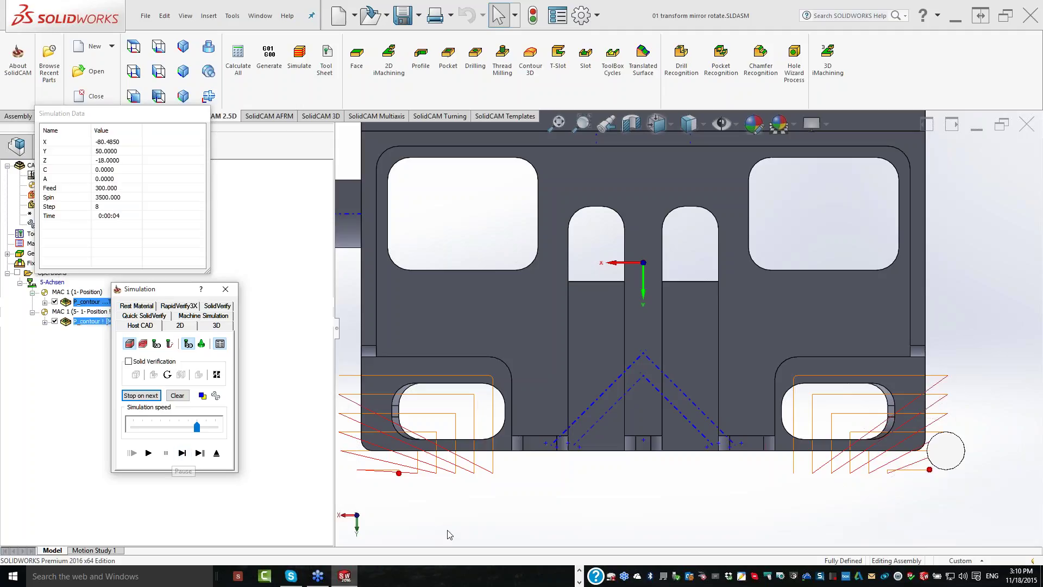
middle_click(484, 481)
middle_click(483, 481)
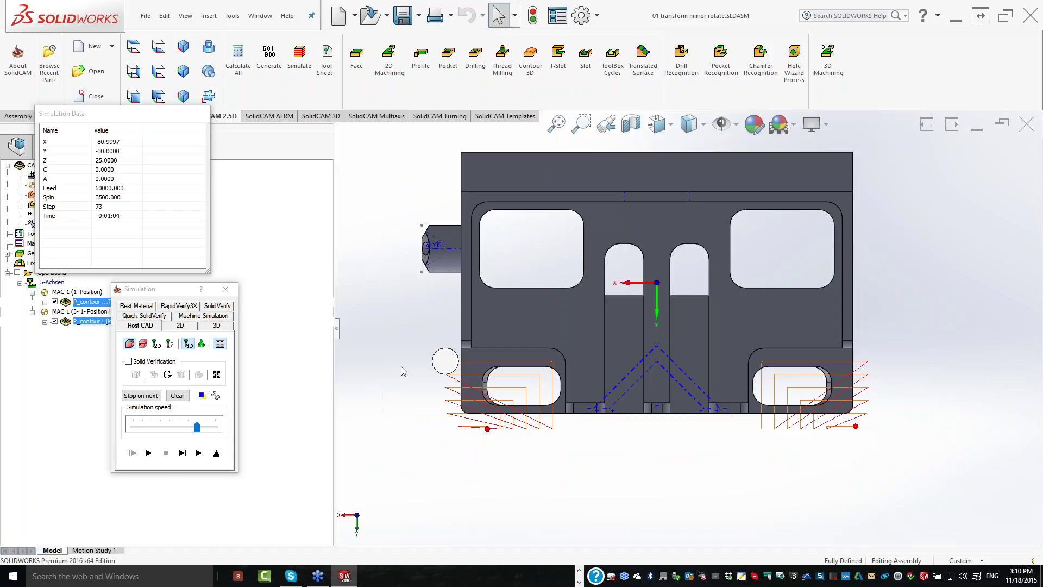
key(Escape)
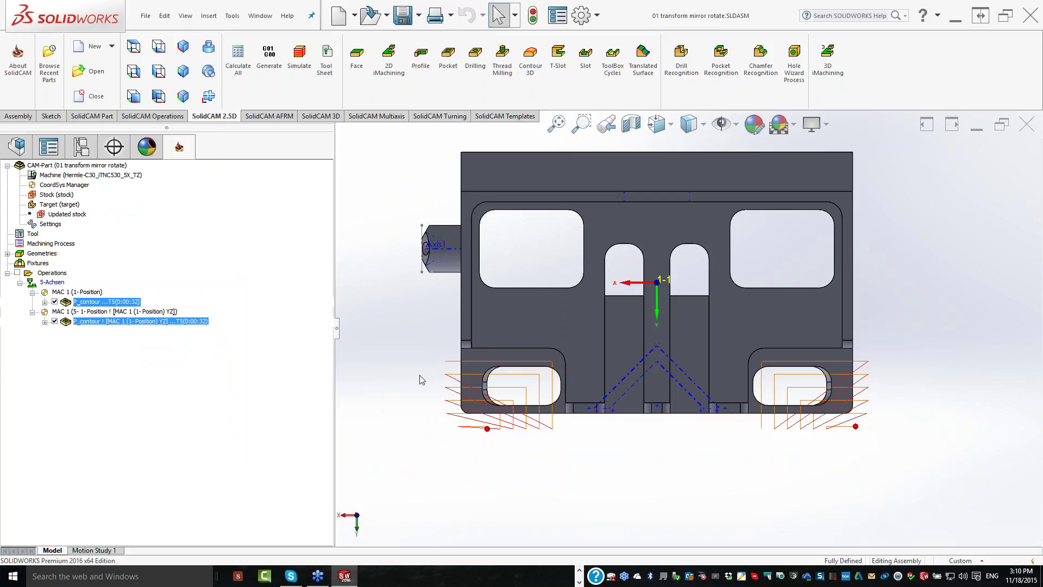
Hide both P_contour toolpaths in the CAM tree, then start a new 2D Drilling operation
mouse_move(422, 379)
middle_down()
mouse_move(402, 319)
mouse_move(393, 375)
middle_up()
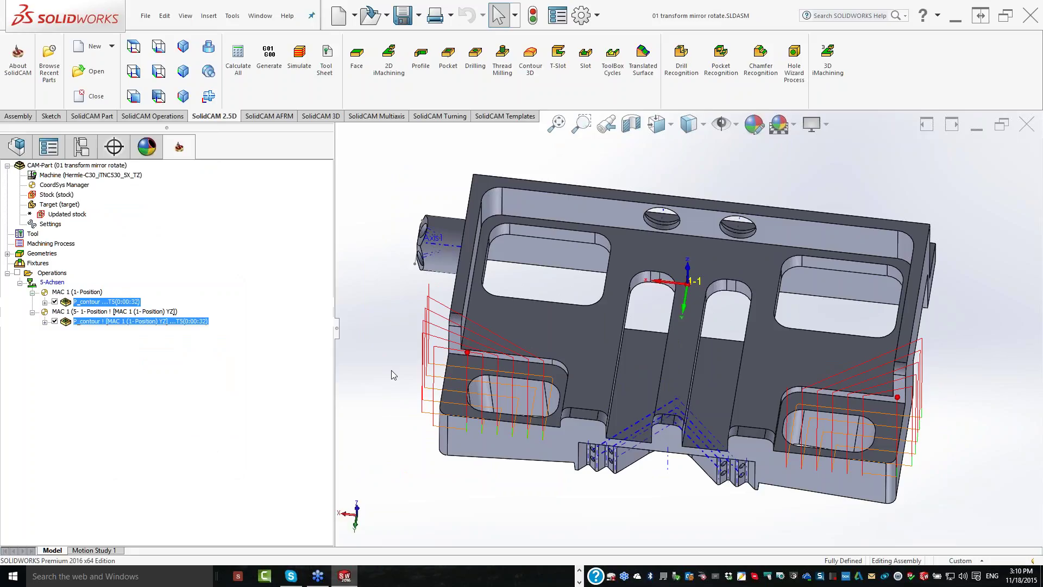
key(ctrl+1)
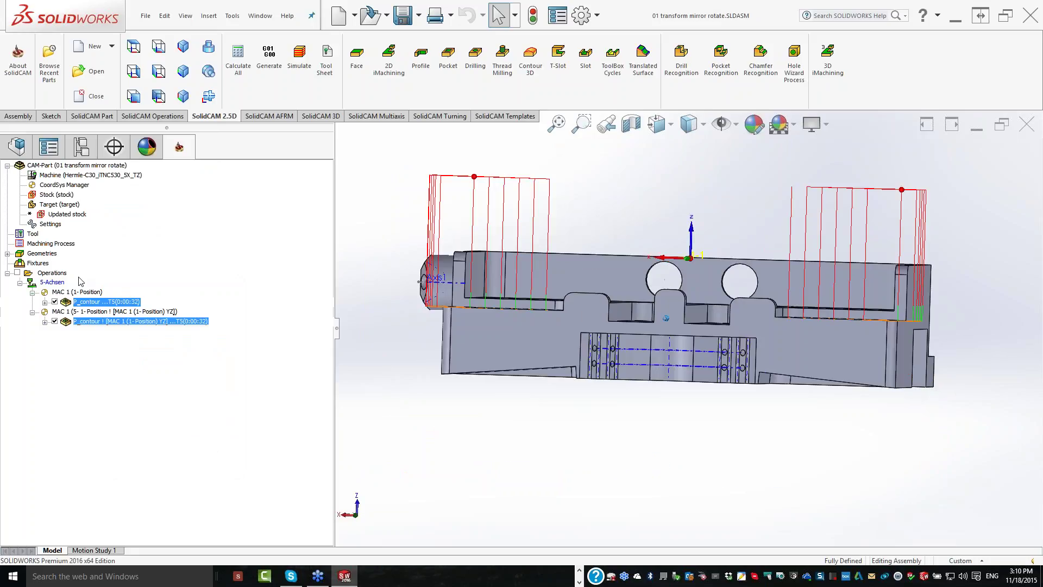
key(ctrl+7)
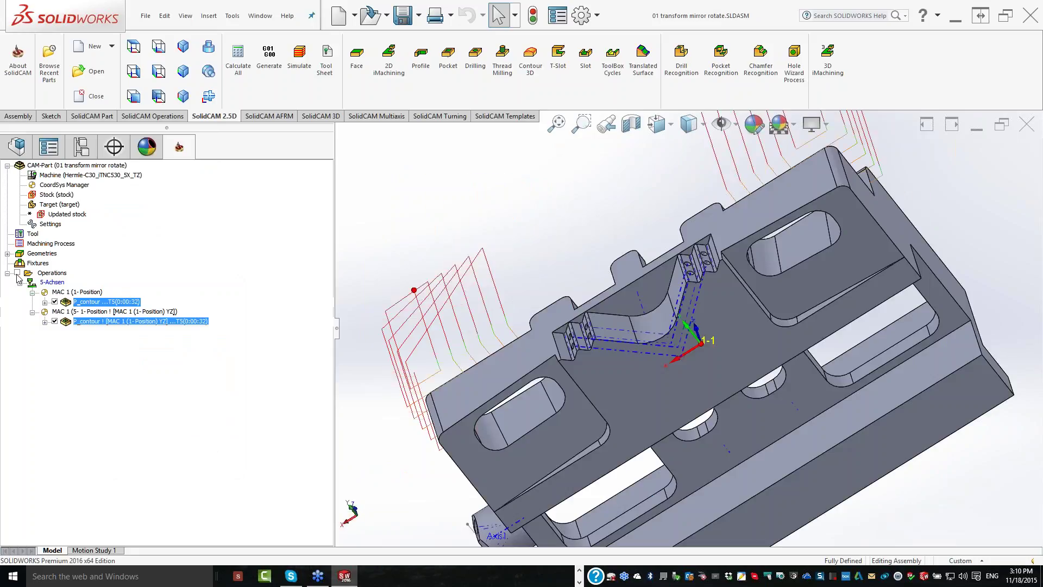
click(17, 273)
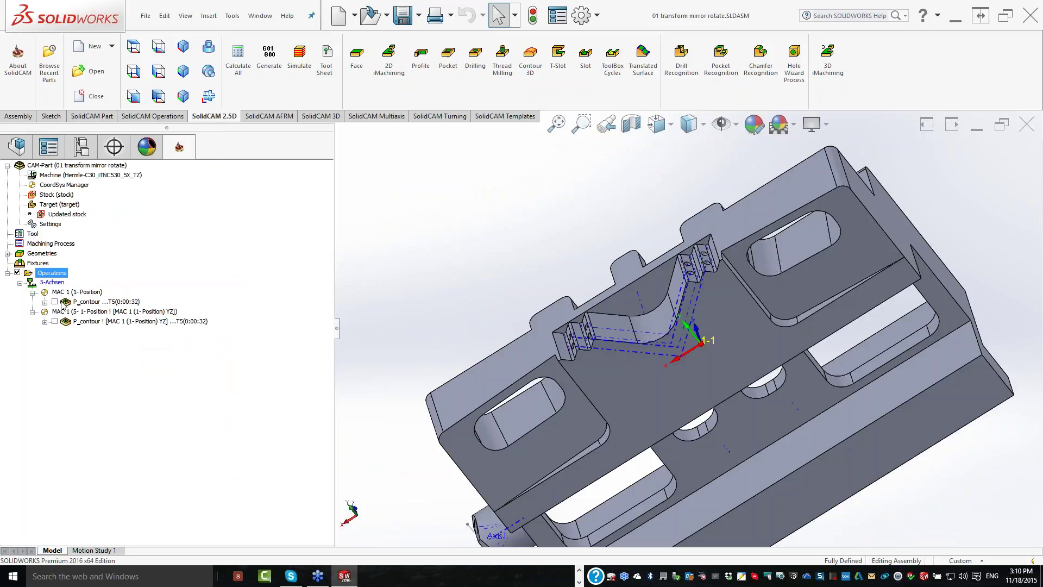
click(55, 301)
click(55, 321)
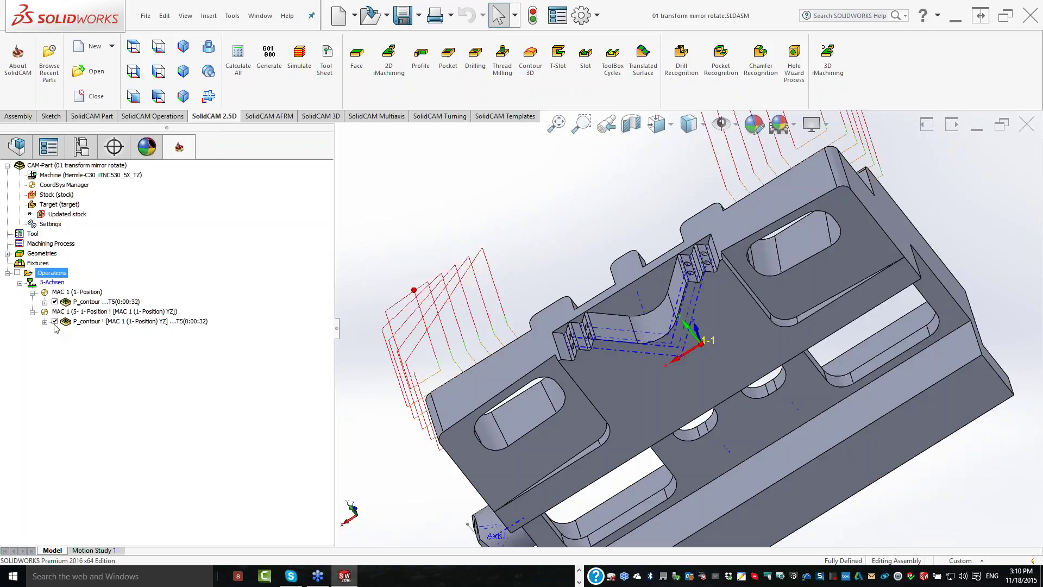
click(54, 321)
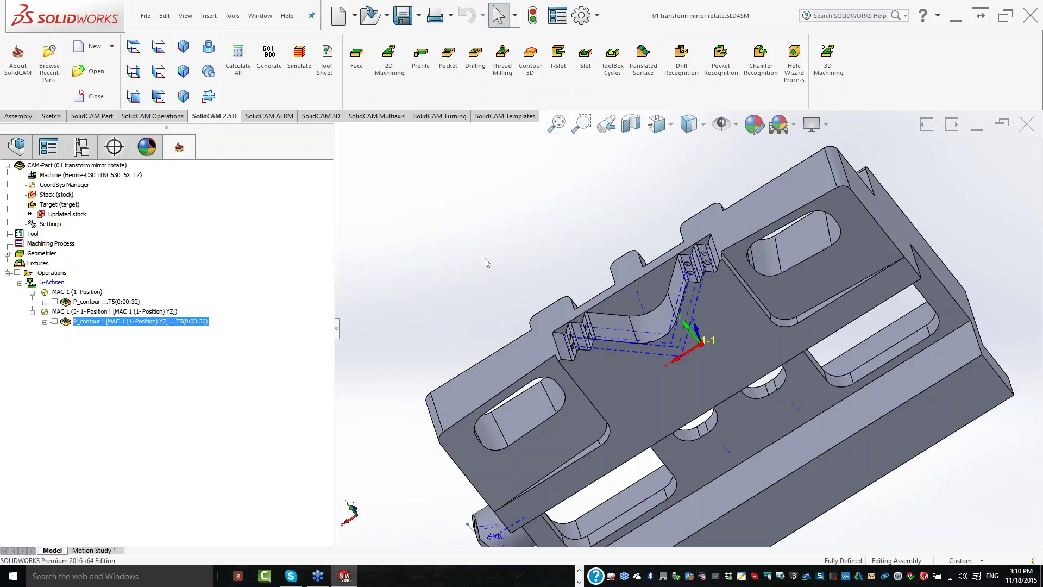
scroll(487, 263, down, 3)
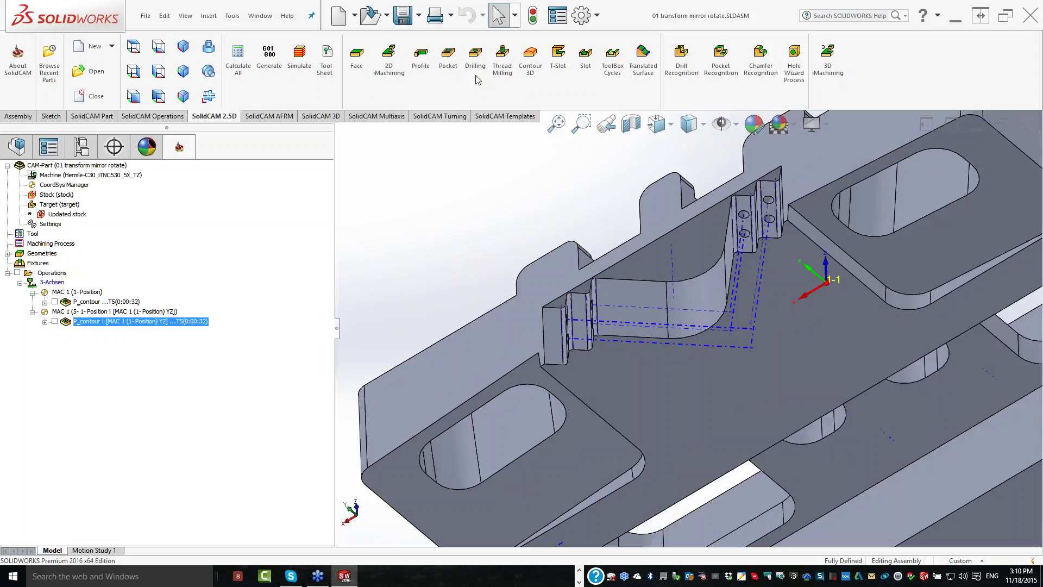
click(477, 80)
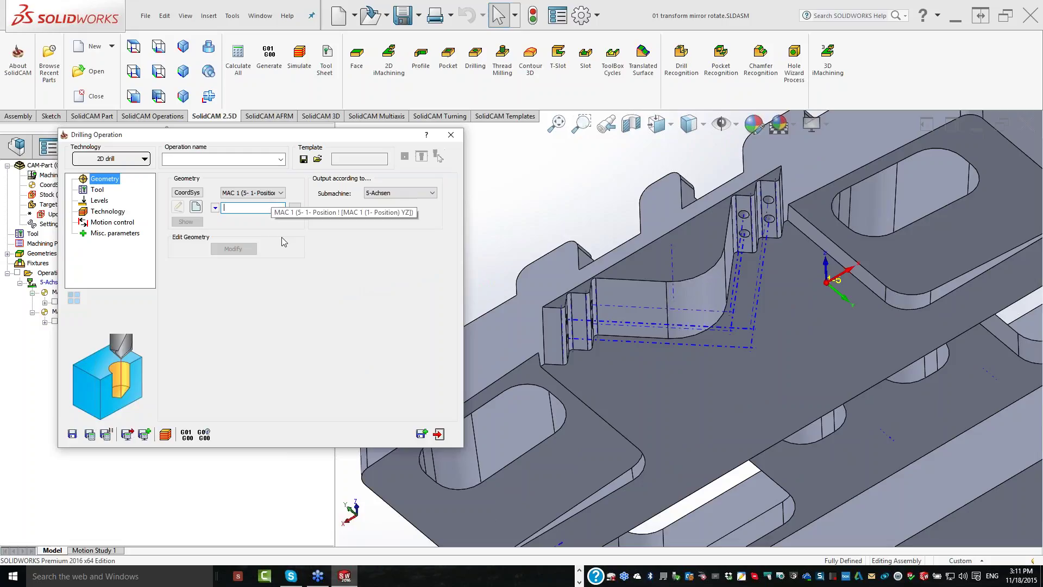
Switch the drilling to MAC 1 (2- Position holes) and pick the two upper hole centers as 'drill' geometry
click(266, 193)
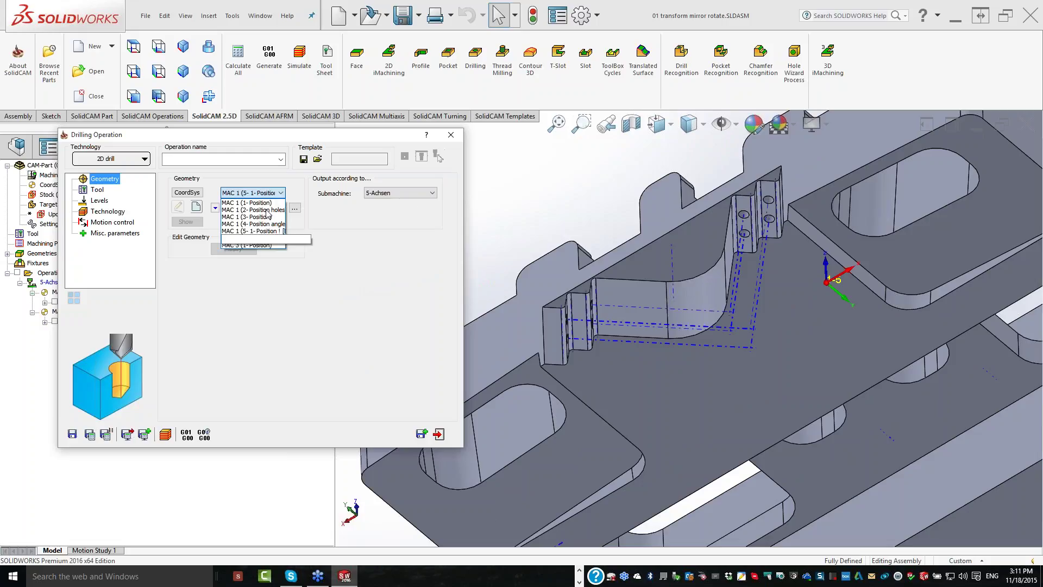
click(186, 195)
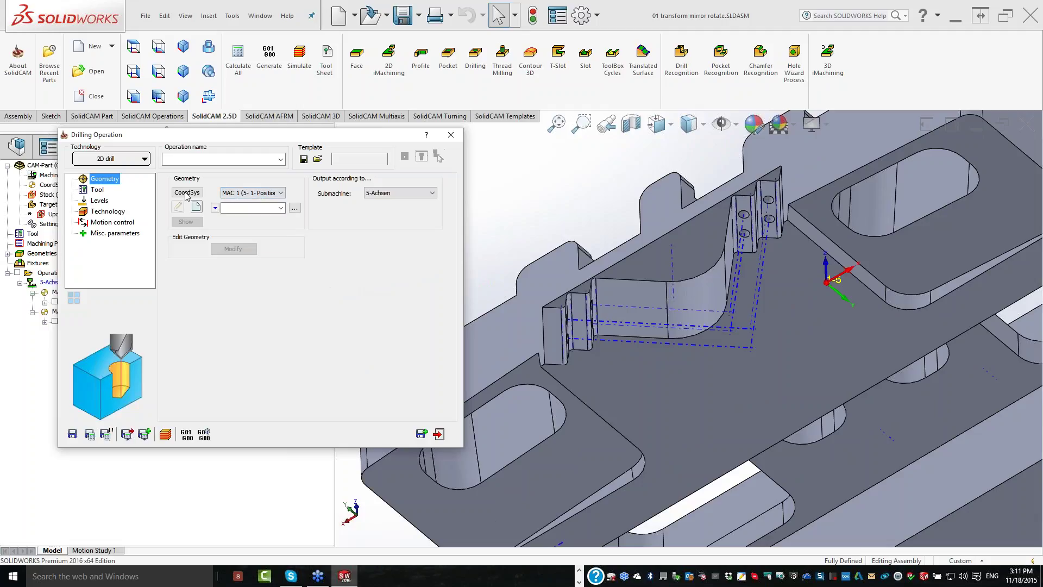
click(186, 194)
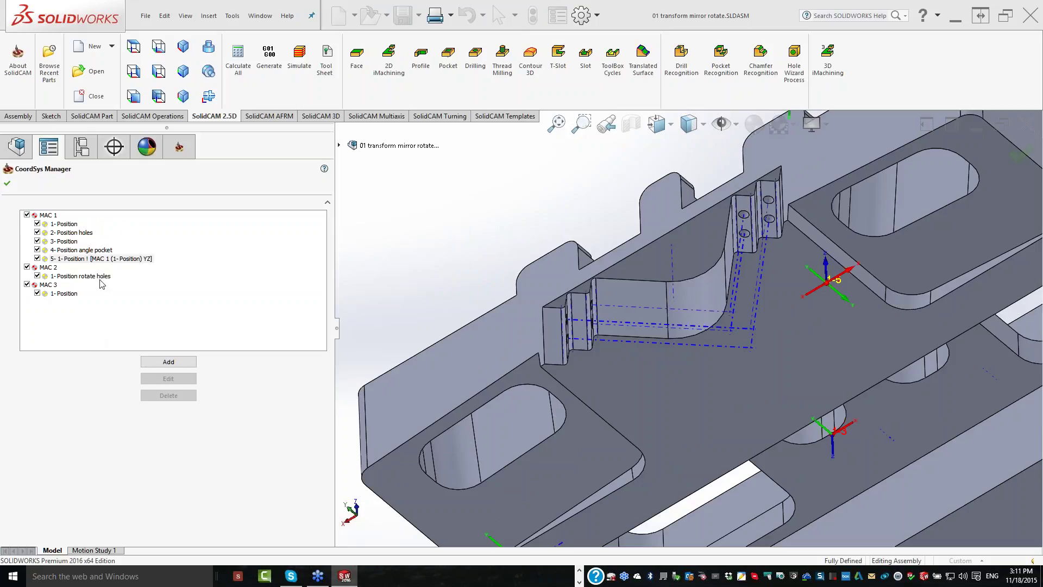
click(61, 234)
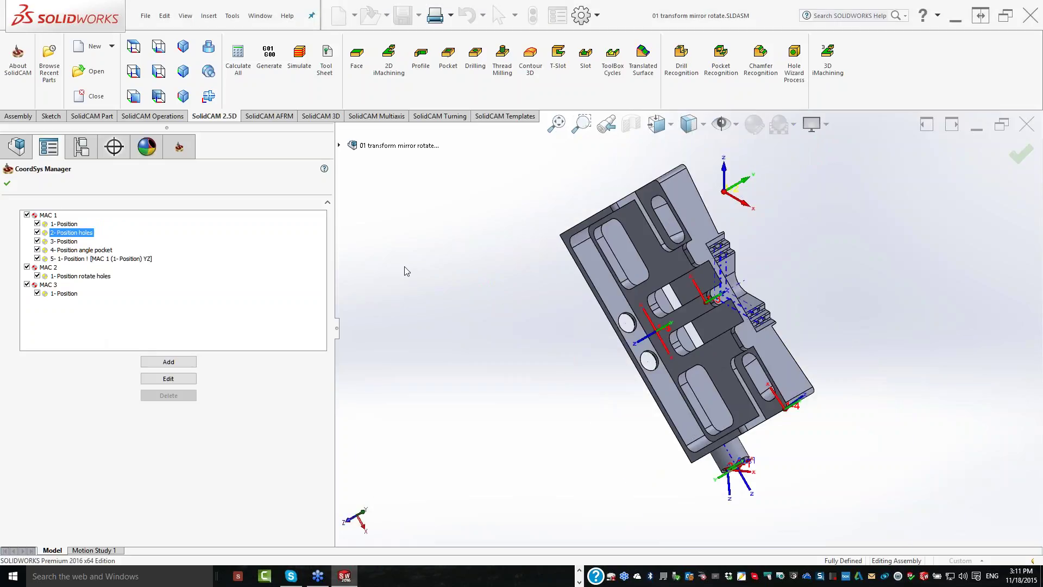
key(Return)
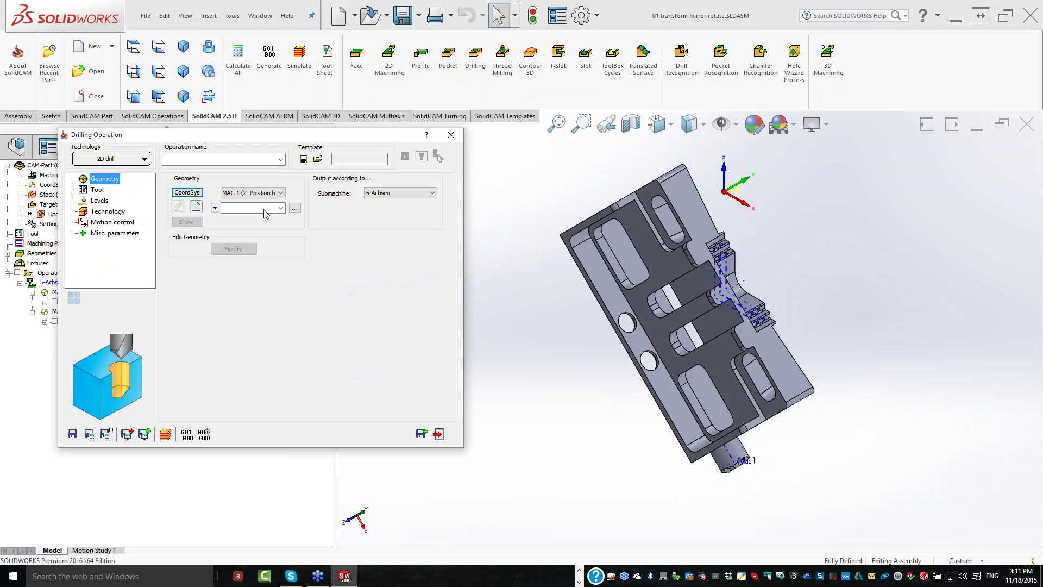
click(196, 207)
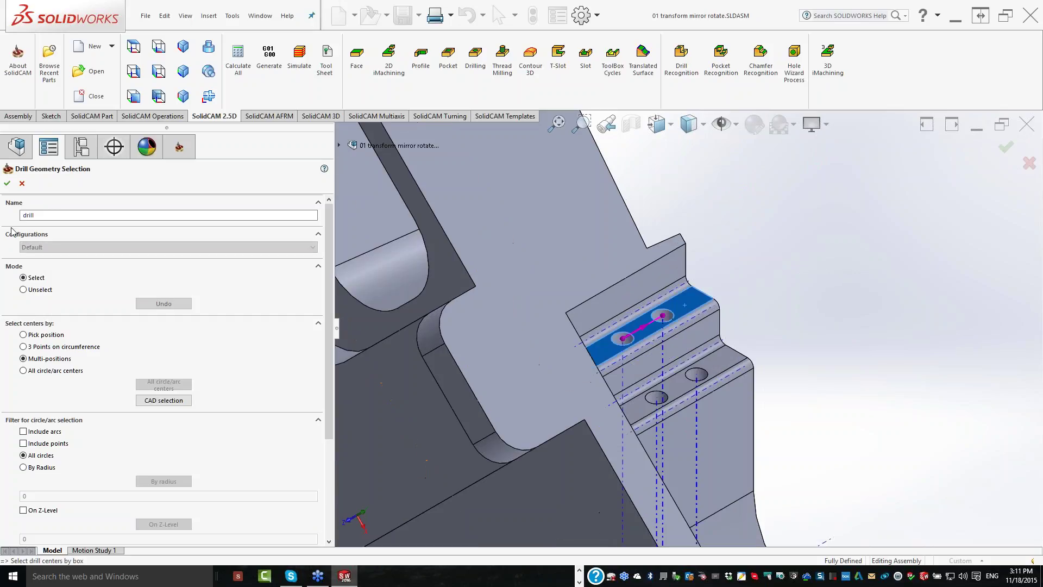
click(7, 185)
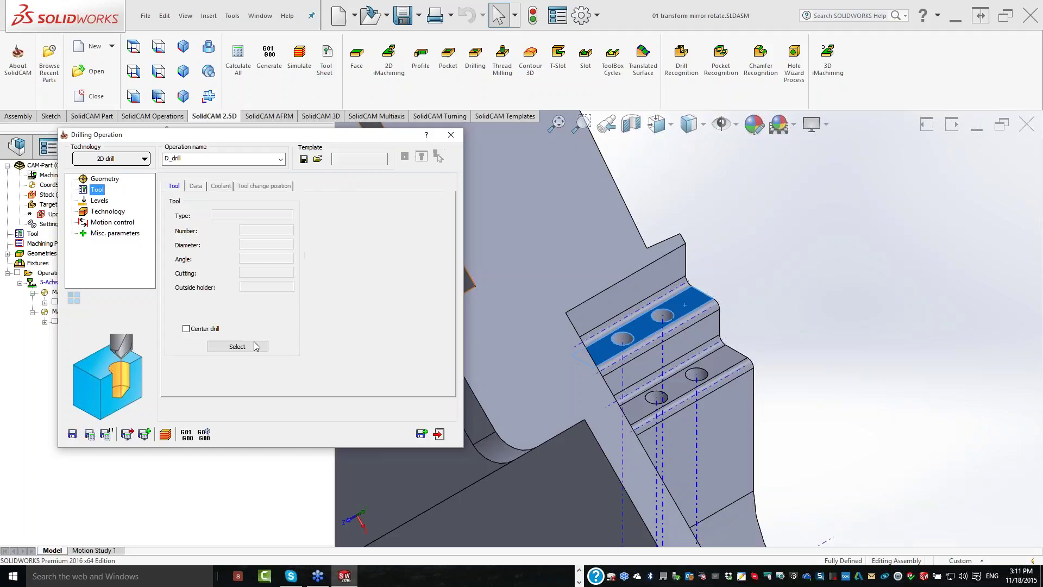
Assign tool 1 to the D_drill operation
click(255, 346)
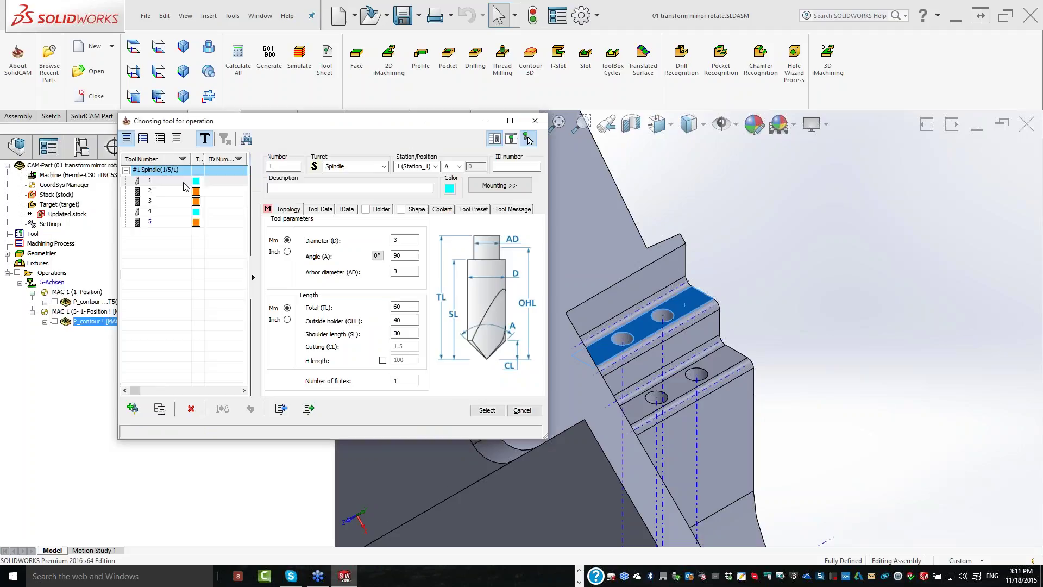
click(183, 184)
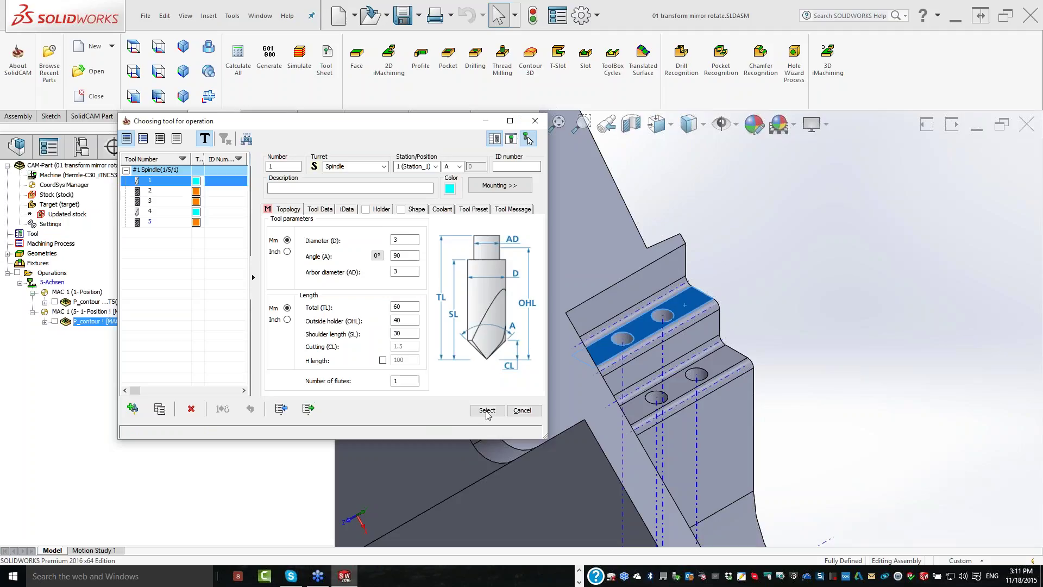
click(486, 411)
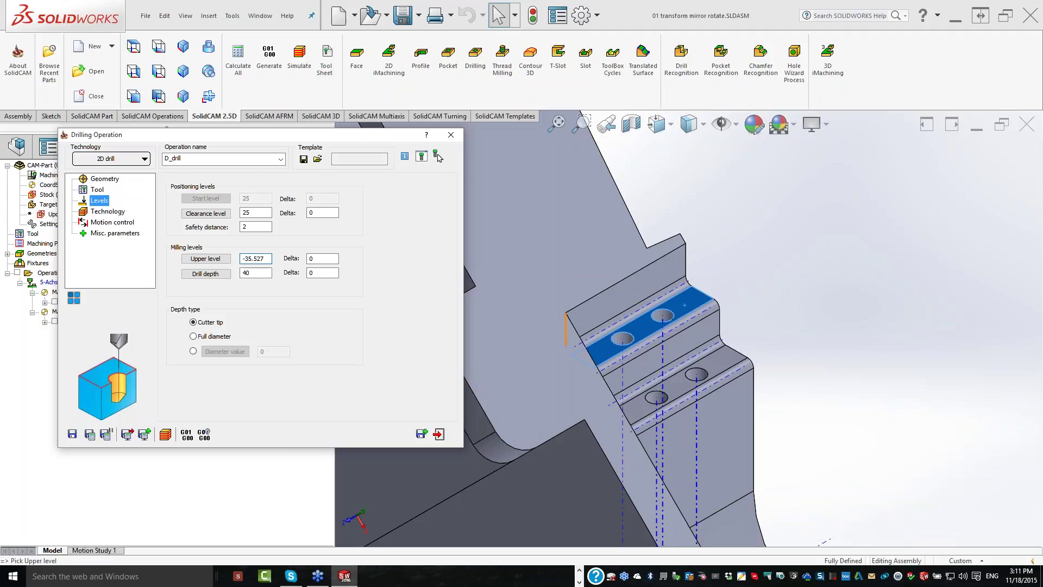
Set upper level -35.527 and a 2 mm diameter-value drill depth, then save and calculate
click(684, 306)
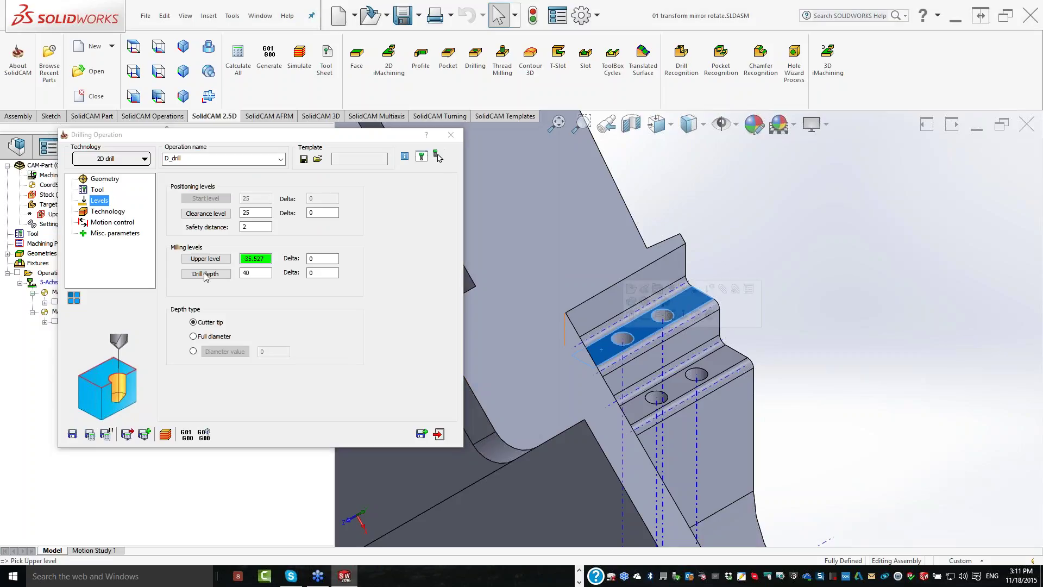
click(206, 274)
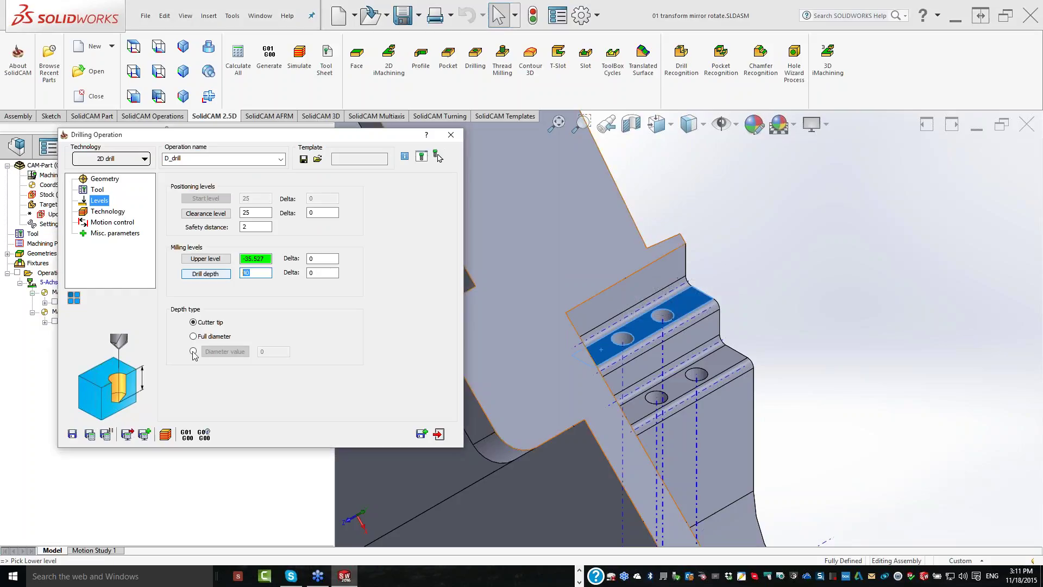
click(193, 352)
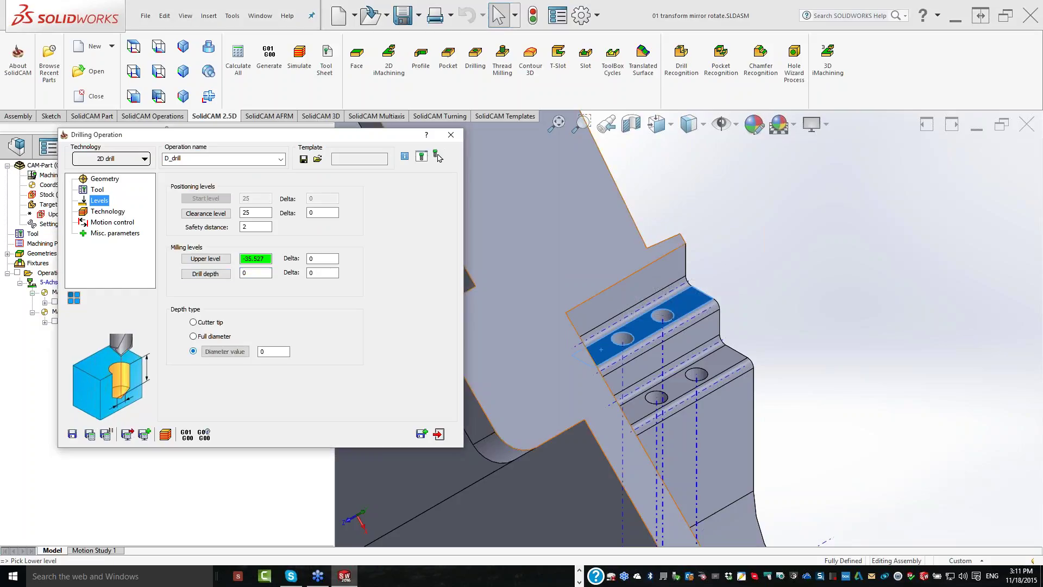
click(438, 157)
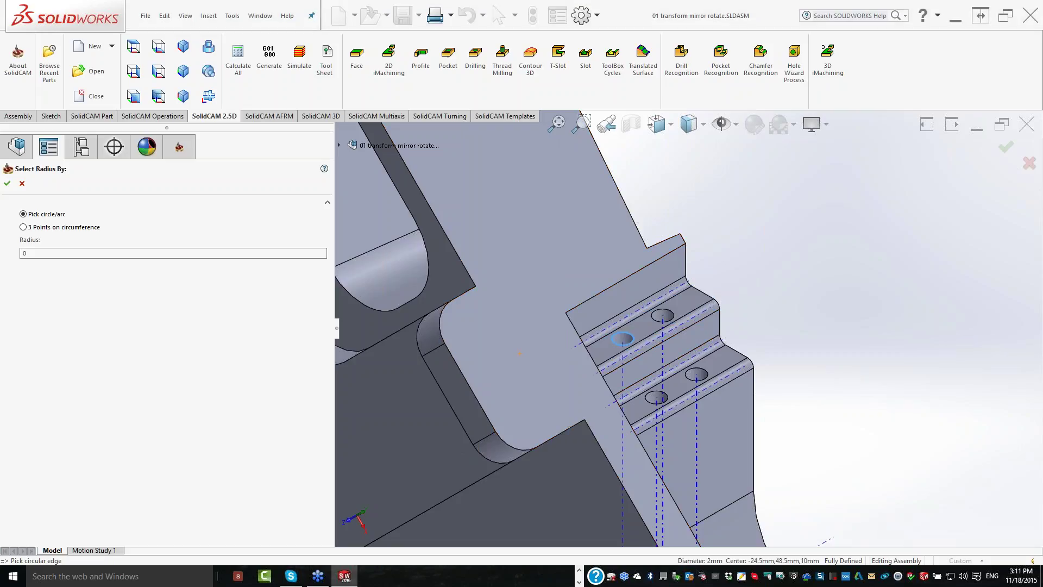
click(623, 338)
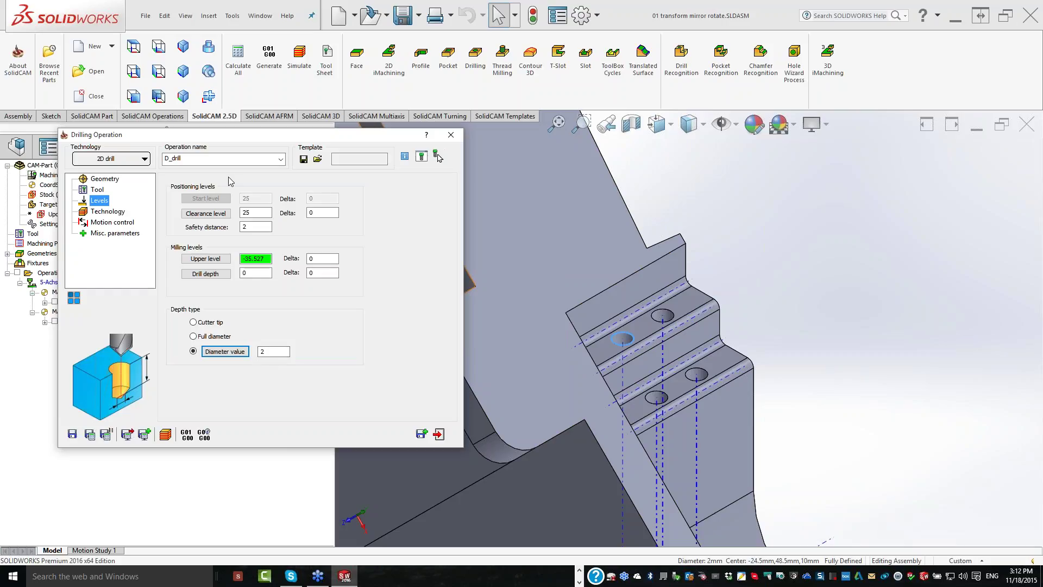
click(91, 437)
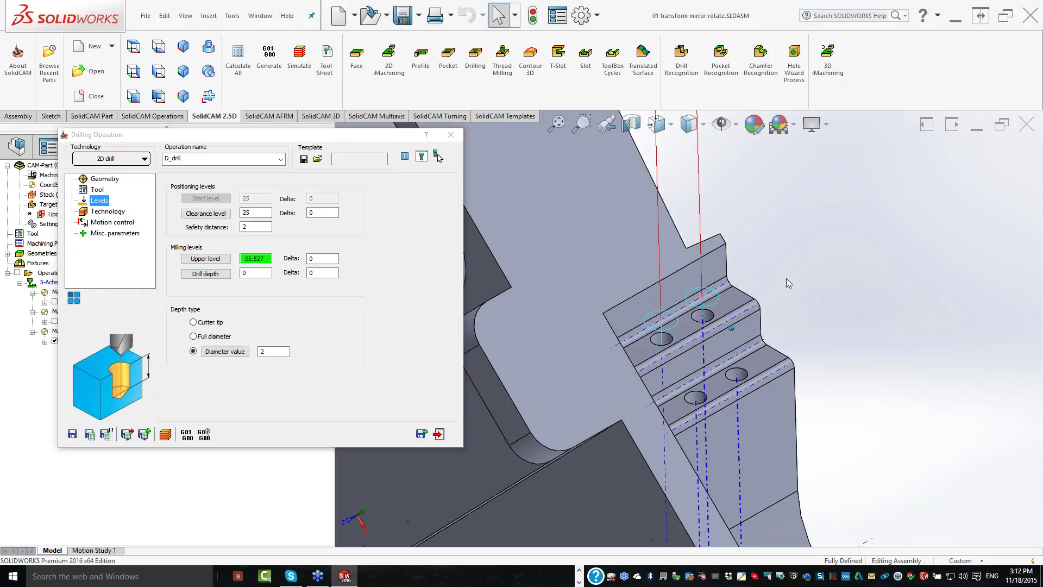
Orbit the model to inspect the calculated D_drill toolpath
middle_drag(788, 283, 717, 337)
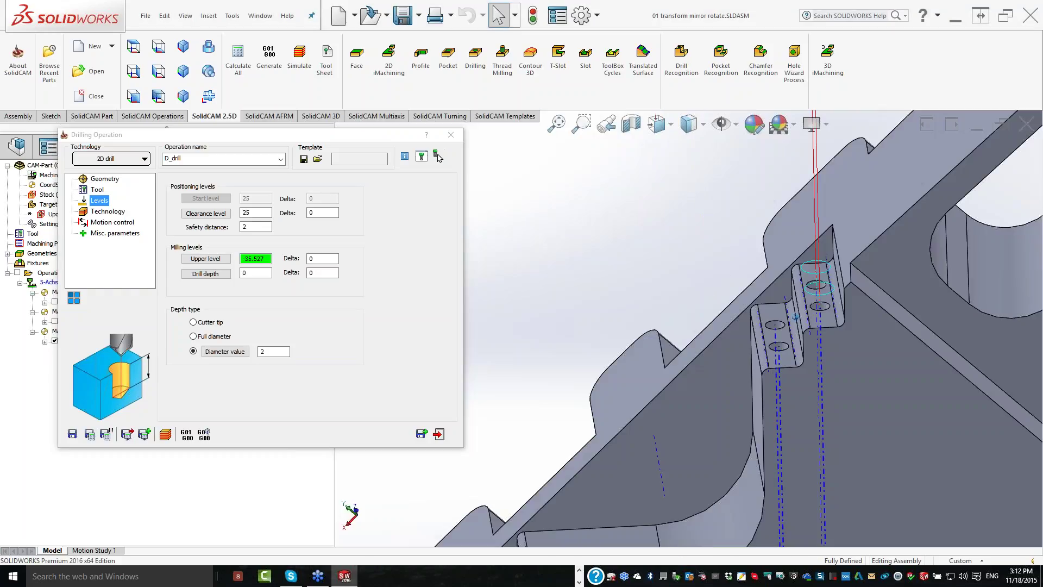
middle_drag(794, 317, 783, 307)
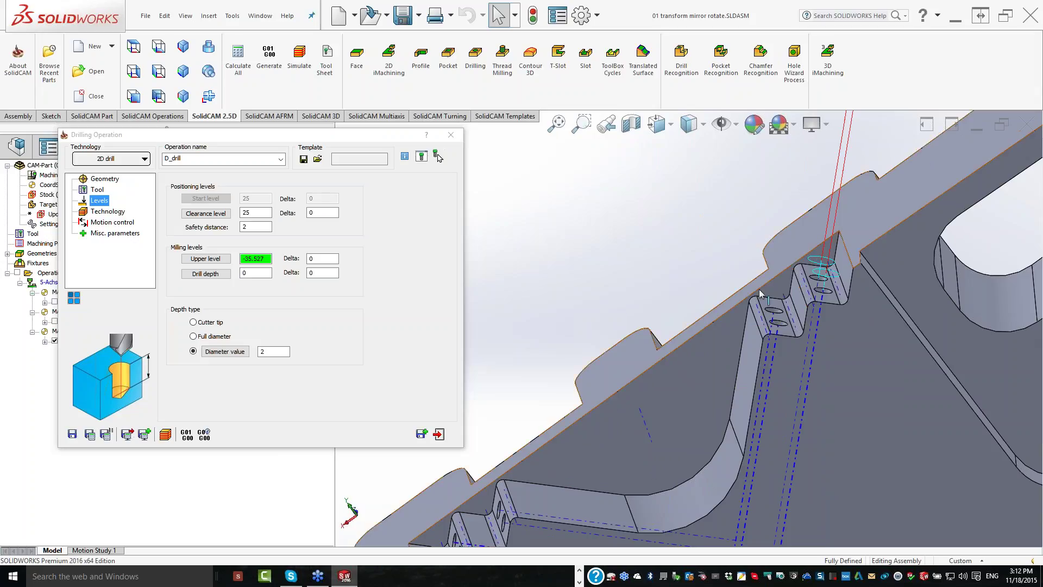
Set up a translate-matrix transformation using the long model edge as the custom axis
click(79, 301)
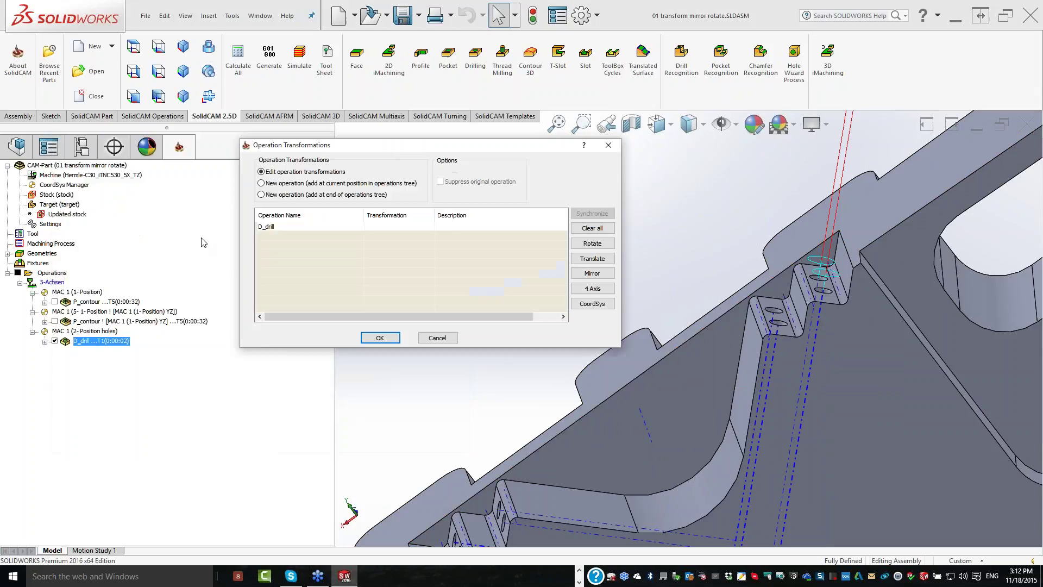
click(587, 259)
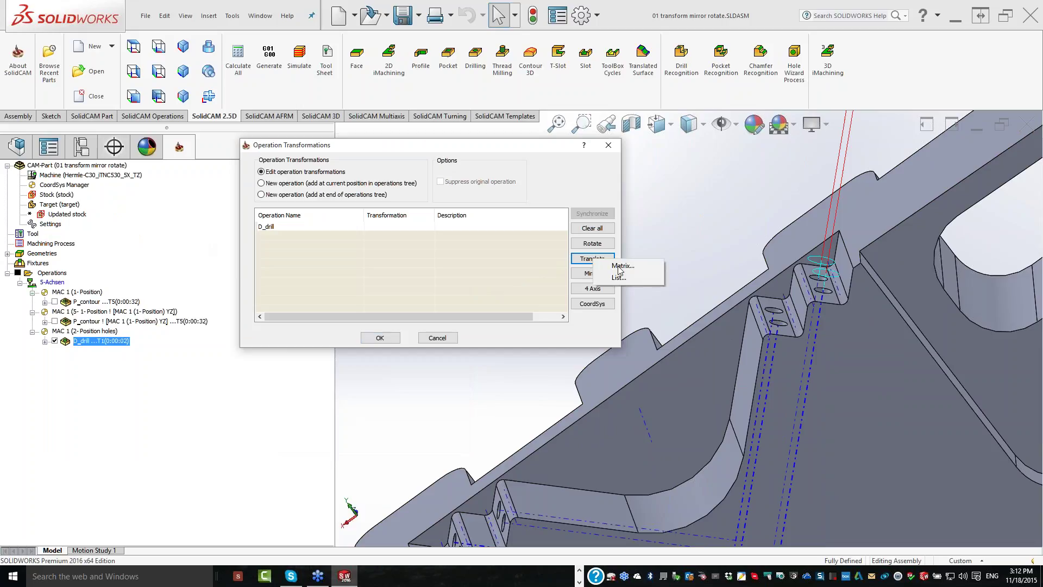
click(619, 266)
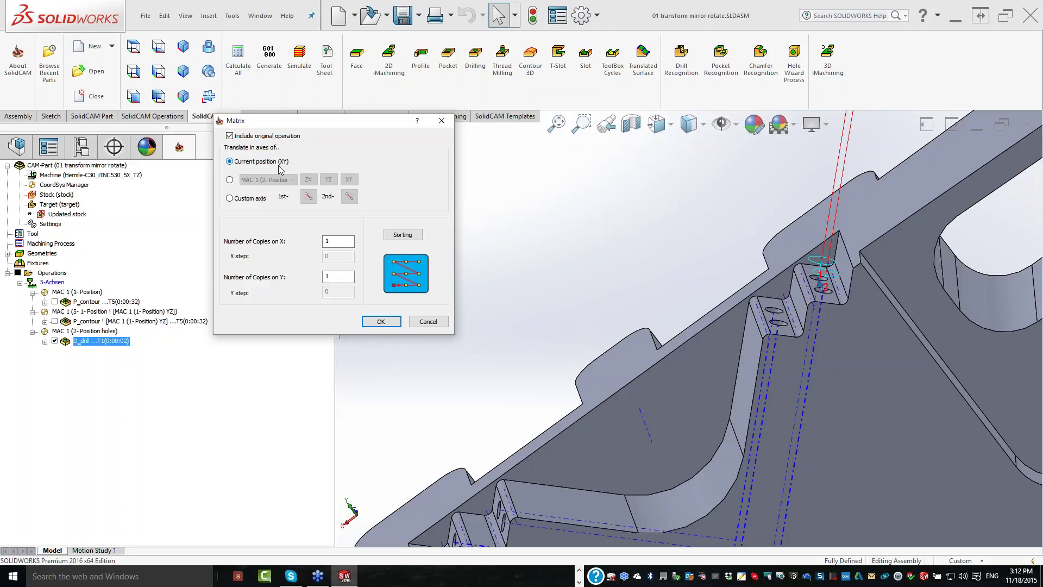
click(230, 180)
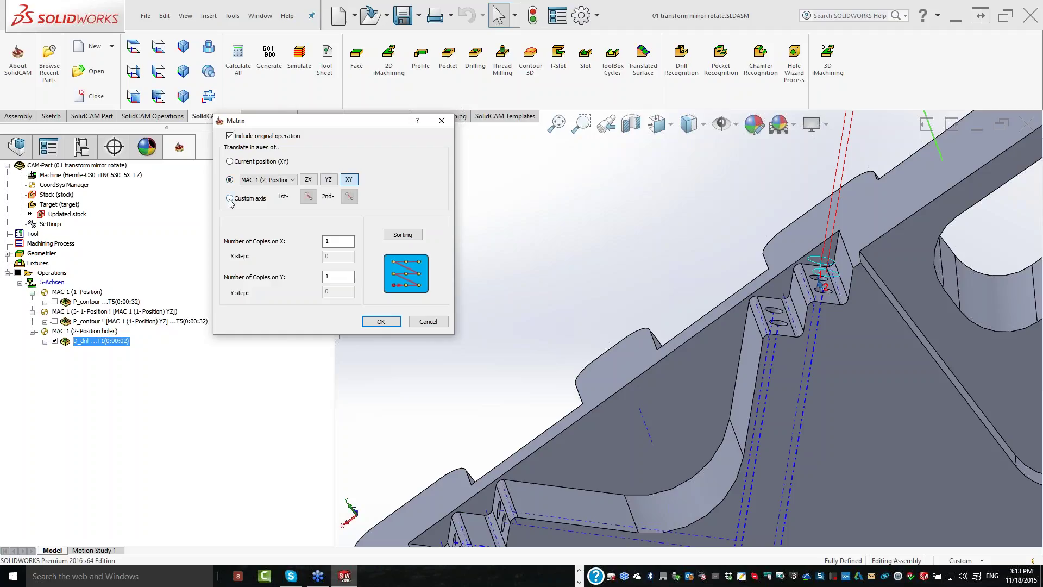
click(229, 199)
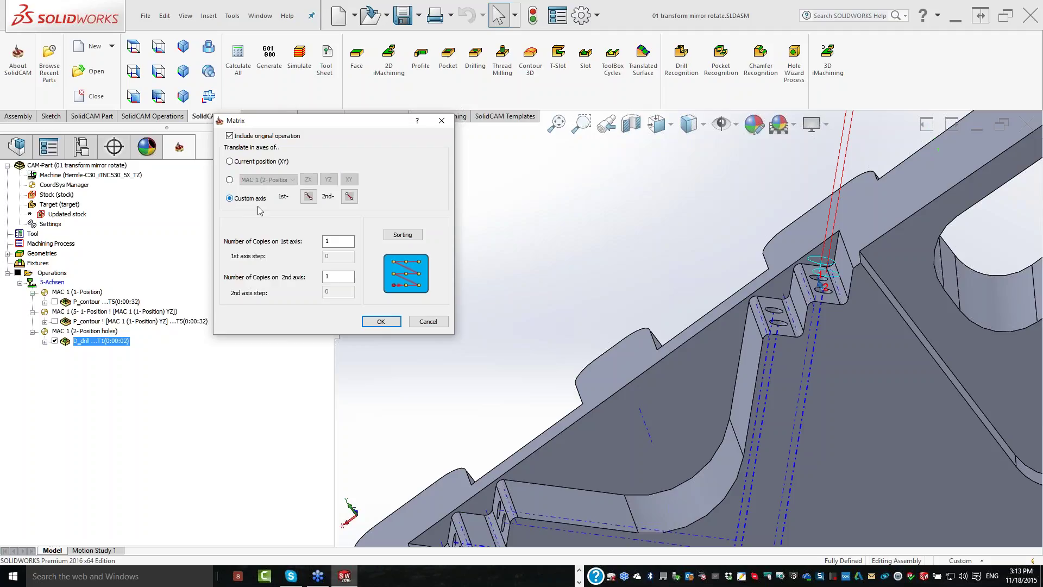
click(309, 197)
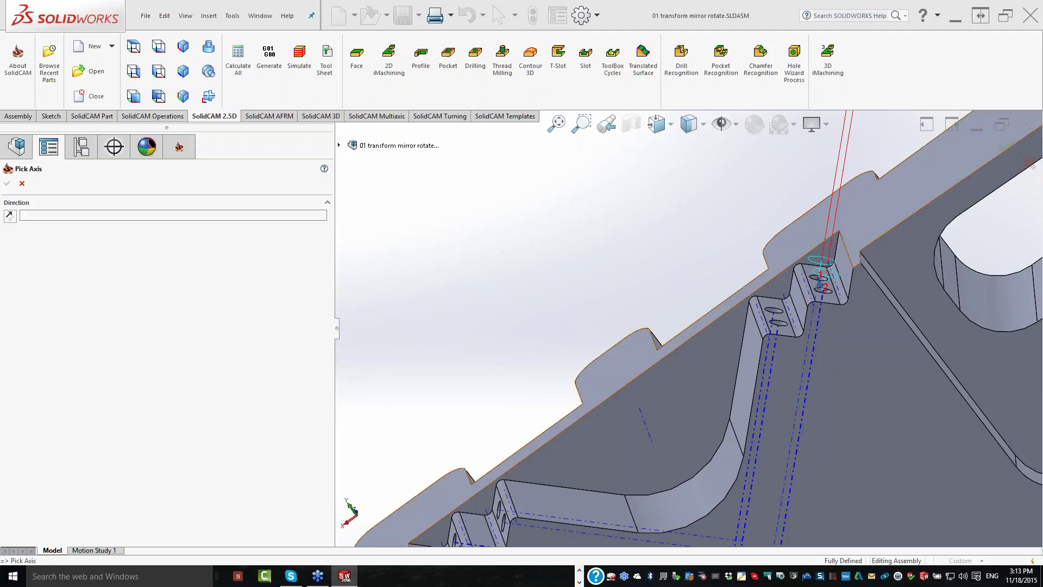
click(624, 387)
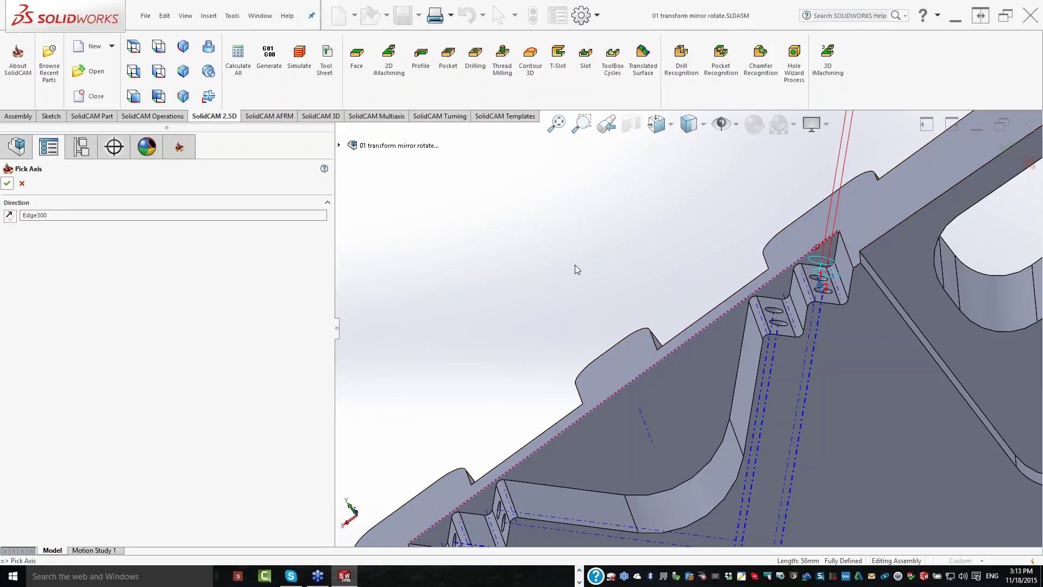
key(Return)
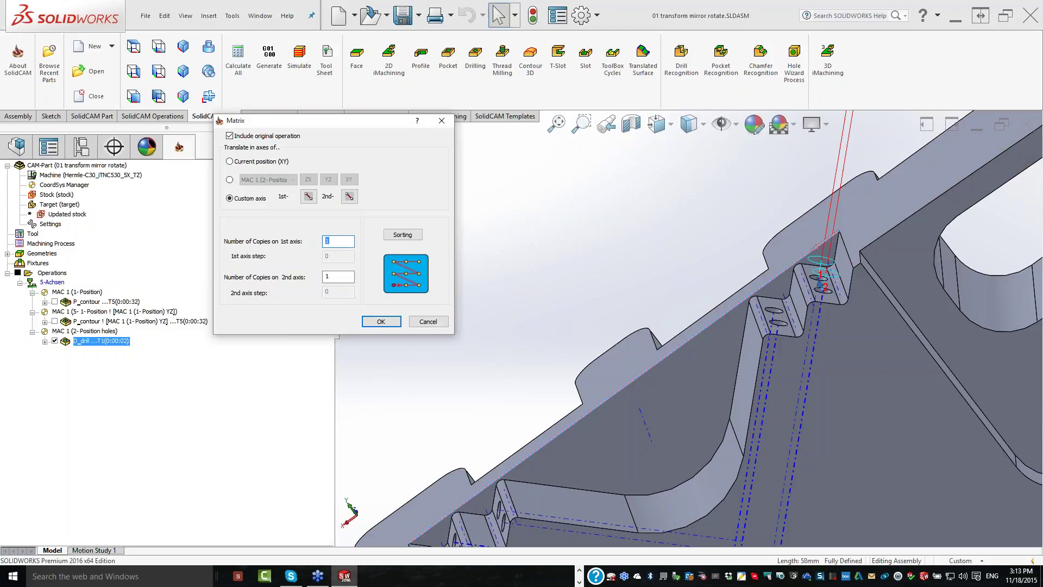
Set 2 first-axis copies with a step of 6 and apply the matrix
text(2)
key(Tab)
text(6)
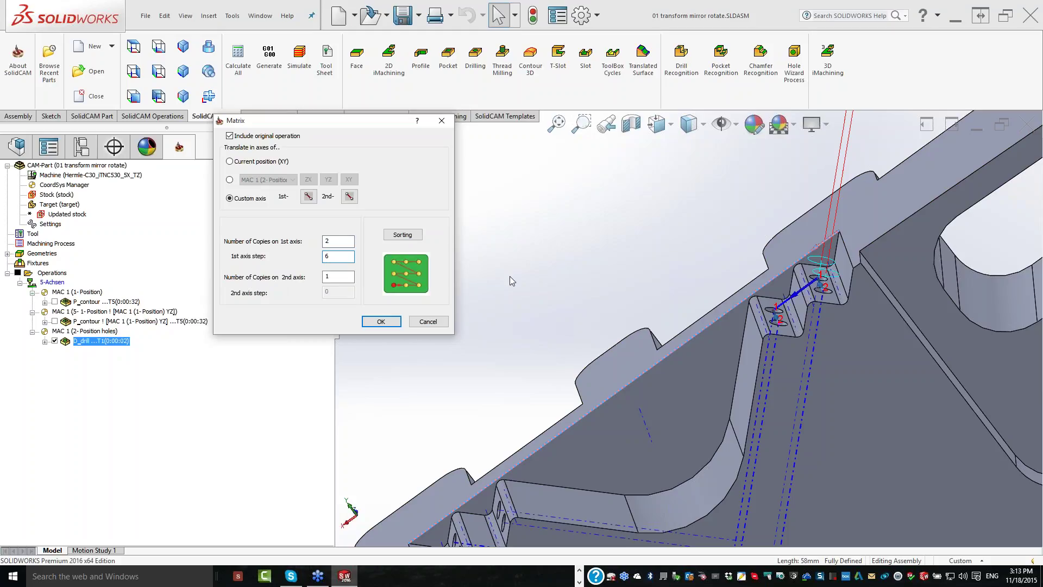
middle_drag(509, 276, 373, 312)
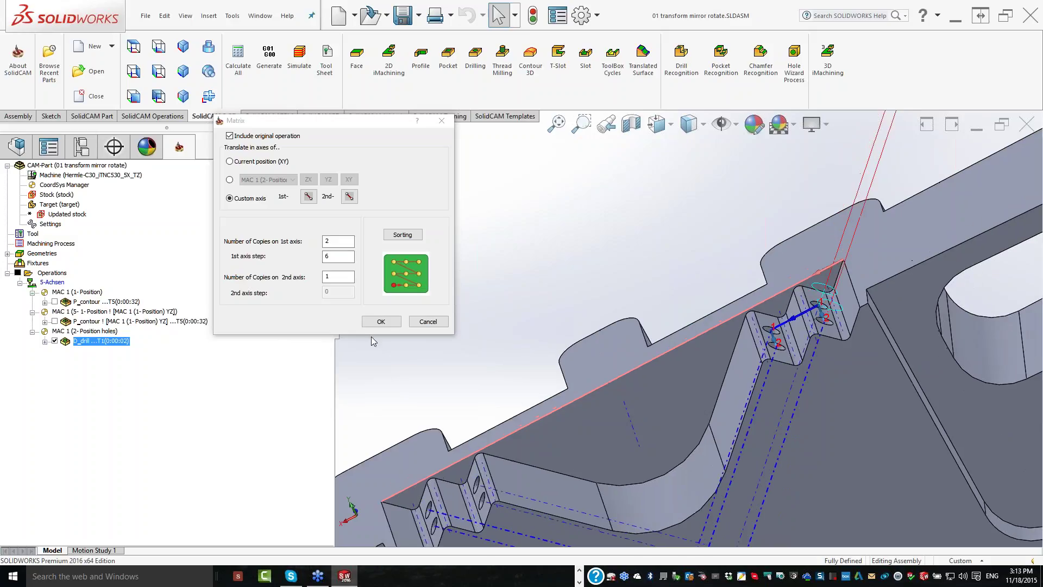
click(381, 321)
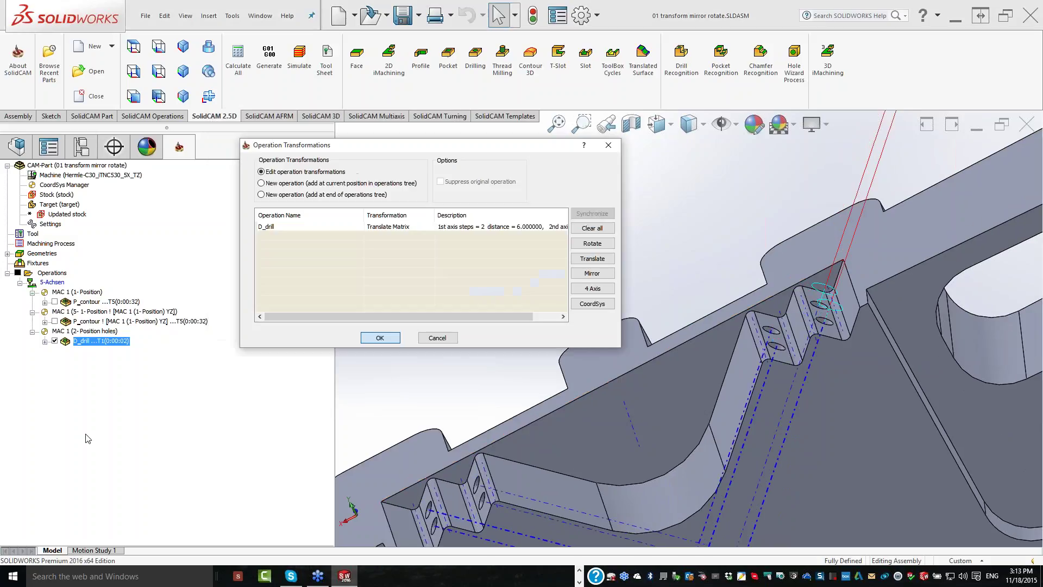
click(380, 337)
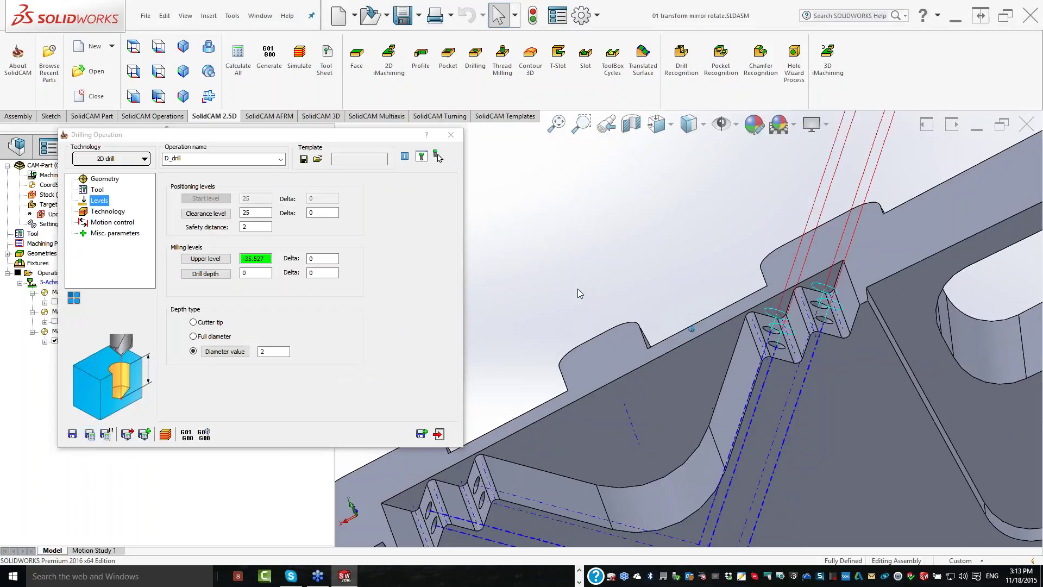
Review the drill toolpath covering original and copied holes, then save and close D_drill
scroll(578, 288, down, 3)
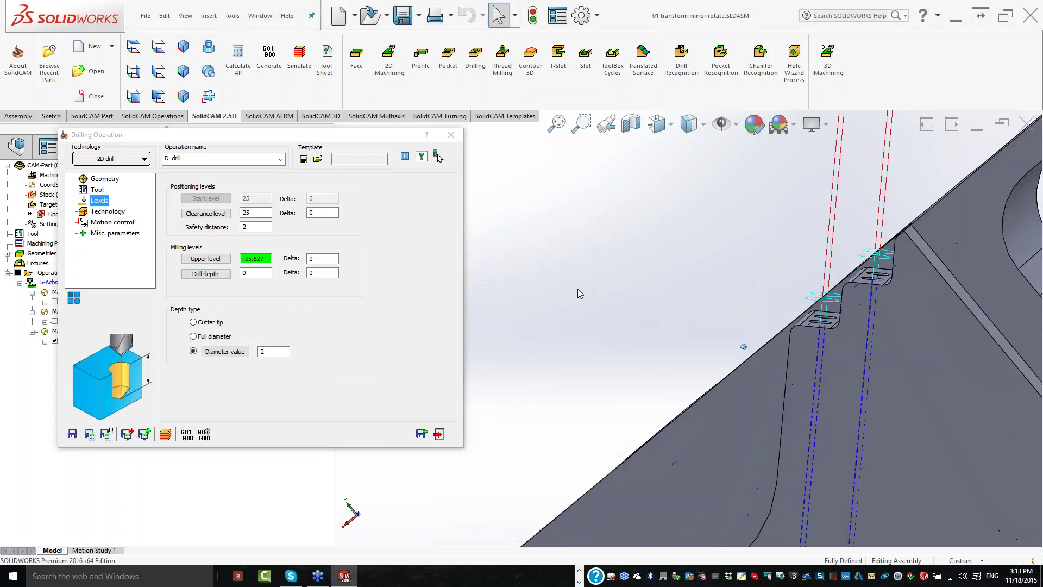
scroll(578, 288, down, 1)
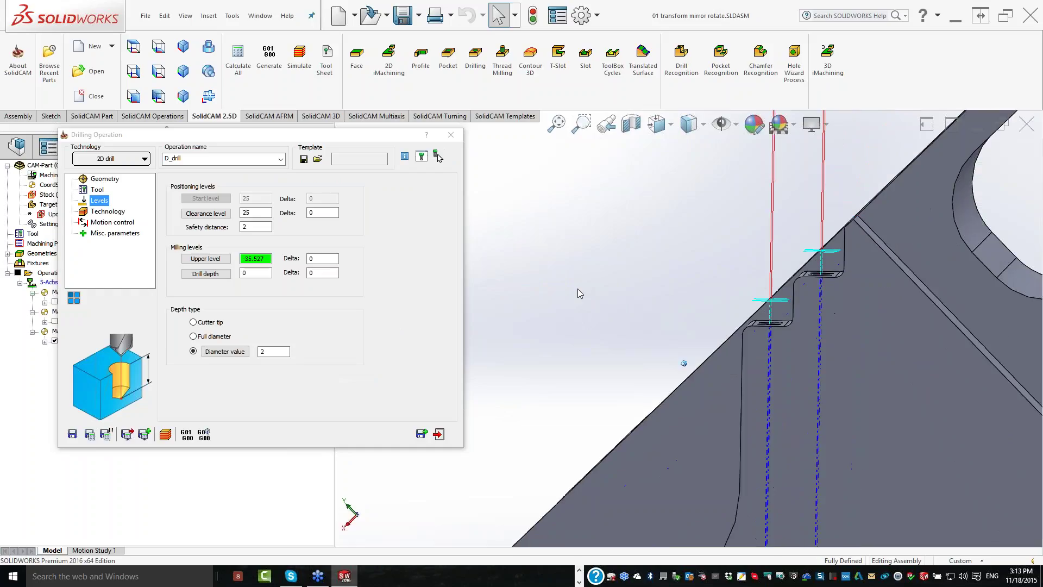
scroll(577, 288, down, 1)
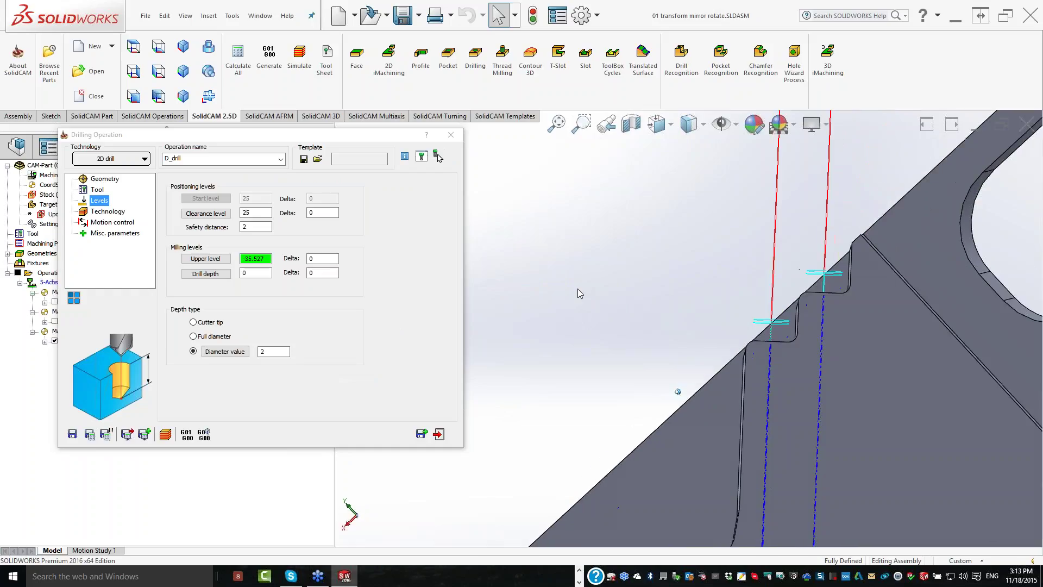
scroll(578, 288, up, 2)
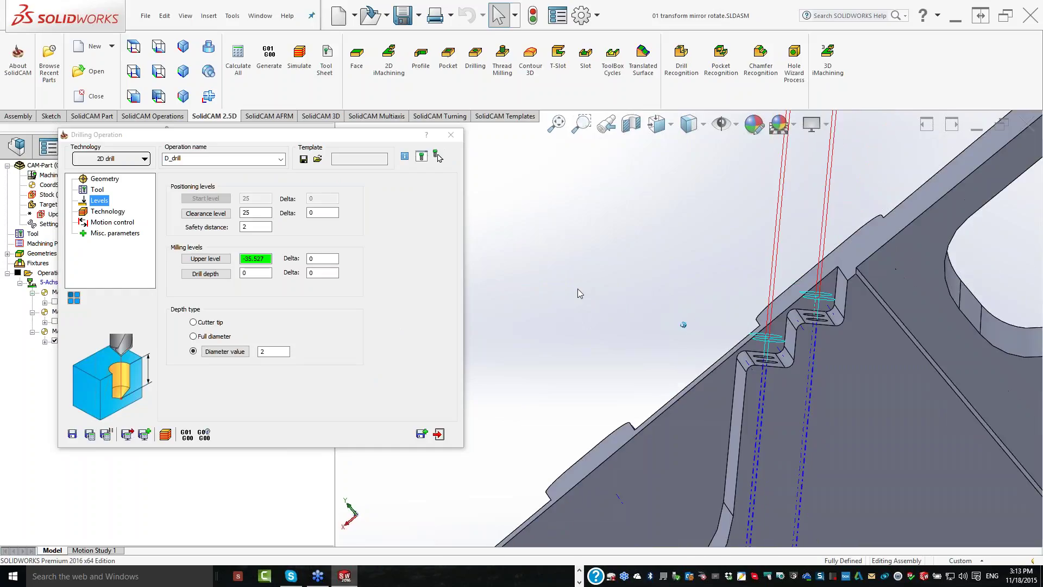
middle_drag(578, 288, 669, 306)
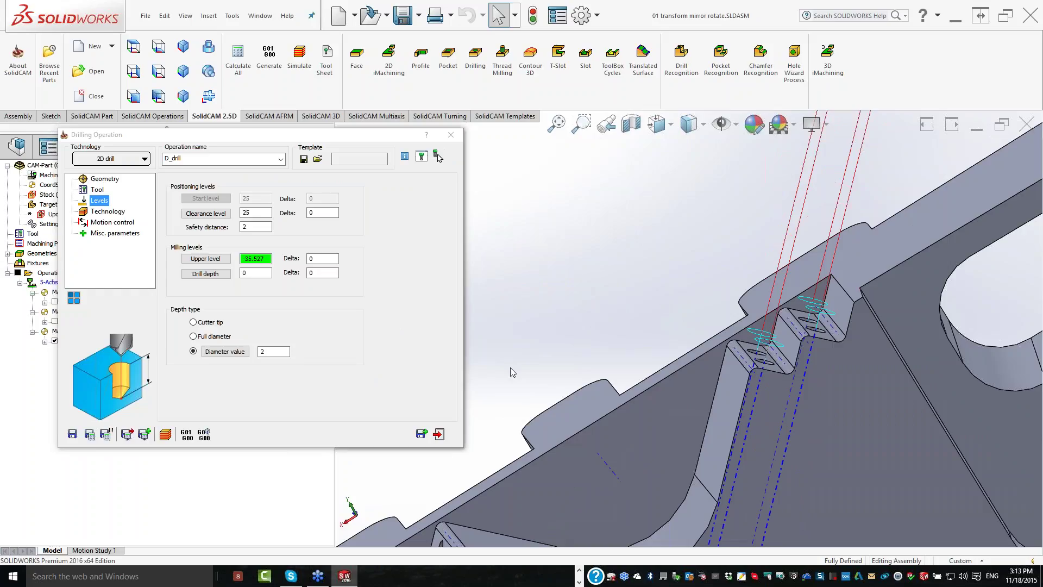
key(Escape)
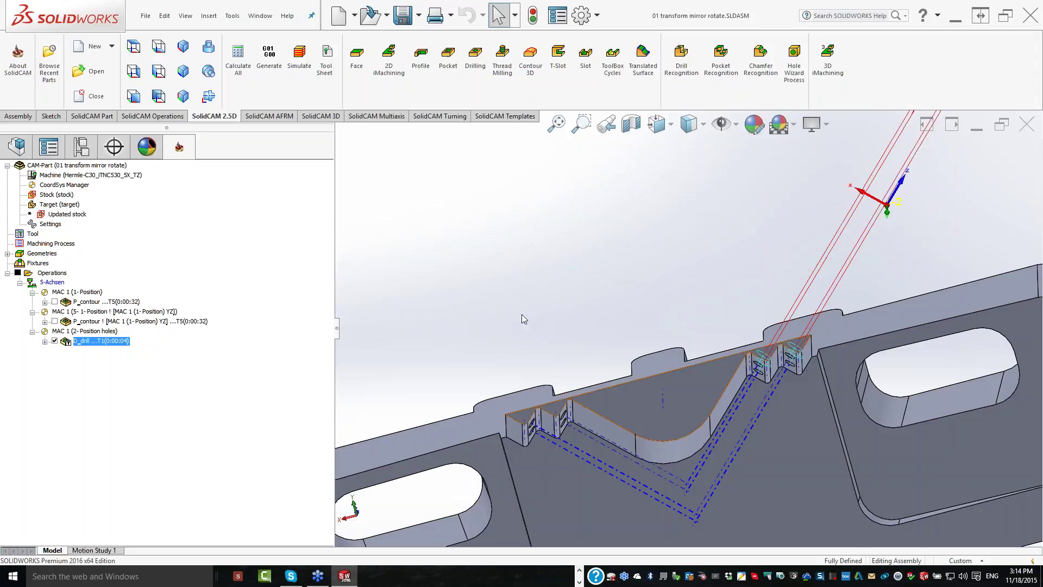
Mirror D_drill across the YZ plane of MAC 1 (1-Position) and review the new copy
right_click(88, 346)
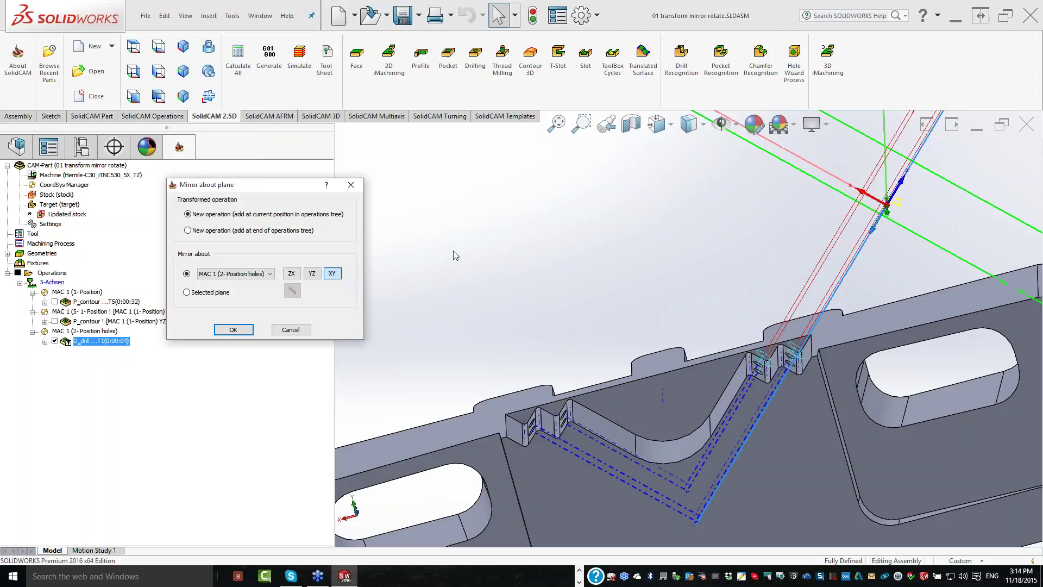
mouse_move(455, 255)
middle_down()
mouse_move(510, 294)
mouse_move(257, 277)
middle_up()
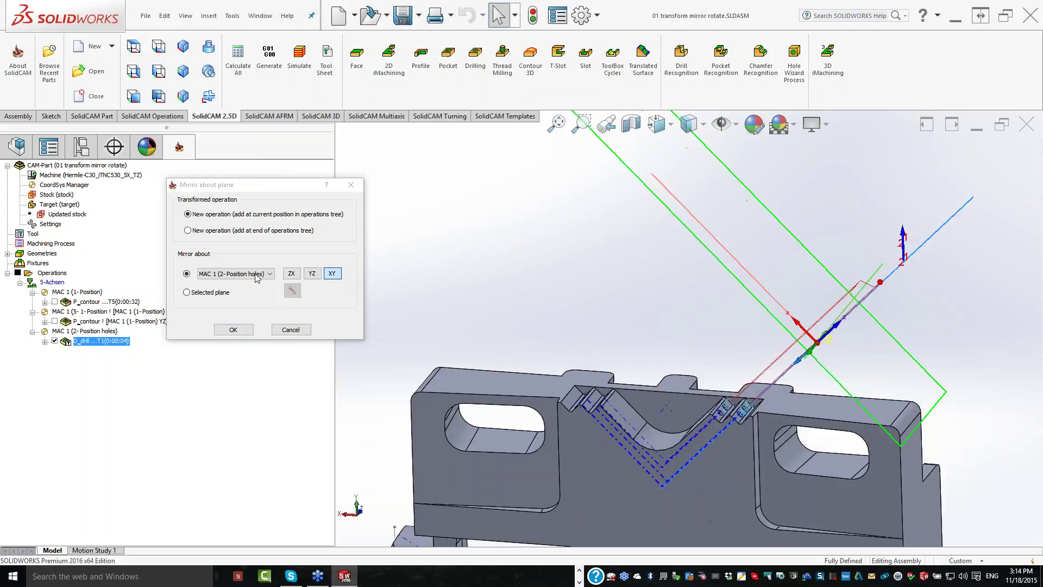
click(257, 275)
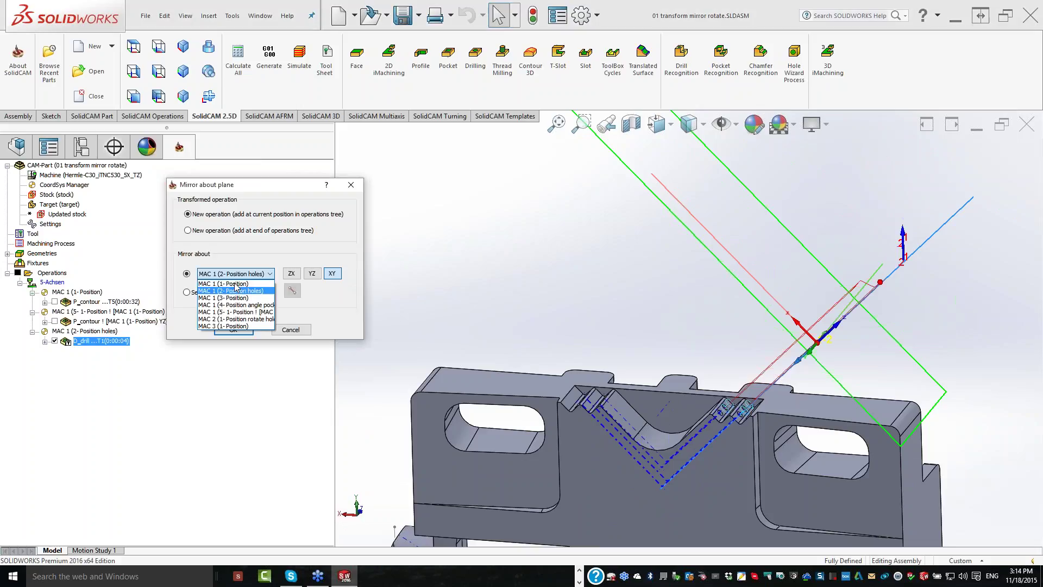
click(235, 283)
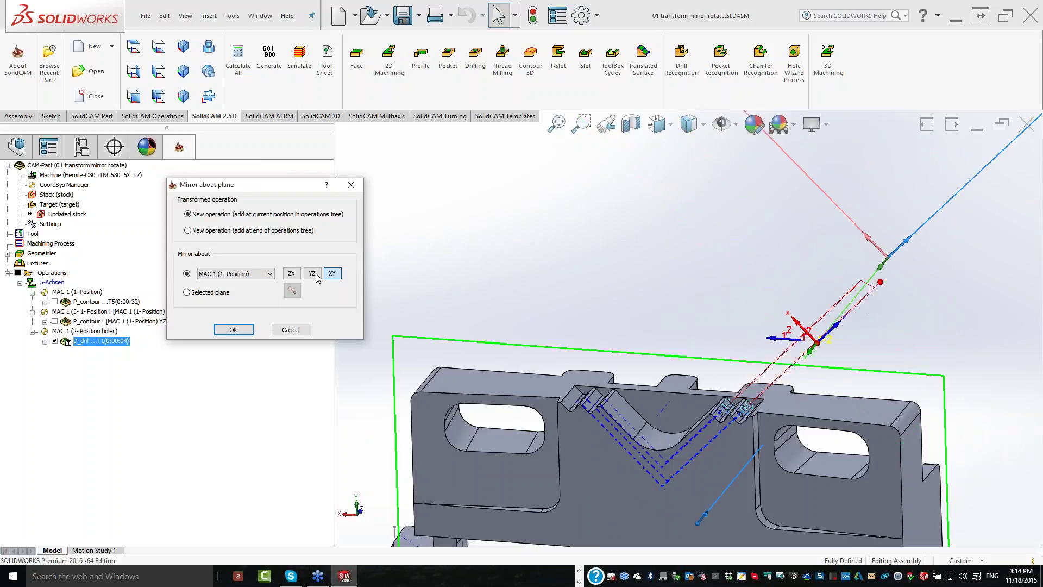
click(314, 274)
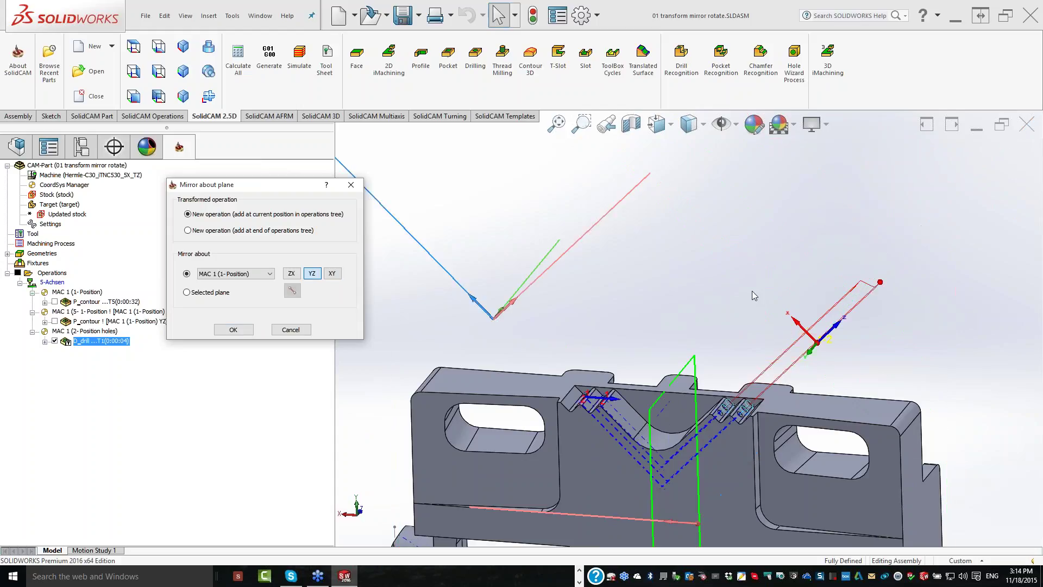
scroll(701, 325, up, 3)
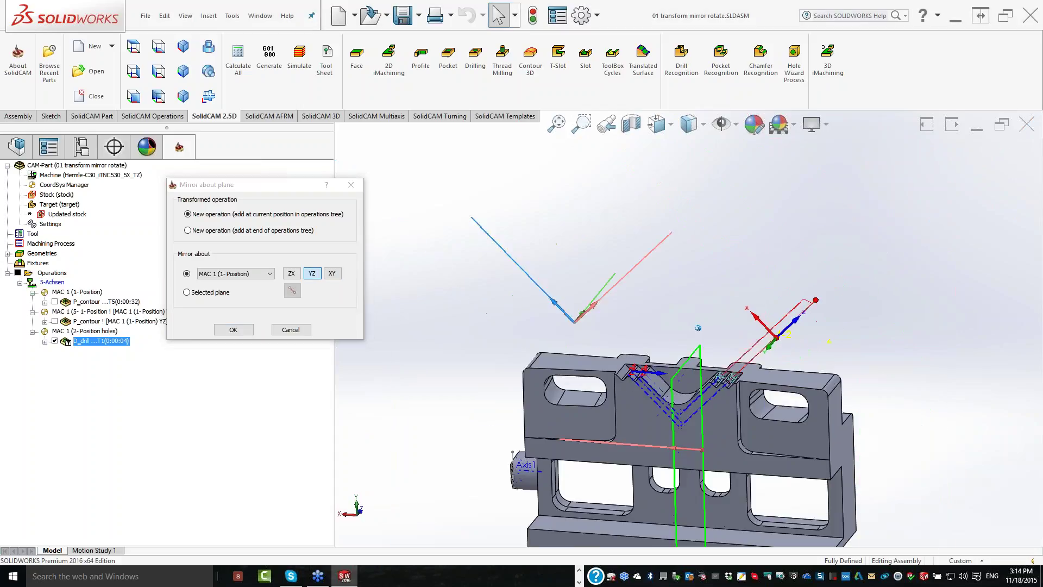
scroll(701, 333, down, 2)
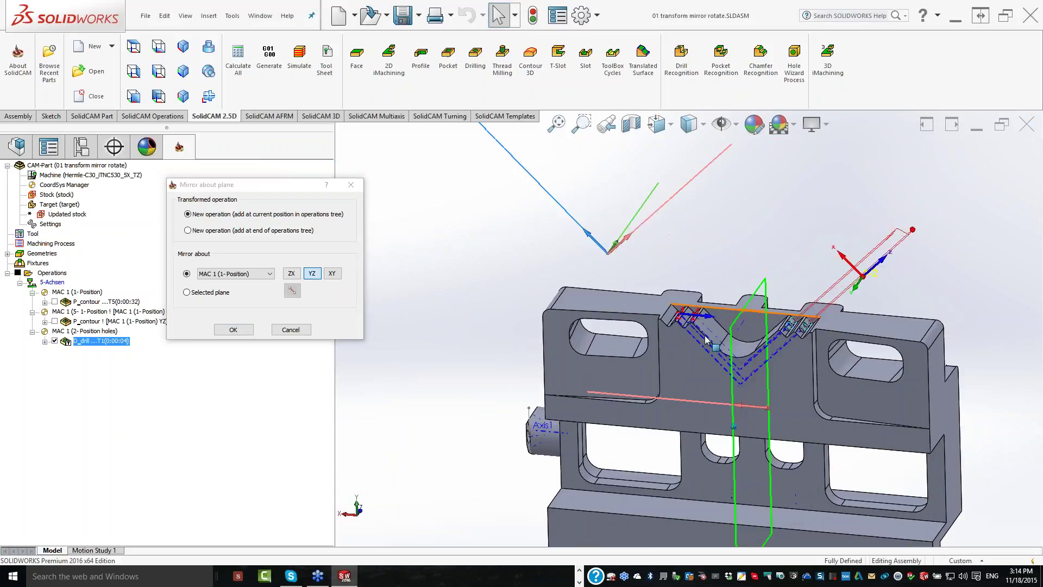
scroll(705, 339, down, 2)
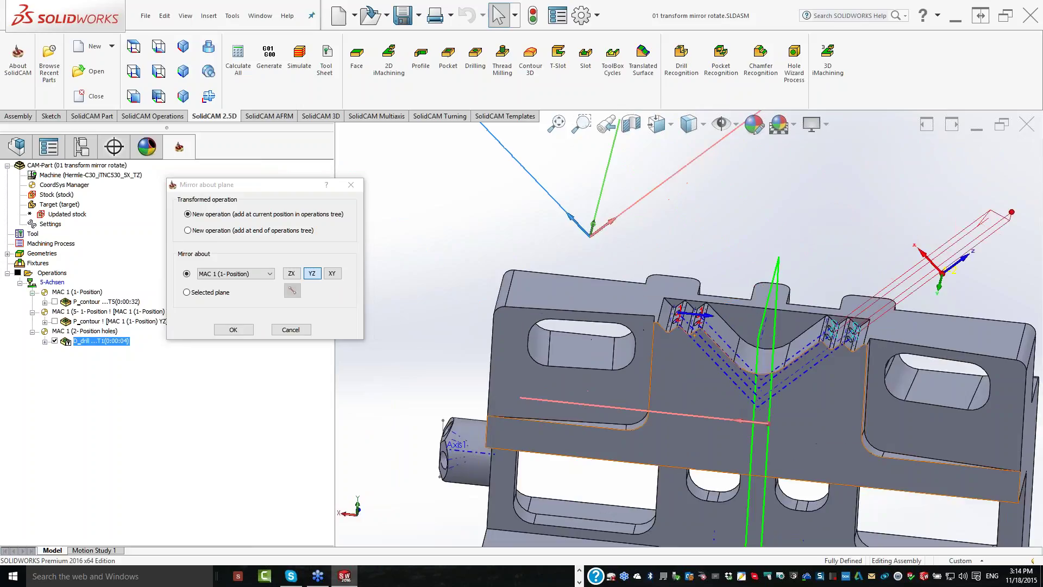
scroll(701, 337, up, 1)
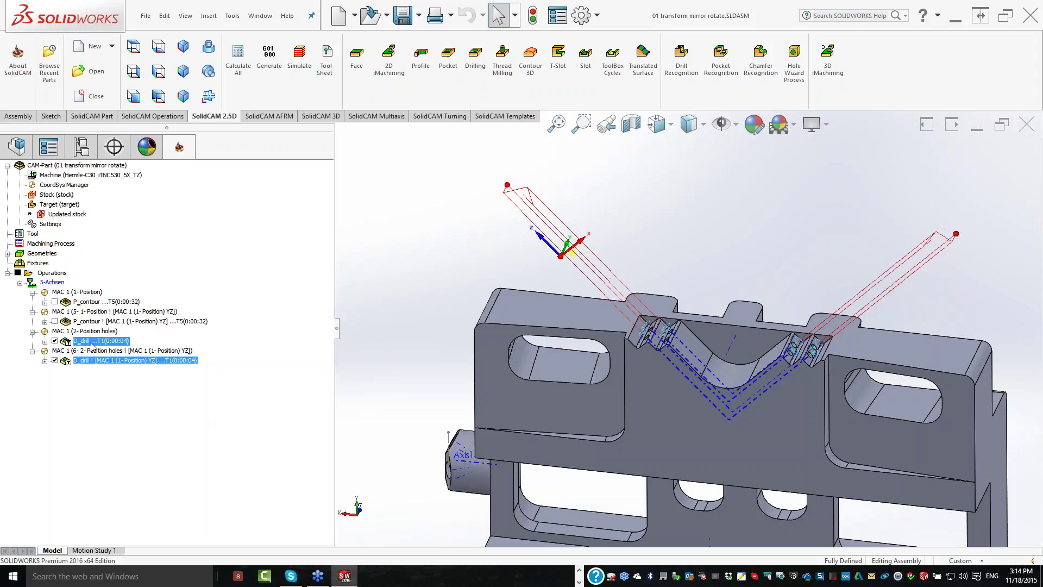
Hide the first D_drill toolpath from the display
click(55, 340)
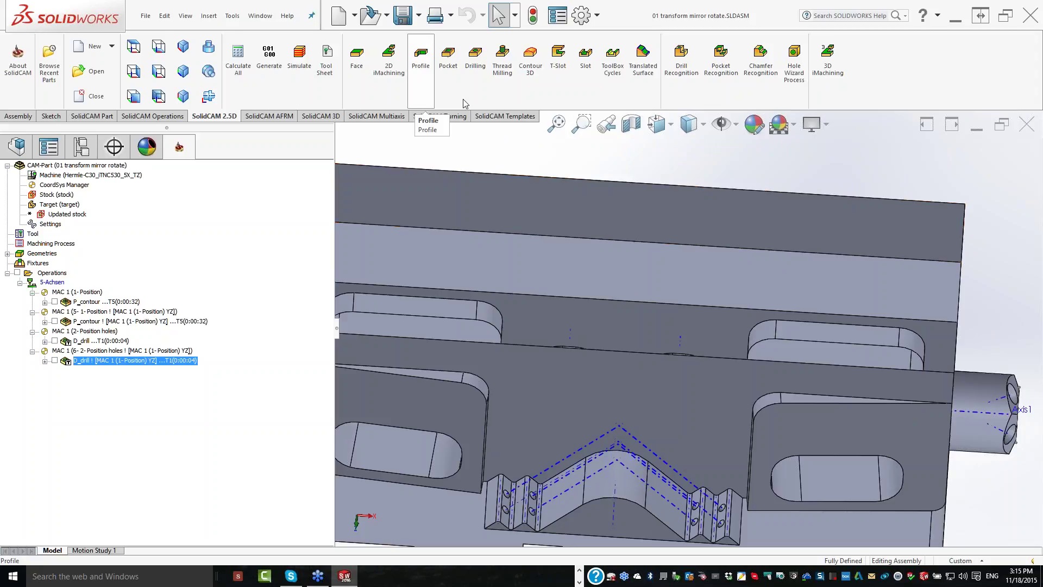
Start a new pocket operation on MAC 1 position 4 with new geometry
click(451, 66)
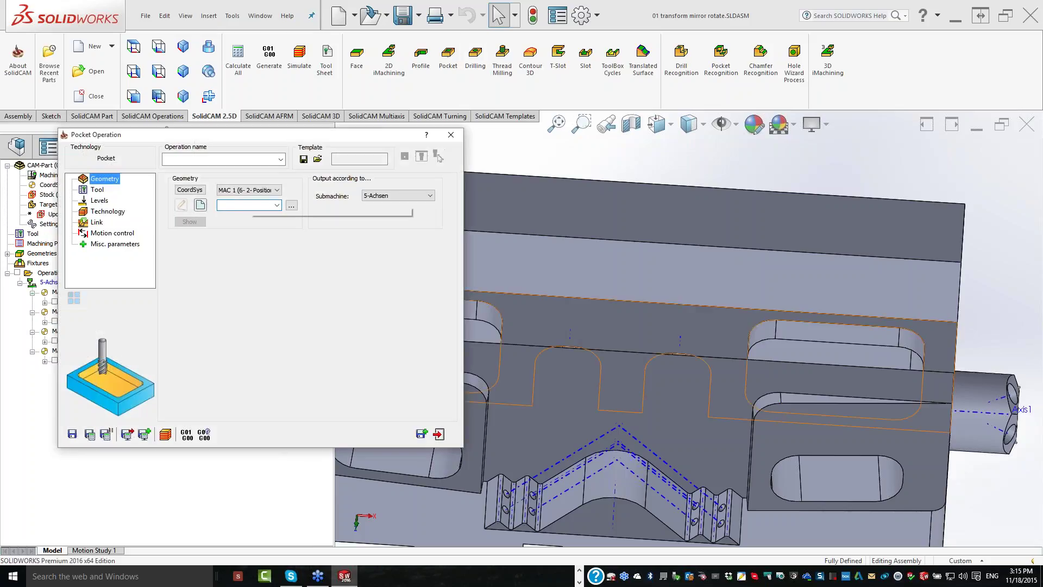
click(248, 189)
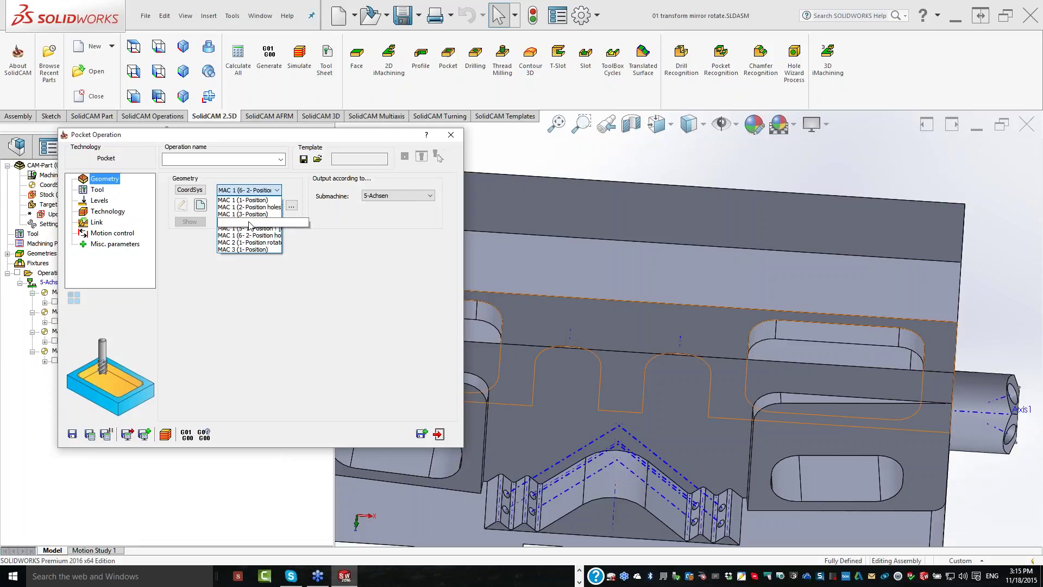
click(249, 223)
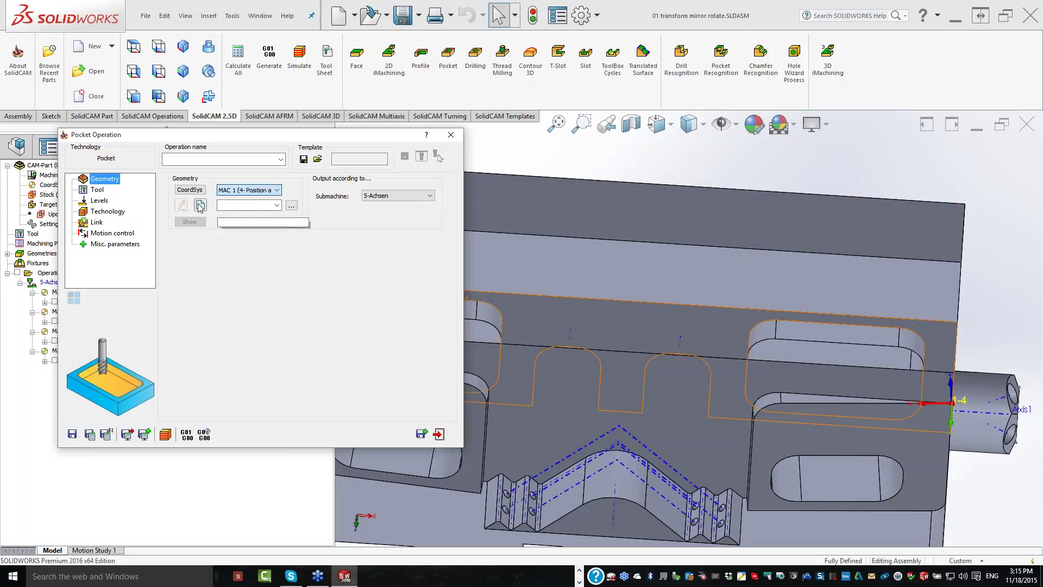
click(200, 205)
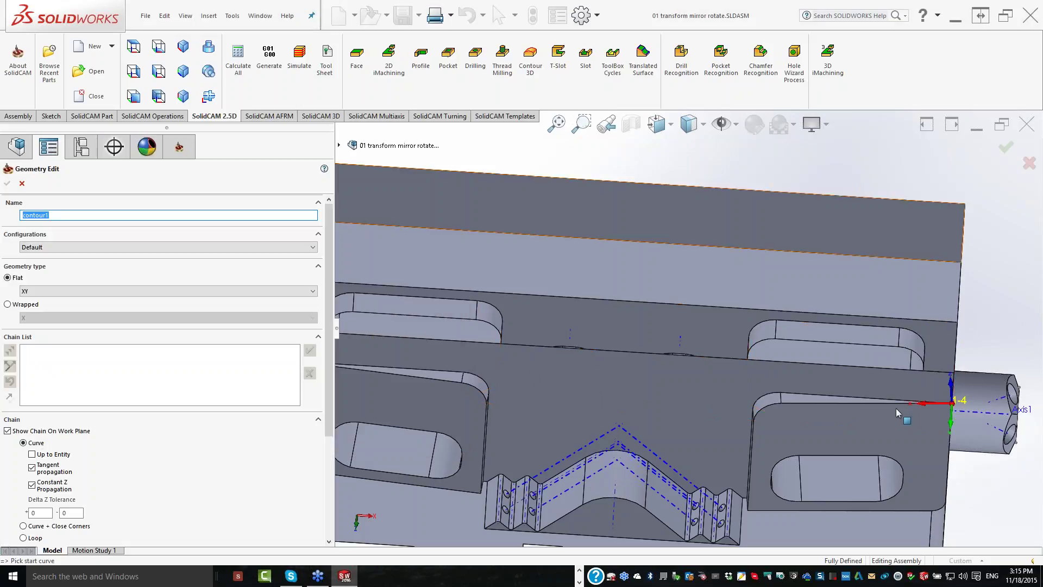
Chain the rounded pocket outline as contour1, marking its side edge and corner arc open
click(876, 260)
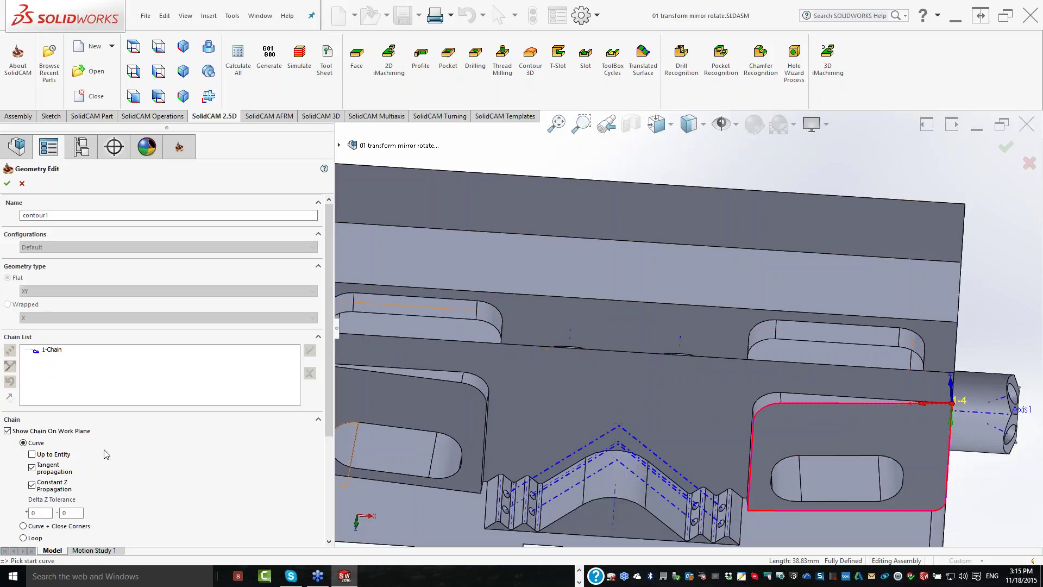
right_click(52, 349)
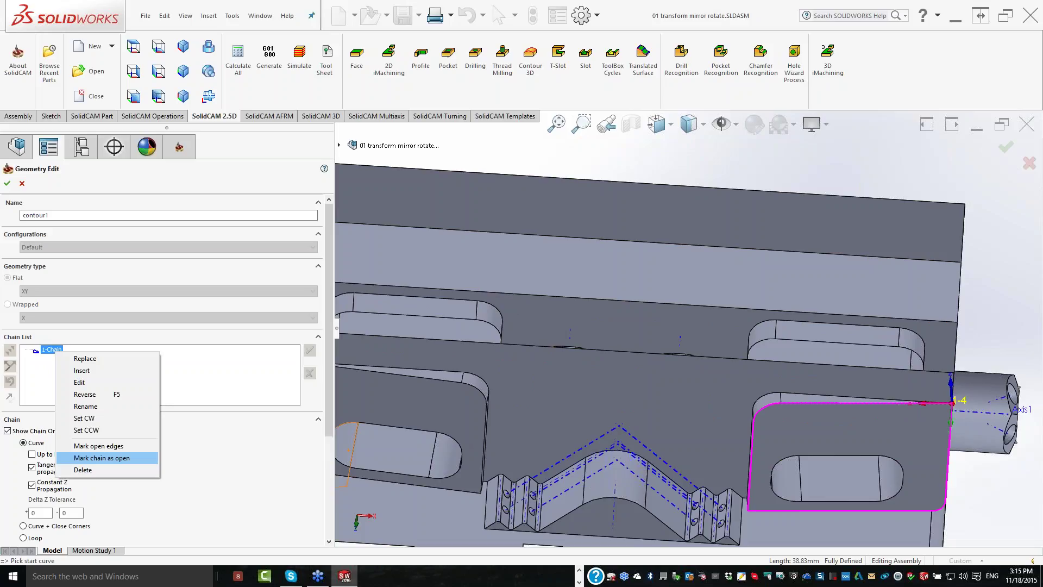
click(99, 445)
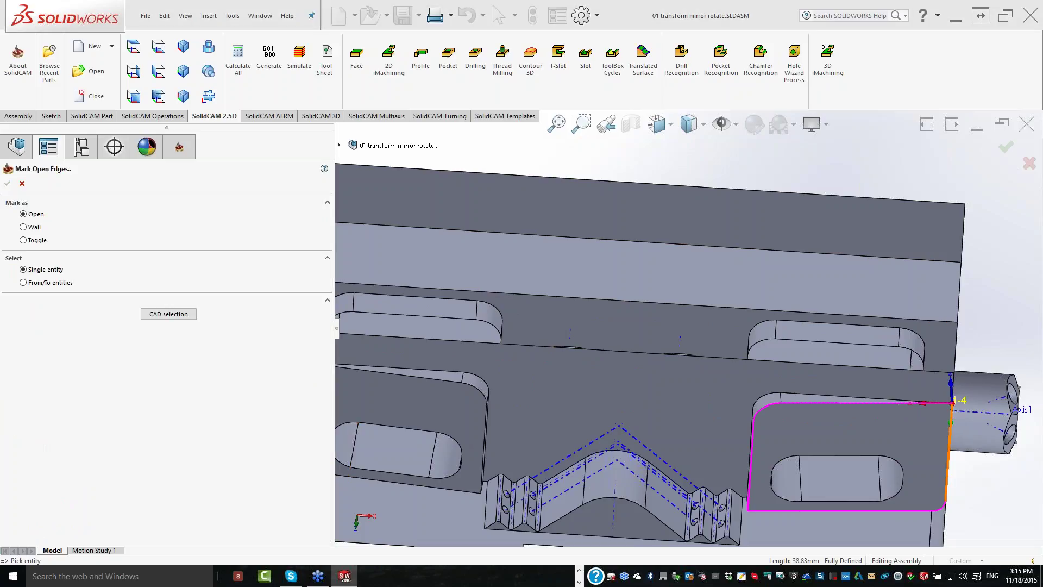
click(948, 456)
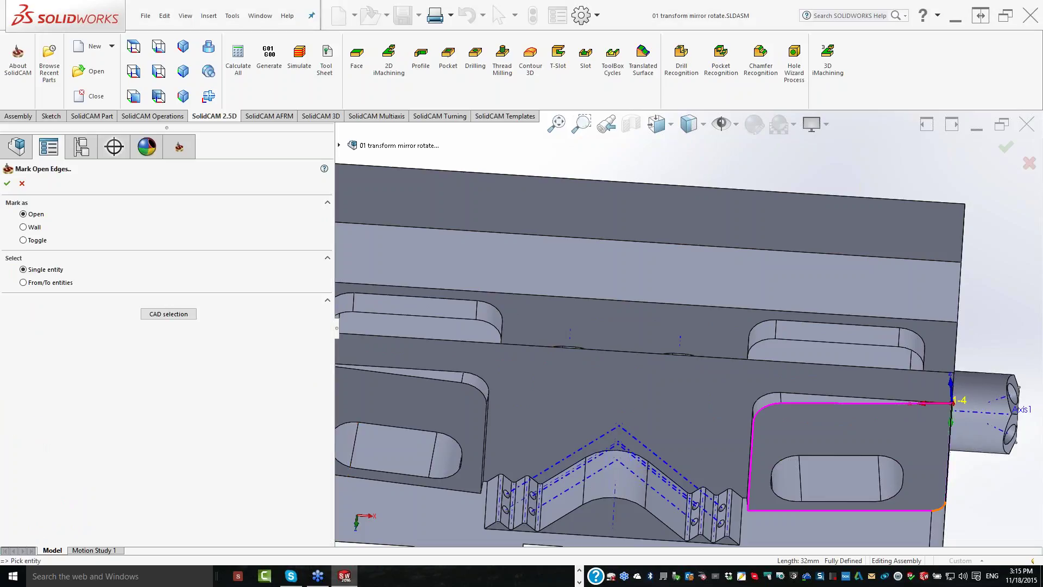
click(940, 507)
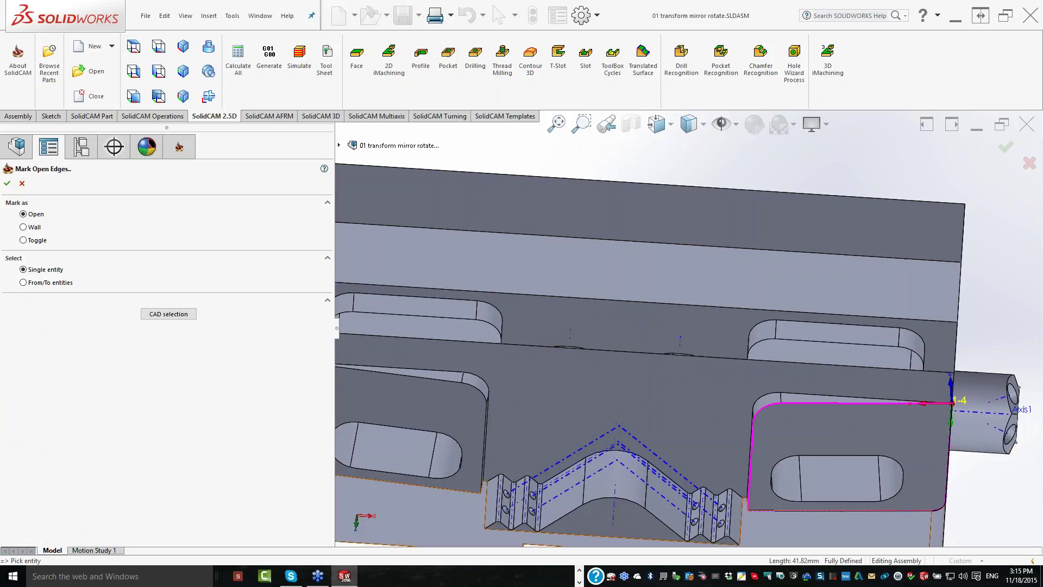
key(Return)
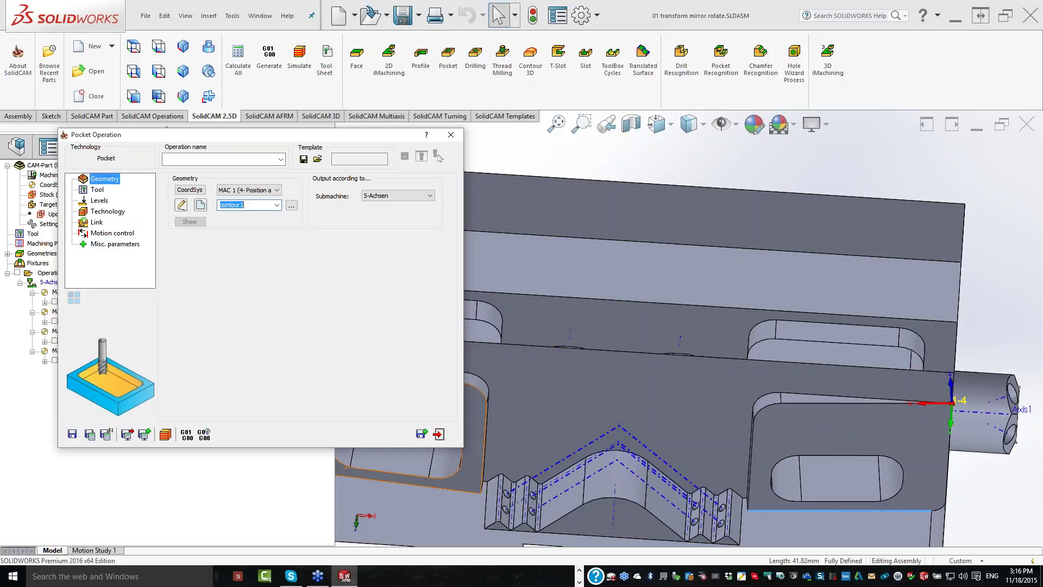
Choose the pocket tool and pick the upper level and pocket depth from the model
click(97, 189)
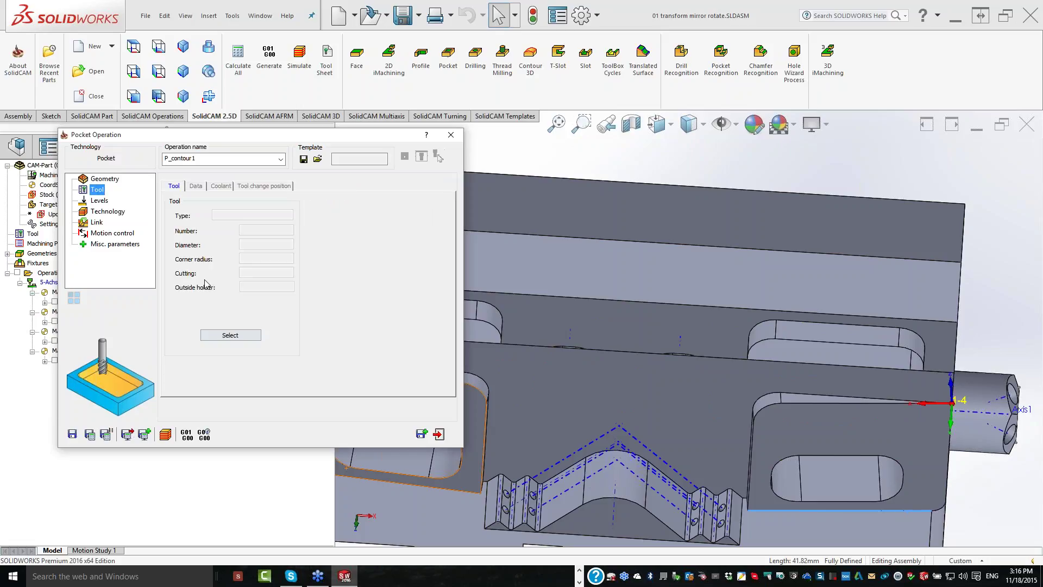
click(231, 334)
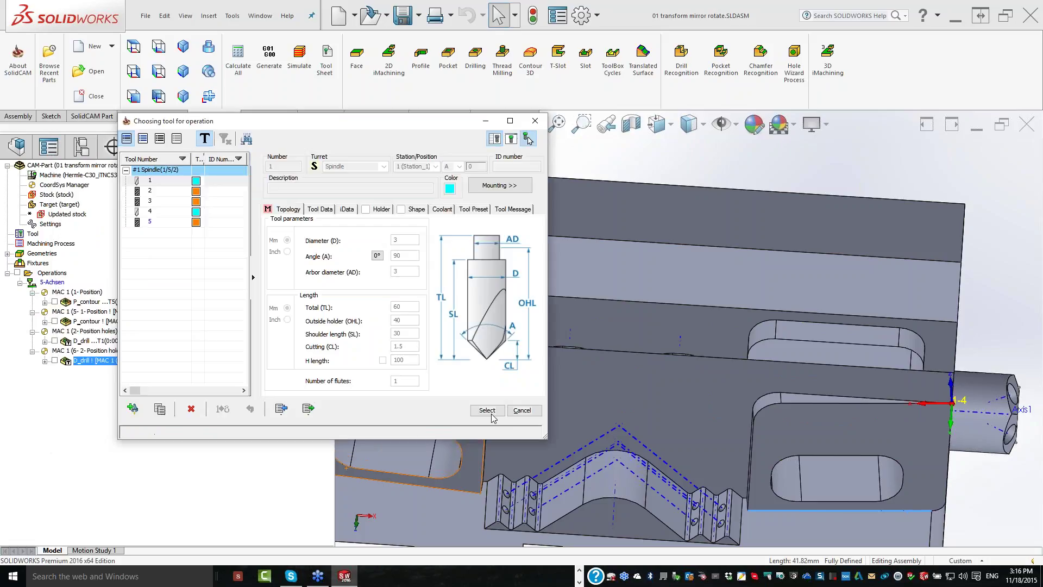
click(488, 412)
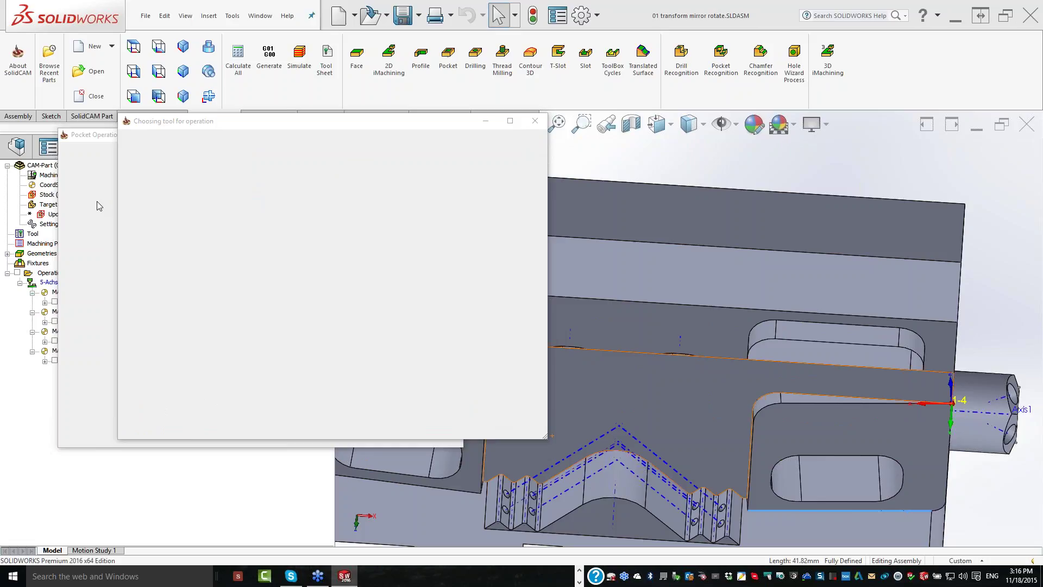
click(96, 201)
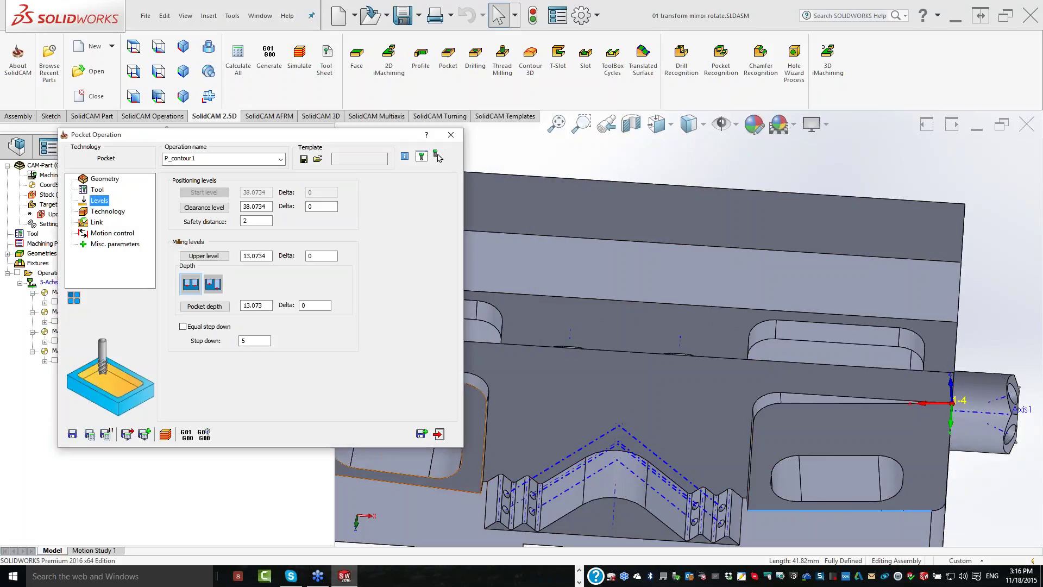
click(204, 255)
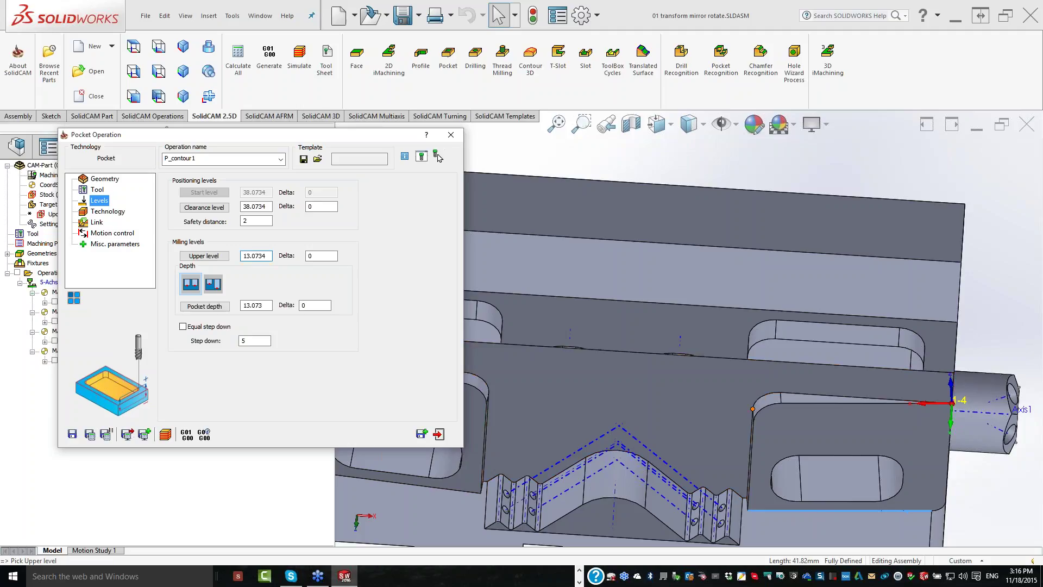
click(752, 408)
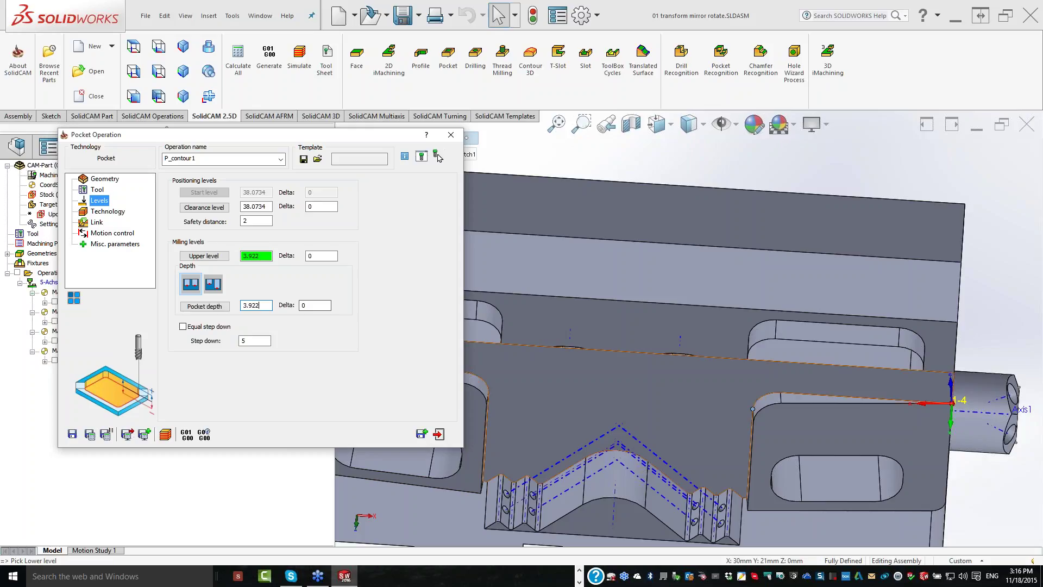
click(897, 423)
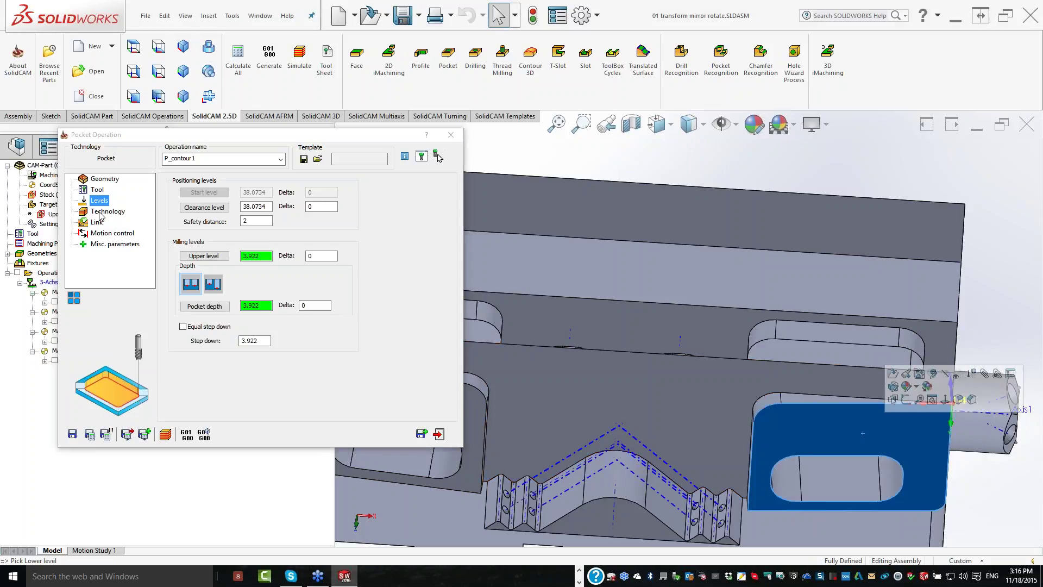
Enable profile strategy with approach from outside, then save, calculate and close P_contour1
click(100, 213)
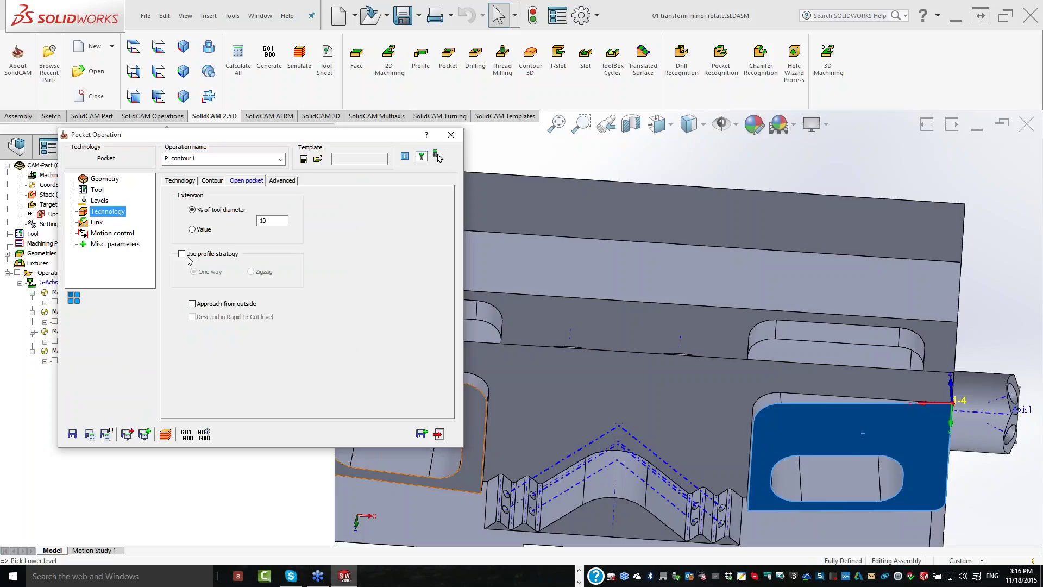
click(182, 254)
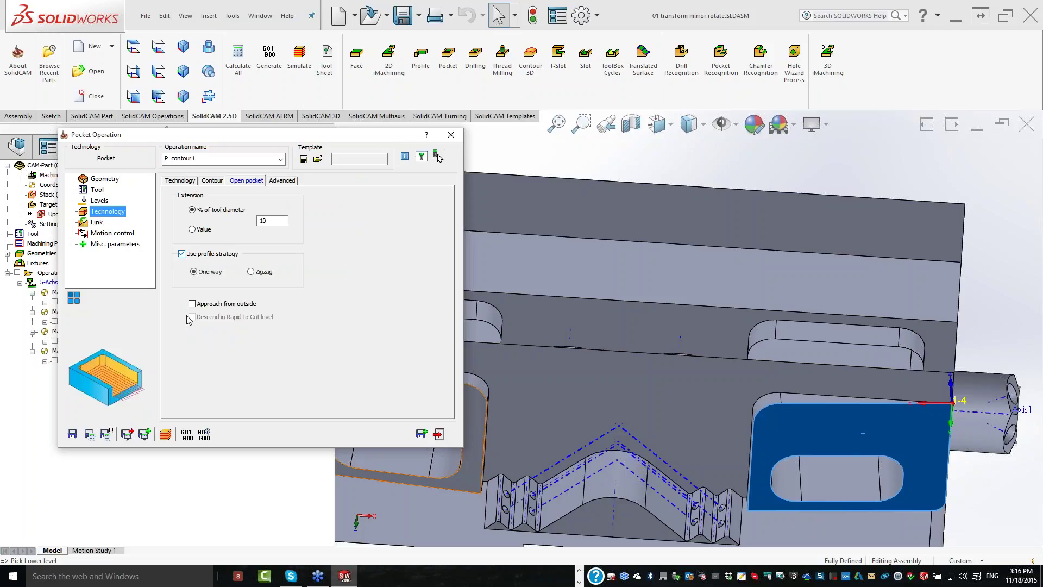
click(191, 304)
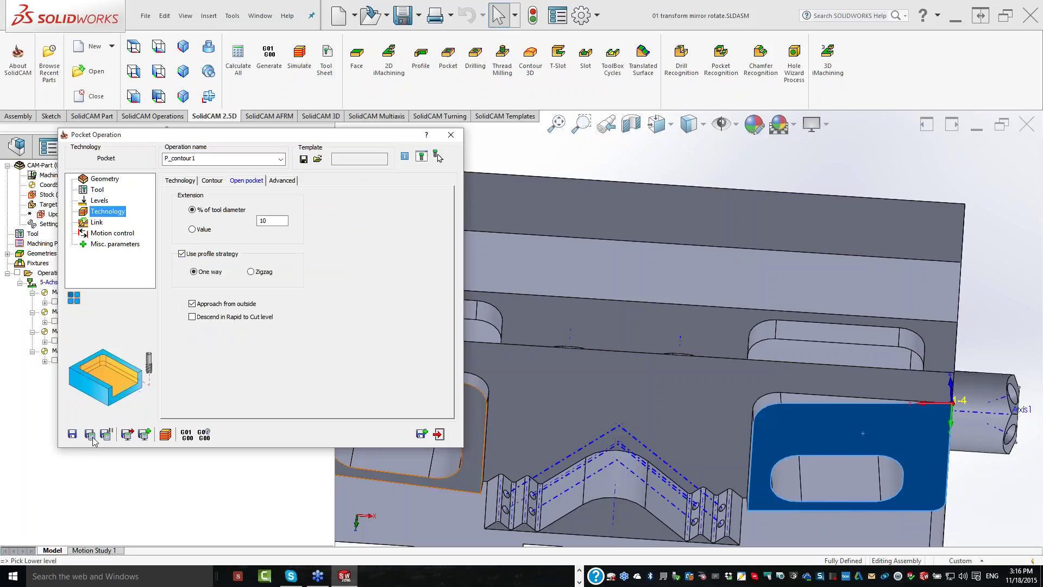
click(90, 435)
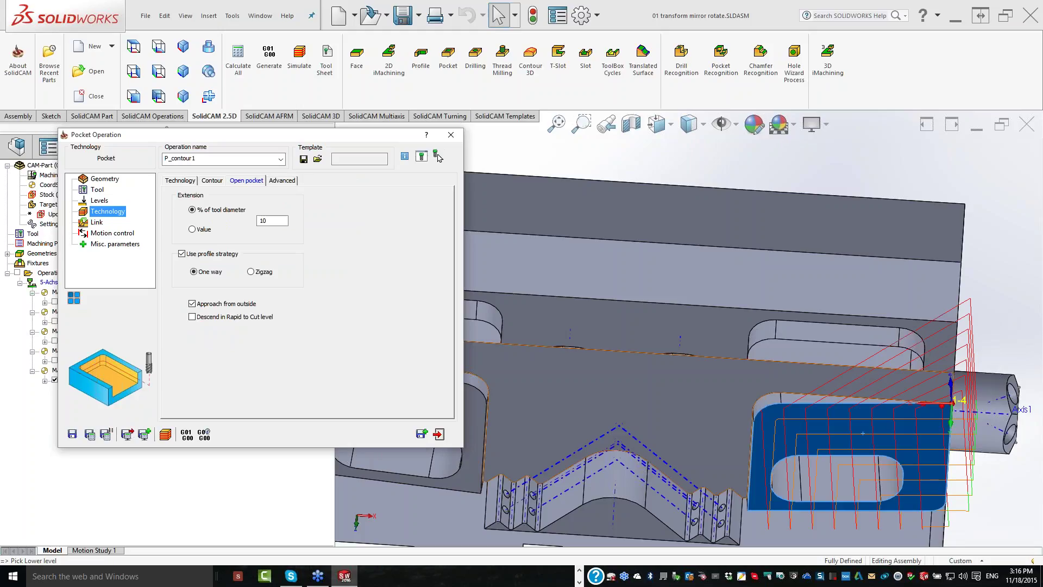
click(719, 196)
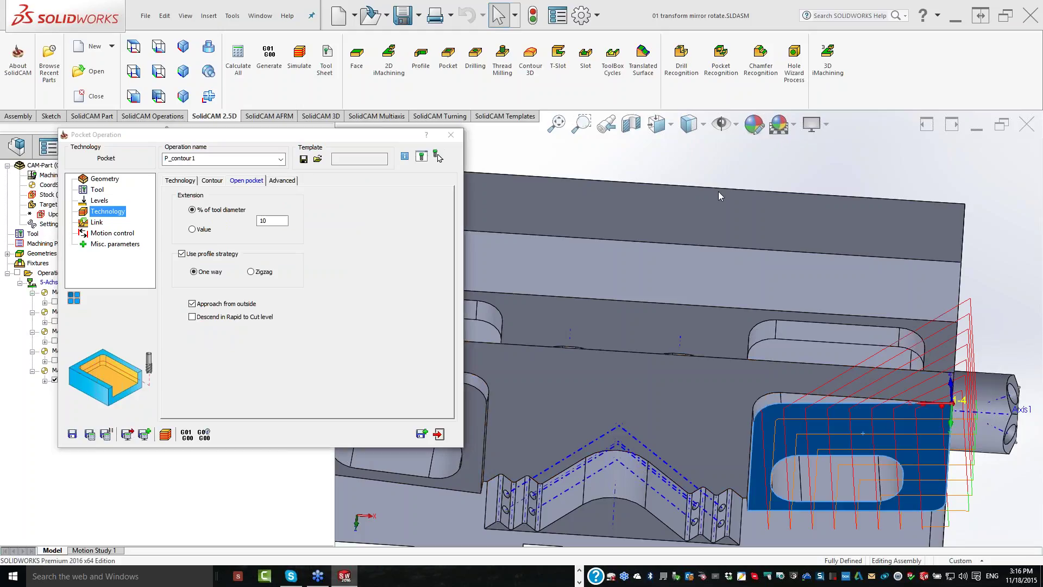
key(f)
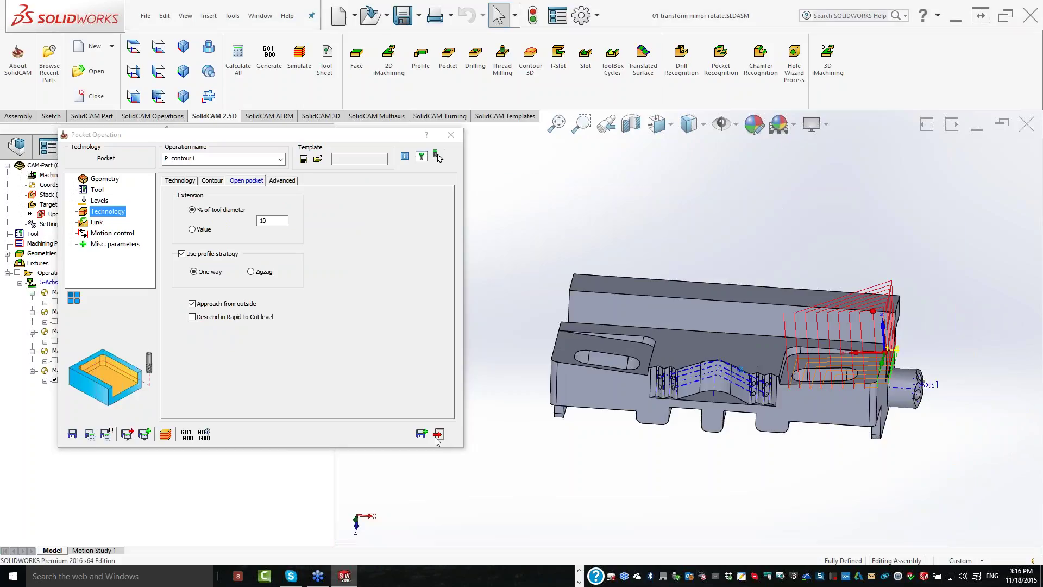
click(437, 435)
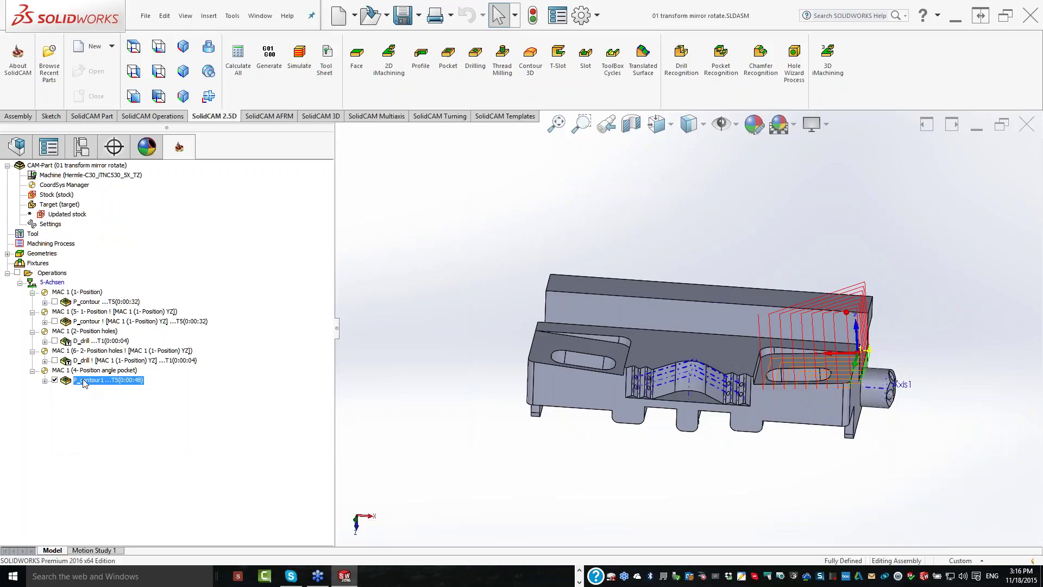
right_click(84, 381)
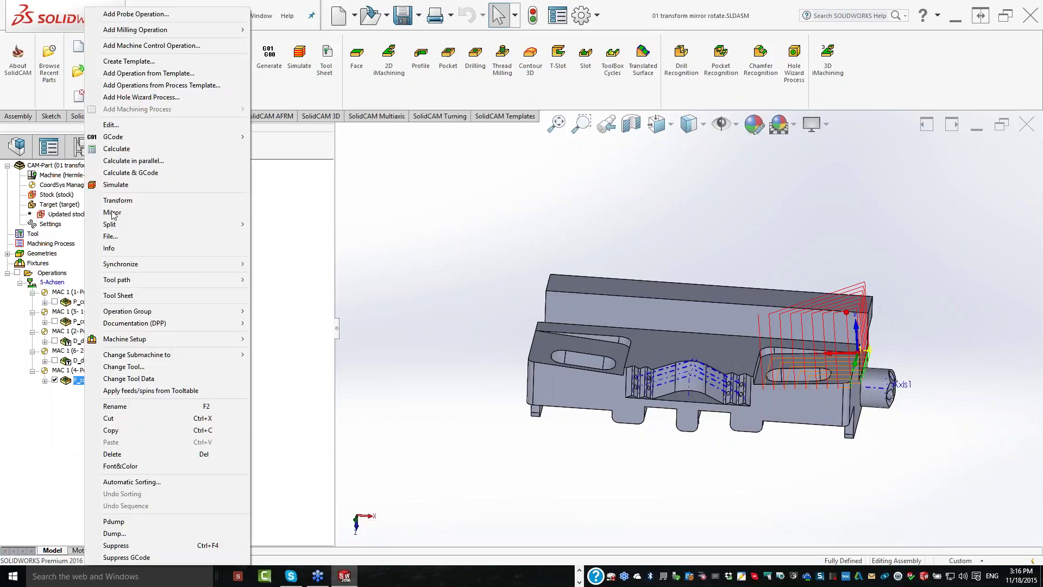
click(459, 193)
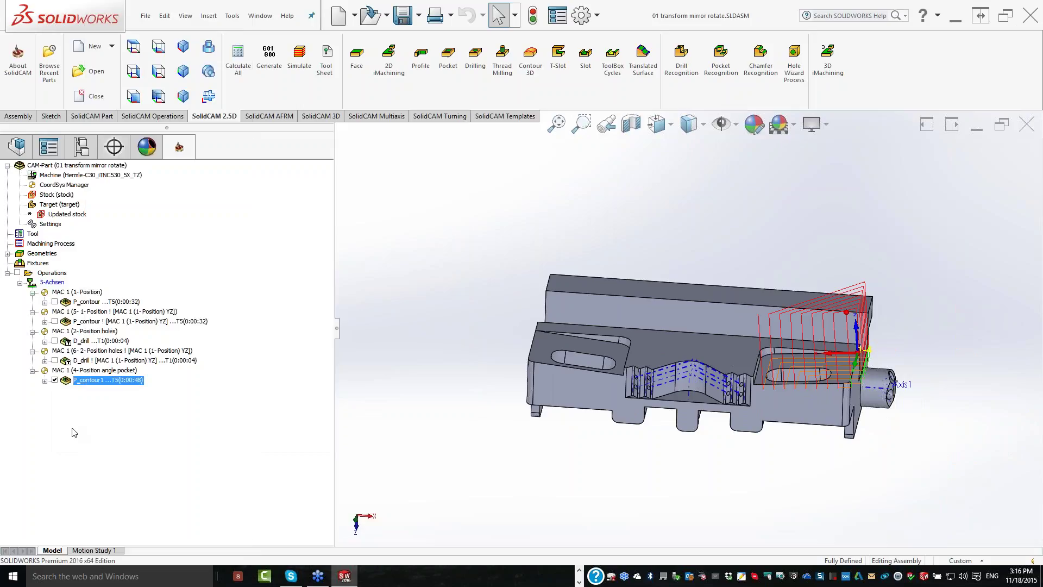
Delete the mirrored D_drill ! operation, then select D_drill and P_contour1
click(79, 361)
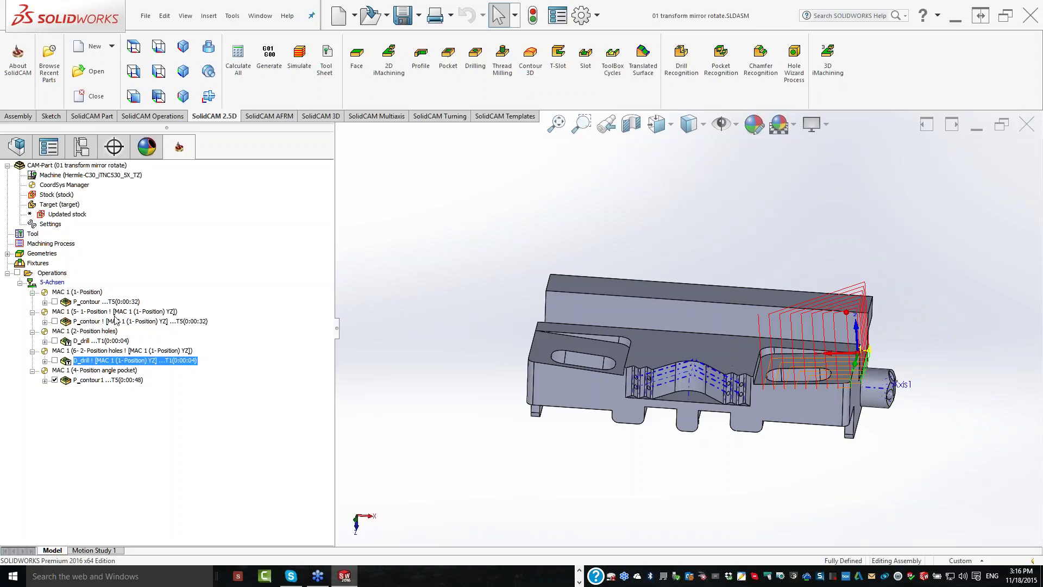
right_click(95, 360)
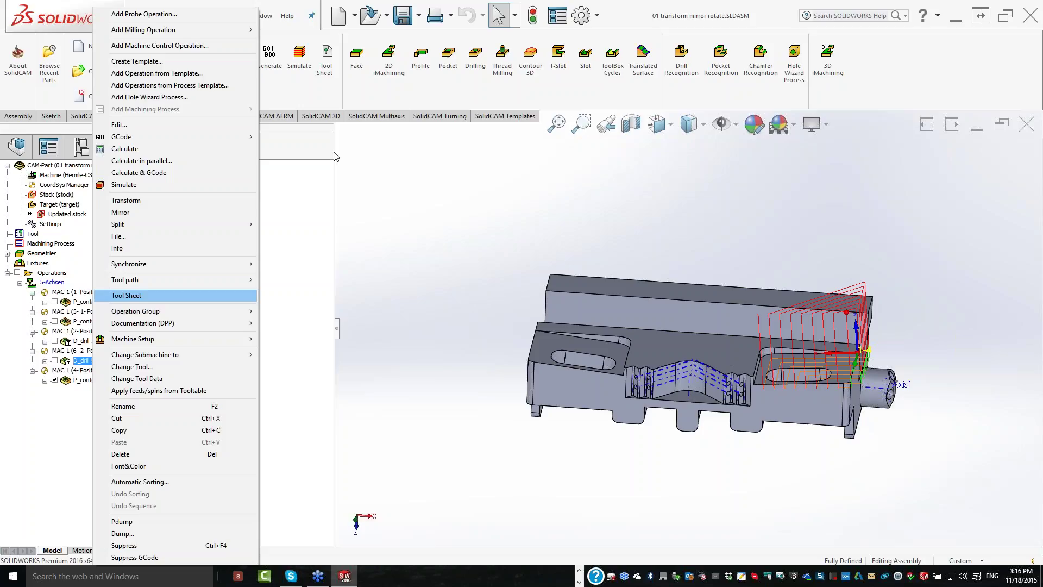
key(Delete)
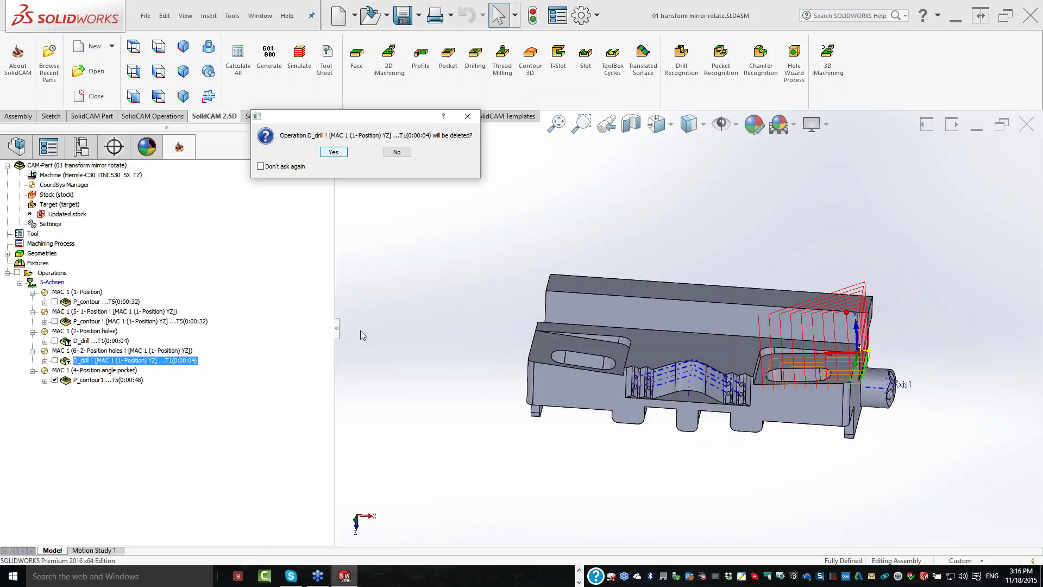
key(Return)
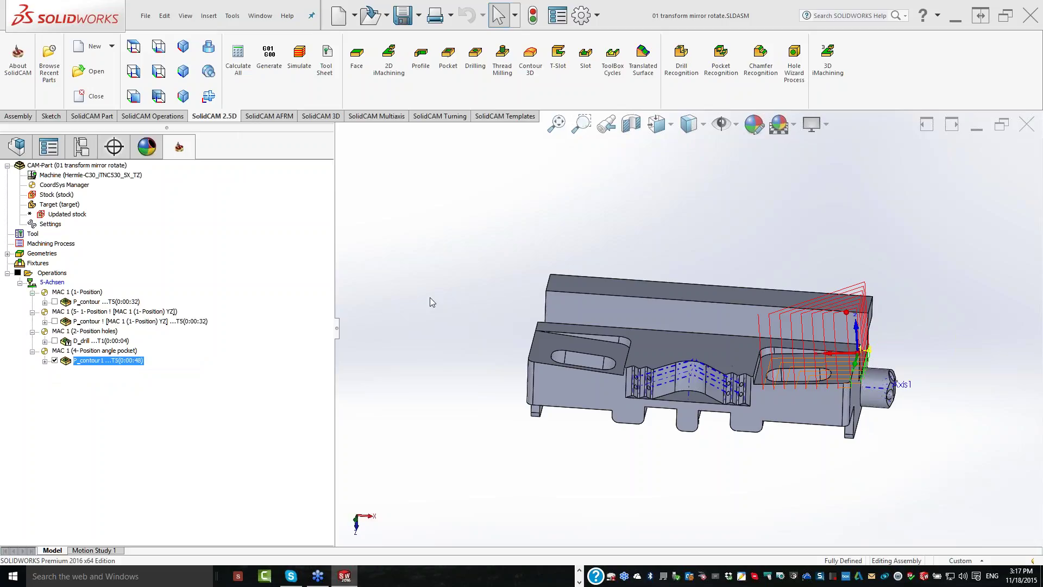
click(56, 342)
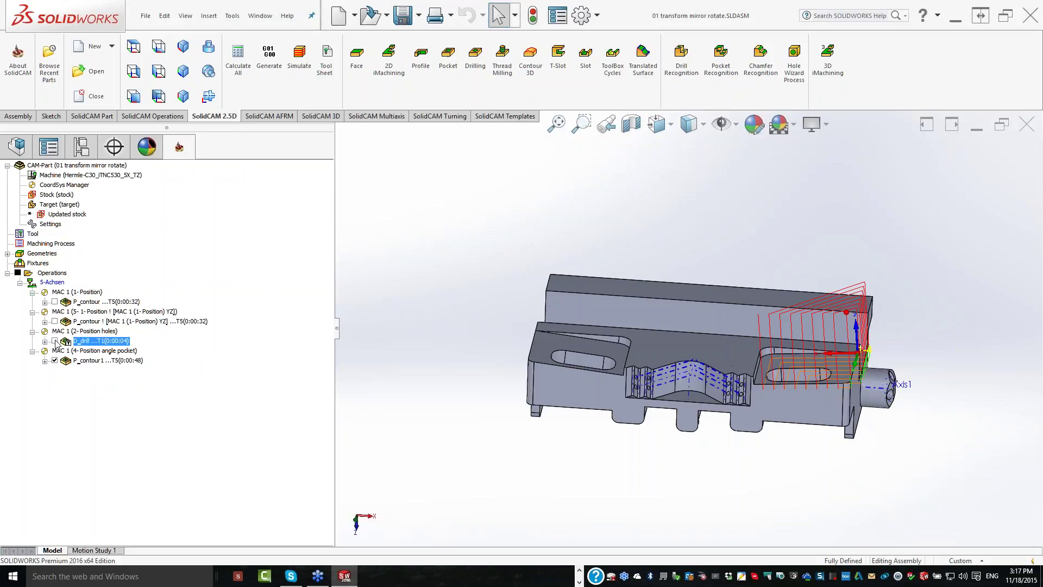
ctrl+click(91, 362)
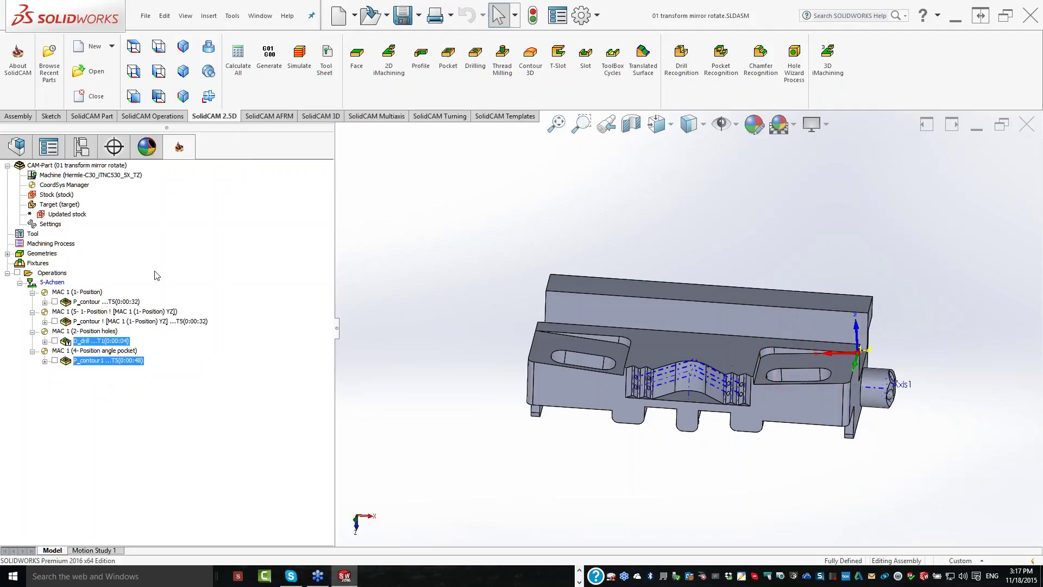
Mirror D_drill and P_contour1 across the YZ plane of MAC 1 (1- Position)
right_click(100, 274)
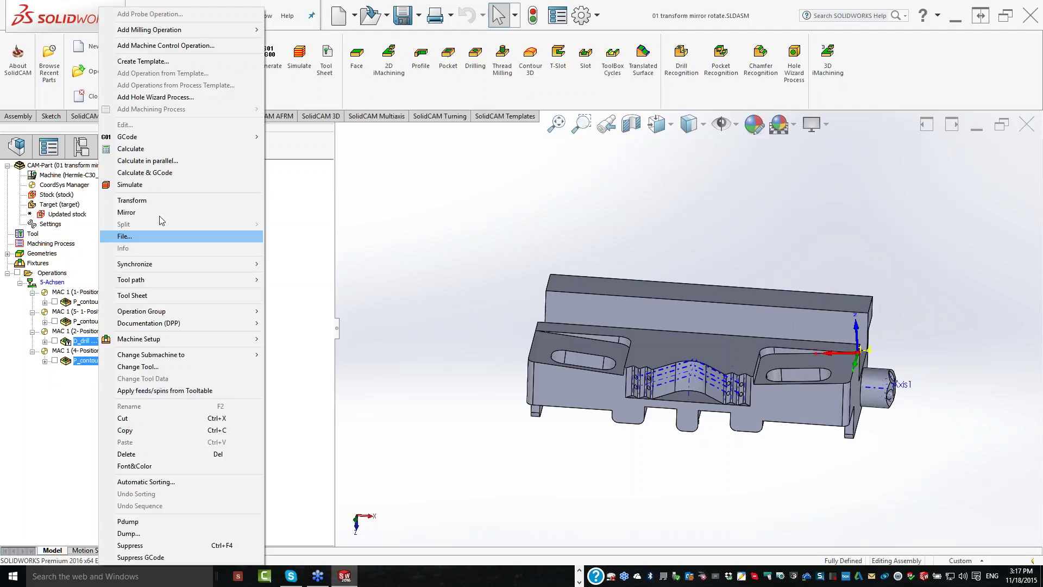
click(160, 214)
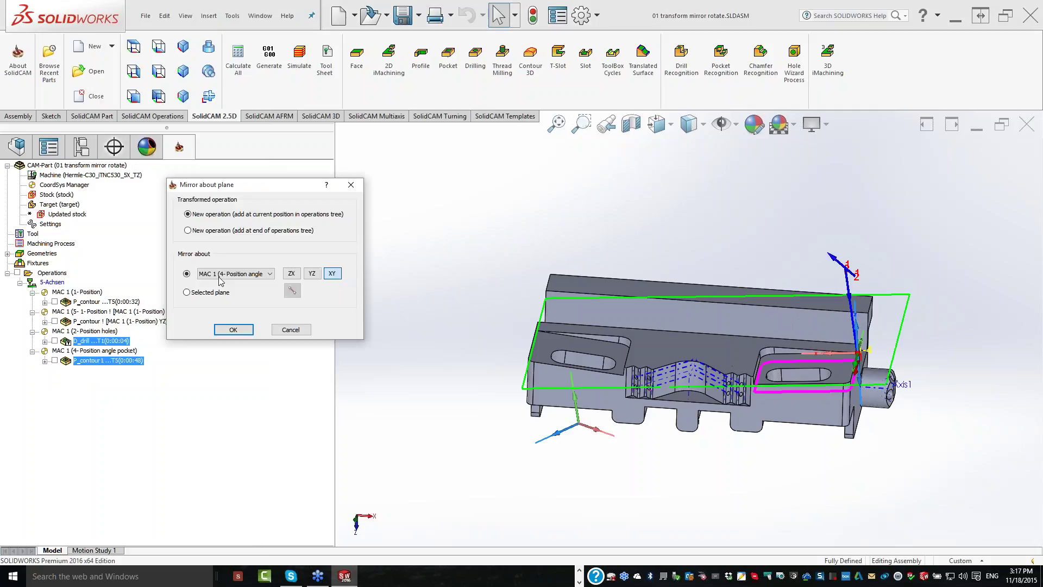
click(220, 274)
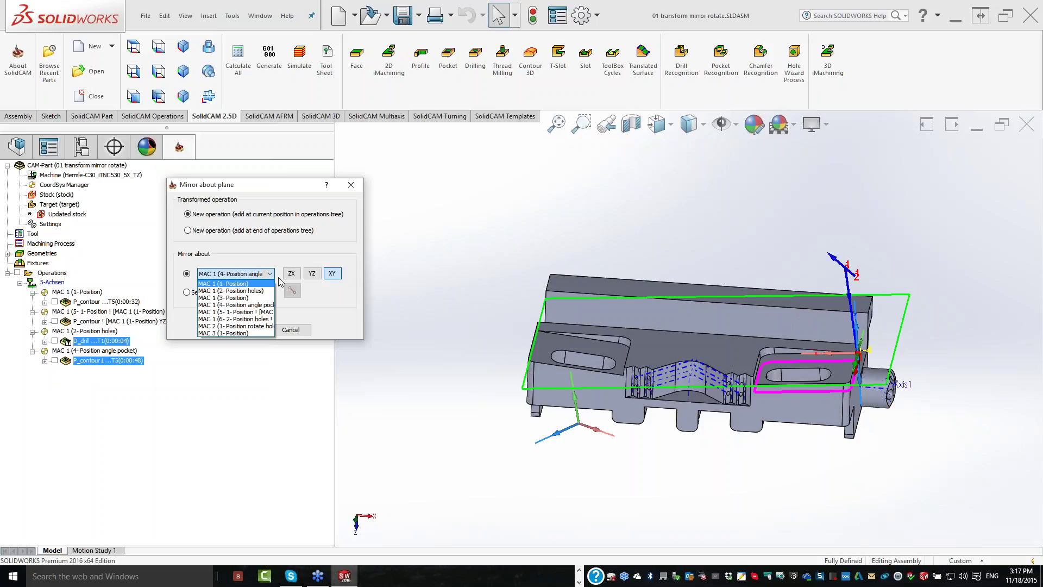
click(244, 283)
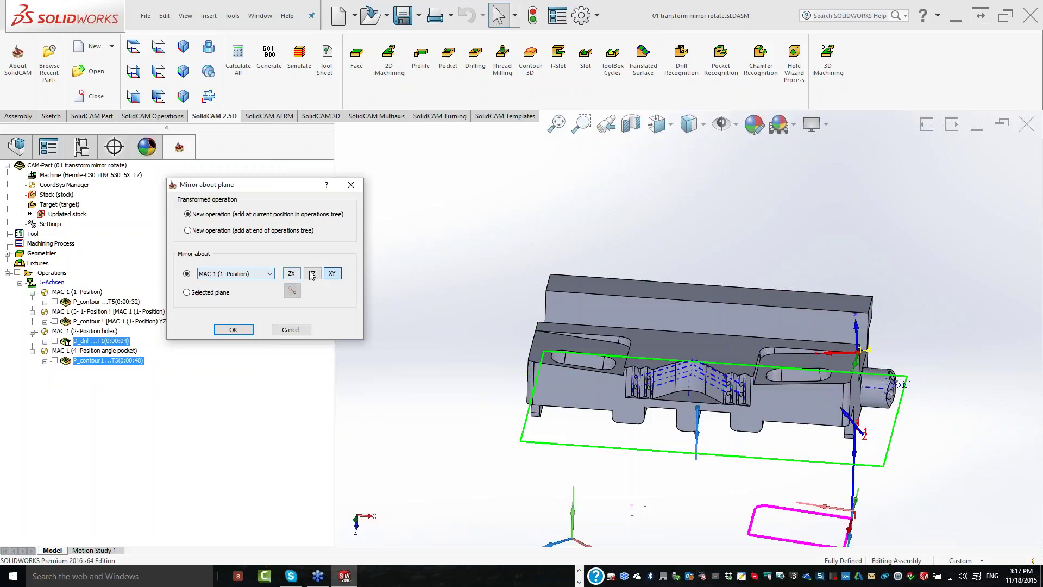
click(312, 274)
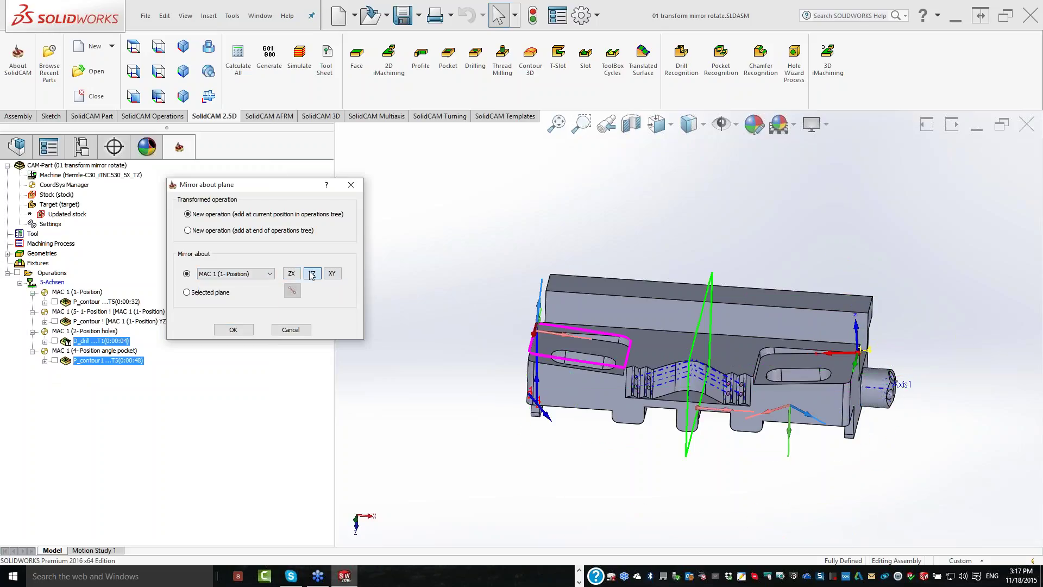
click(232, 330)
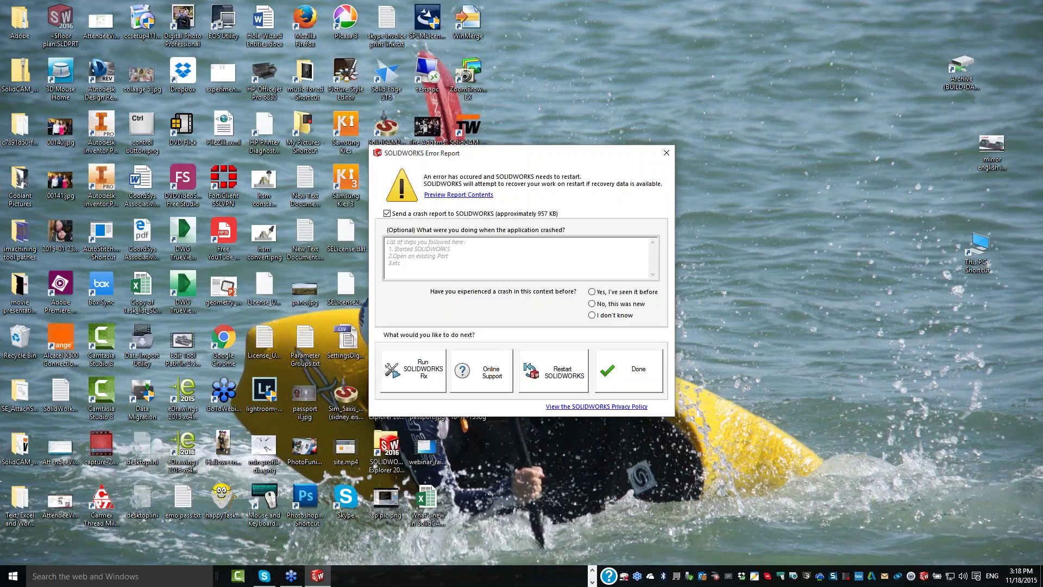
Dismiss the crash report and reopen CAM-Part 01 transform mirror rotate from its temporary folder version
click(630, 363)
click(595, 314)
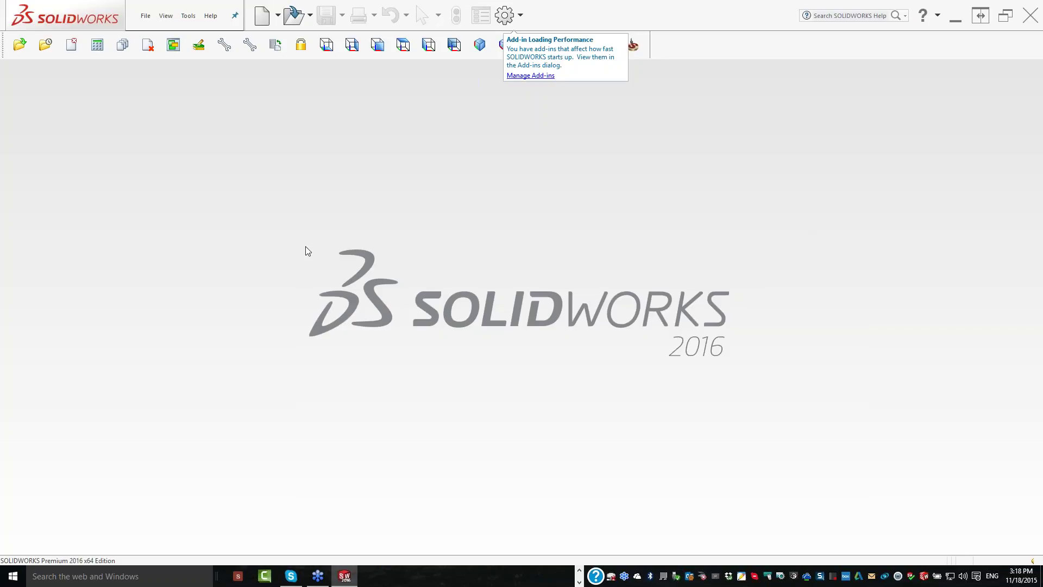
click(41, 49)
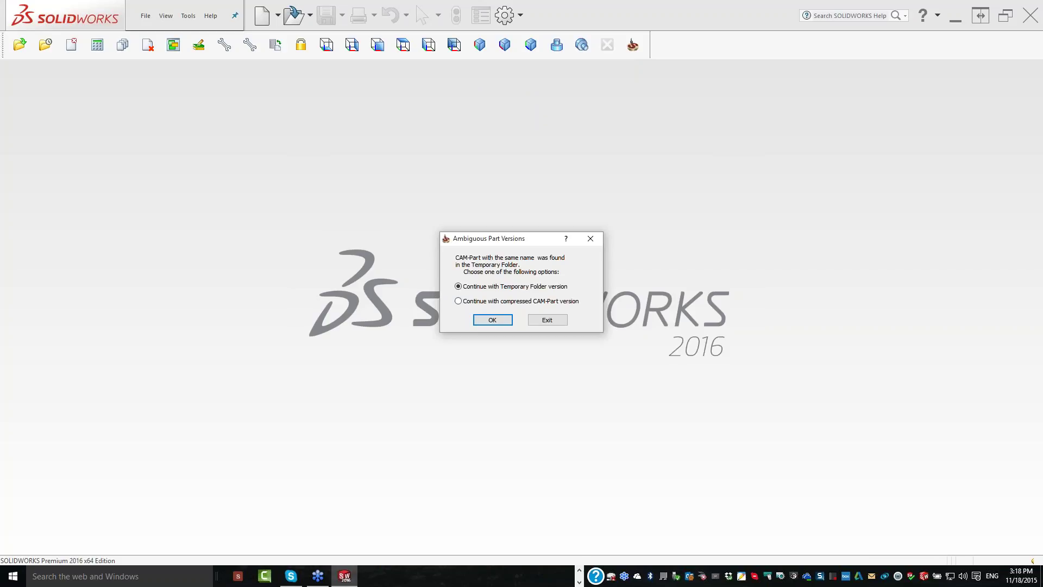
key(Return)
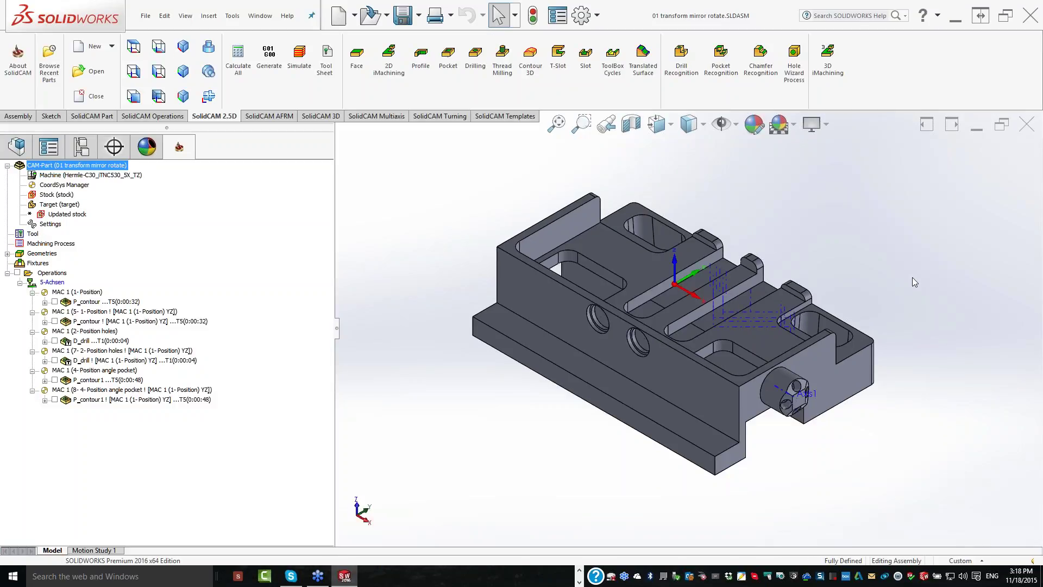
key(Up)
key(Up)
key(Up)
key(Up)
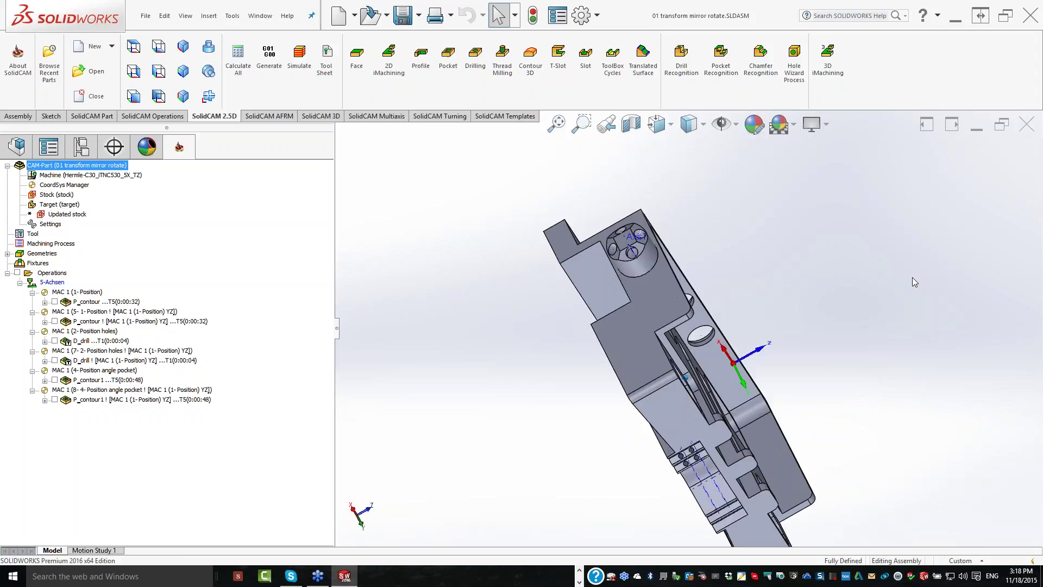
key(Up)
key(Up)
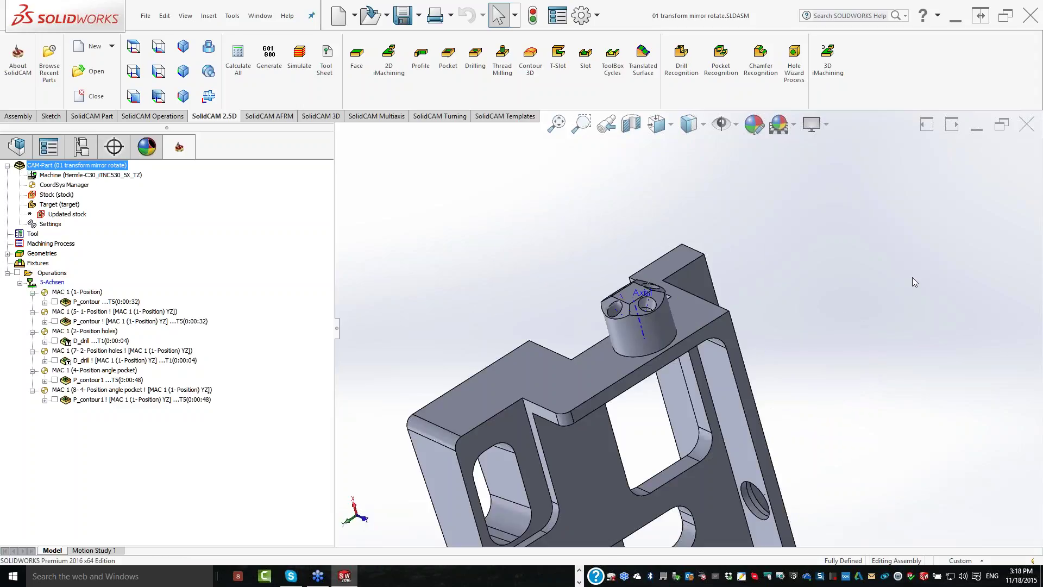
key(Up)
key(Up)
mouse_move(911, 277)
middle_down()
mouse_move(809, 262)
mouse_move(815, 255)
middle_up()
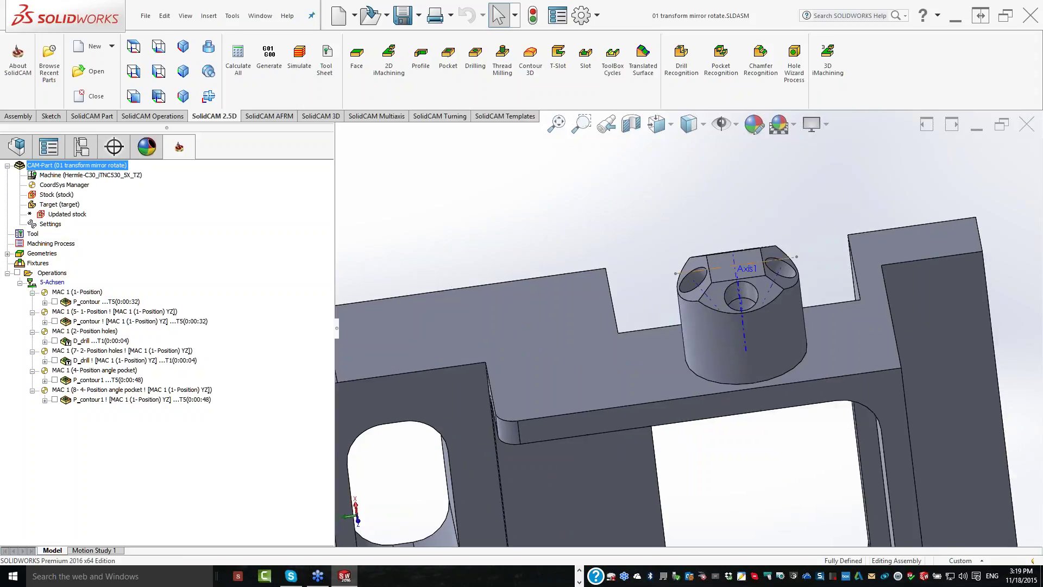
click(696, 278)
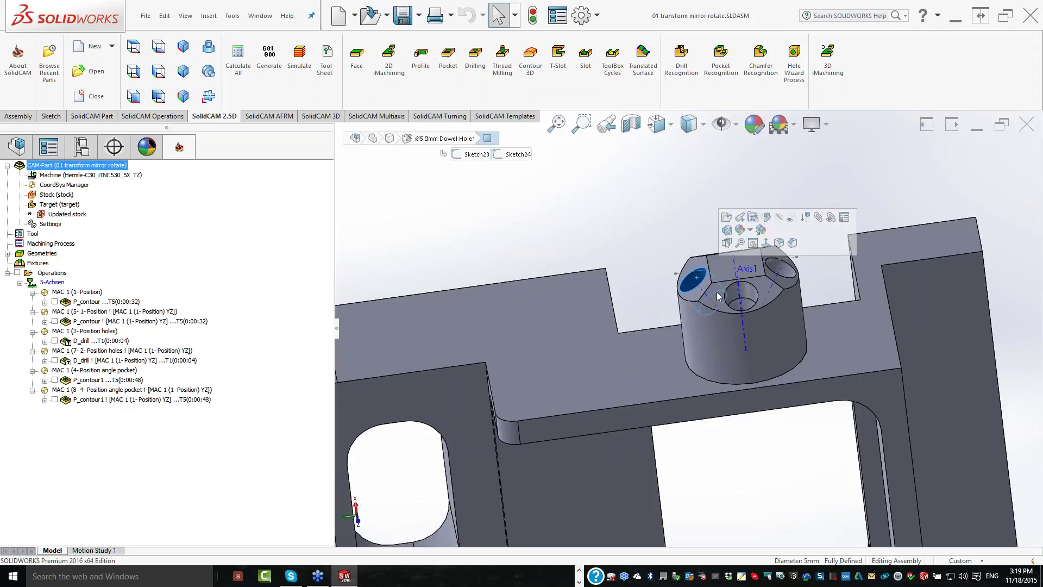
click(659, 183)
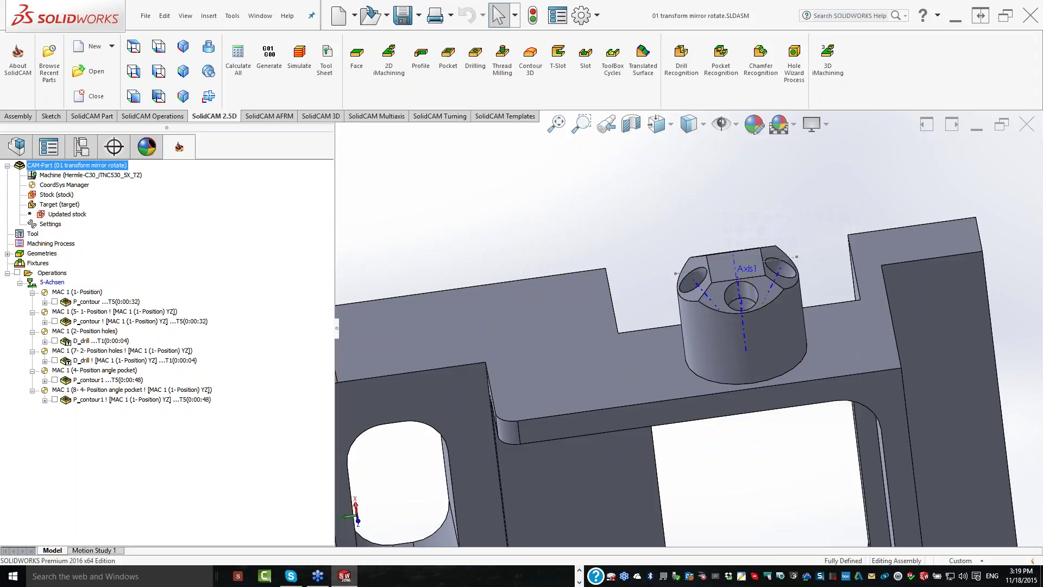
mouse_move(742, 298)
middle_down()
mouse_move(759, 293)
mouse_move(757, 309)
mouse_move(691, 328)
mouse_move(756, 354)
middle_up()
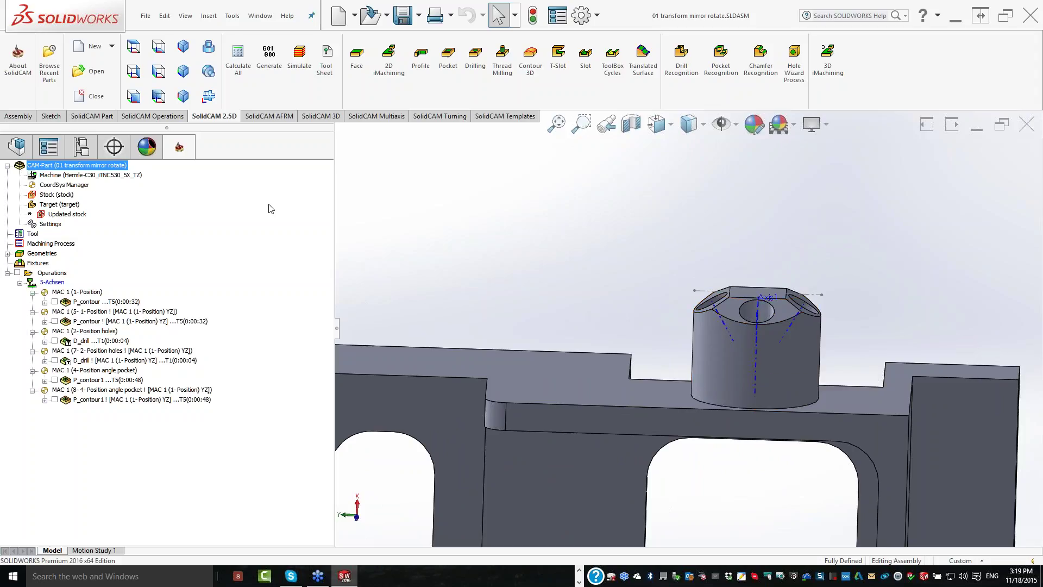
Start a drilling operation on MAC 2 and select the left angled dowel hole
click(449, 63)
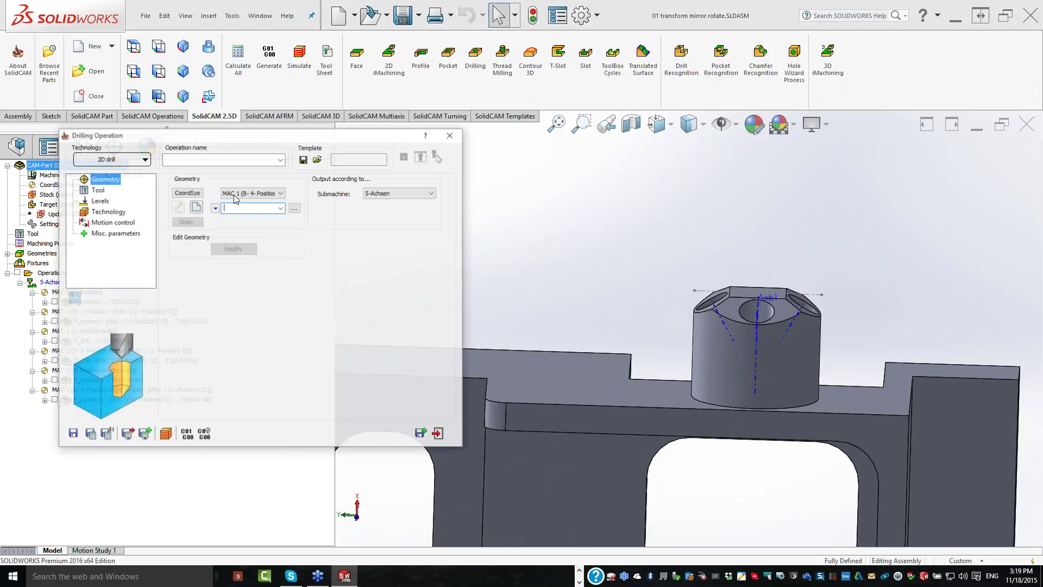
click(234, 194)
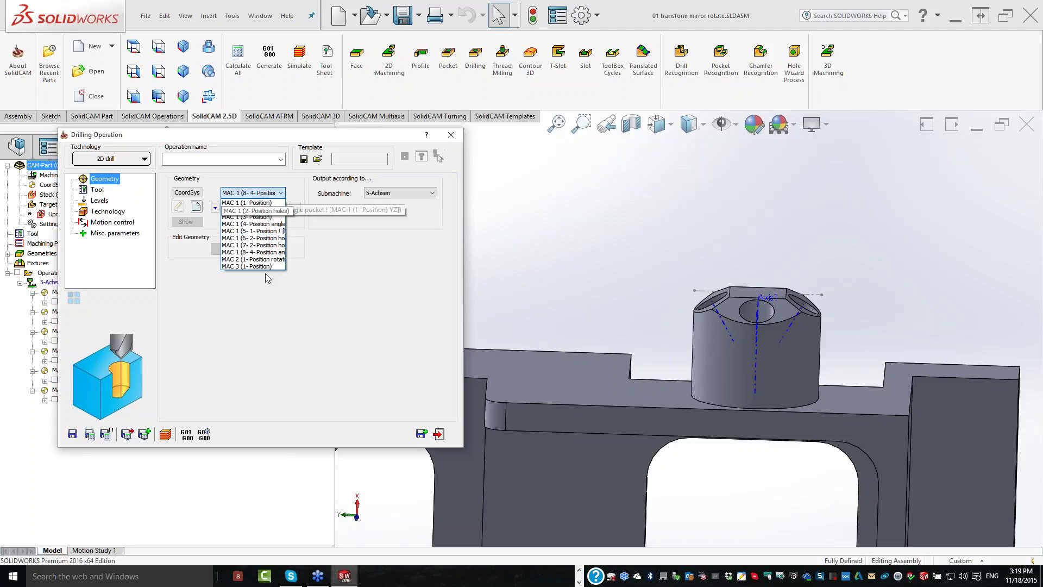
key(Up)
key(Return)
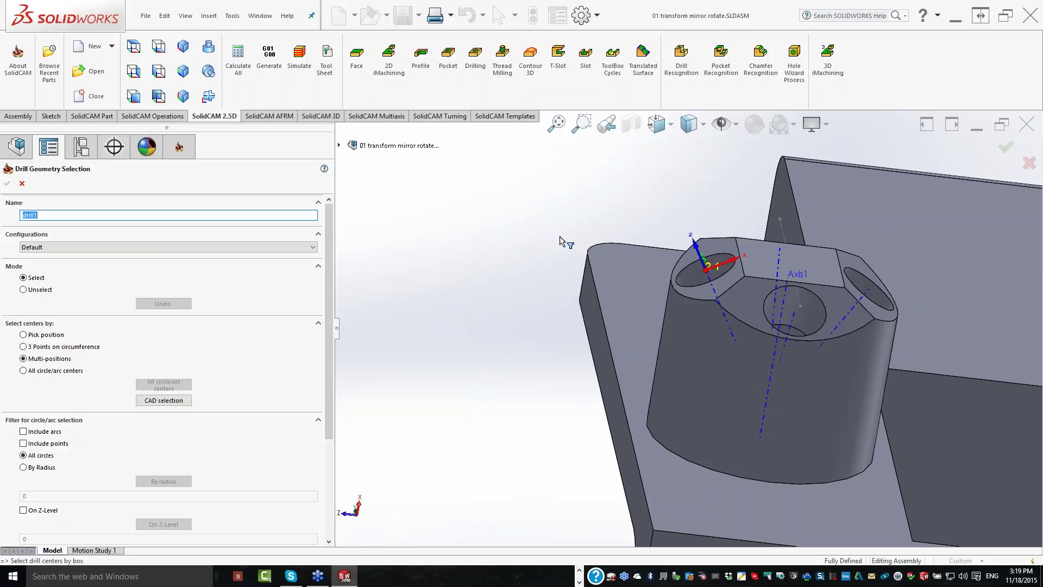
click(715, 249)
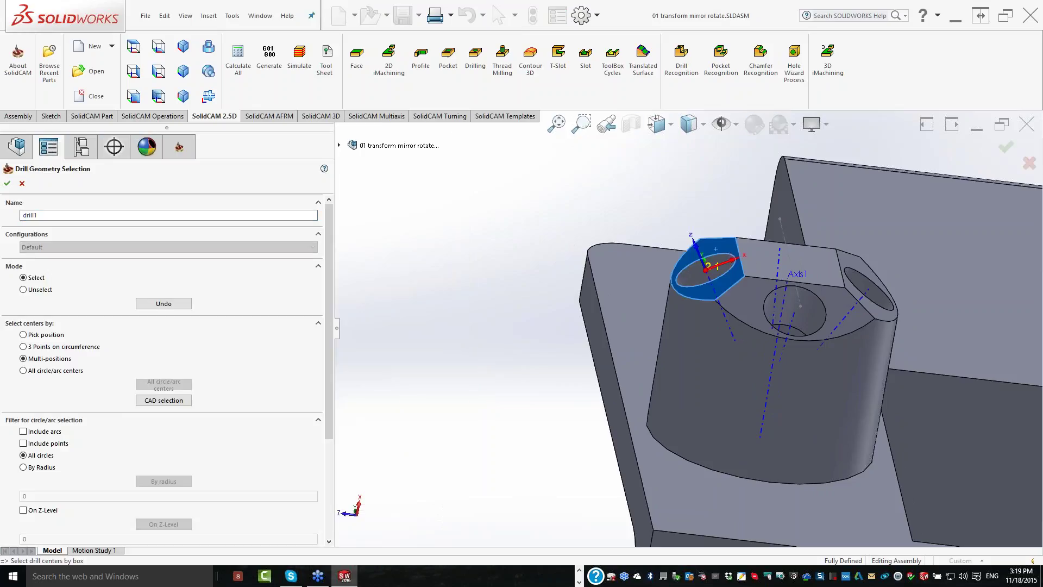
click(7, 183)
Assign tool 4 from the tool table to the drilling operation
click(97, 189)
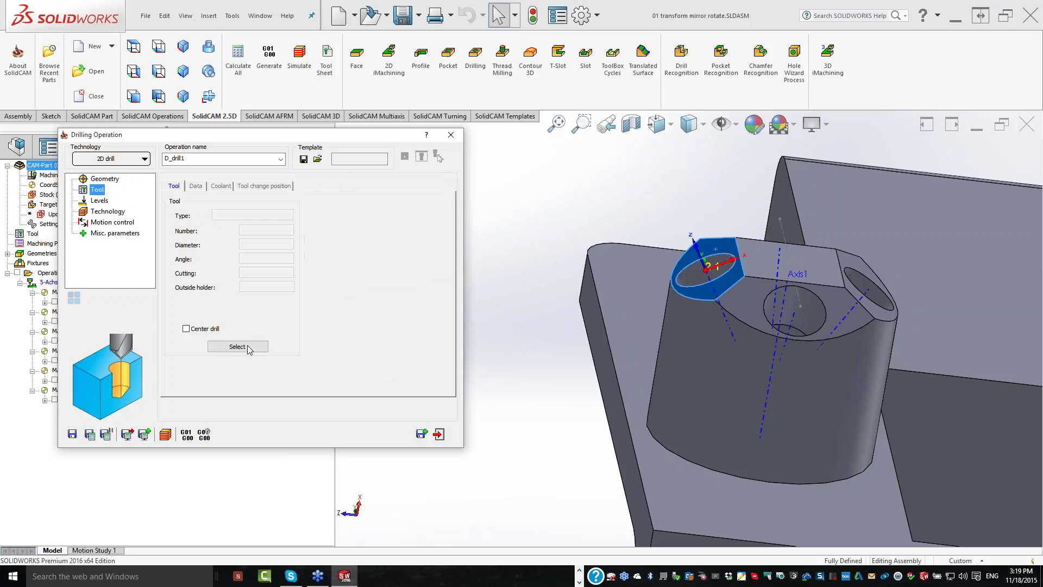
click(237, 346)
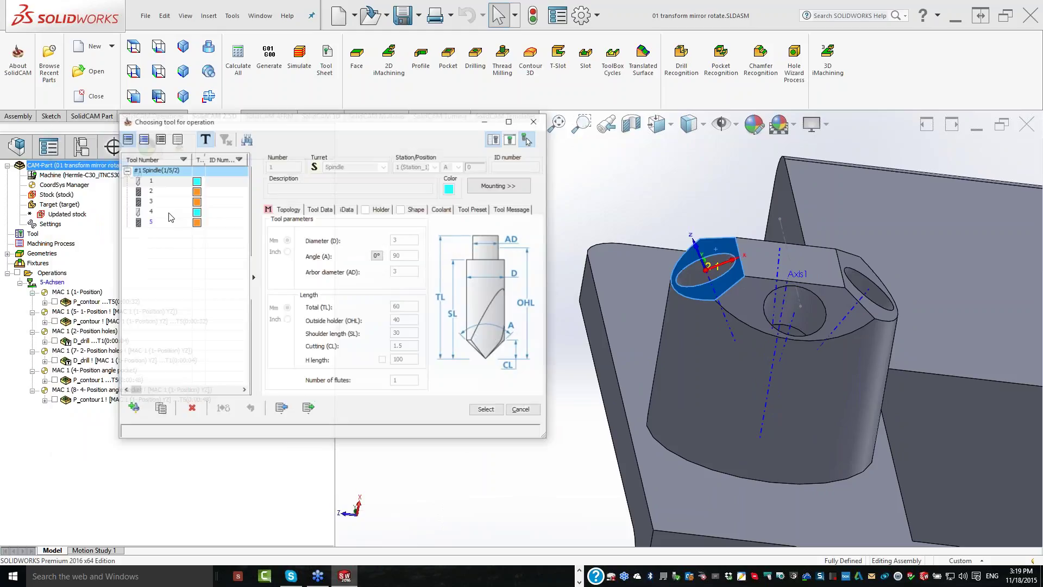
click(169, 212)
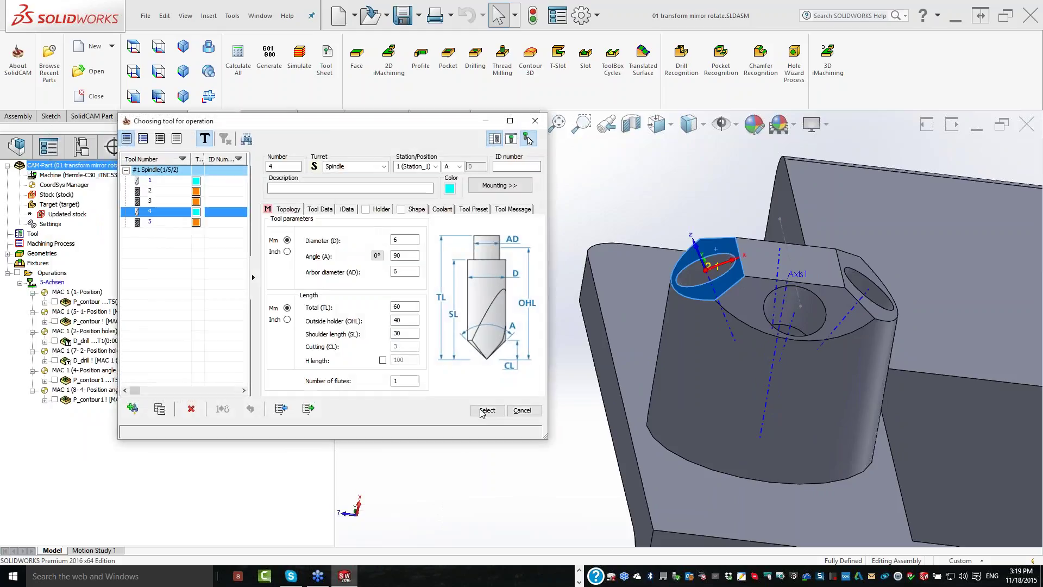
click(480, 411)
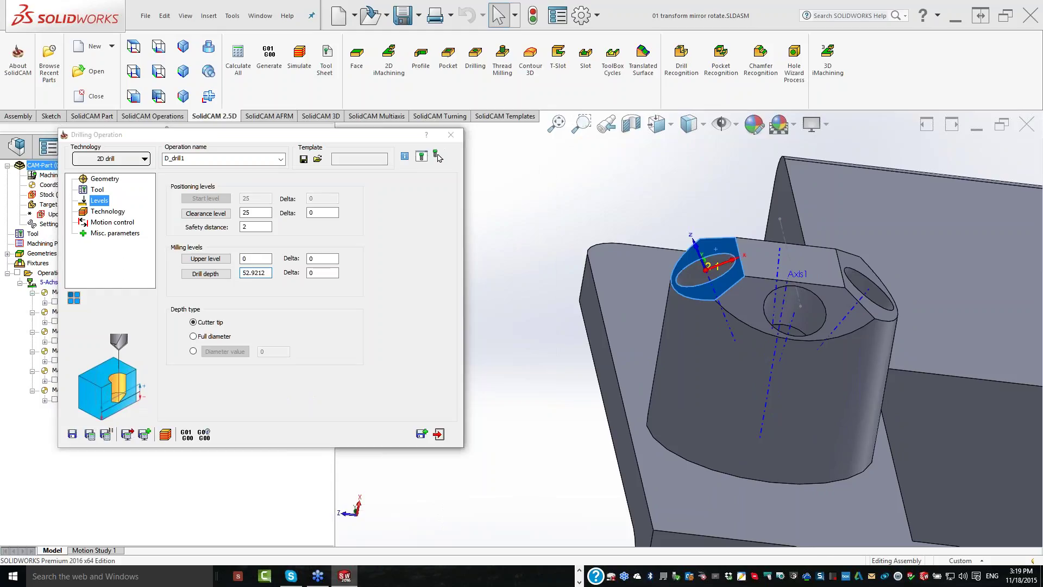
Set the drill depth to a 5 mm diameter value picked from the hole edge
click(206, 273)
click(194, 351)
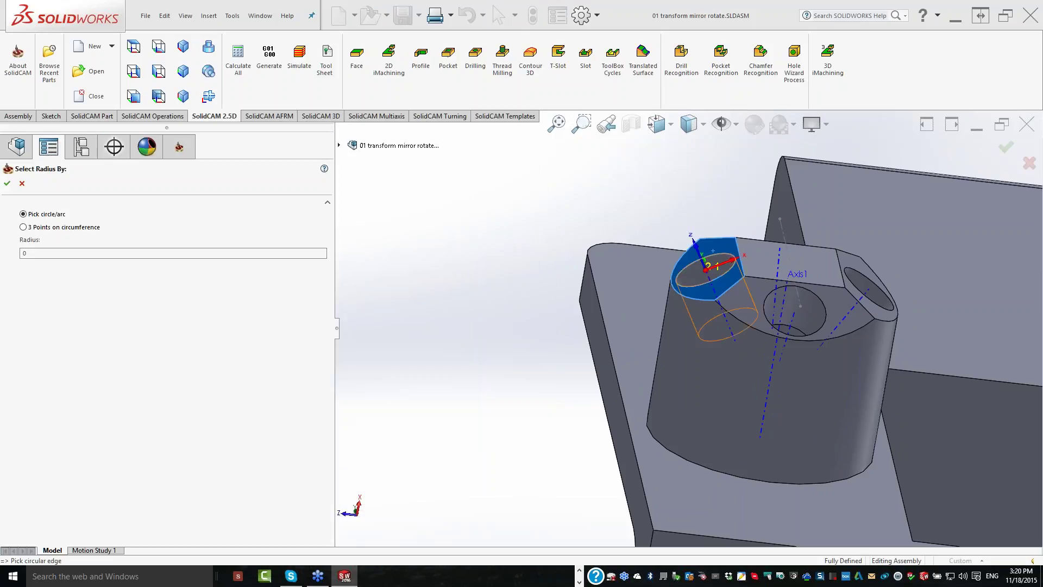
click(755, 321)
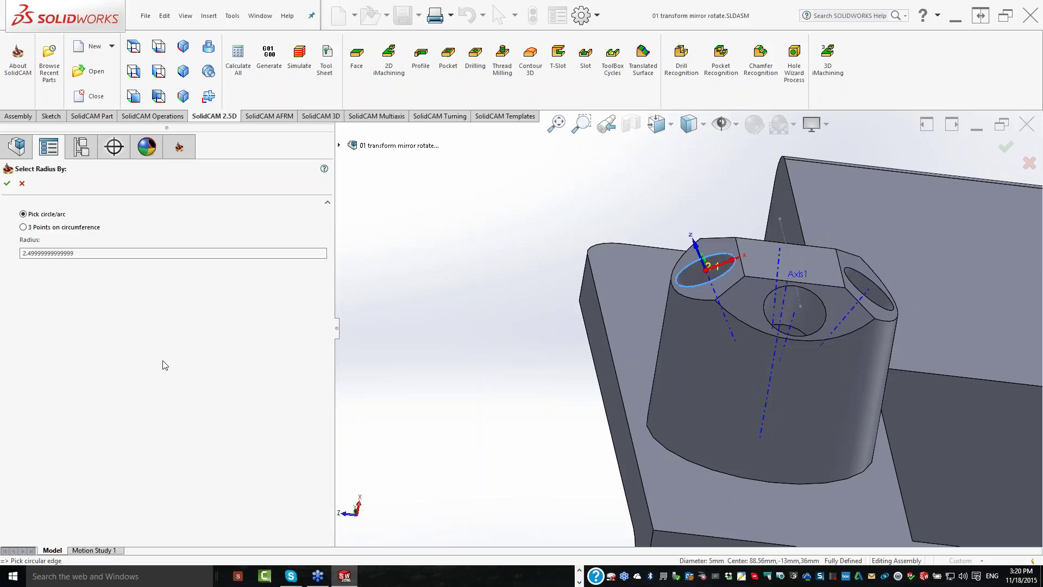
key(Return)
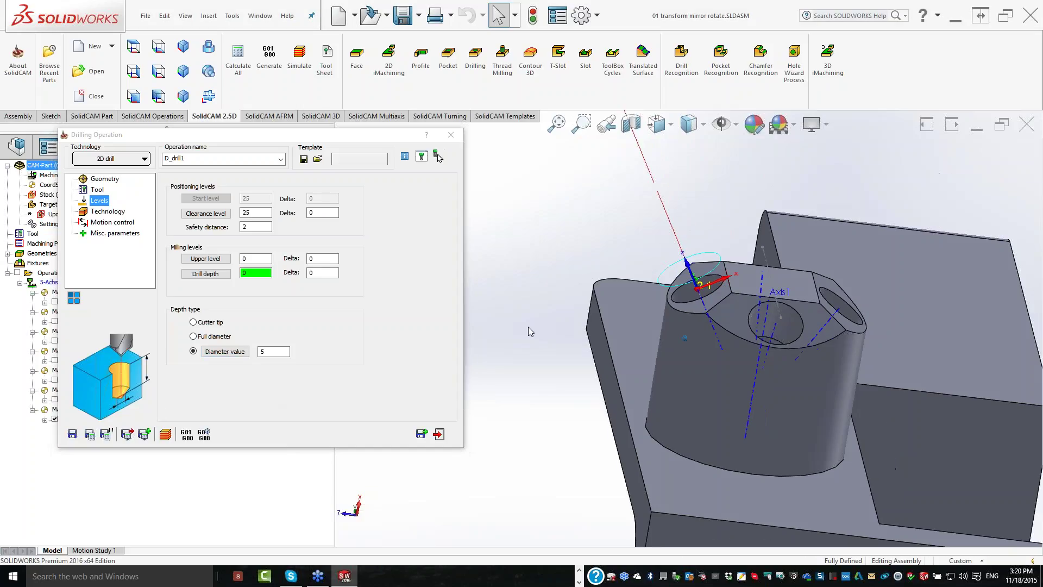
key(Down)
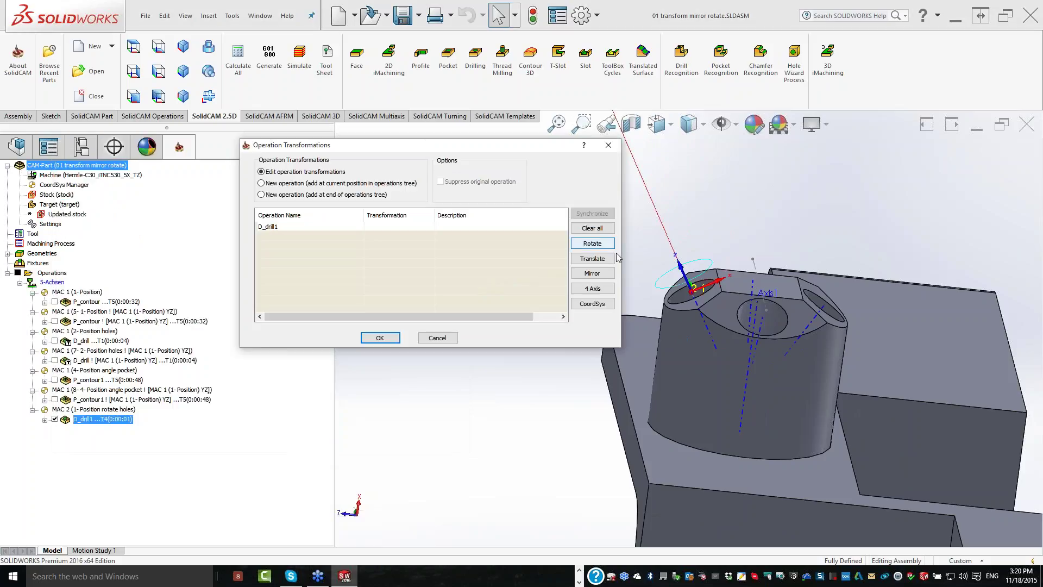
Rotate D_drill1 by delta: 4 copies at 90° around custom axis Axis1
click(593, 244)
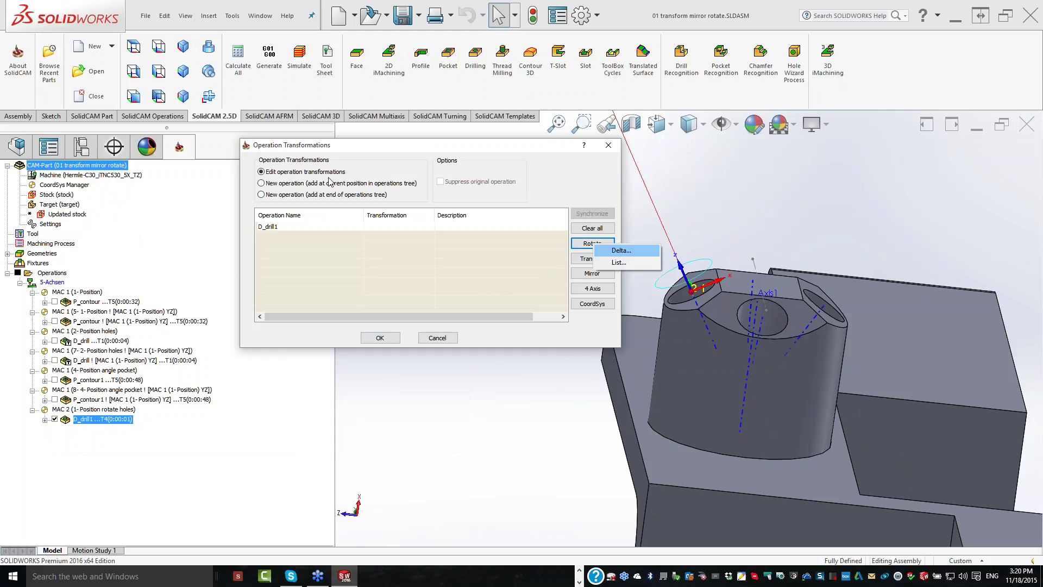
key(Return)
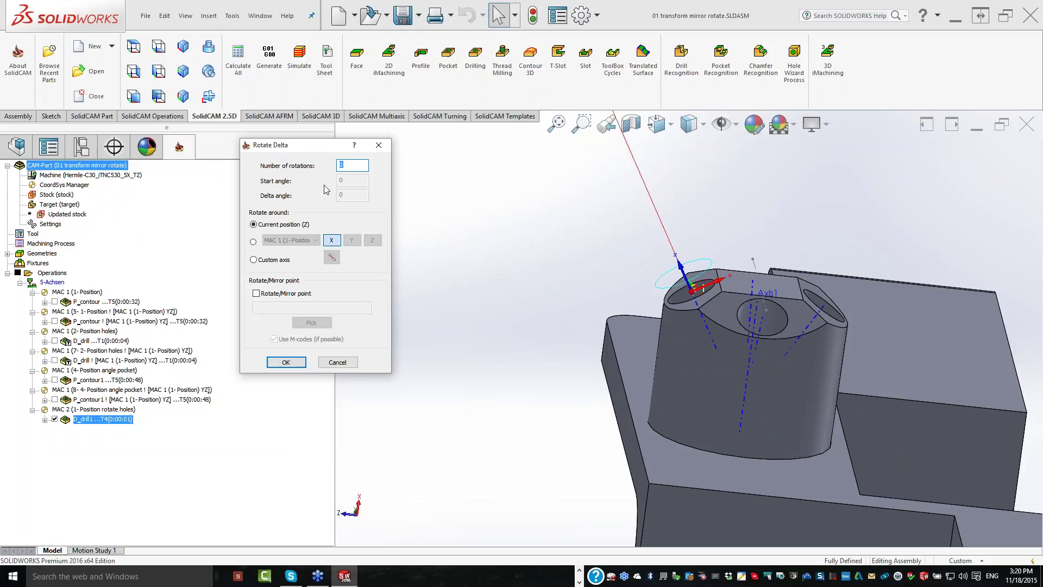
text(4)
key(Tab)
key(Tab)
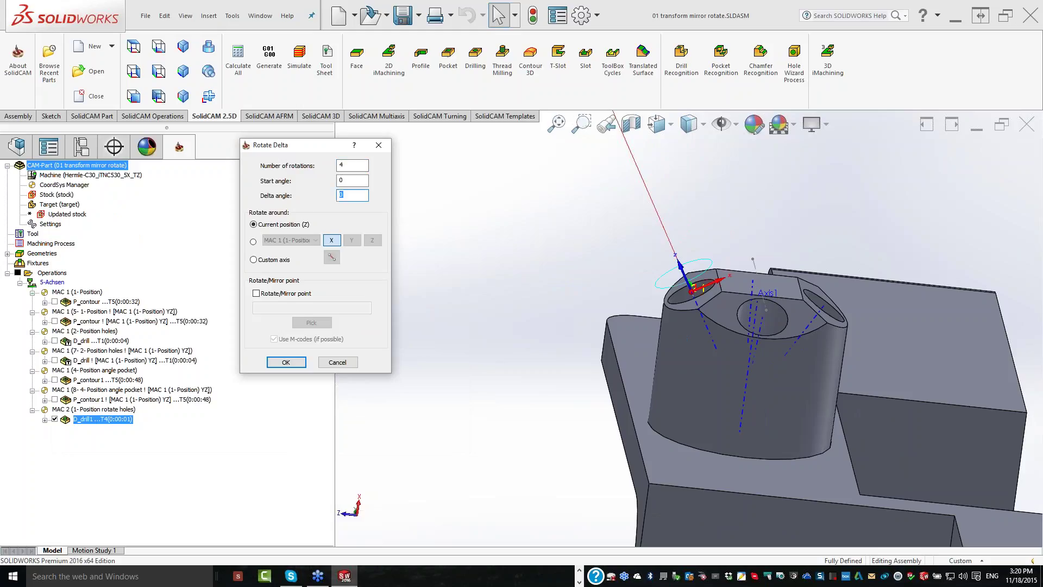
text(90)
mouse_move(749, 348)
middle_down()
mouse_move(718, 322)
mouse_move(701, 280)
middle_up()
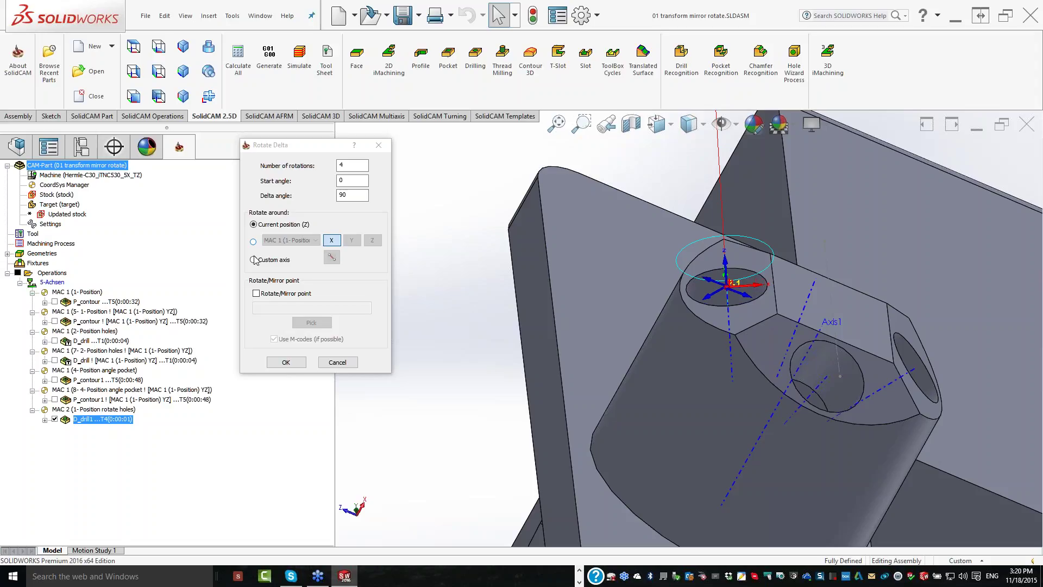
click(332, 258)
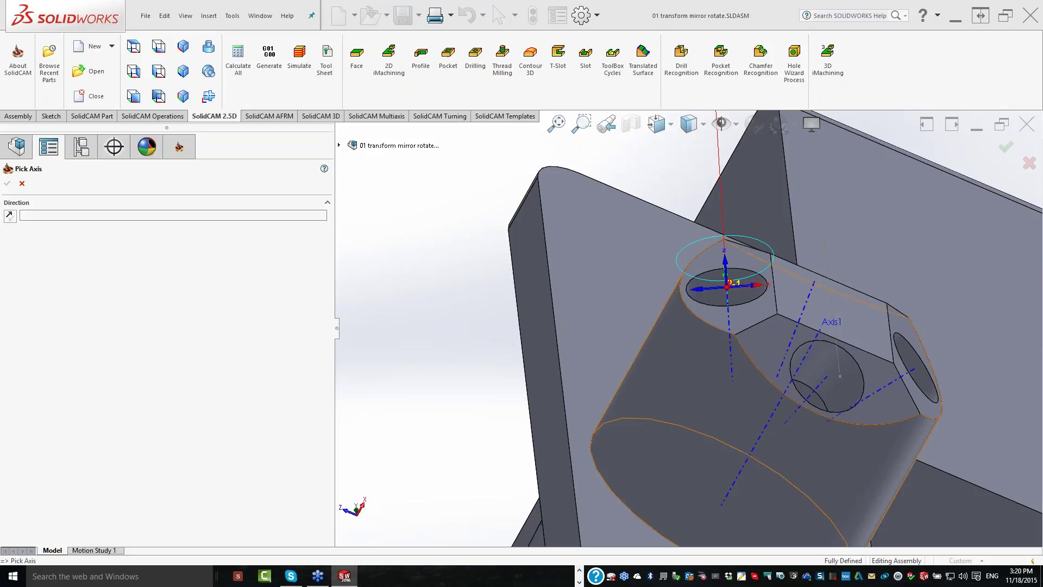
click(815, 338)
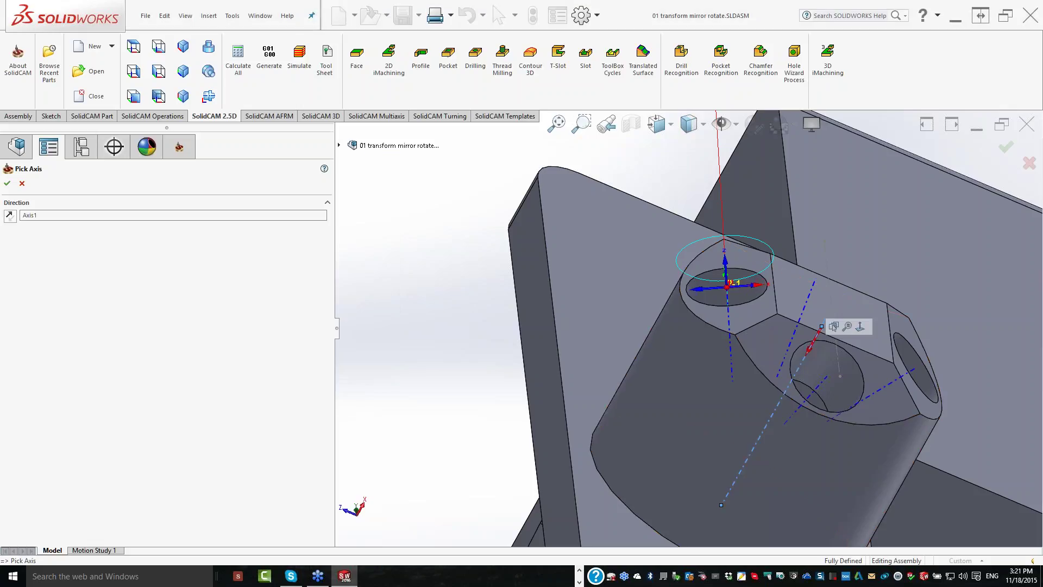
click(8, 185)
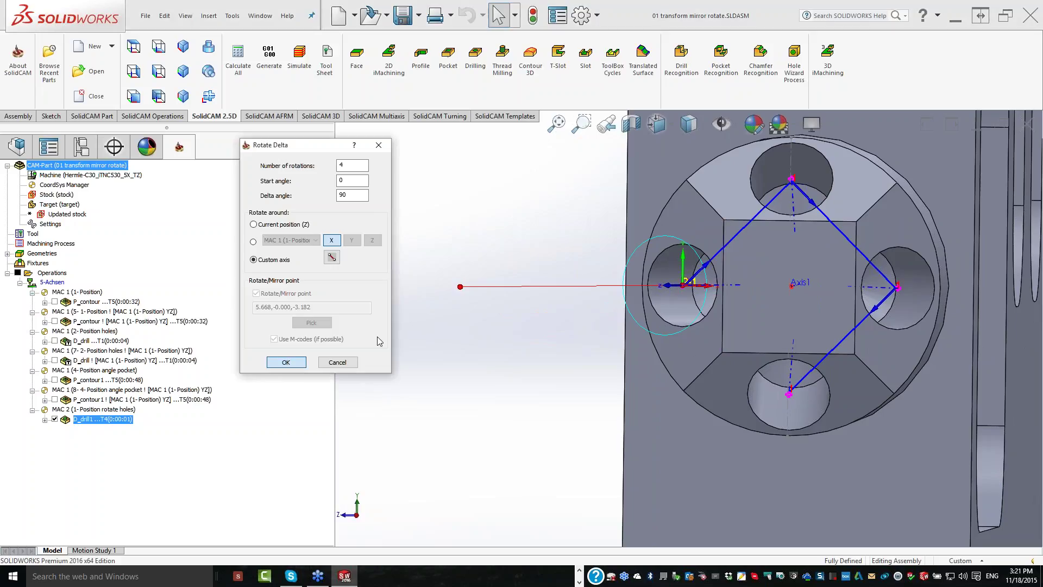
key(Return)
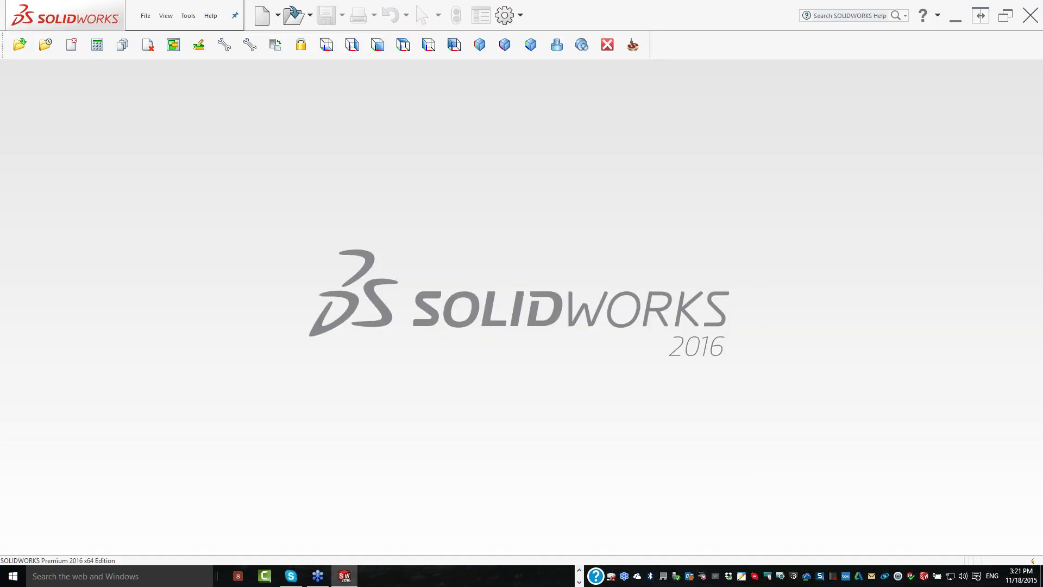
Close the current part and open 02 TRANSFORM MIRROR ROTATE from recent parts
click(1030, 15)
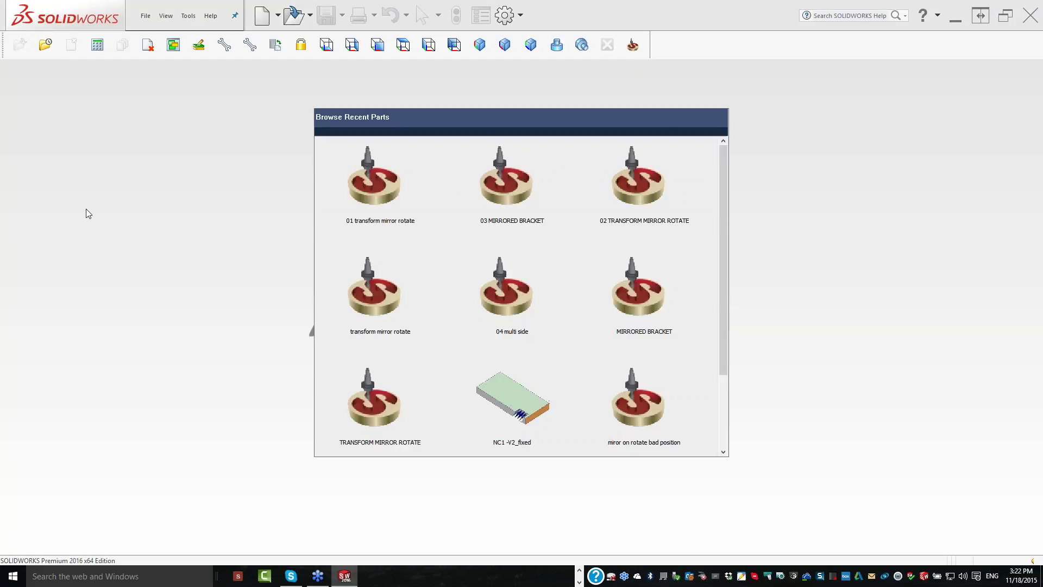
click(631, 179)
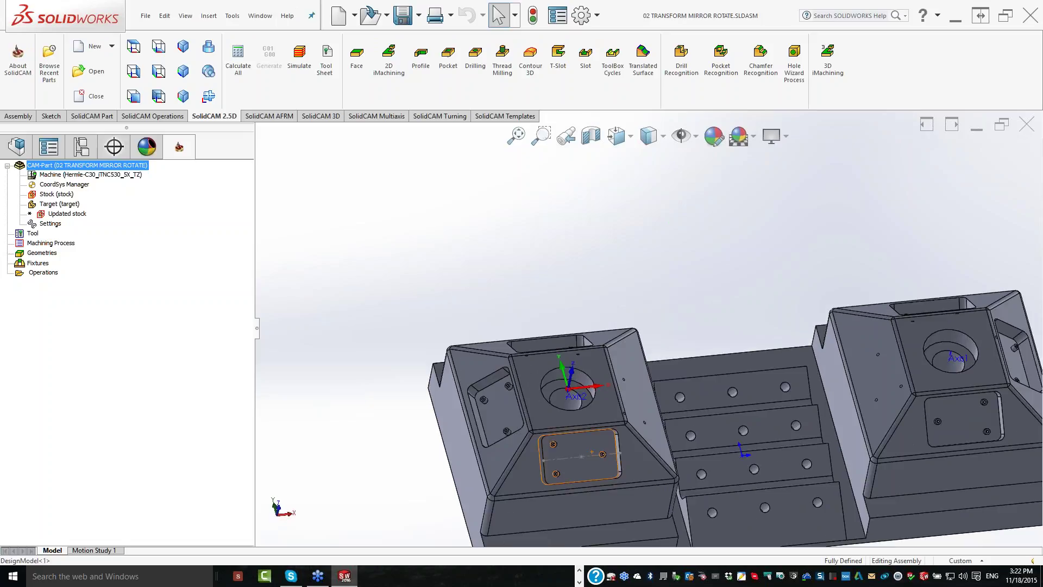
Start a 2D iMachining operation on MAC 1 (2-Position Pocket) with the pocket floor chain as geometry
click(486, 427)
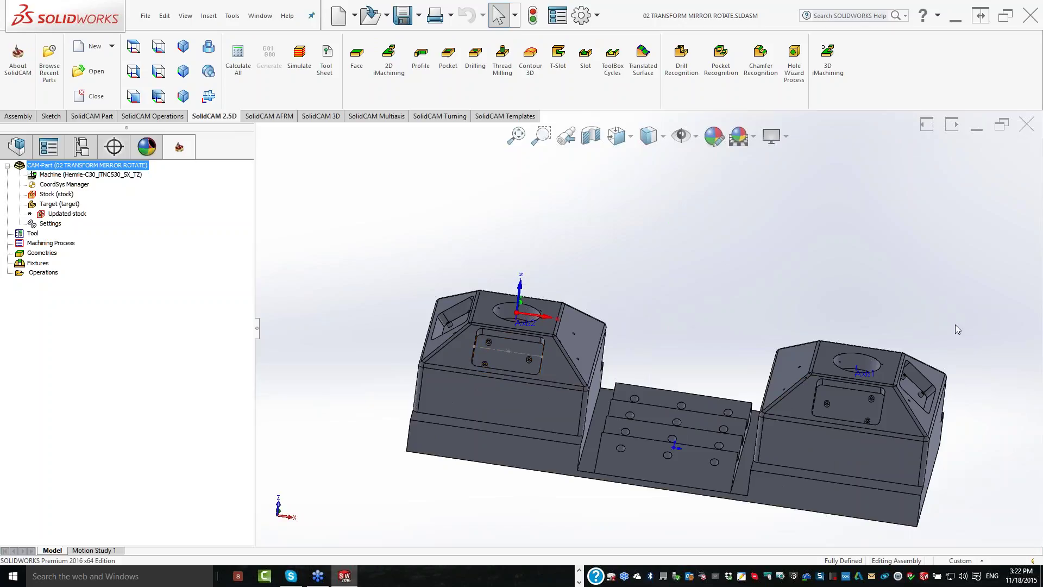
middle_drag(957, 329, 231, 371)
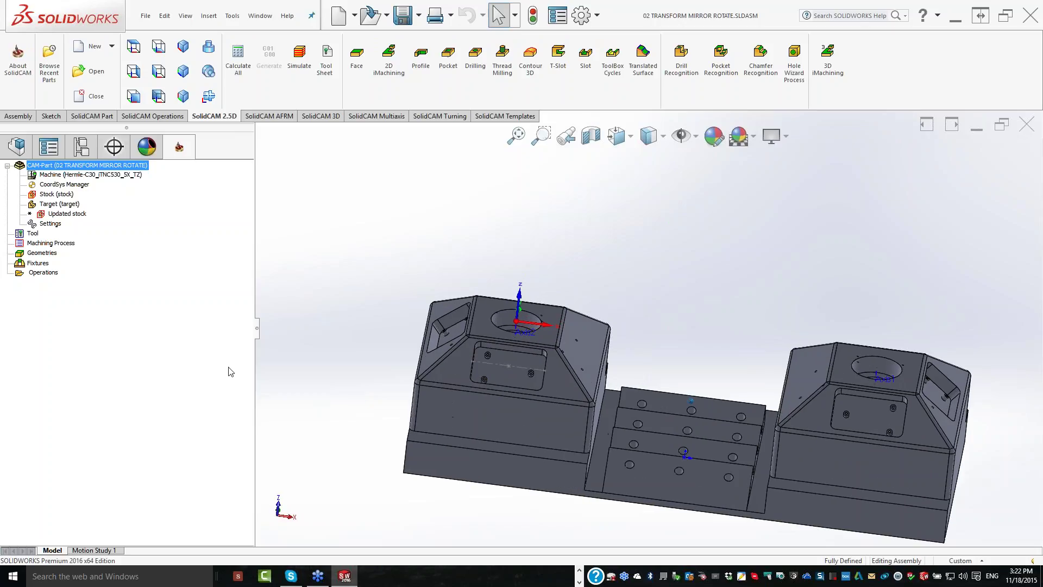
click(384, 68)
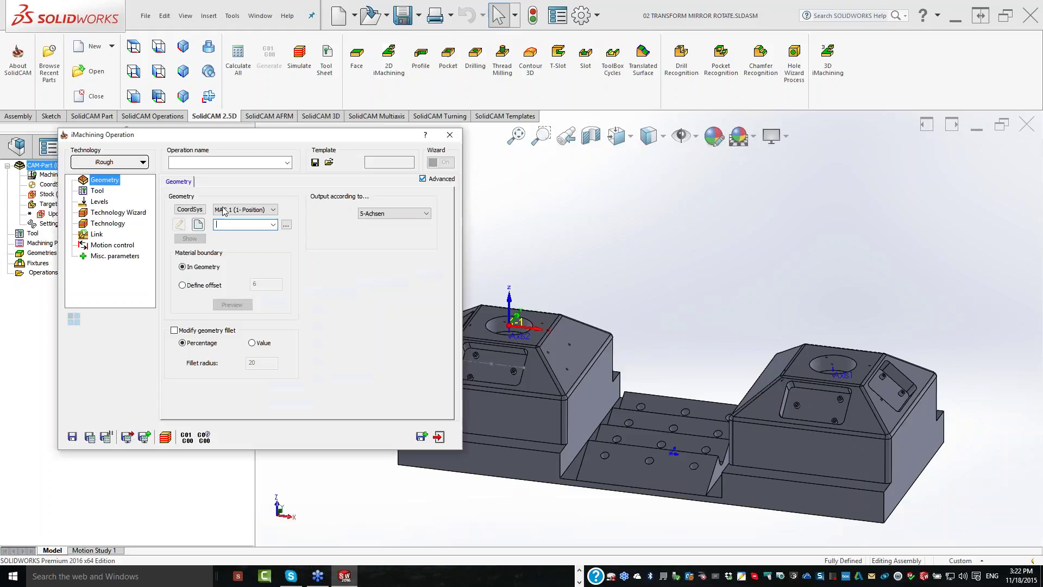
click(224, 211)
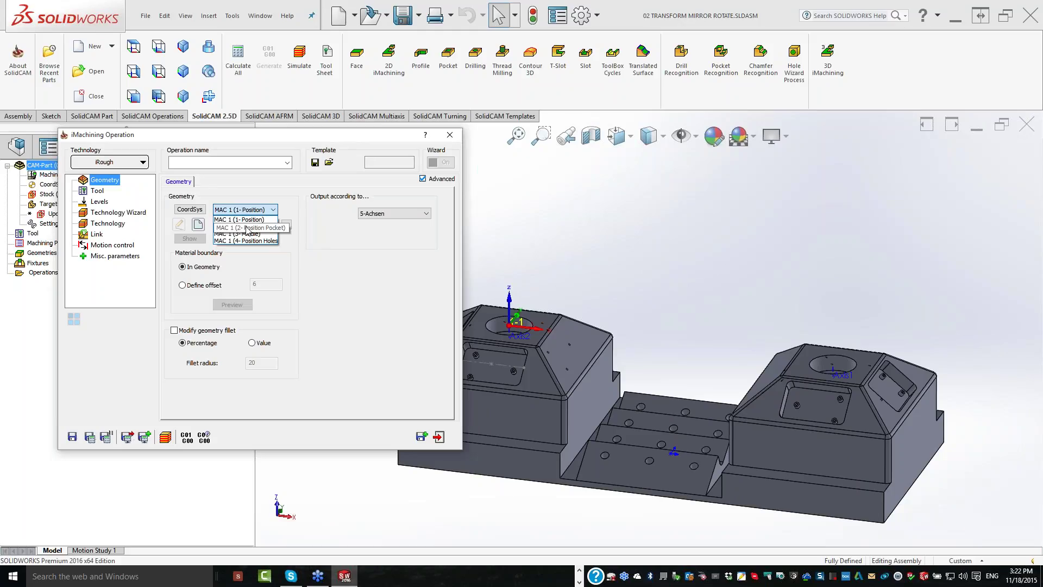
click(247, 228)
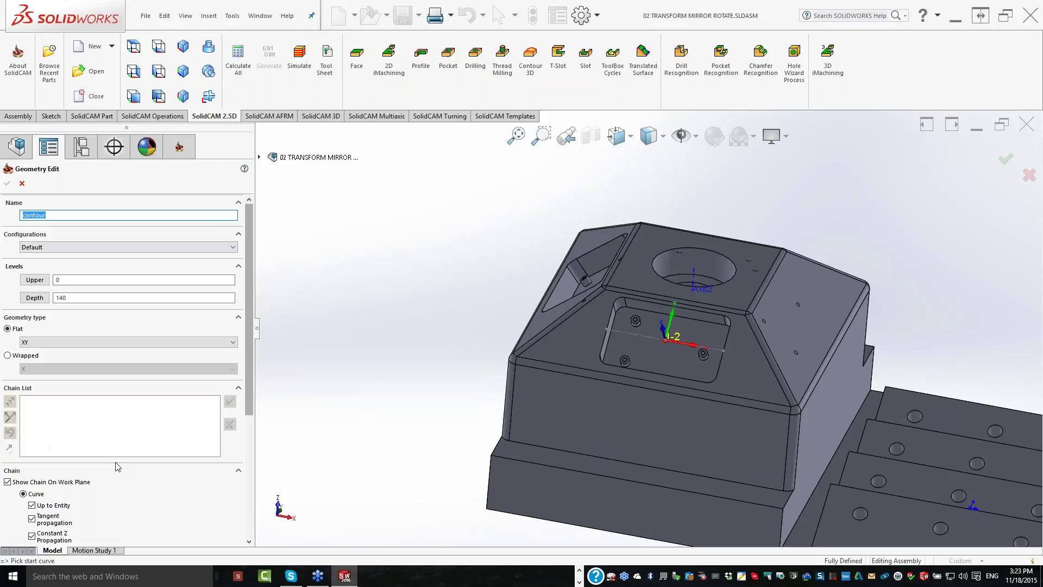
scroll(117, 466, down, 3)
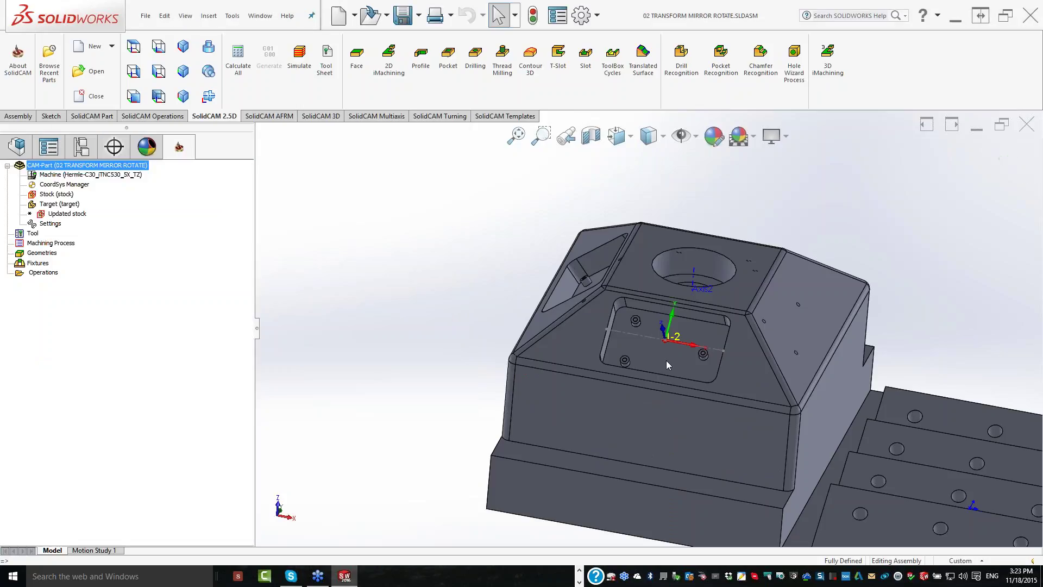
click(666, 361)
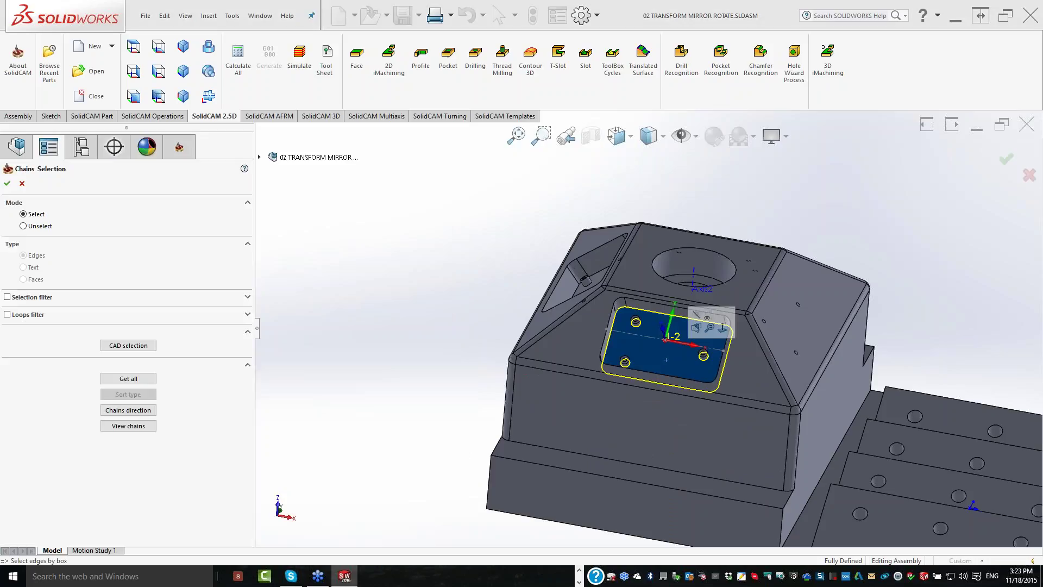
key(Escape)
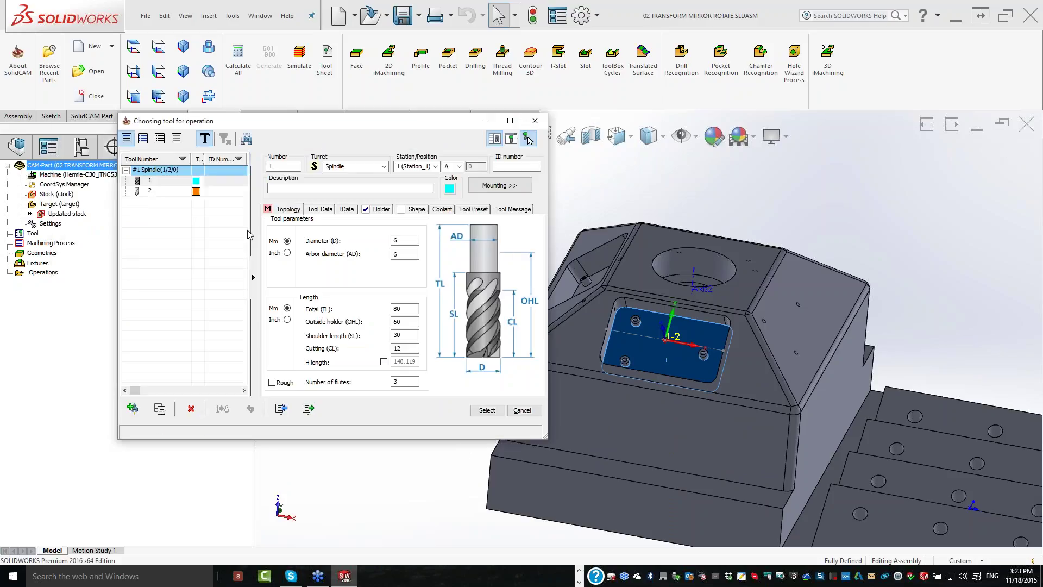
Give iRough_contour tool 1, the 6 mm end mill, and a pocket depth of 15
click(528, 139)
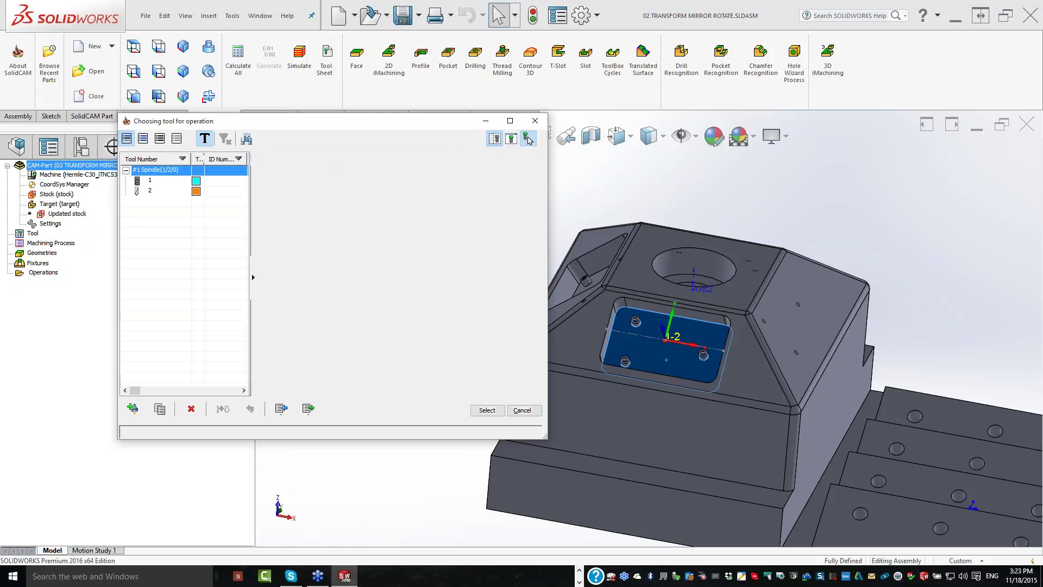
key(Return)
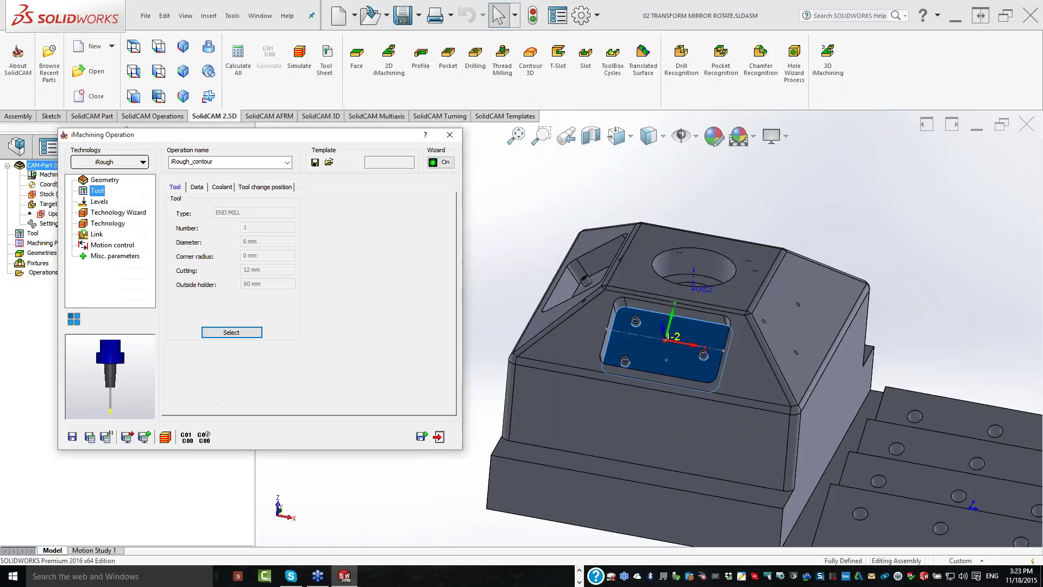
key(Down)
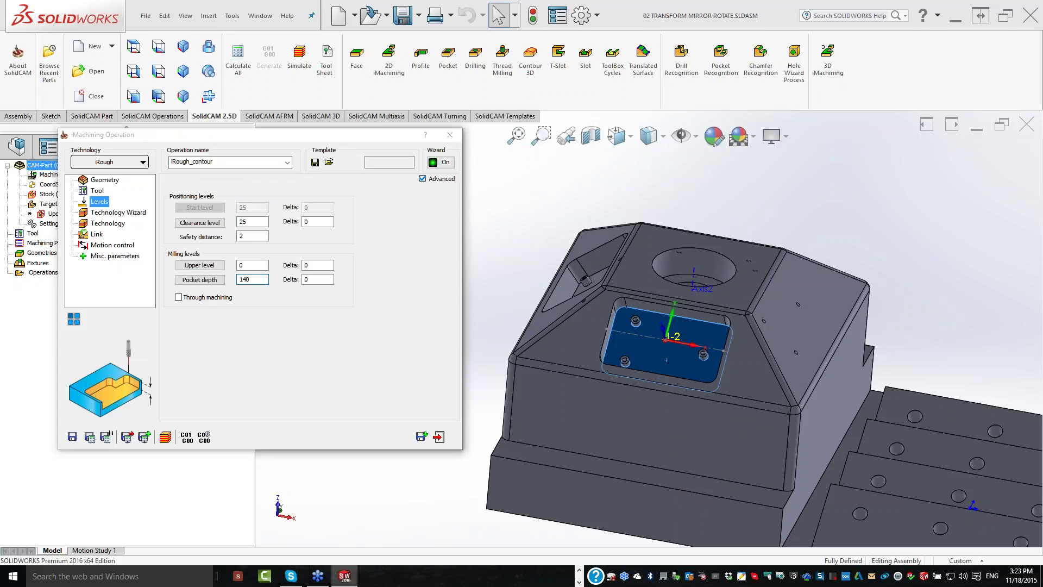
click(623, 342)
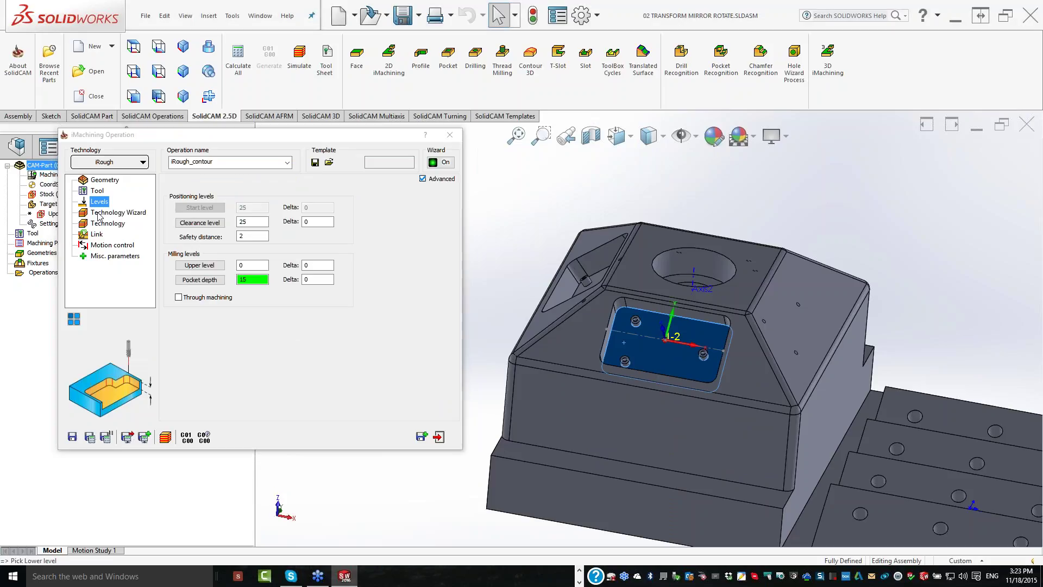
Run the Technology Wizard, save and calculate, and display the pocket toolpath
click(99, 214)
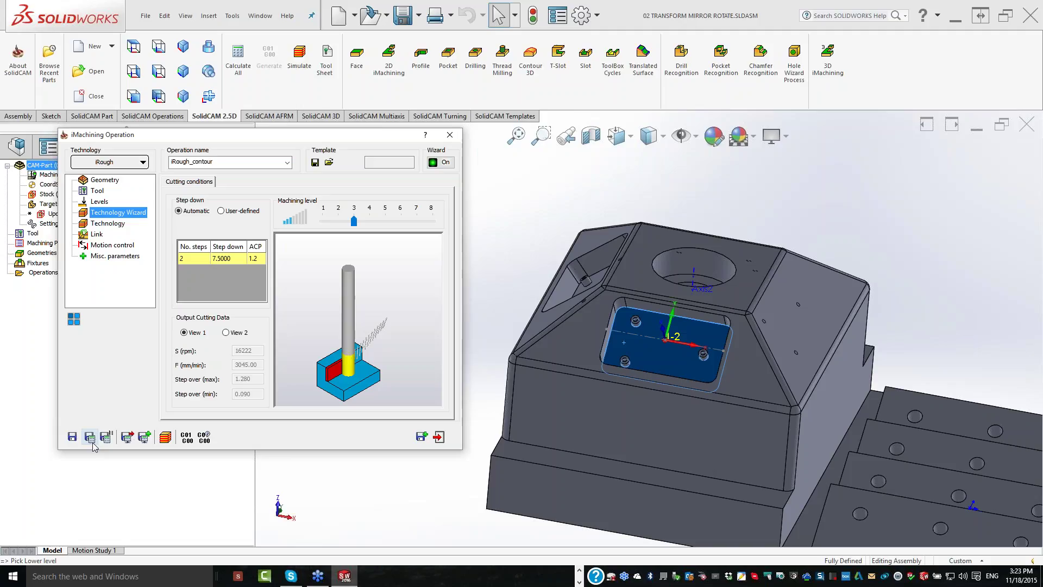
click(92, 442)
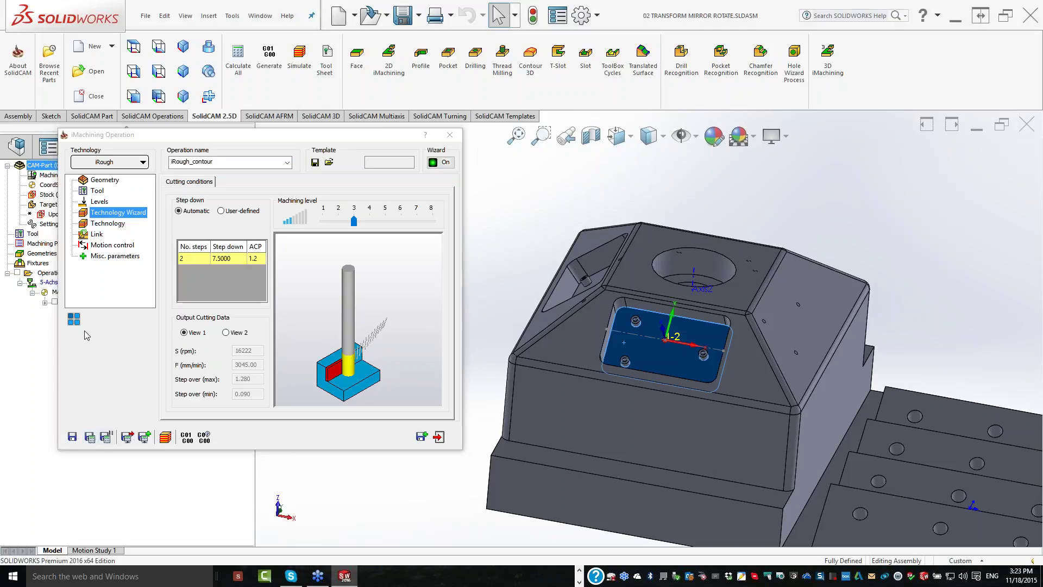
click(54, 302)
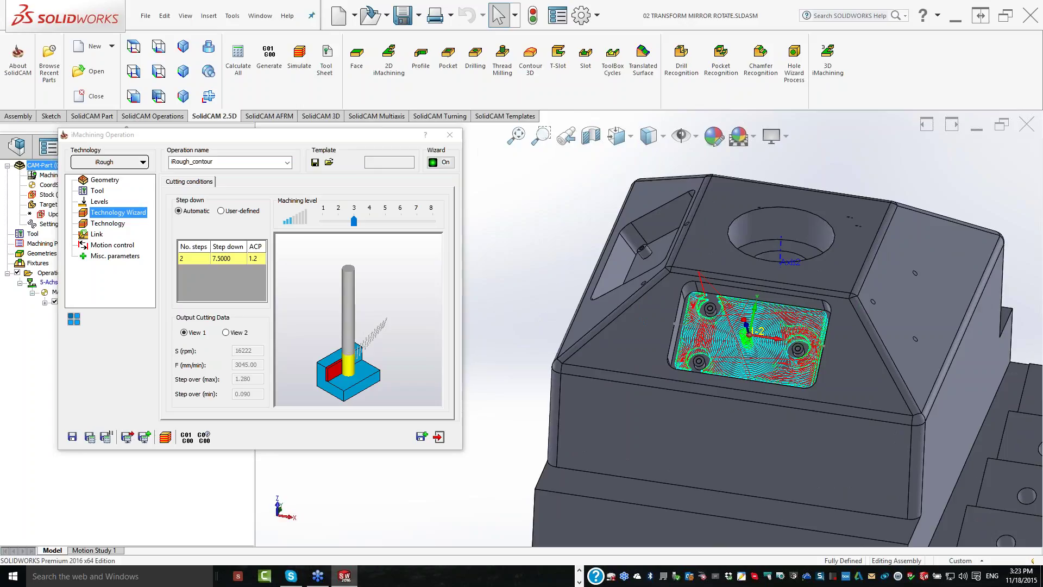
click(76, 320)
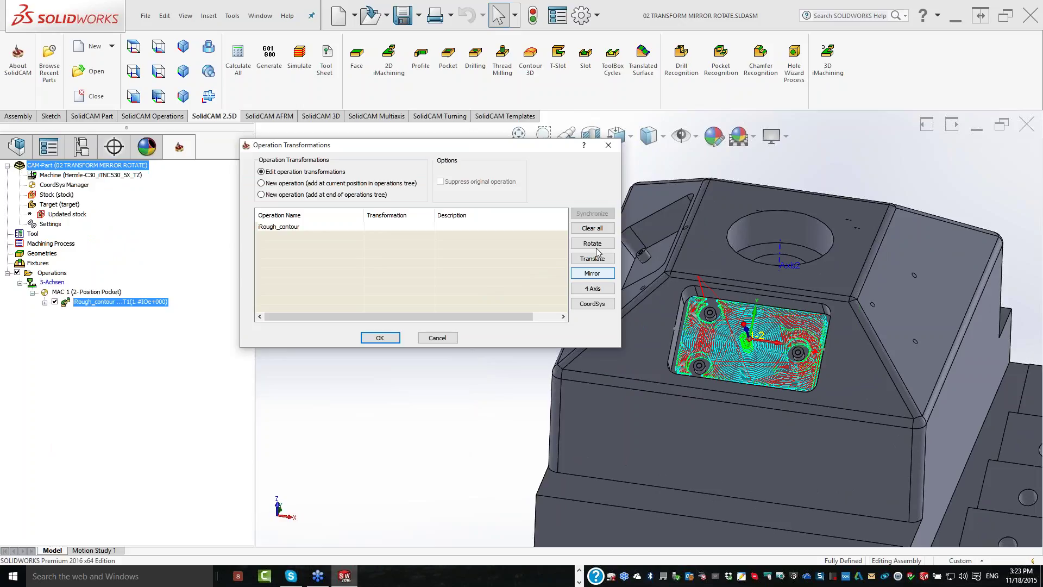
Rotate iRough_contour by delta: 3 copies at 90° around reversed custom axis Axis2
click(596, 245)
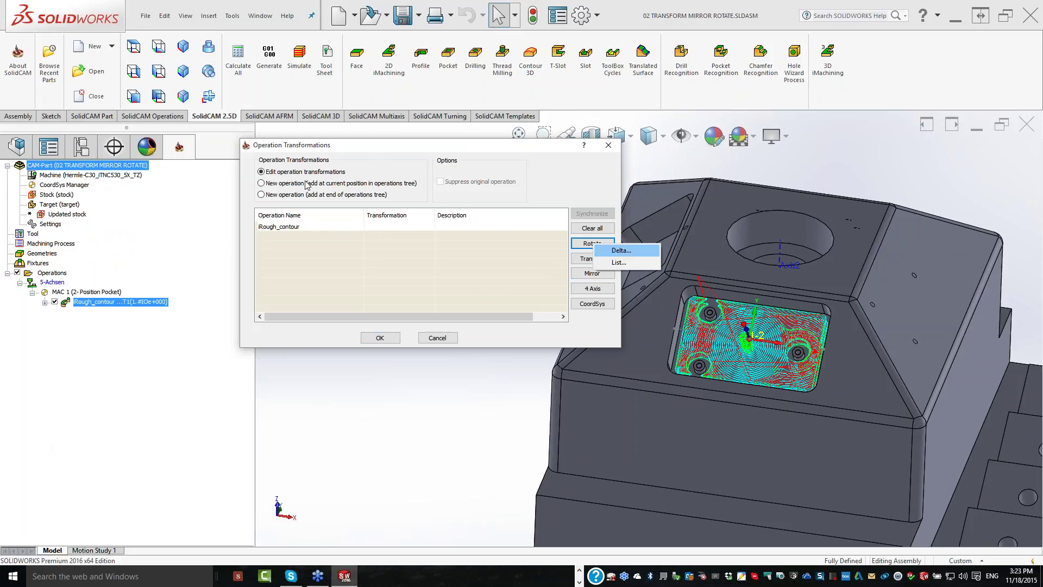
key(Return)
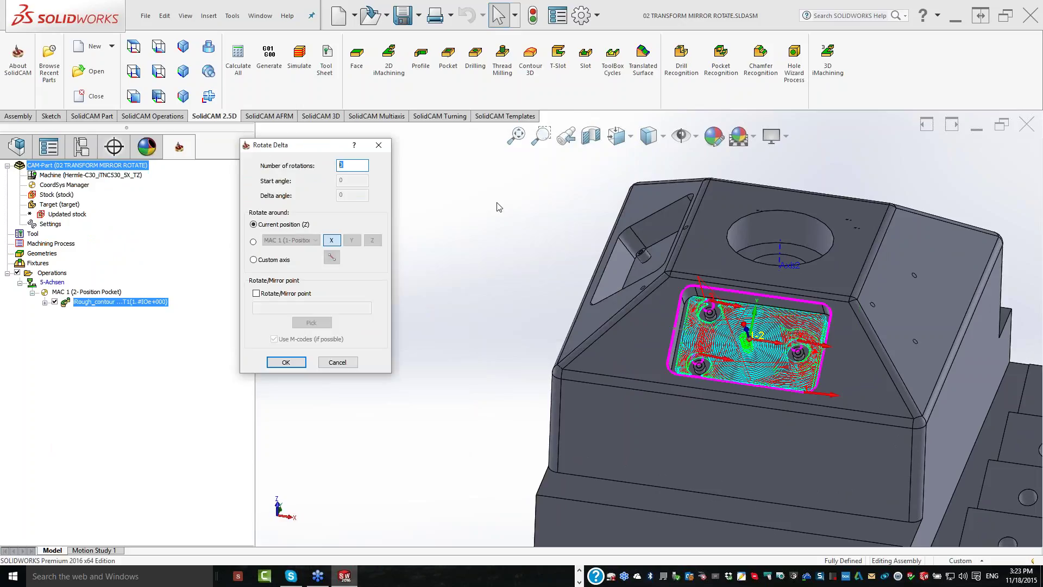
text(3)
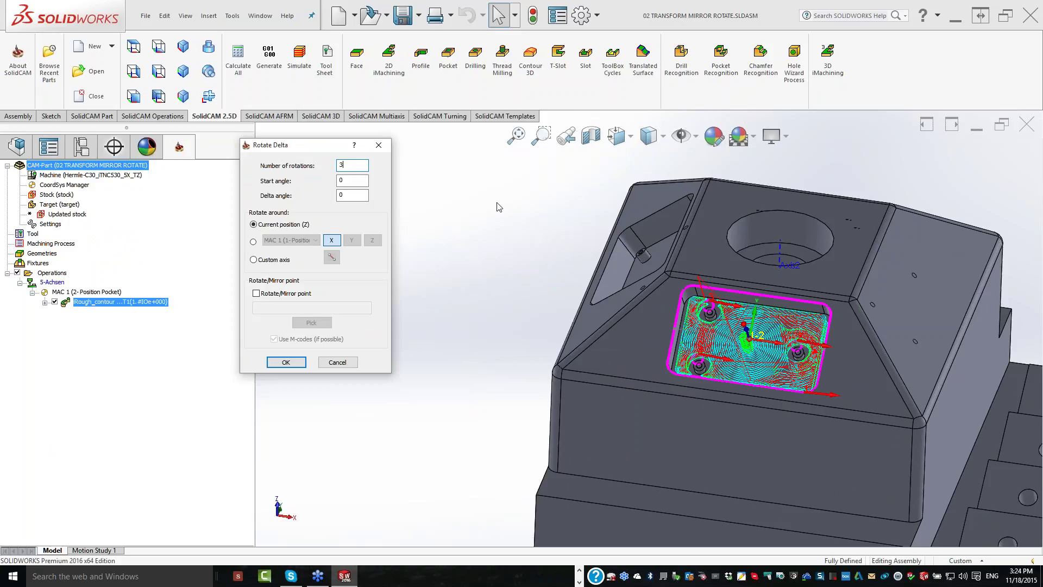
click(254, 259)
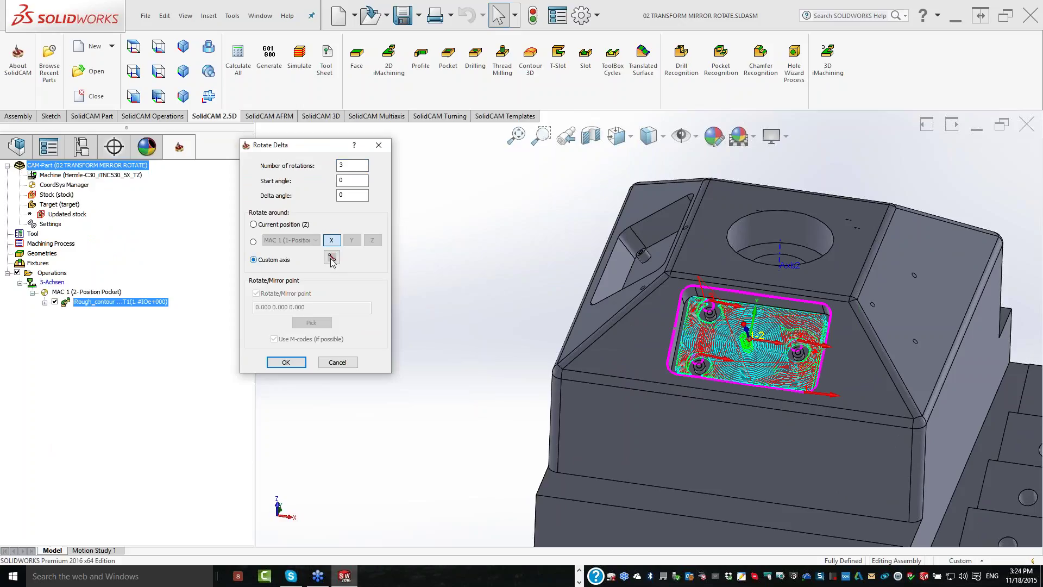
click(331, 258)
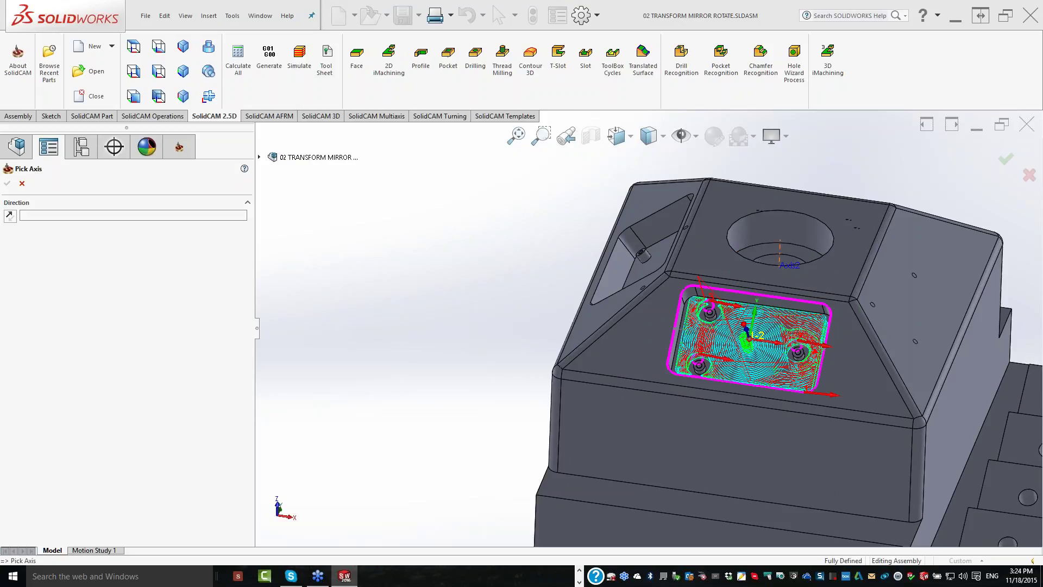
click(779, 253)
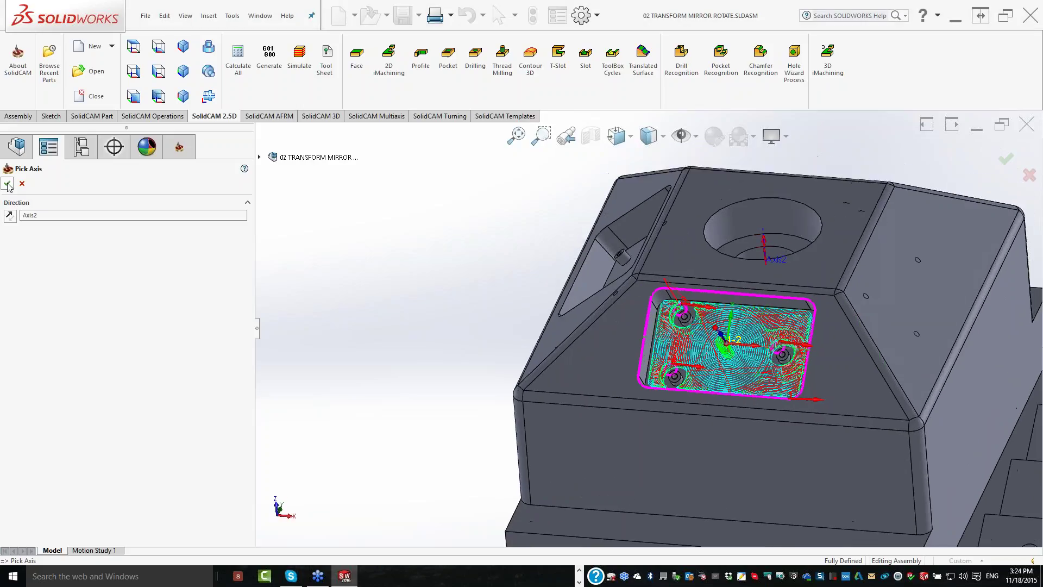
click(7, 185)
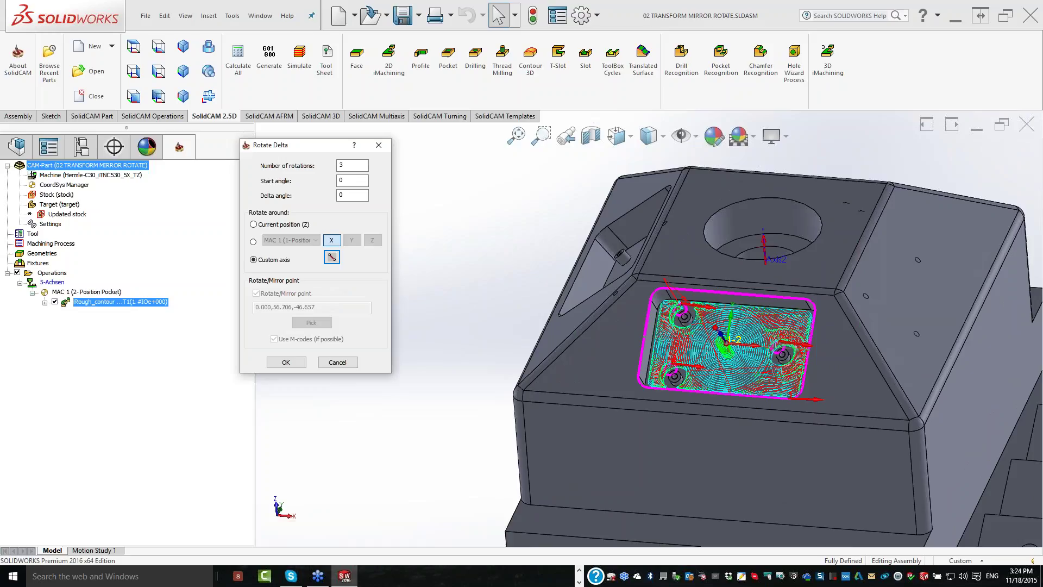
click(352, 195)
text(9)
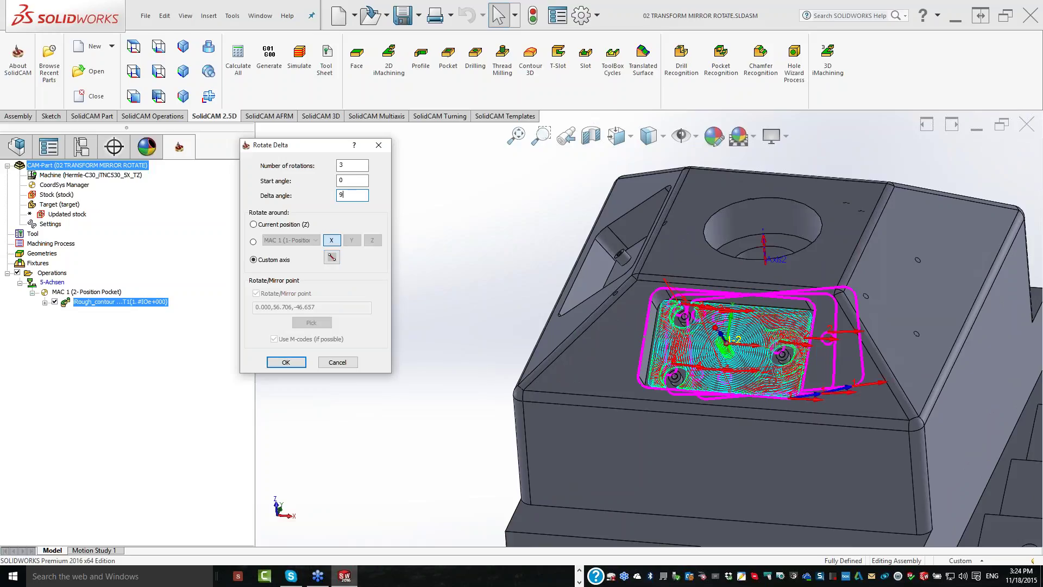
text(0)
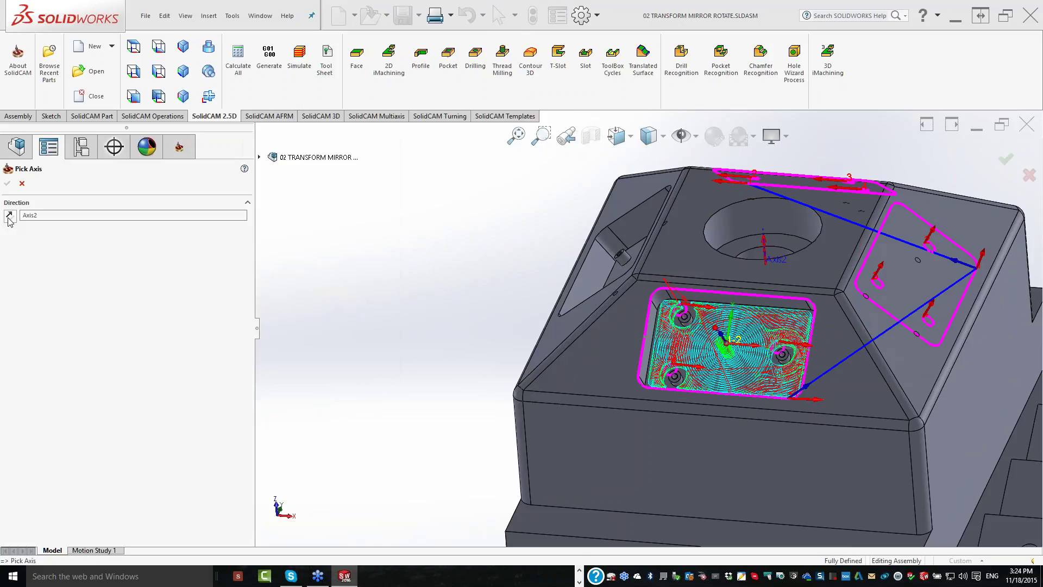
click(8, 217)
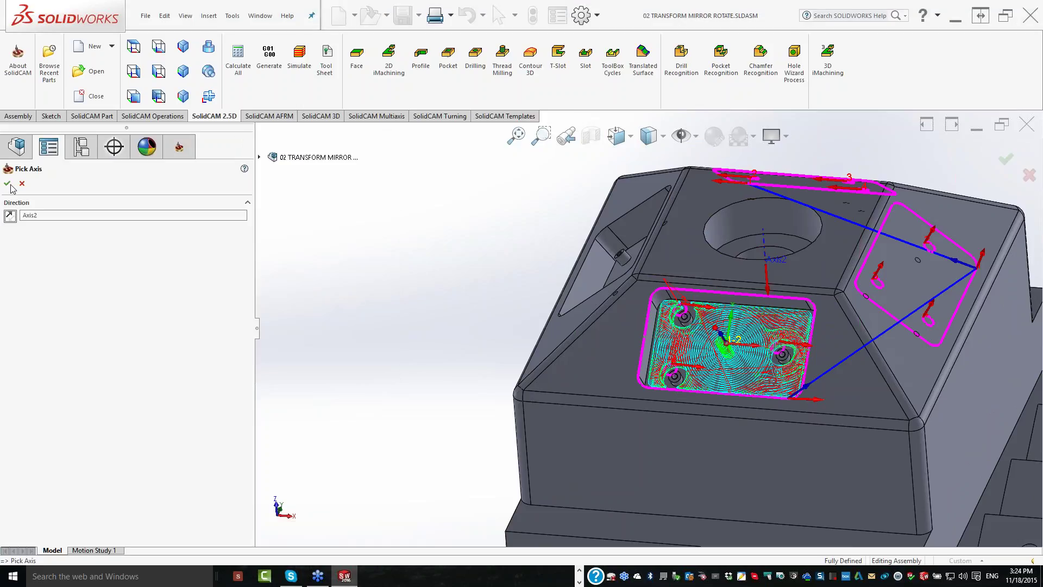
click(7, 184)
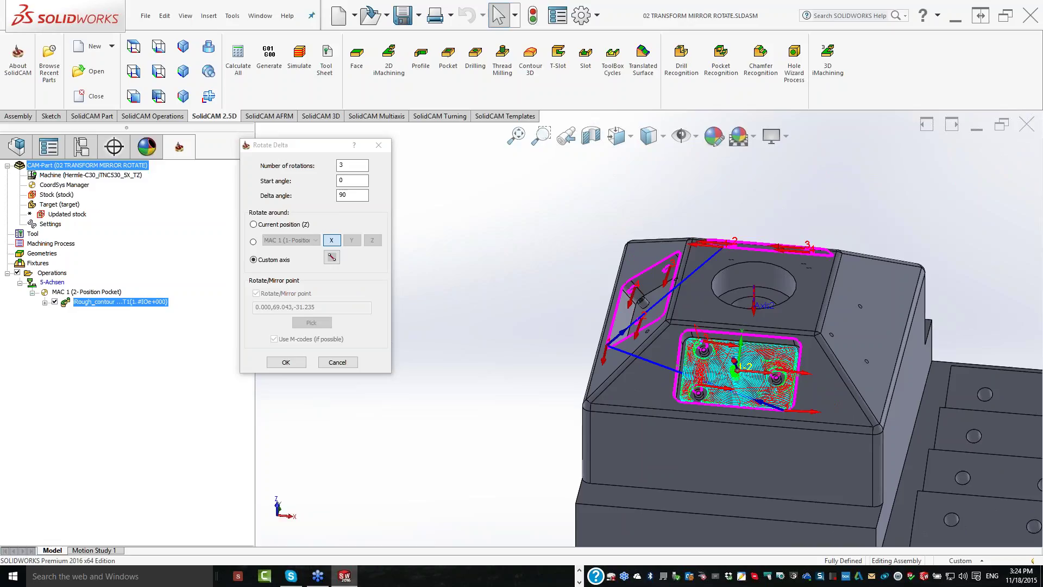
click(287, 362)
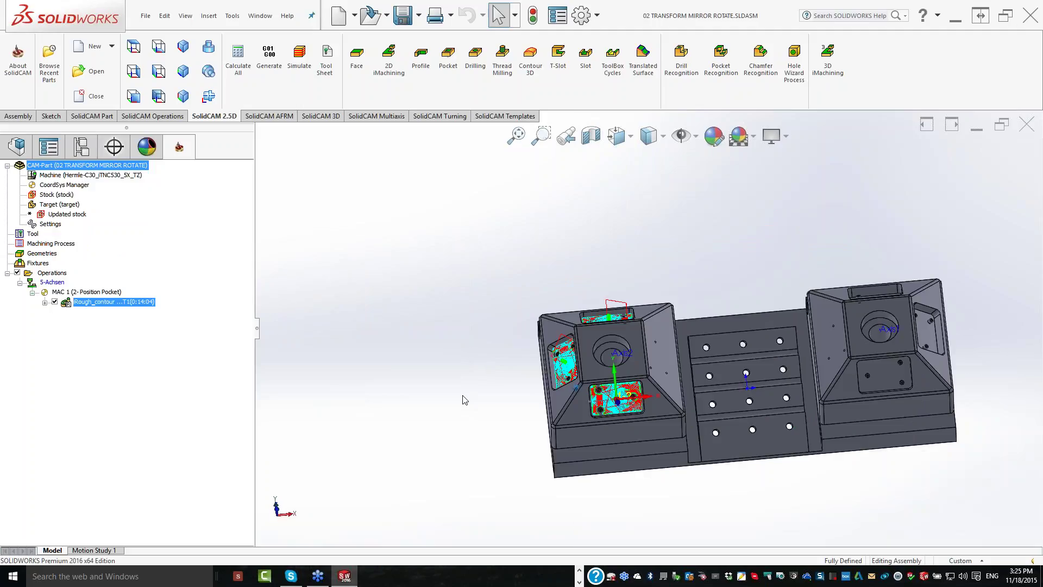
Inspect the rotated pocket toolpaths in isometric view and start a mirror transformation of iRough_contour
key(ctrl+7)
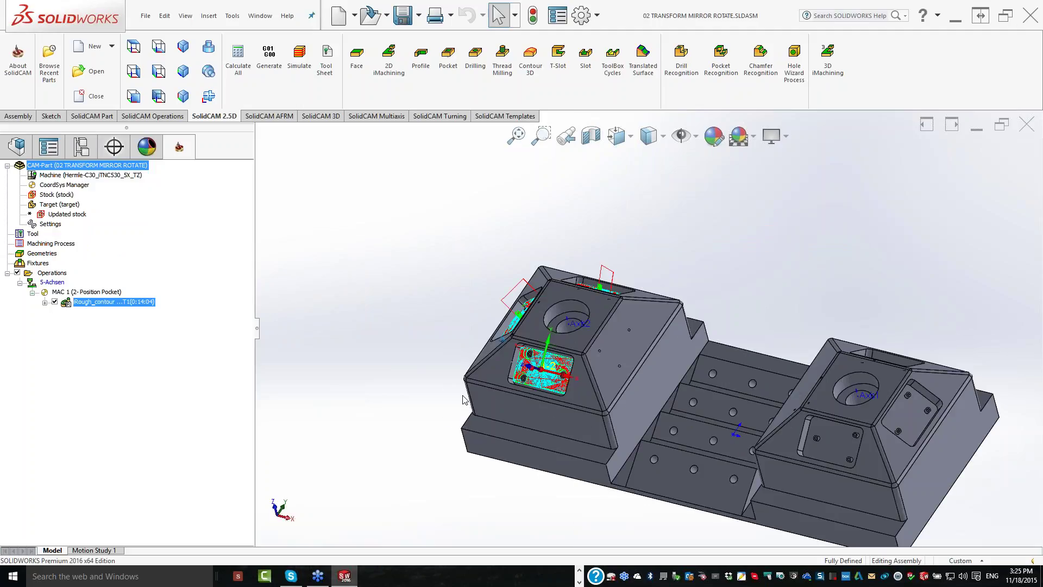
middle_drag(465, 400, 450, 383)
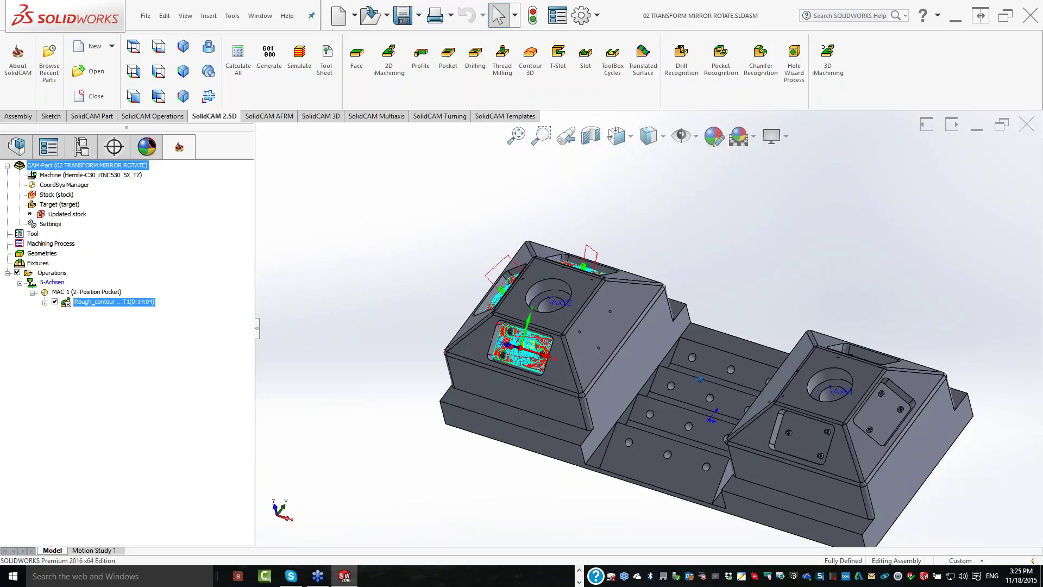
key(Right)
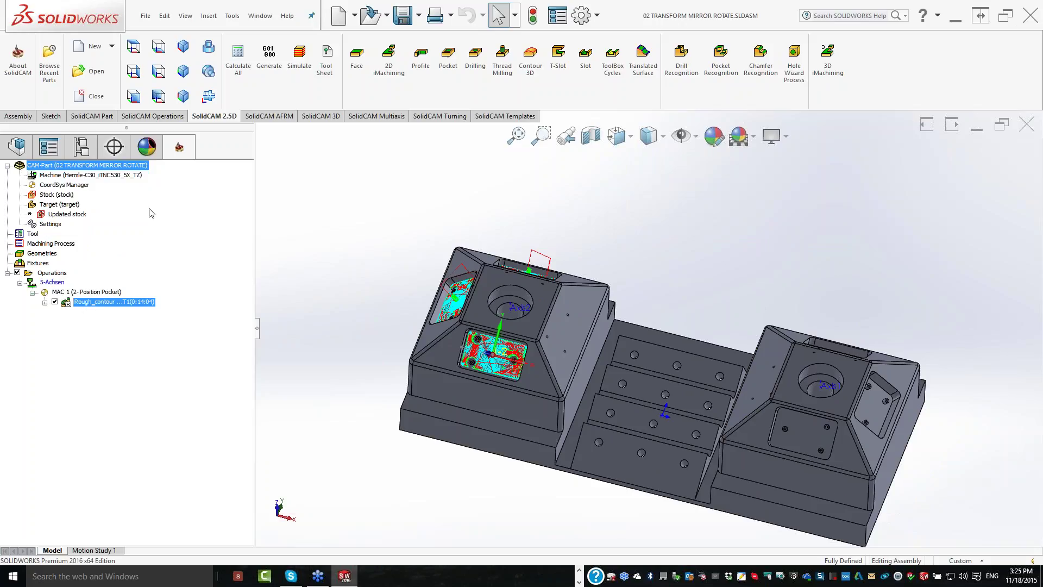
click(151, 213)
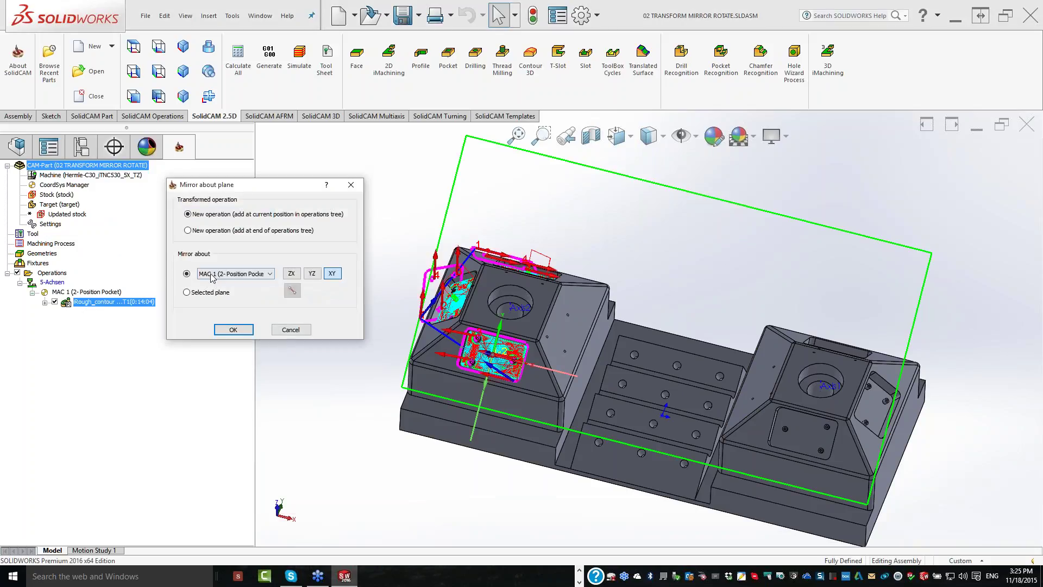
Mirror iRough_contour about the YZ plane of MAC 1 (3- Middle) and show the mirrored toolpath
click(211, 277)
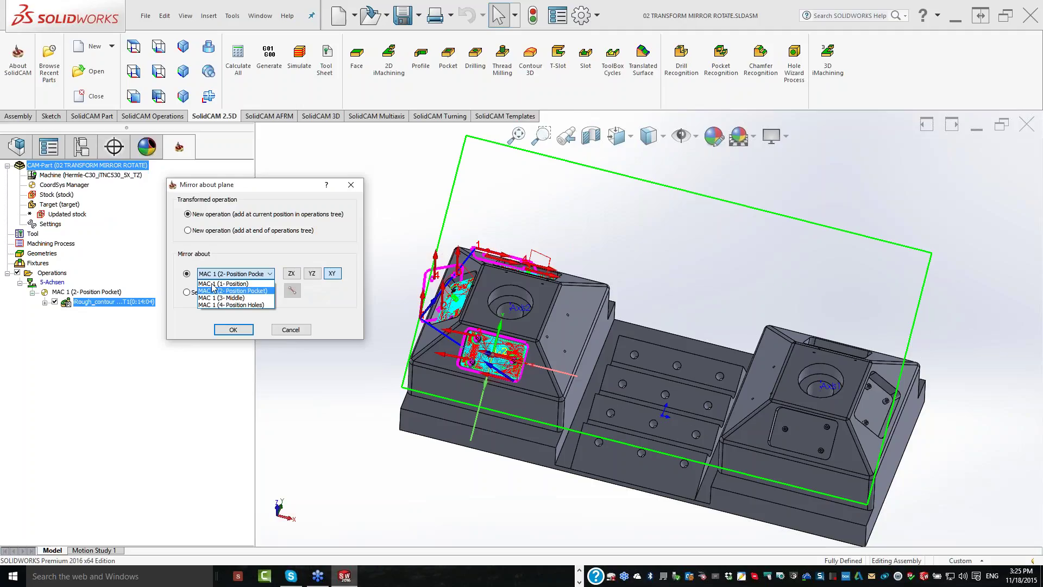
click(217, 283)
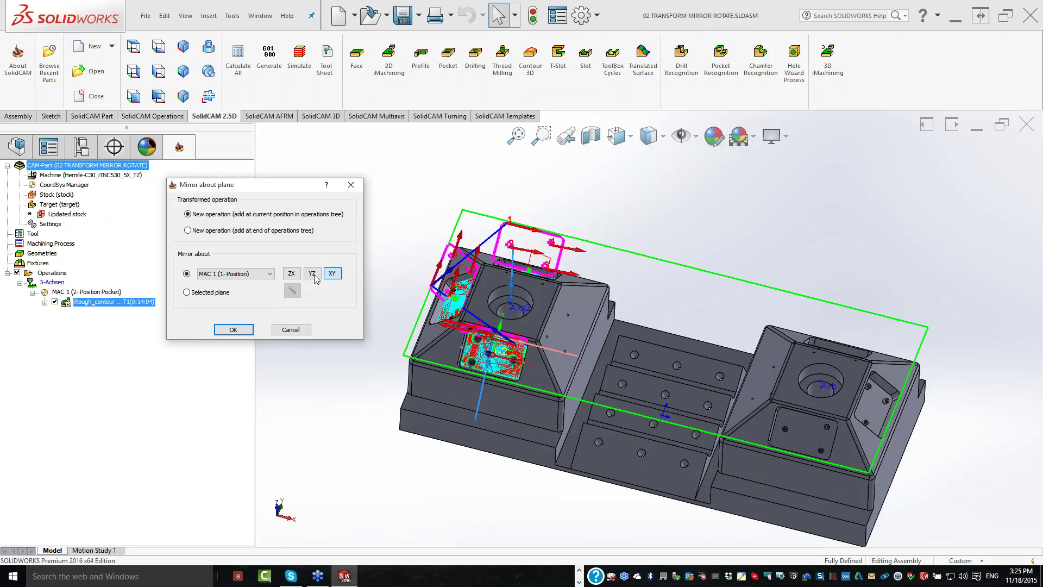
click(314, 274)
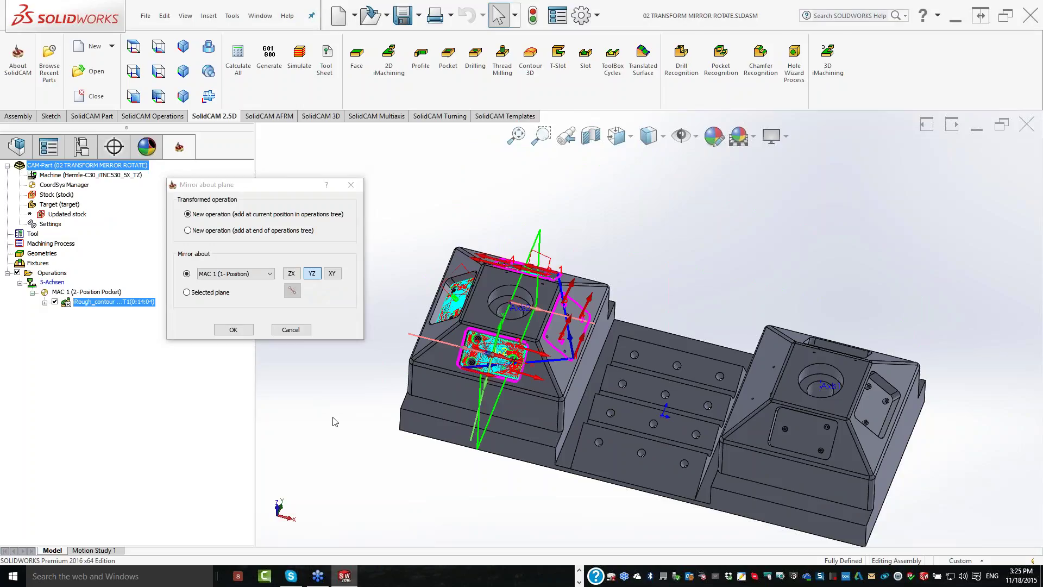
scroll(335, 422, down, 2)
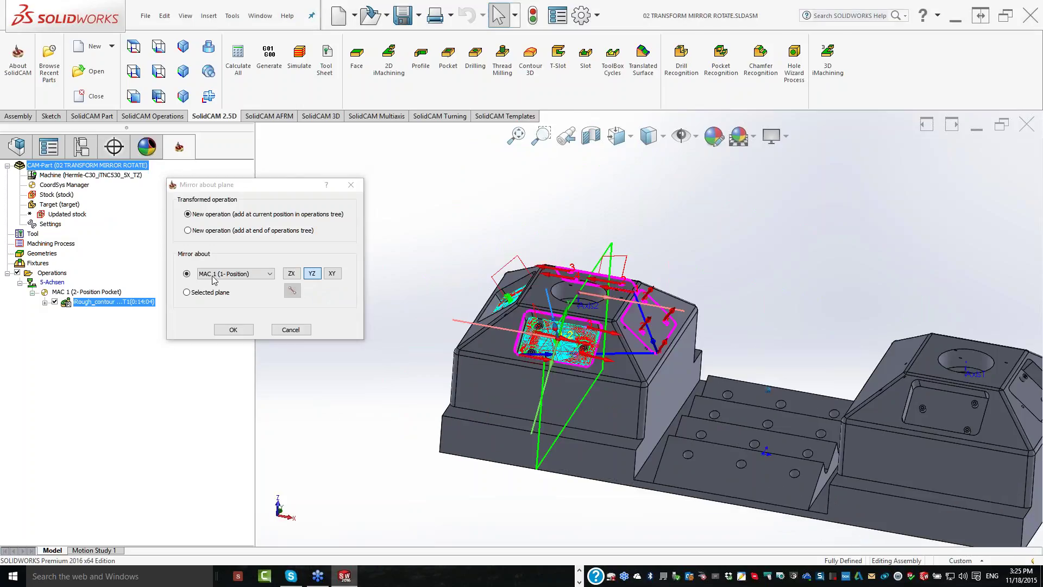
click(212, 275)
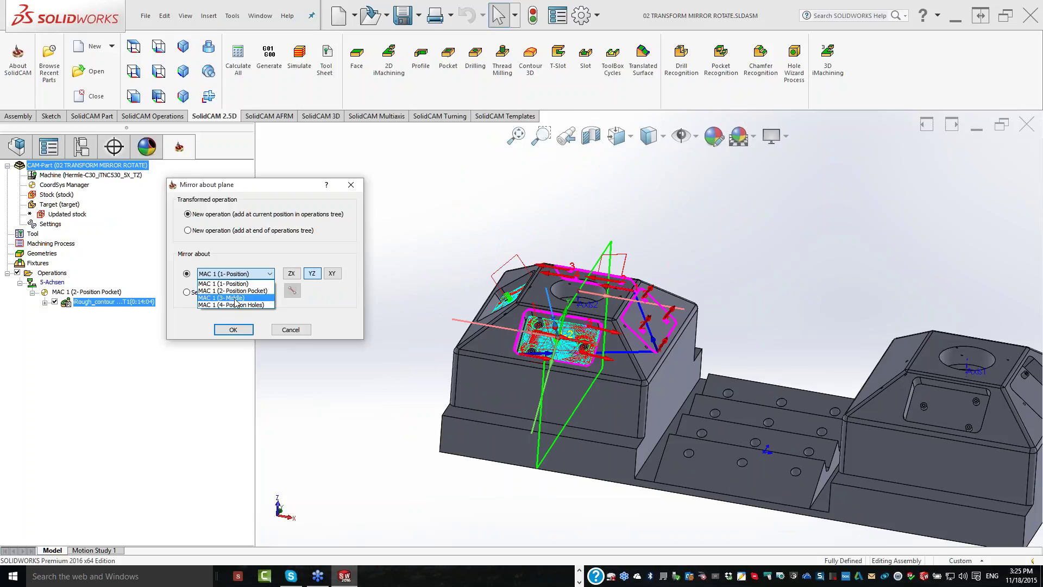
click(236, 297)
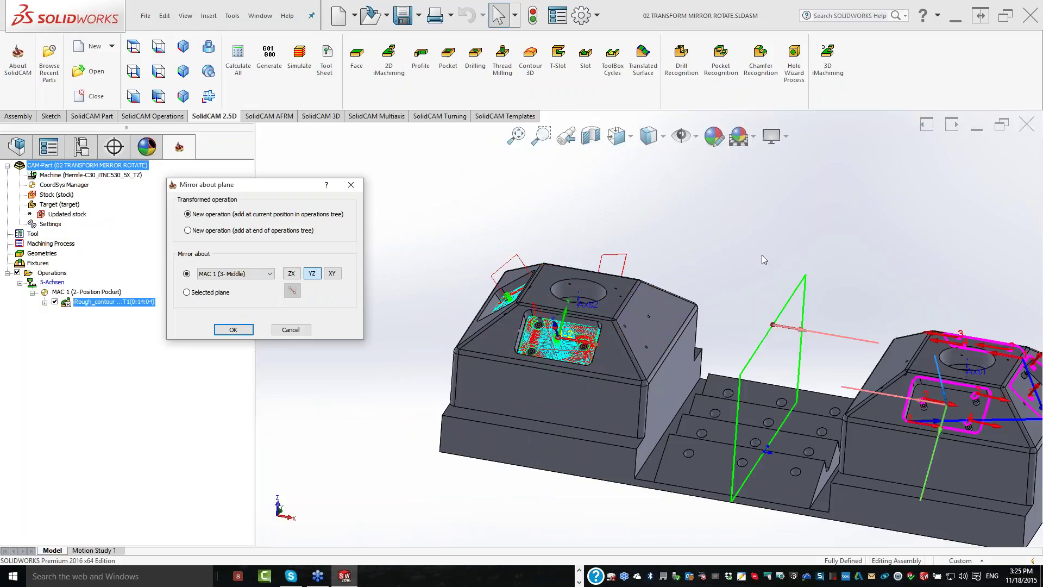
click(762, 255)
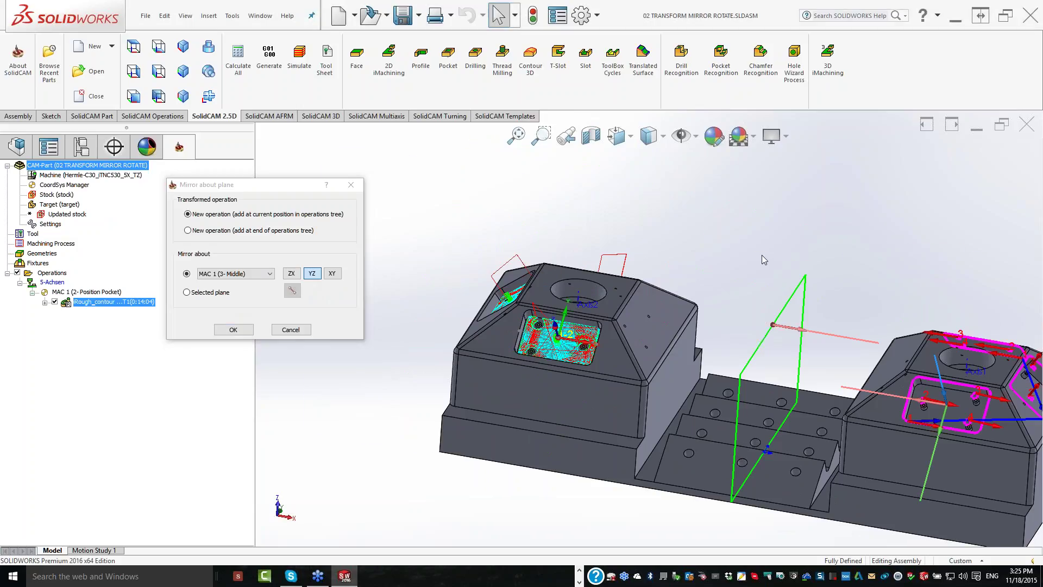
scroll(491, 248, down, 2)
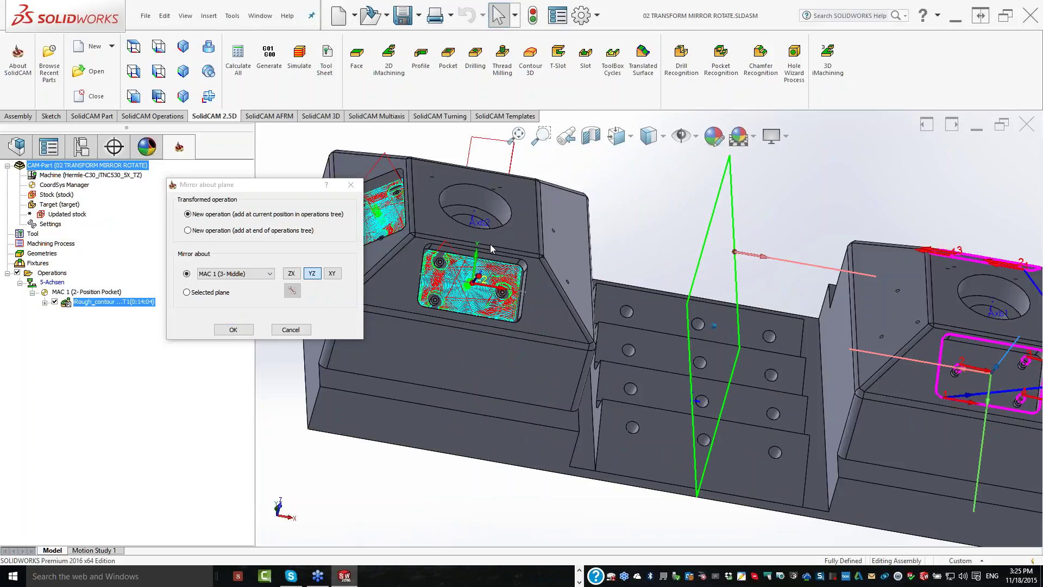
key(ctrl+1)
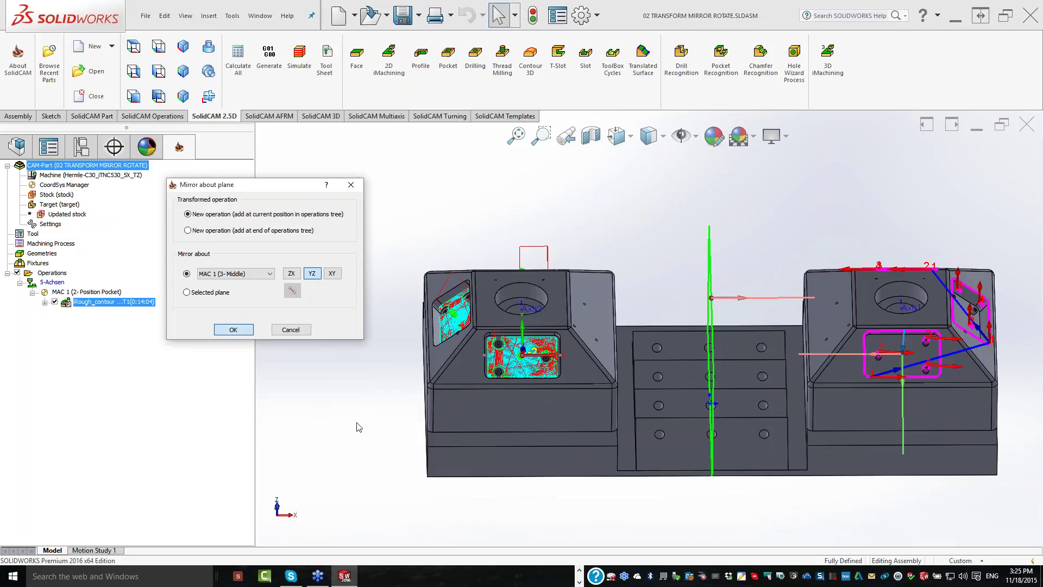
key(Return)
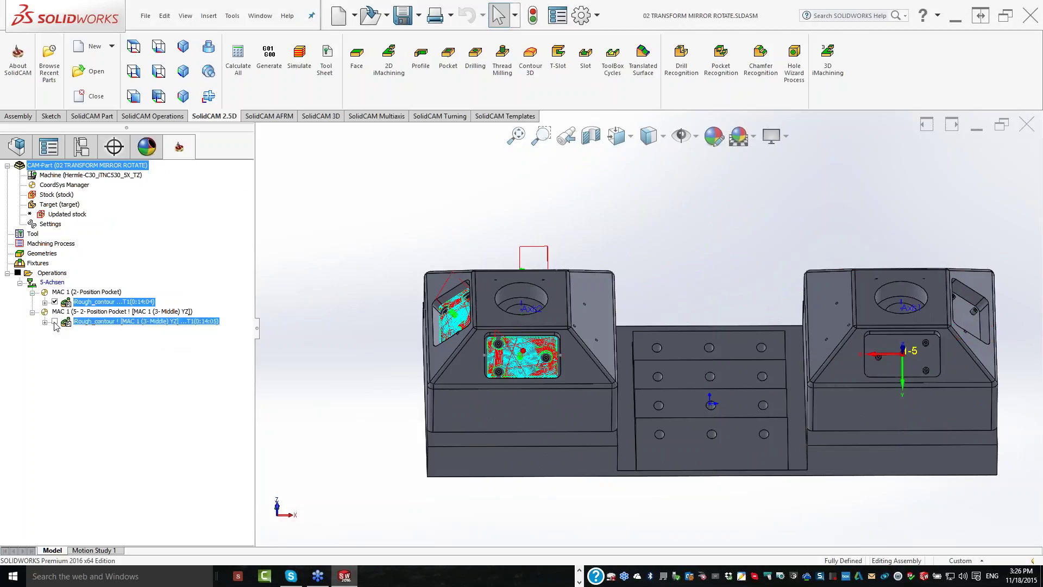
click(54, 322)
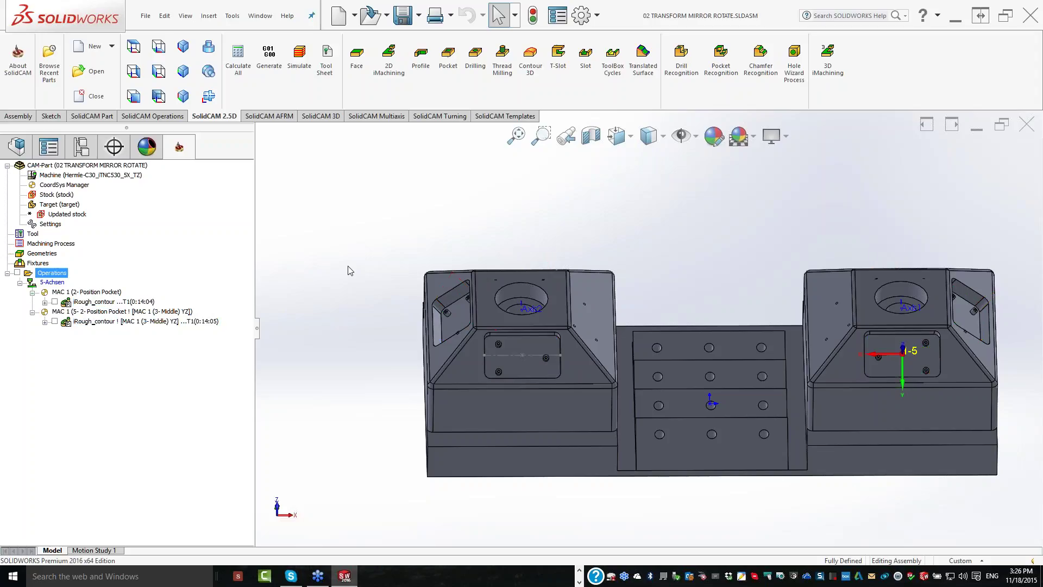
Switch to an isometric view and start a new Drilling operation
key(ctrl+7)
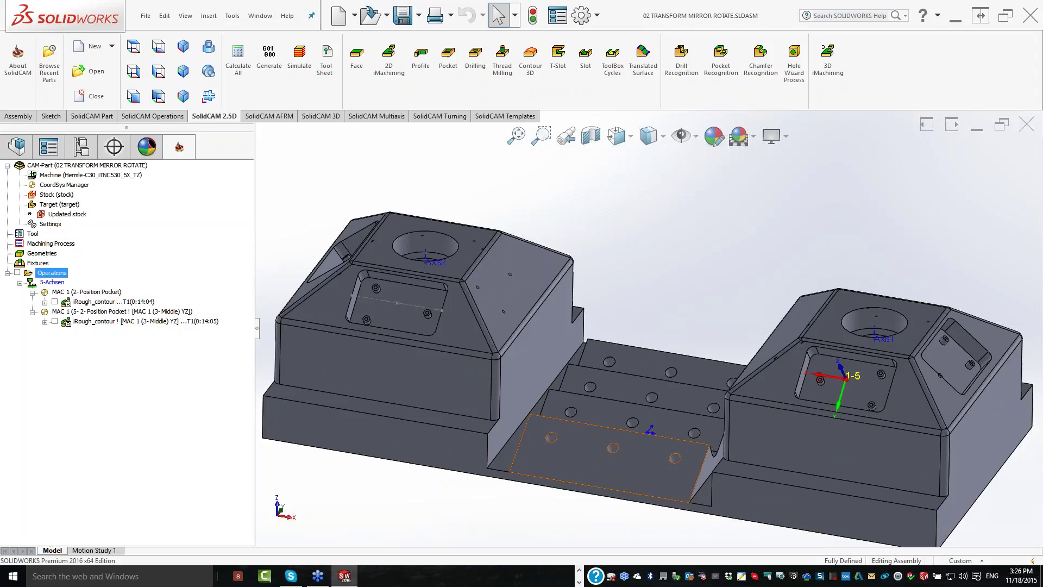
click(467, 74)
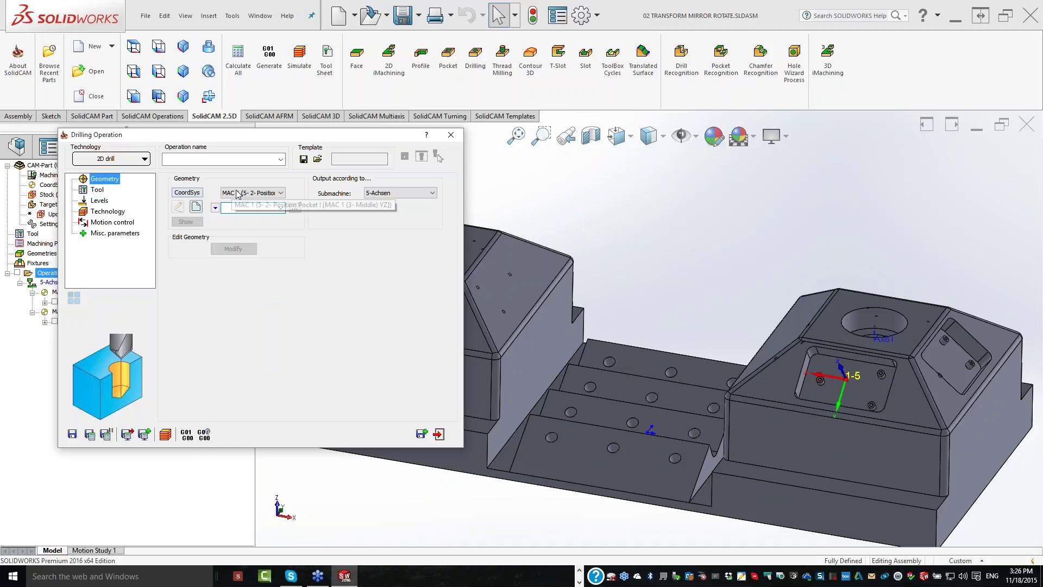
Use the MAC 1 (4-Position Holes) coordinate system and begin picking the slanted-face hole
click(237, 194)
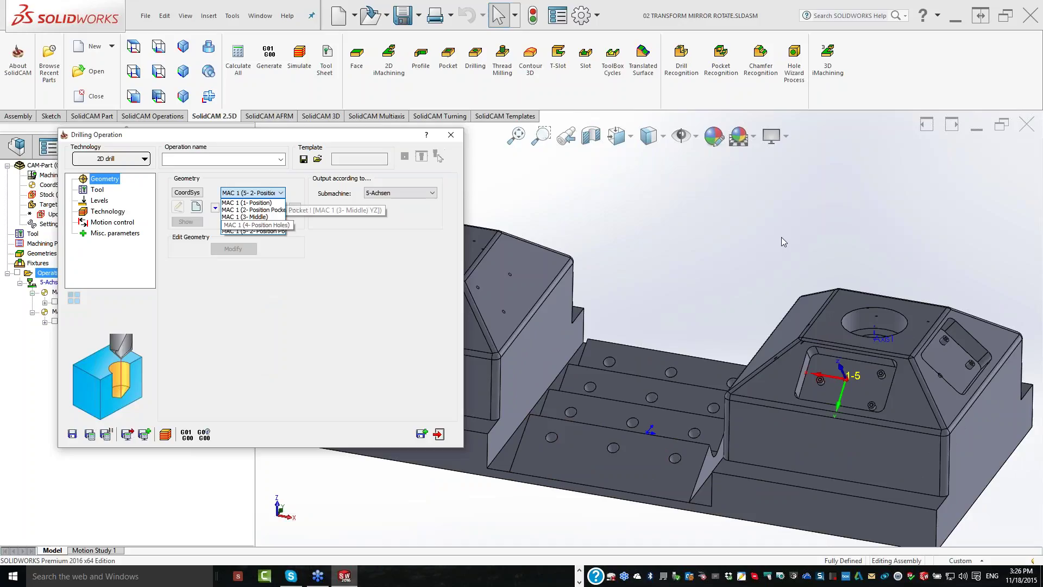
click(255, 224)
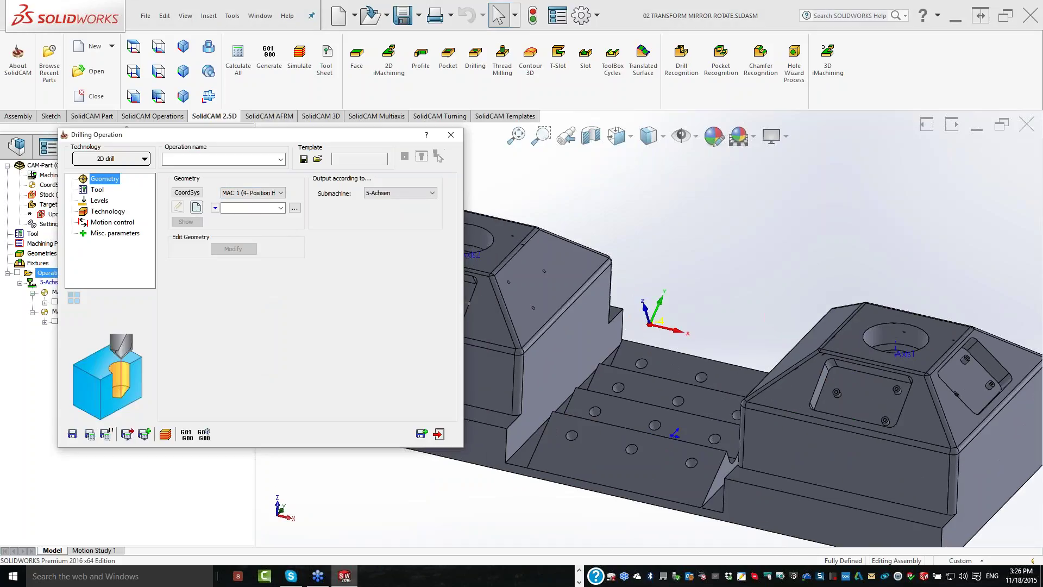
click(197, 206)
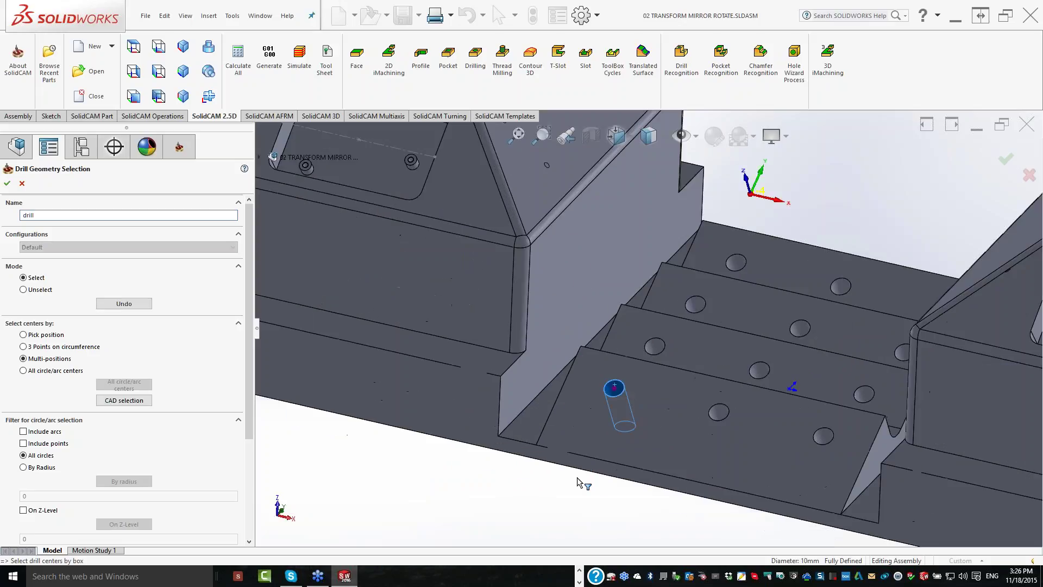
key(f)
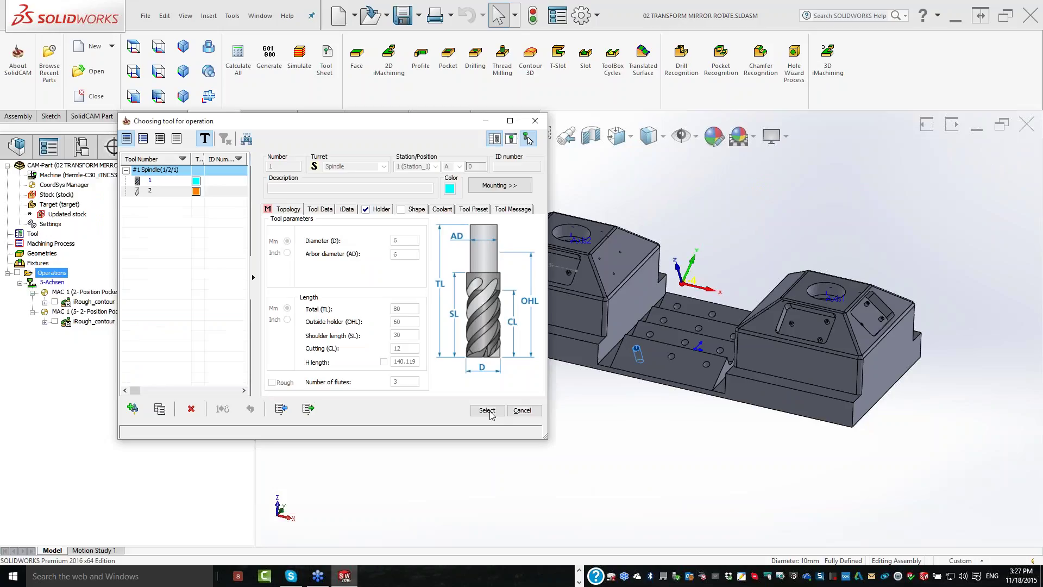
Drill with tool 2 using slanted-face levels and a 10 mm diameter-value depth, then calculate
click(489, 411)
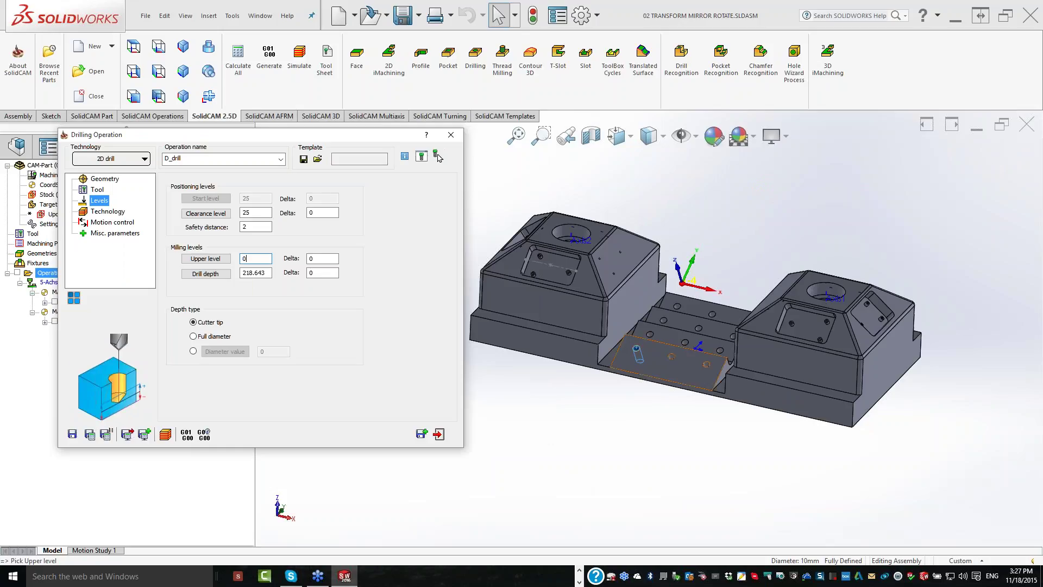
click(649, 359)
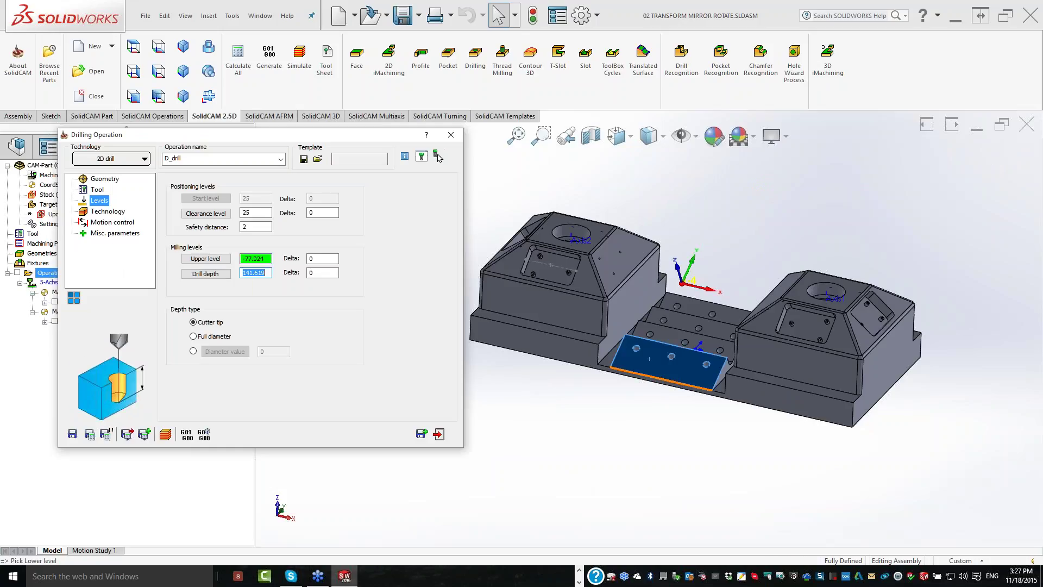
click(662, 368)
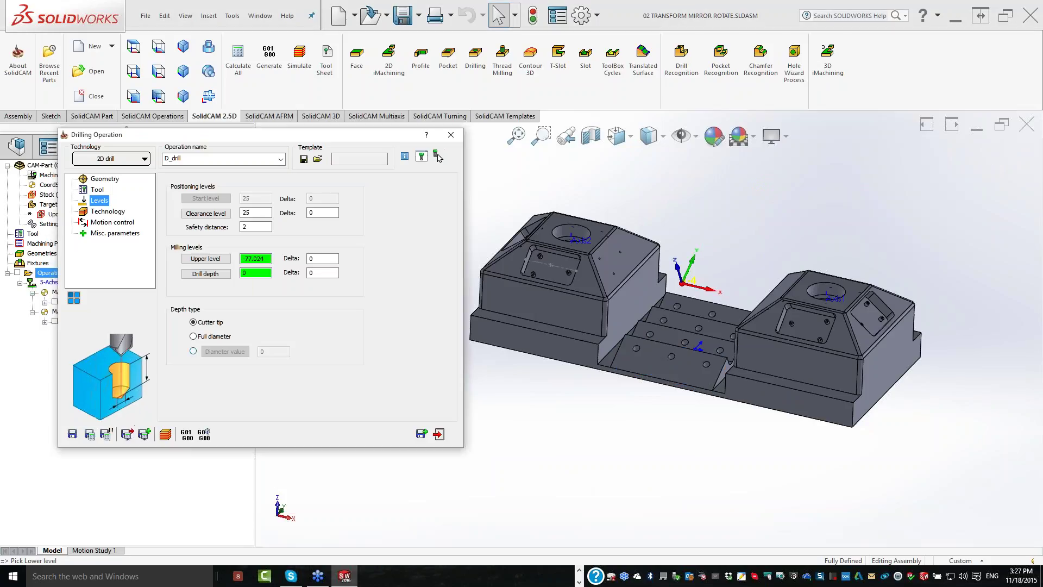
key(Down)
key(Down)
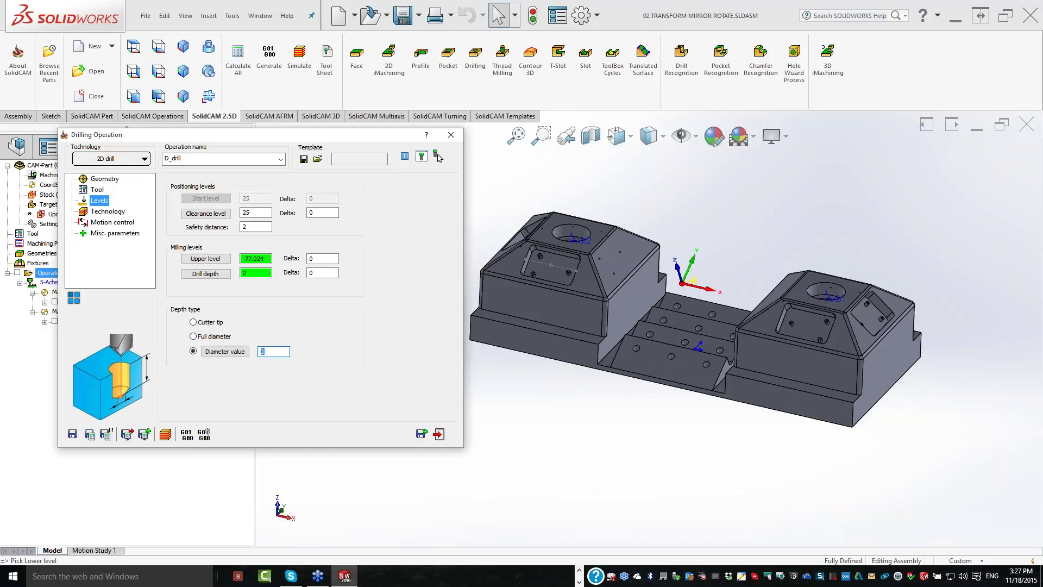
text(10)
click(92, 436)
scroll(596, 365, down, 3)
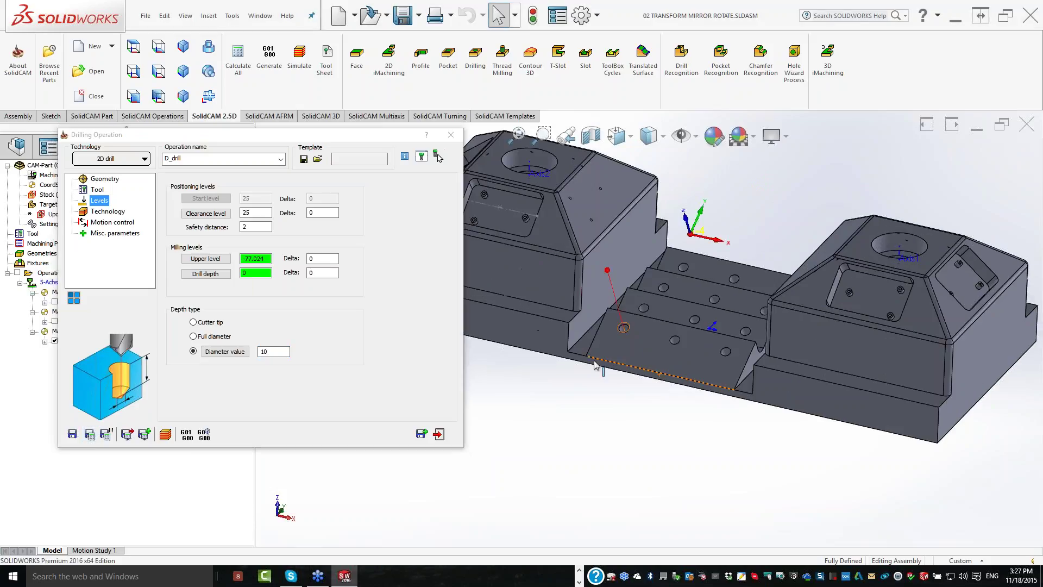
scroll(624, 333, down, 2)
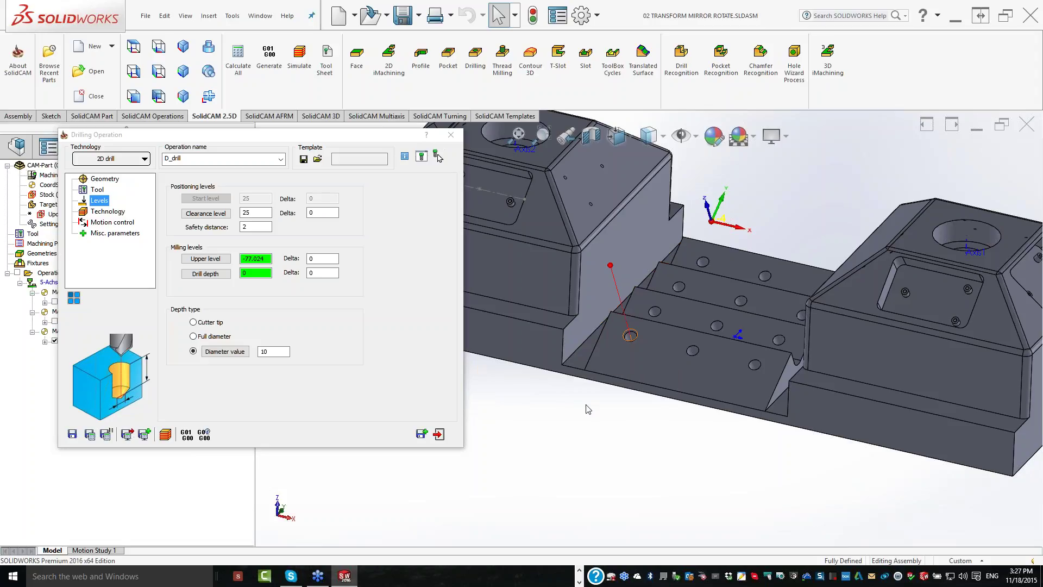
middle_drag(588, 408, 619, 380)
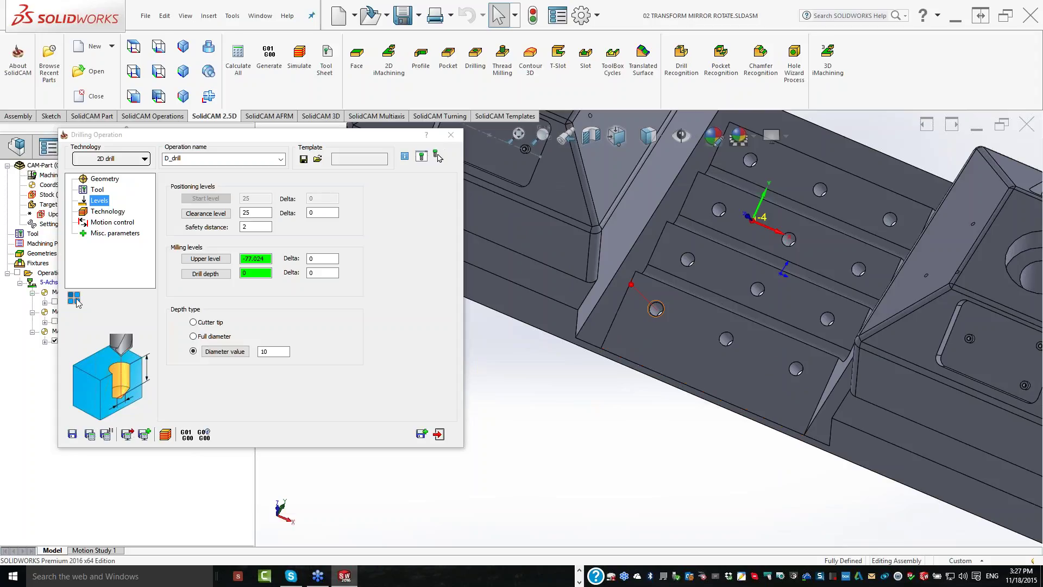
Start a matrix translation transformation on D_drill using custom axes
click(77, 299)
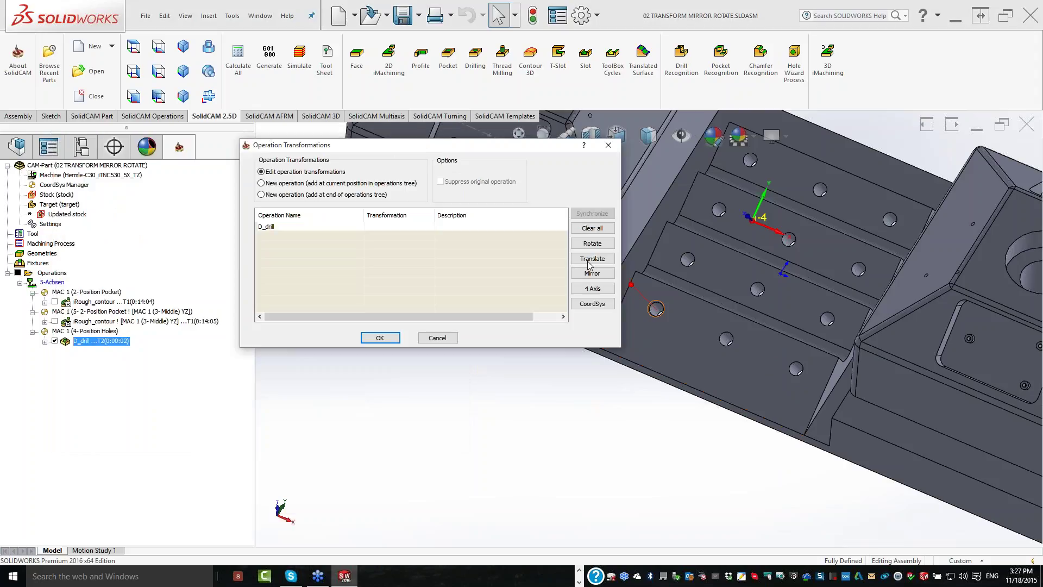
click(589, 262)
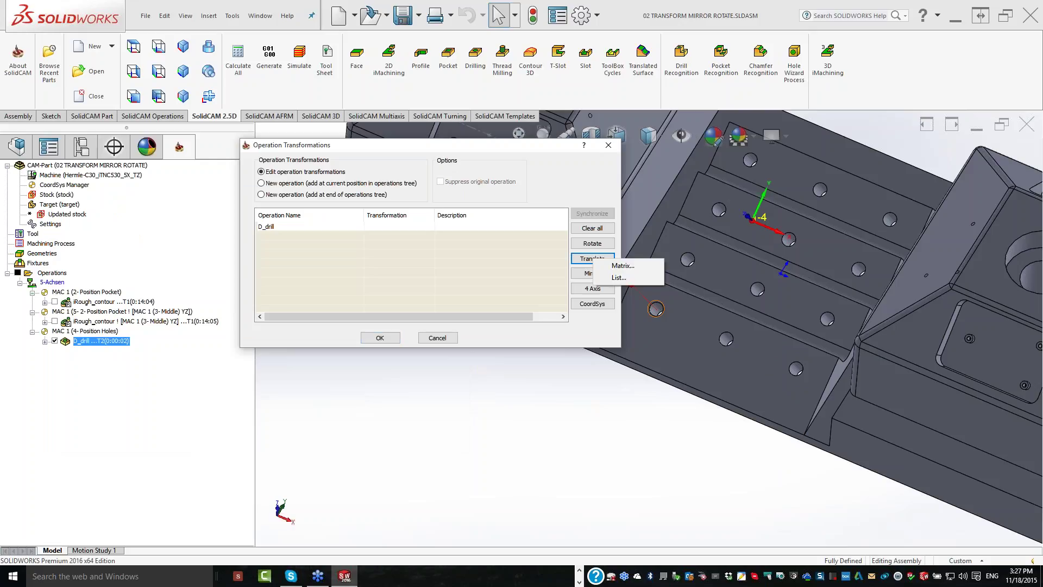
click(622, 266)
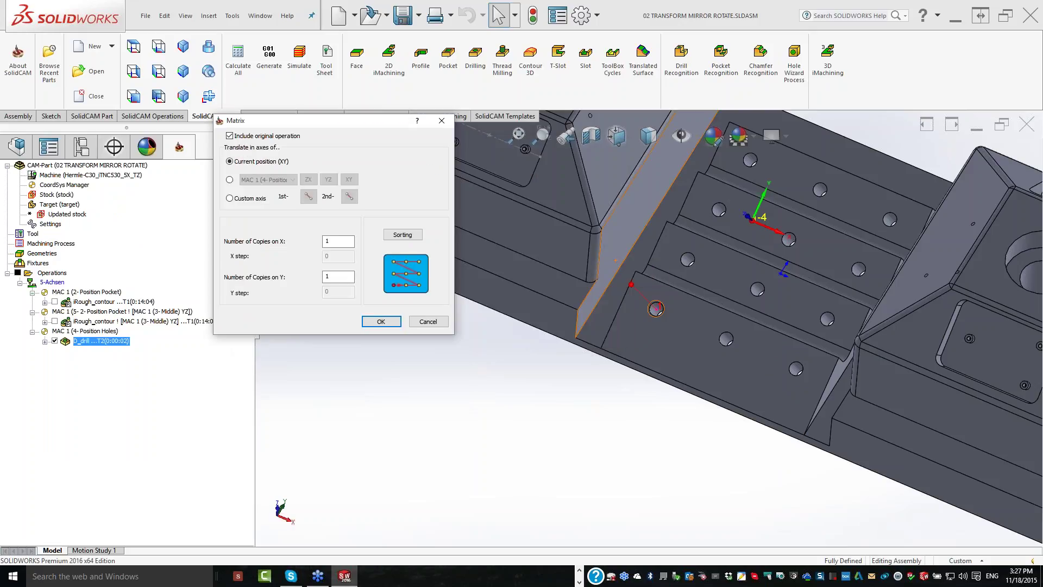
click(247, 197)
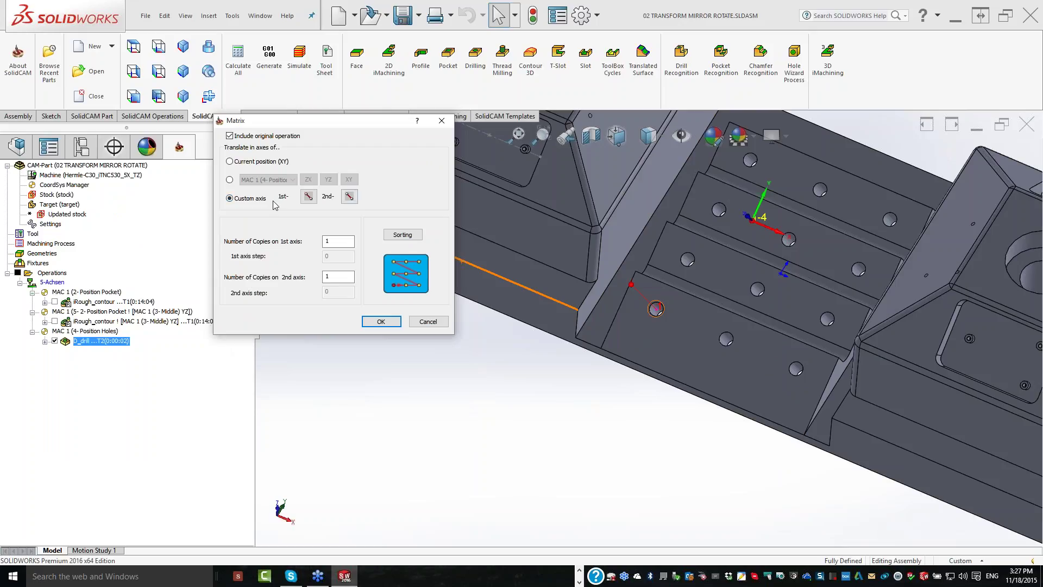
Set the reversed slanted-face bottom edge as first axis and the fixture's long edge as second
click(314, 200)
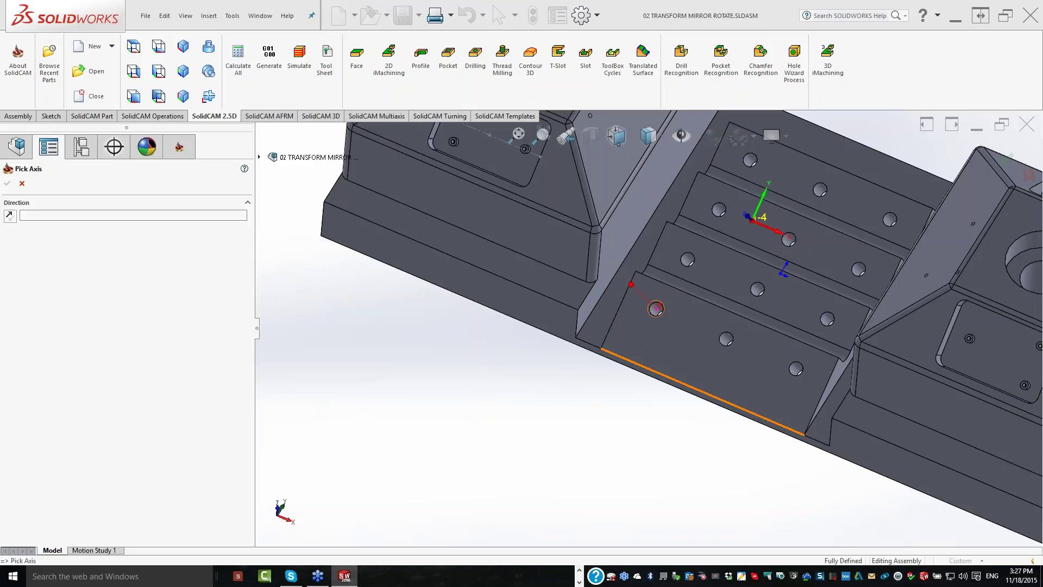
click(627, 360)
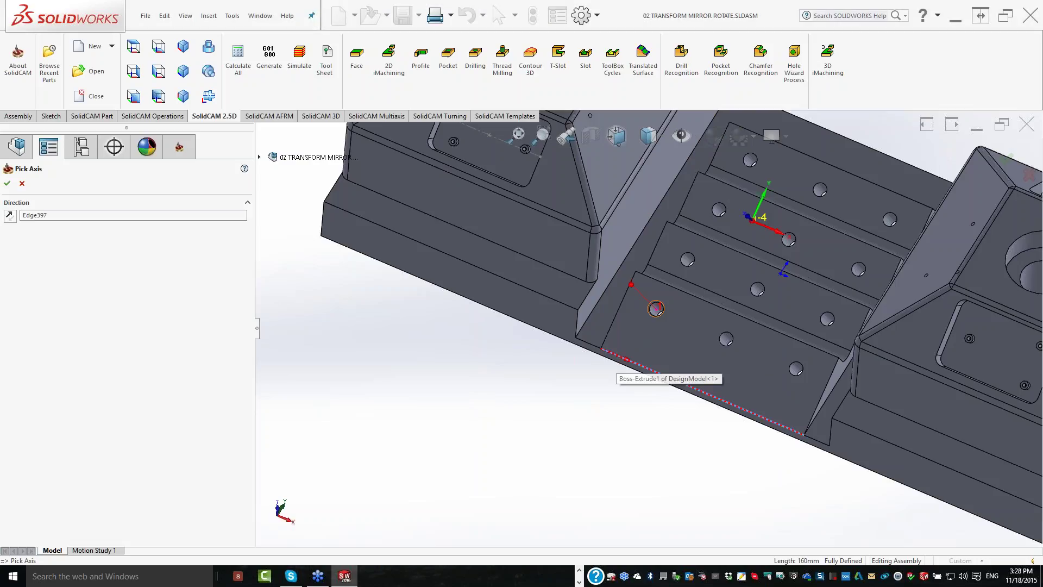
click(6, 217)
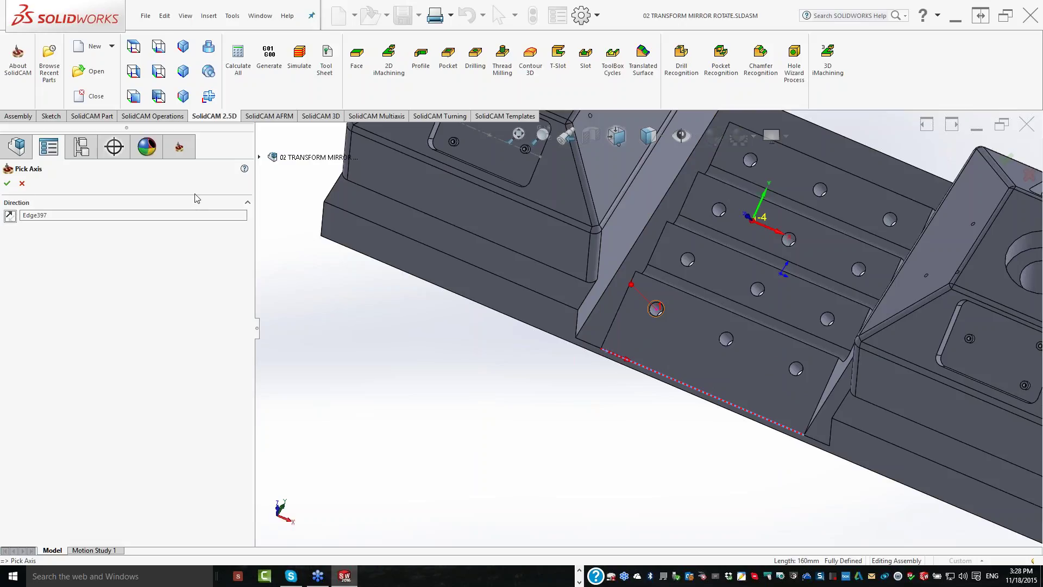
key(Return)
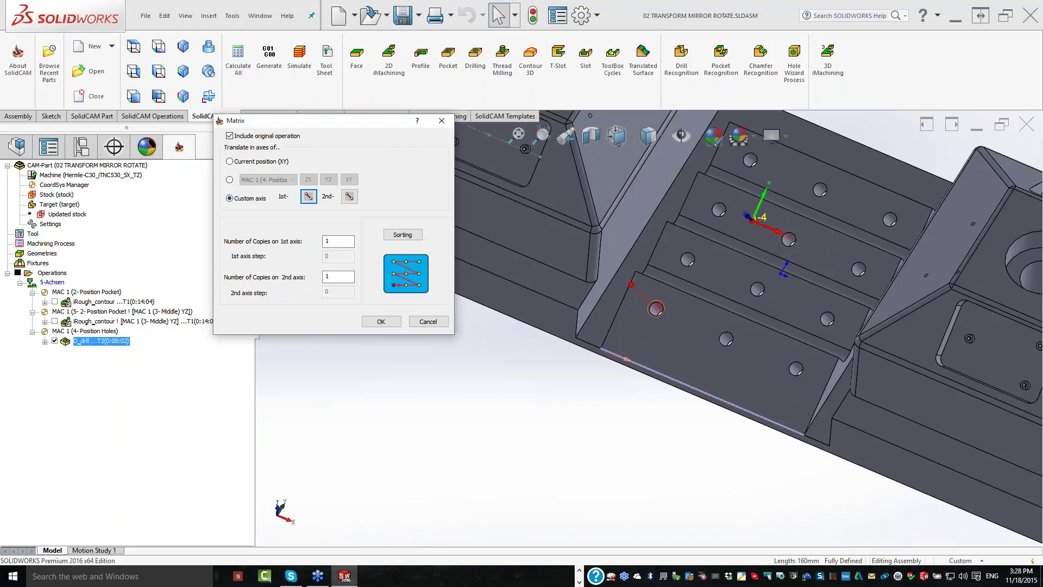
click(348, 196)
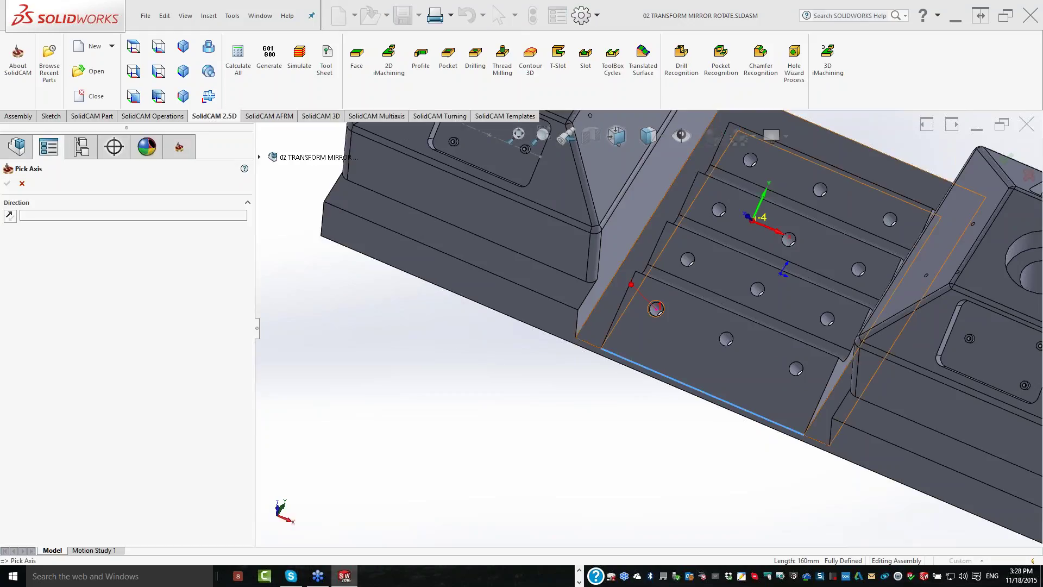
click(587, 317)
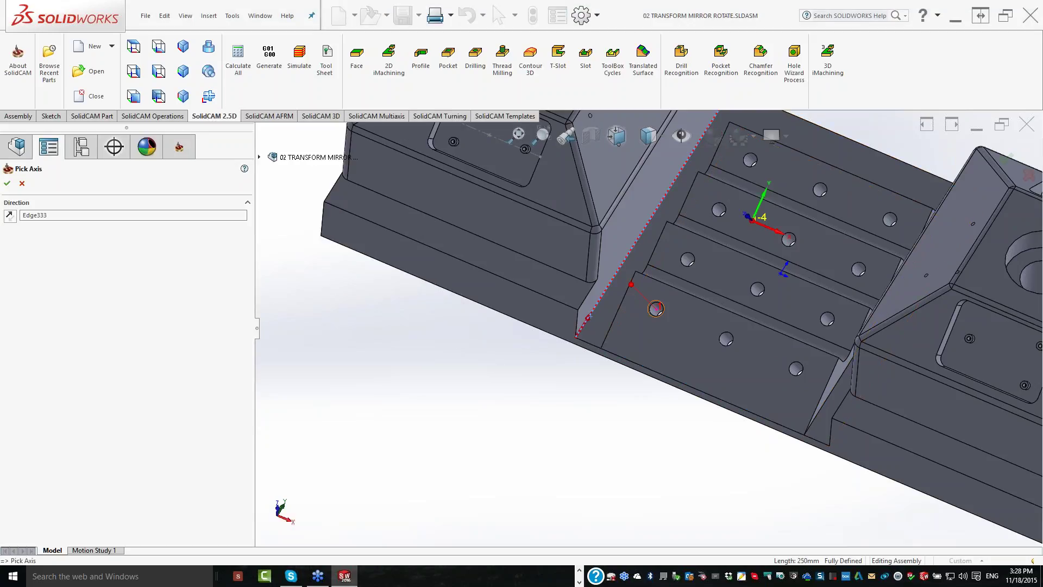
Set the matrix to 3 copies at step 55 and 4 copies at step 50
click(7, 183)
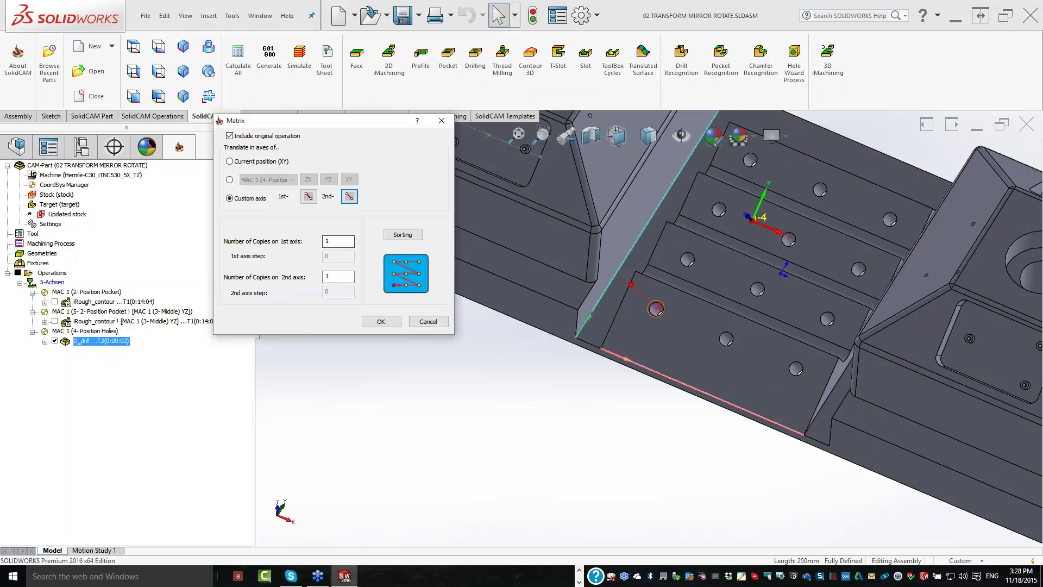
key(Tab)
text(3)
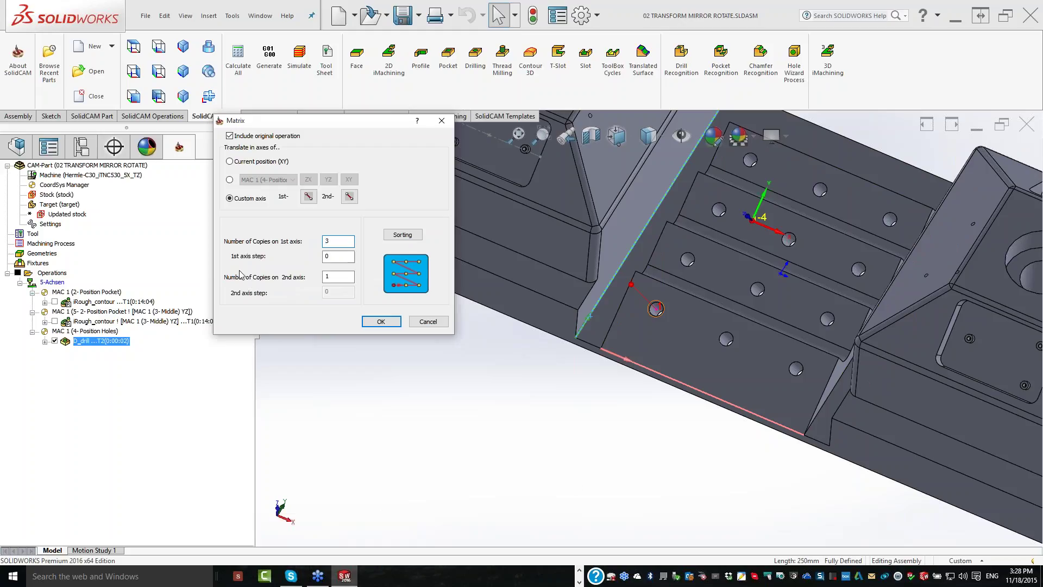
key(Tab)
text(55)
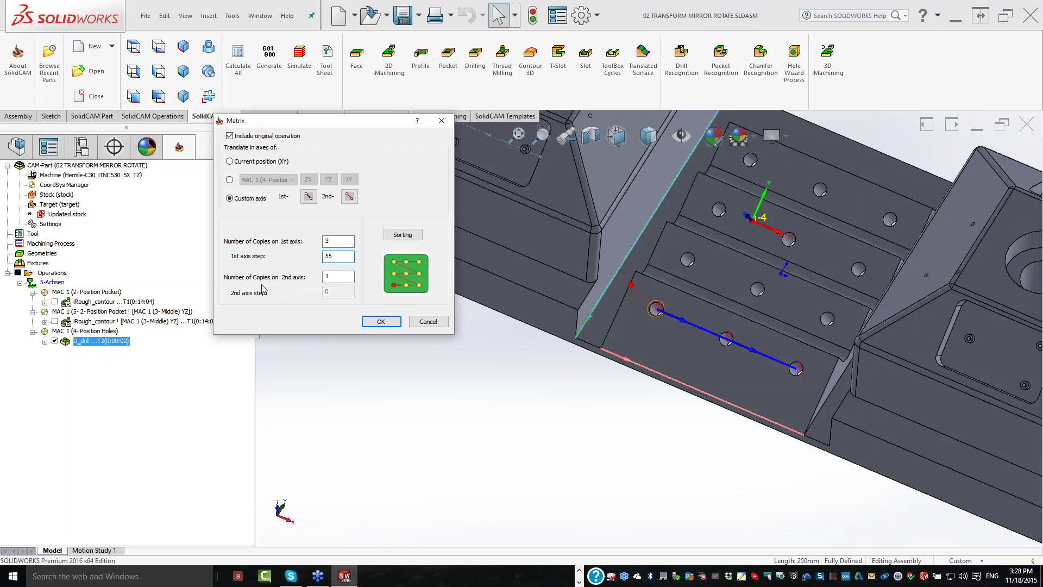
key(Tab)
text(4)
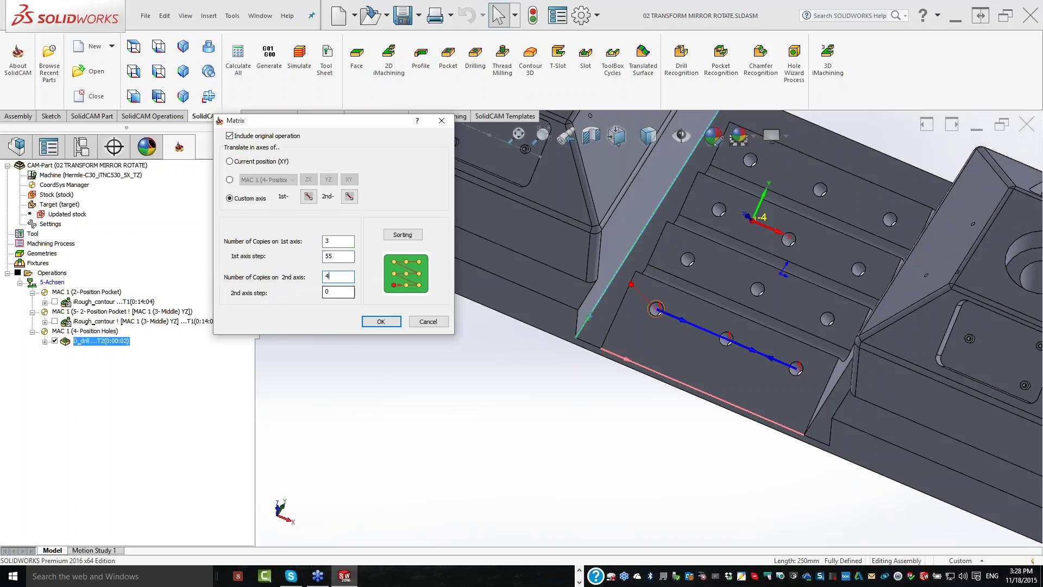
key(Tab)
text(500)
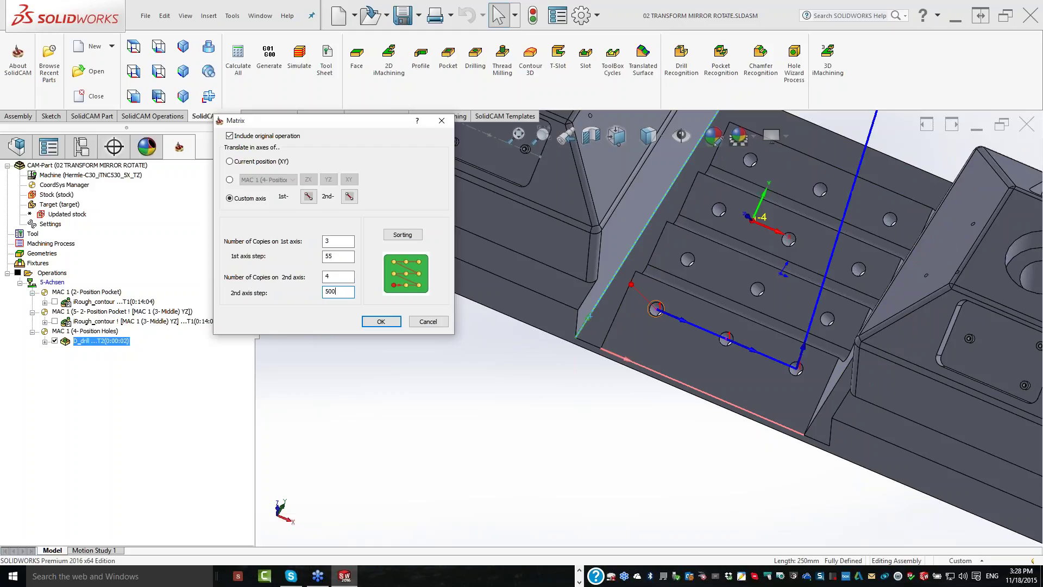
key(ctrl+a)
key(End)
key(ctrl+a)
text(50)
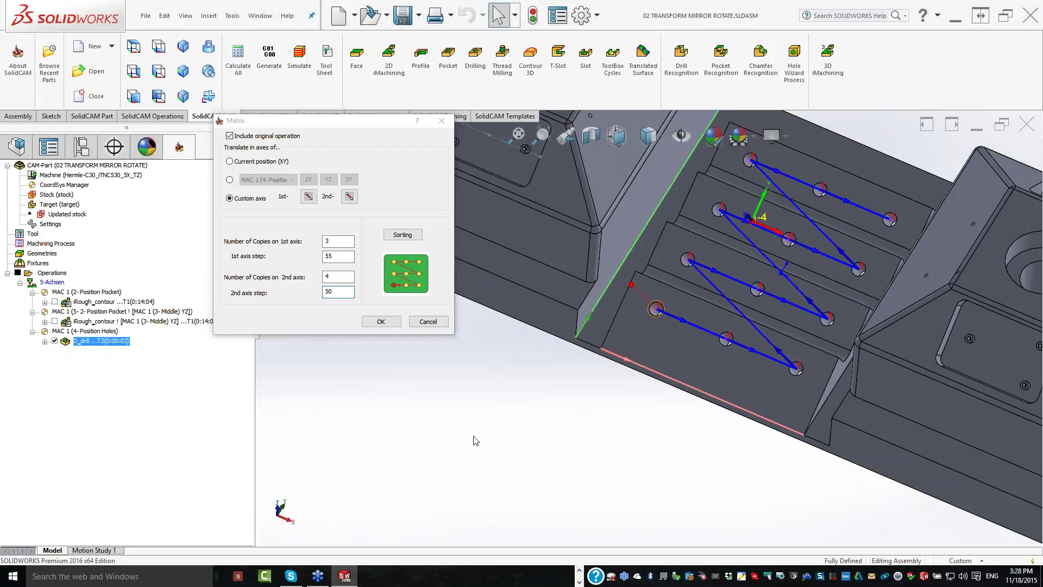
Choose horizontal serpentine drilling order and accept the matrix settings
middle_drag(475, 440, 549, 432)
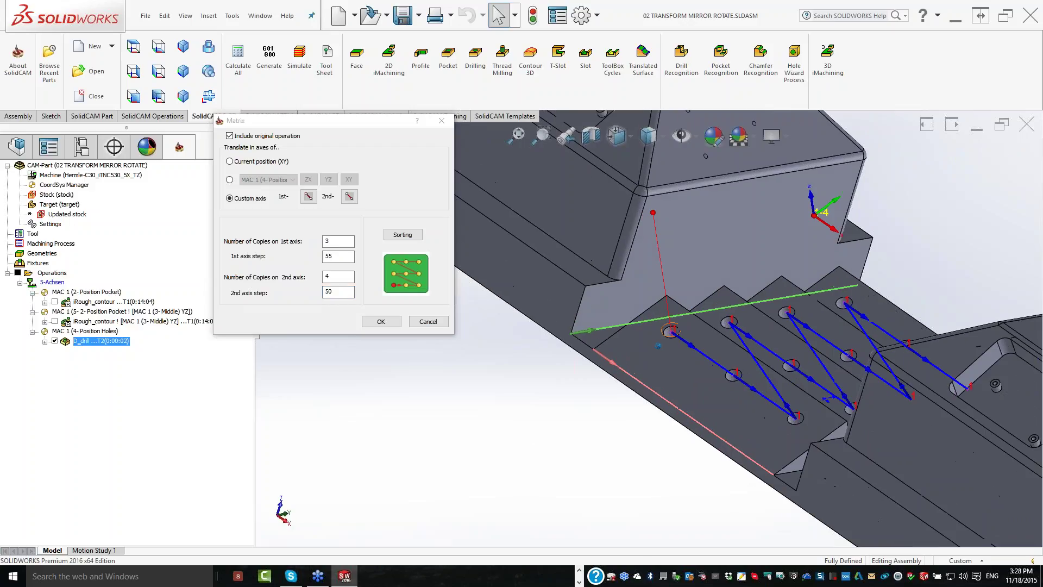
middle_drag(647, 334, 598, 326)
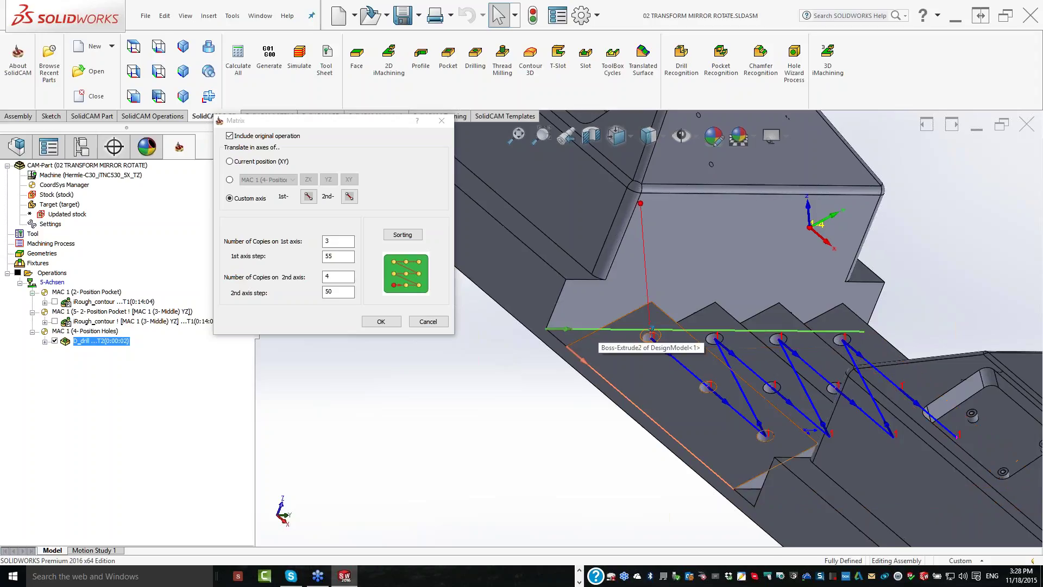
middle_drag(650, 334, 413, 277)
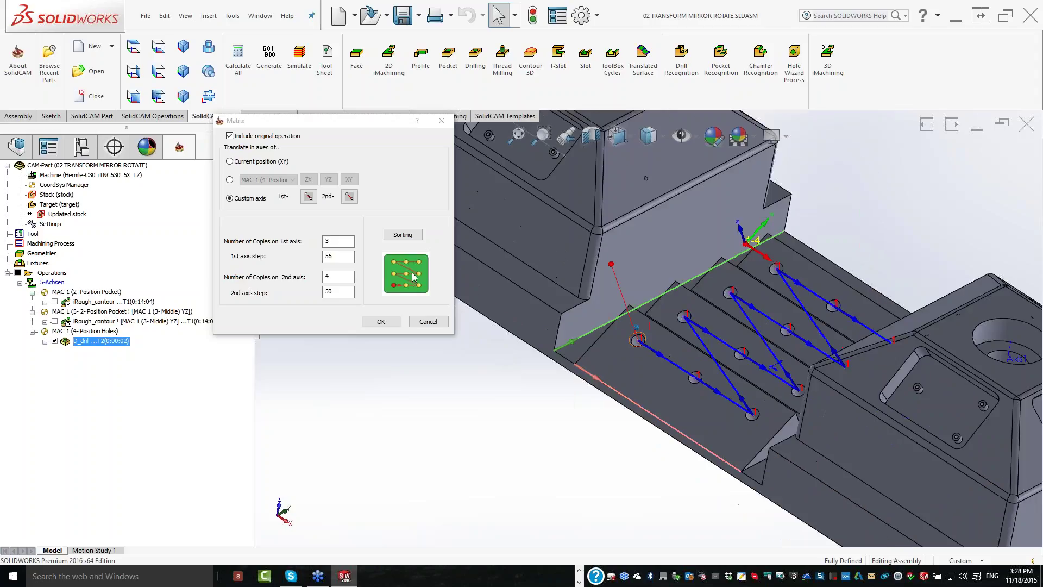
click(408, 238)
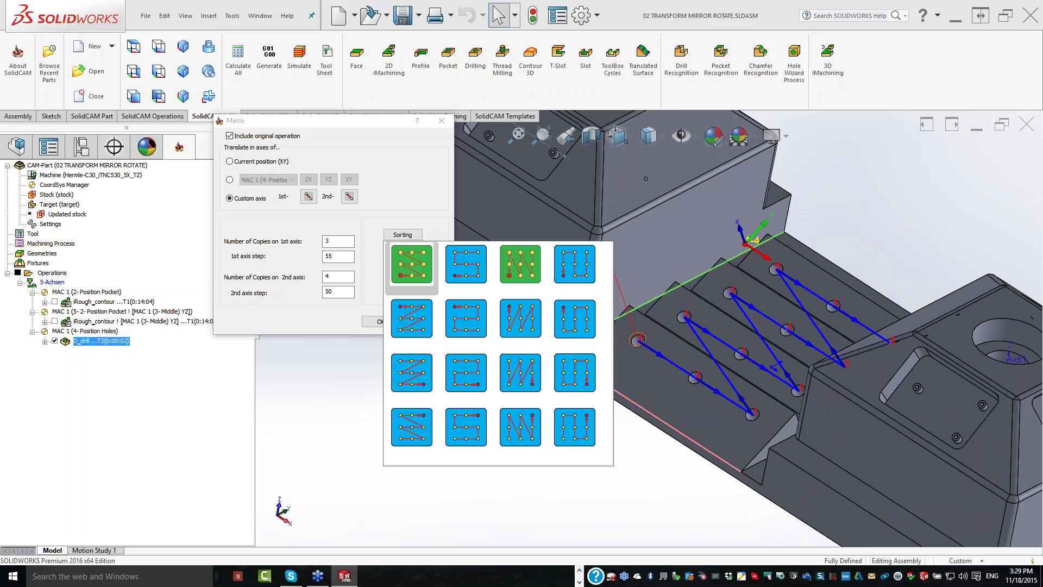
click(466, 264)
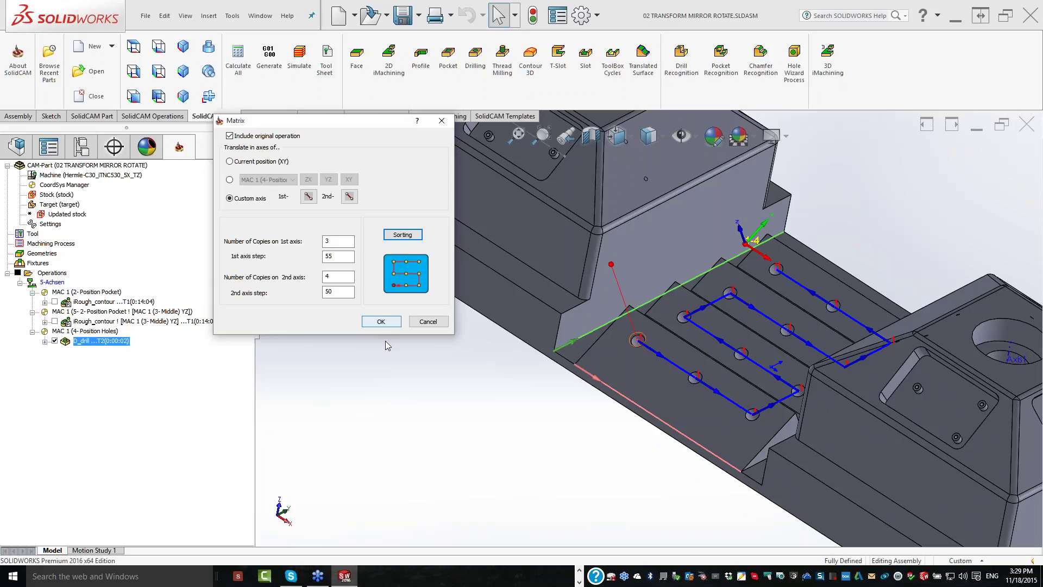
key(Return)
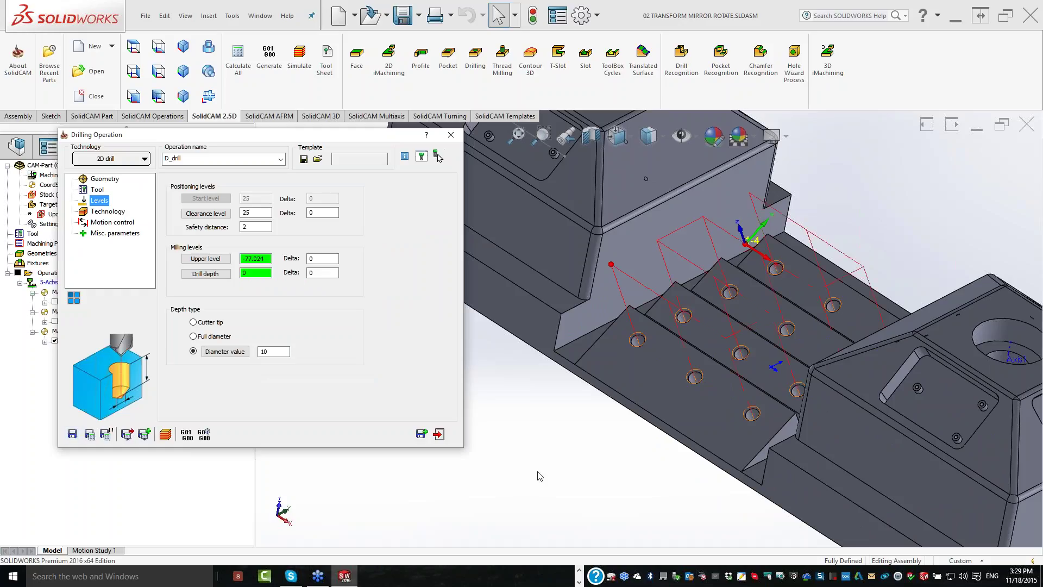
Recalculate D_drill and review its hole-grid toolpath in the machine simulation
click(438, 157)
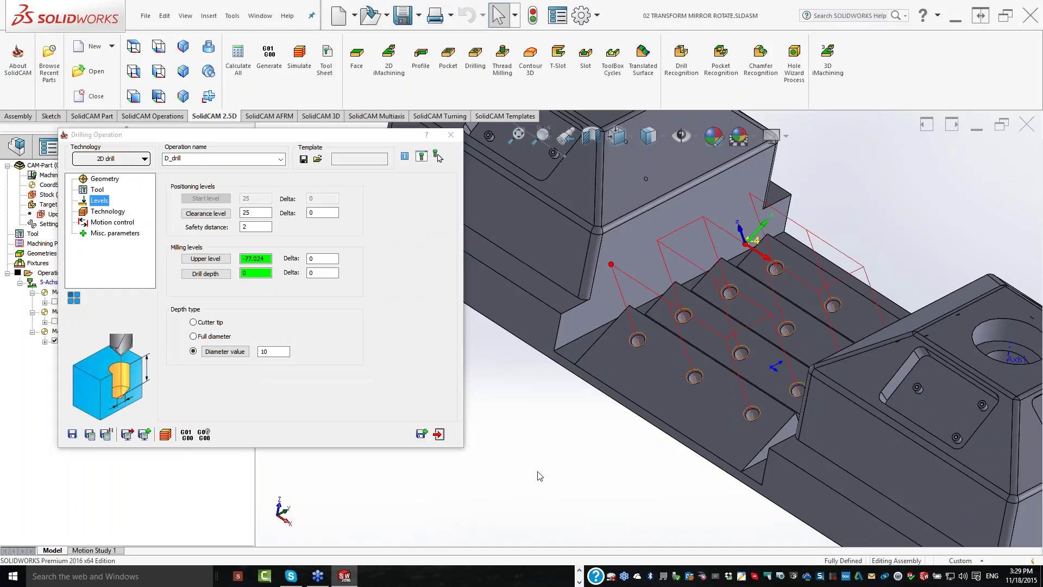
key(f)
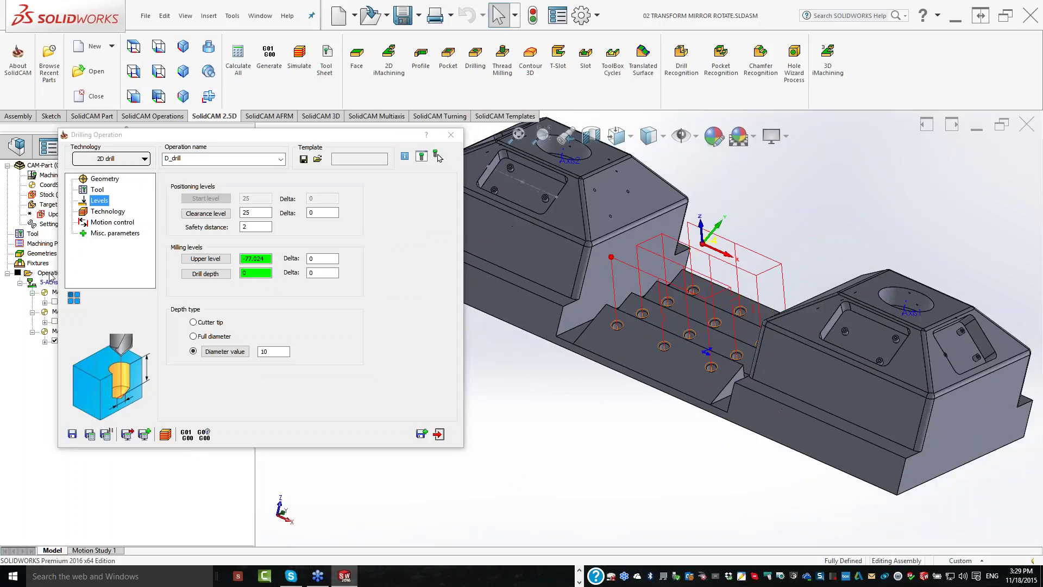
click(302, 66)
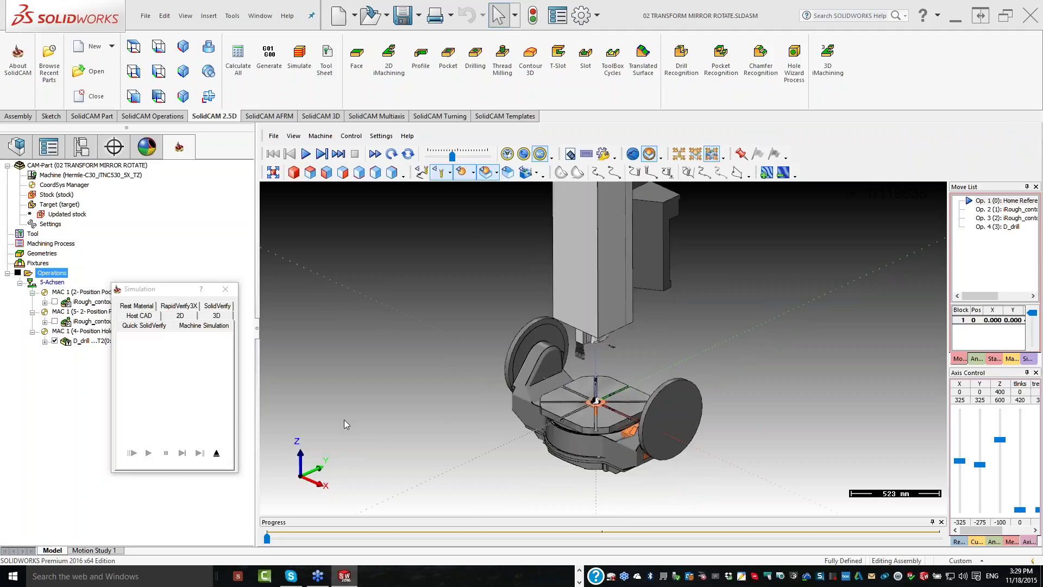
middle_drag(344, 419, 396, 393)
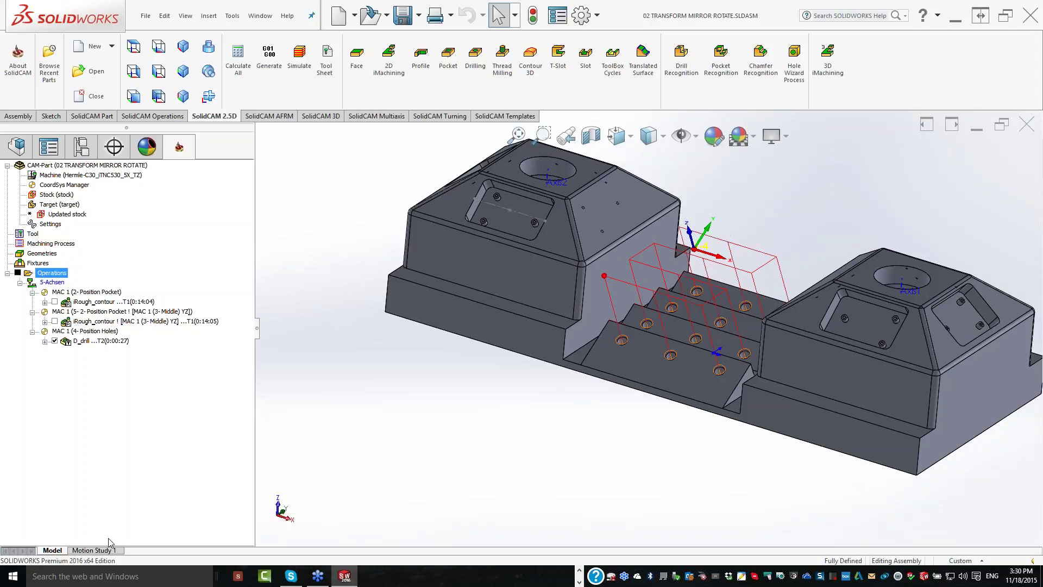
Create a machine setup placing the fixture at the picked XYZ point X 200, Y 0, Z -140
key(shift+F10)
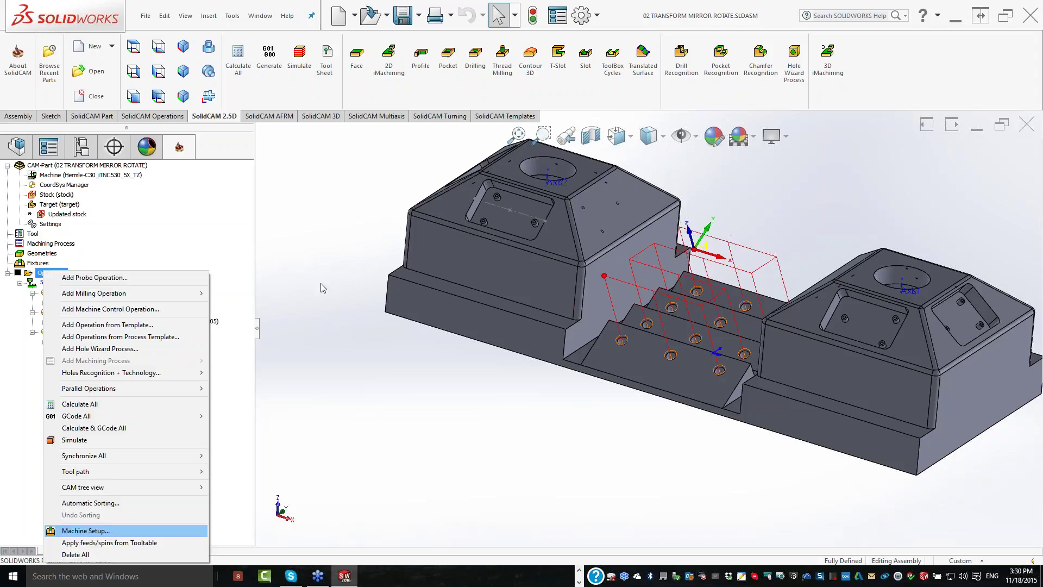
key(Return)
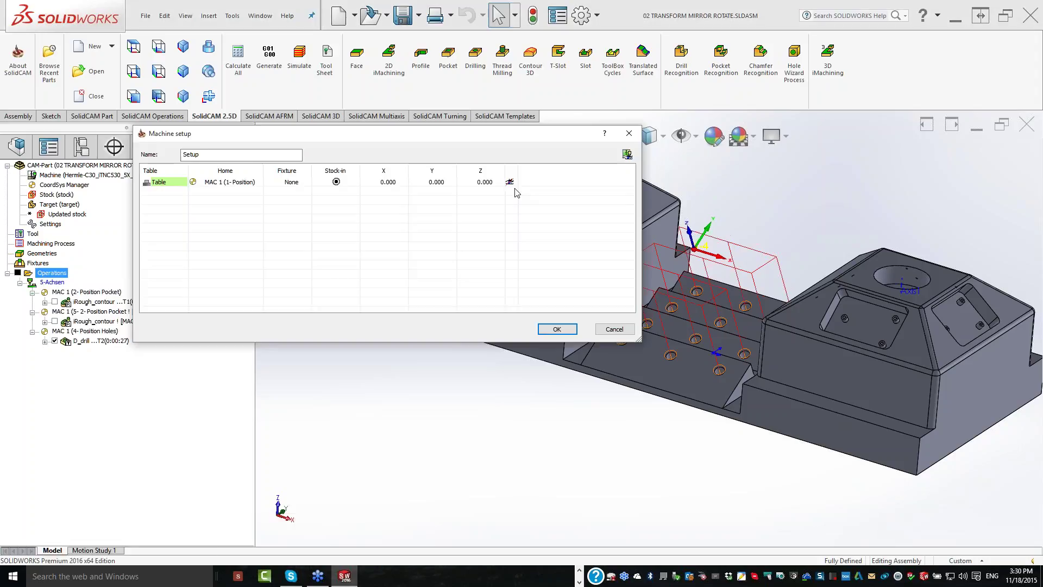
click(510, 182)
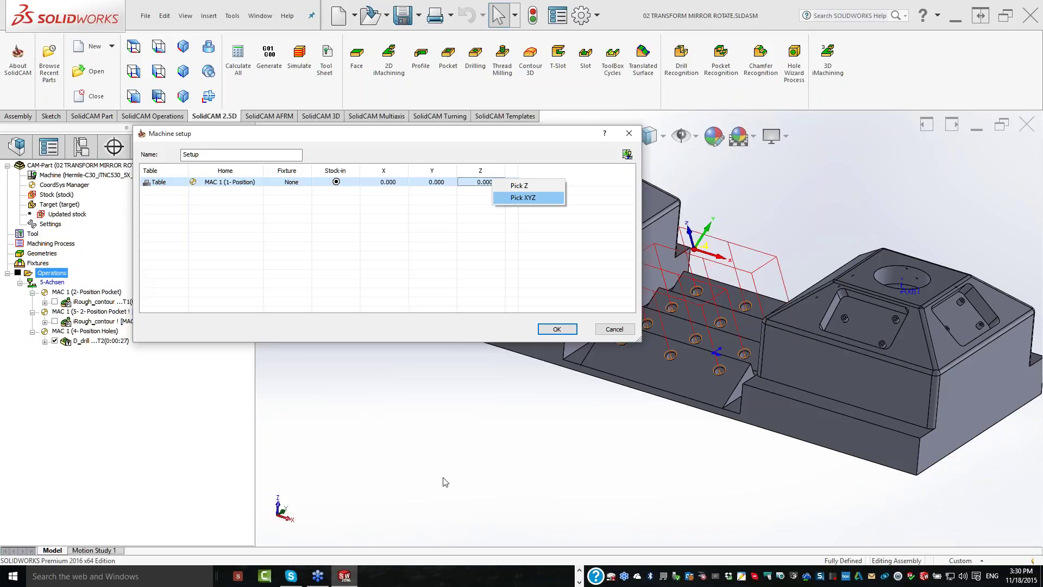
key(Return)
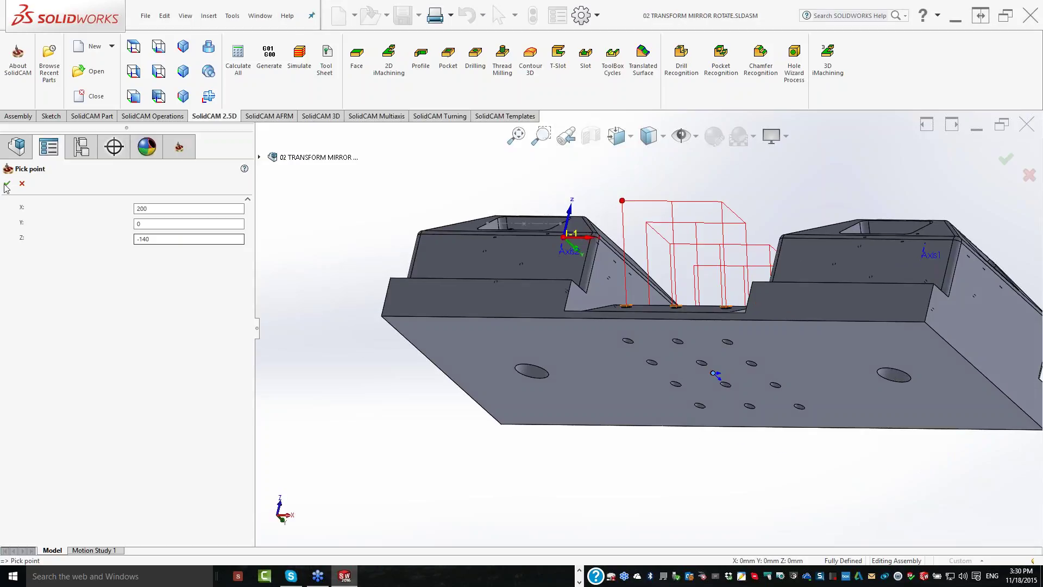
click(6, 185)
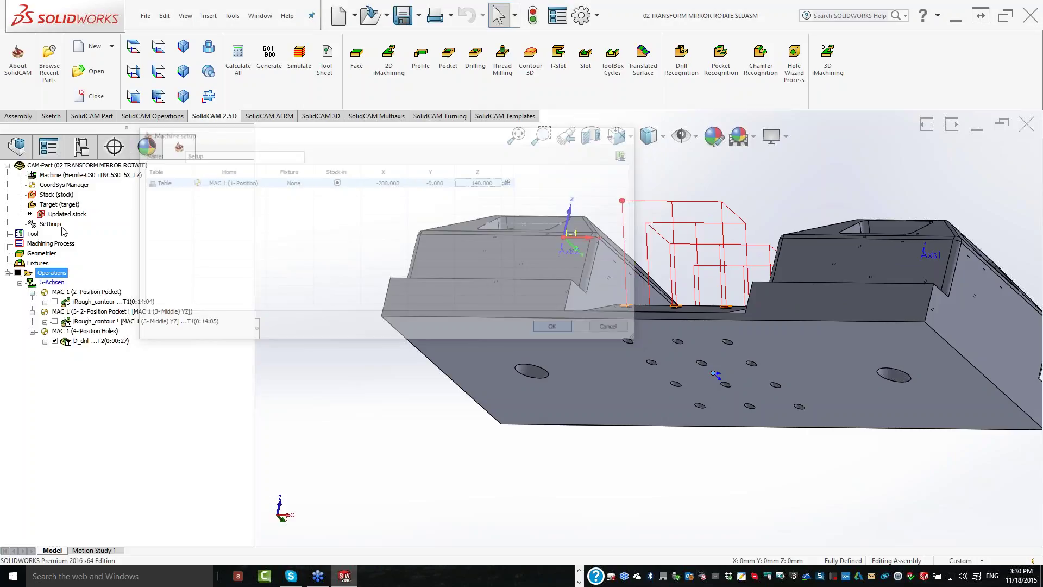
Play the machine simulation zoomed in on the fixture mounted on the Hermle C30 table
click(308, 66)
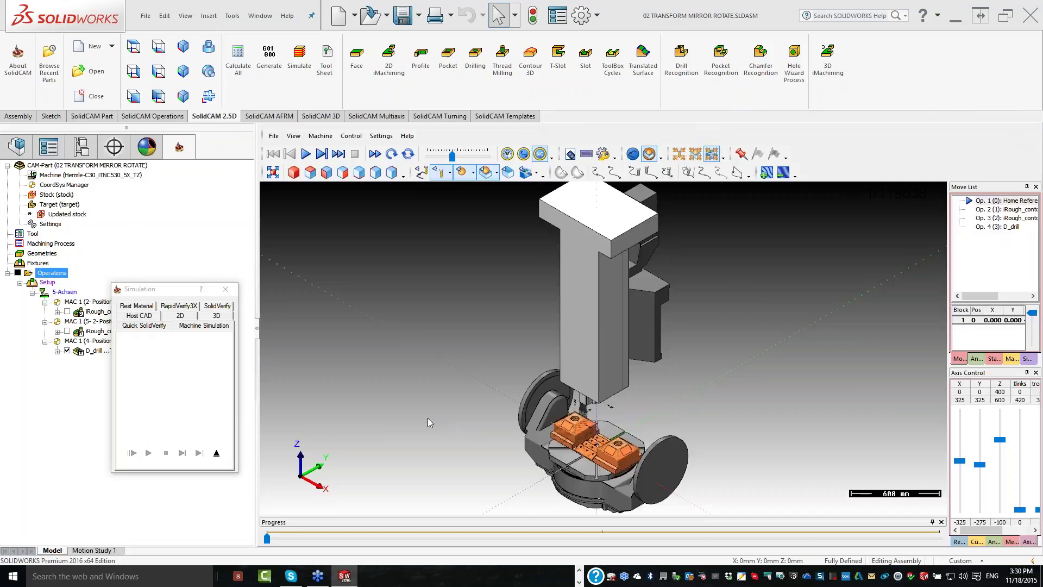
scroll(428, 418, up, 1)
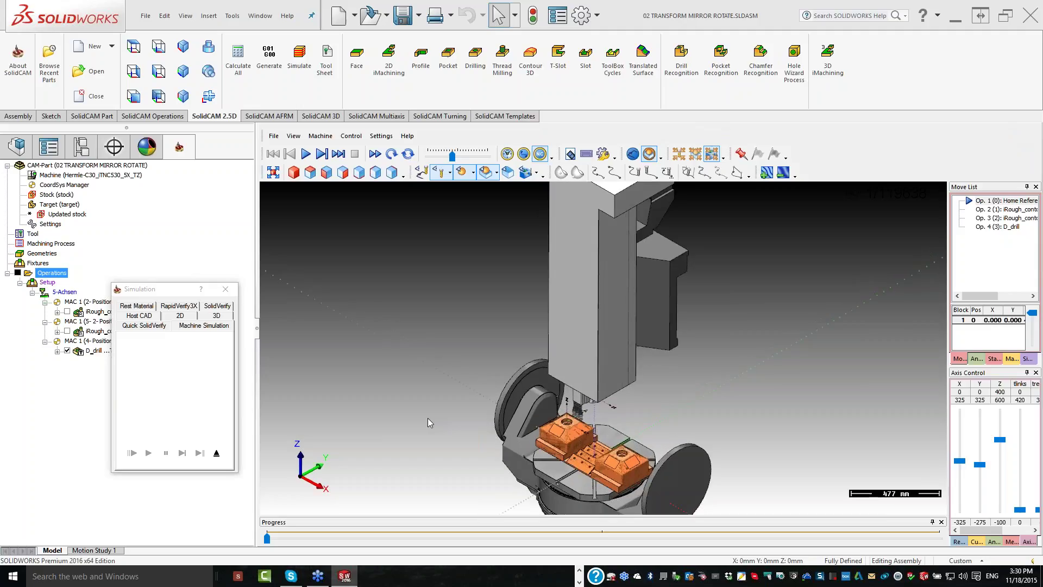
scroll(428, 418, up, 1)
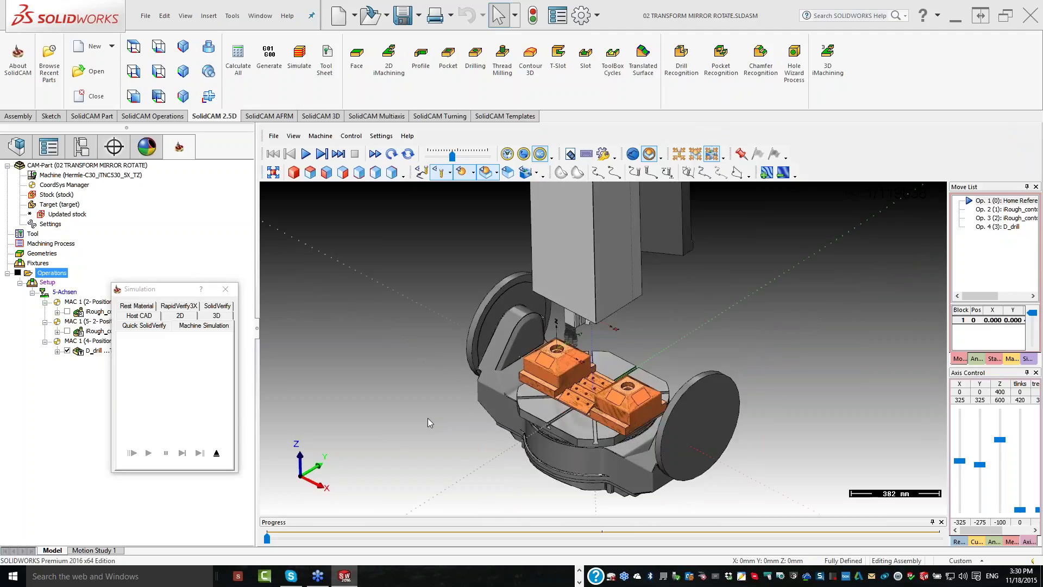
scroll(428, 418, up, 2)
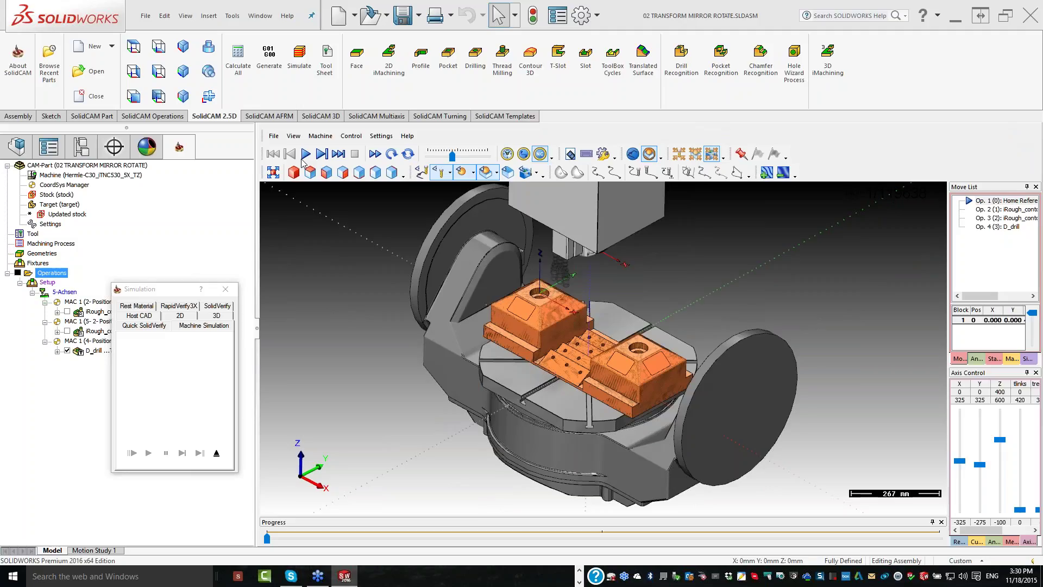
click(304, 156)
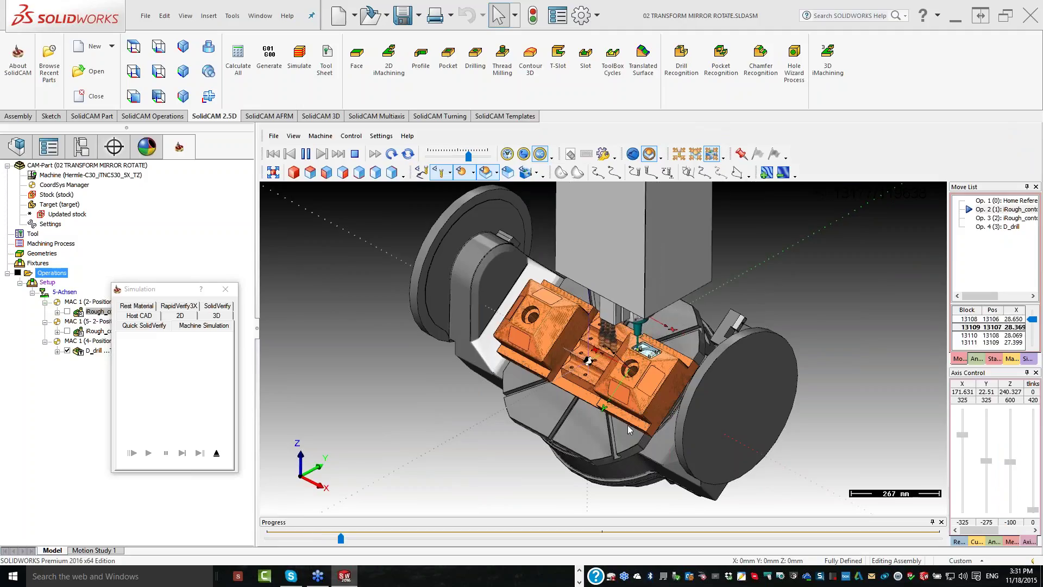
scroll(628, 425, up, 3)
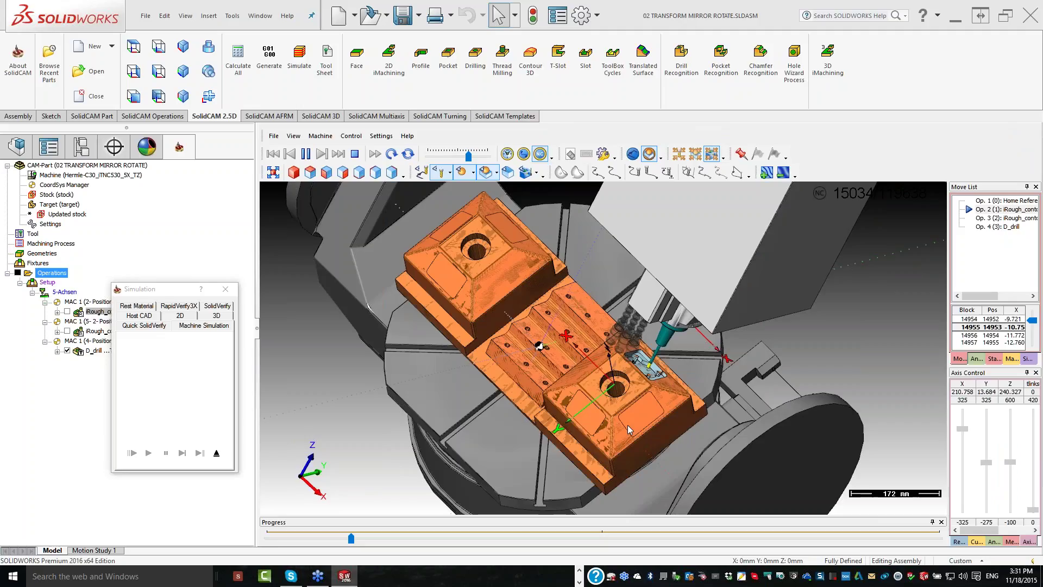
scroll(627, 425, up, 3)
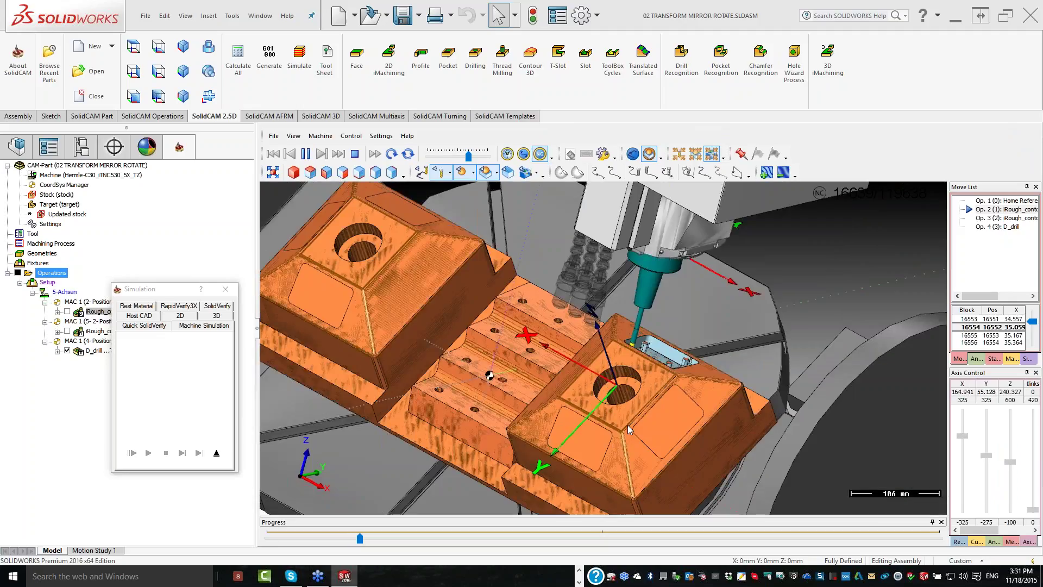
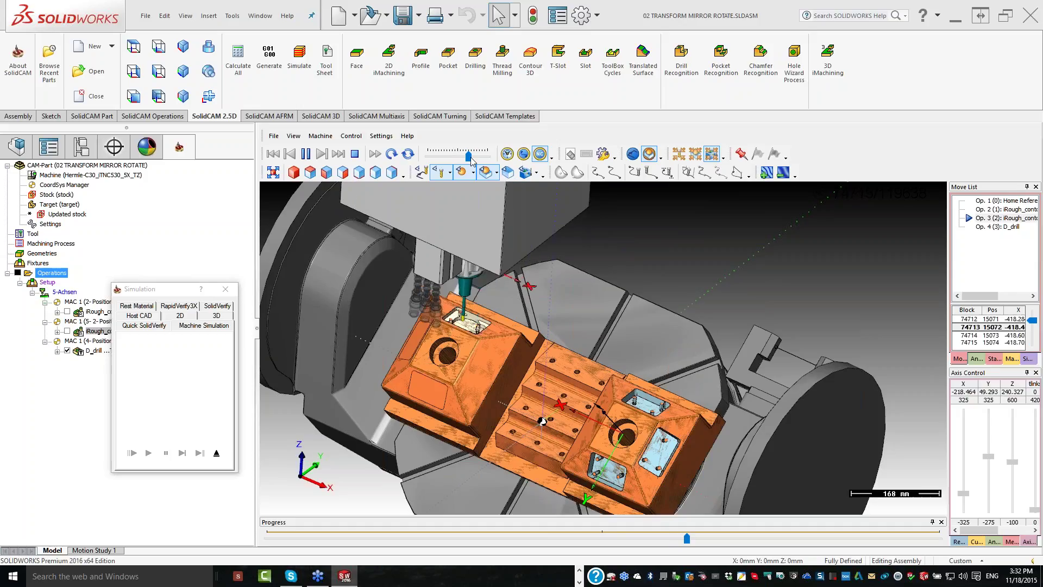
Adjust the 02 TRANSFORM MIRROR ROTATE simulation playback speed, then close Machine Simulation
drag(470, 157, 476, 157)
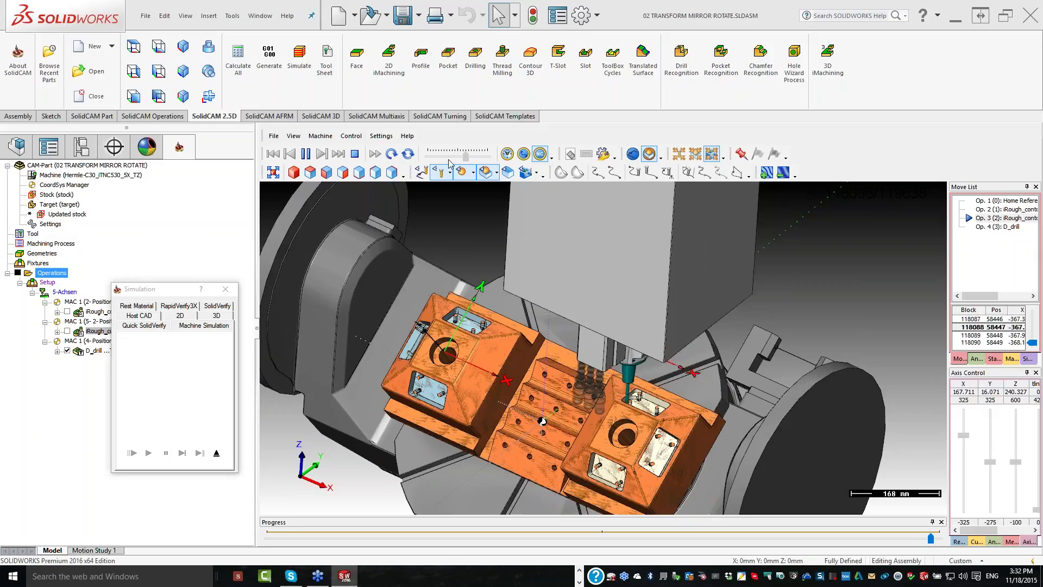
click(449, 158)
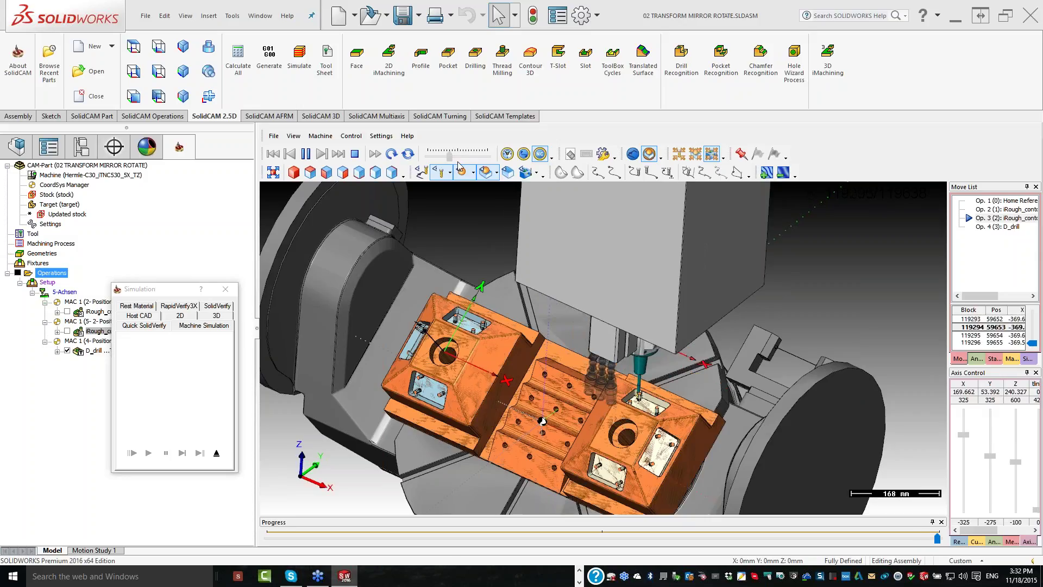
click(458, 163)
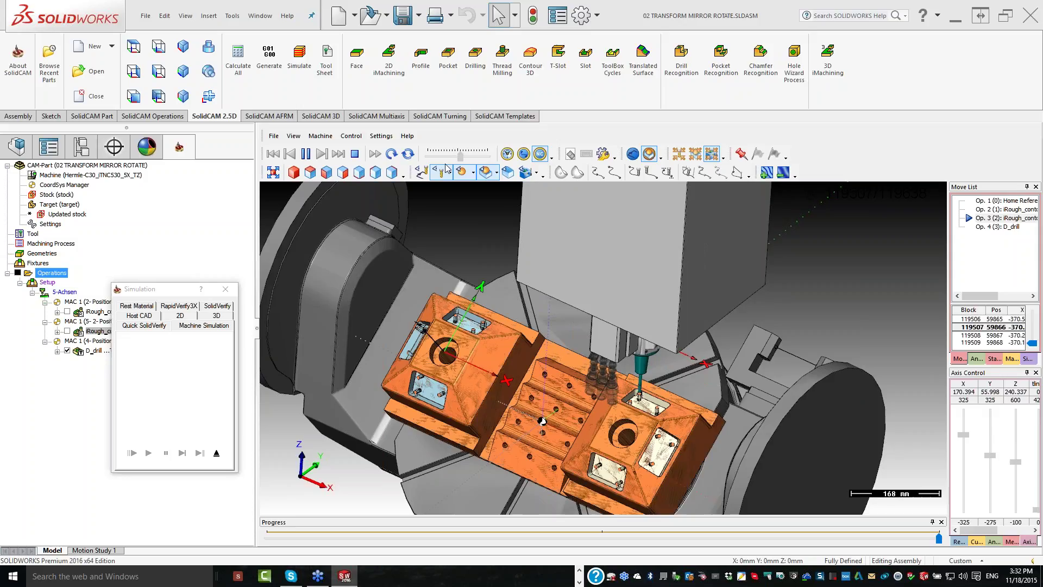
click(216, 453)
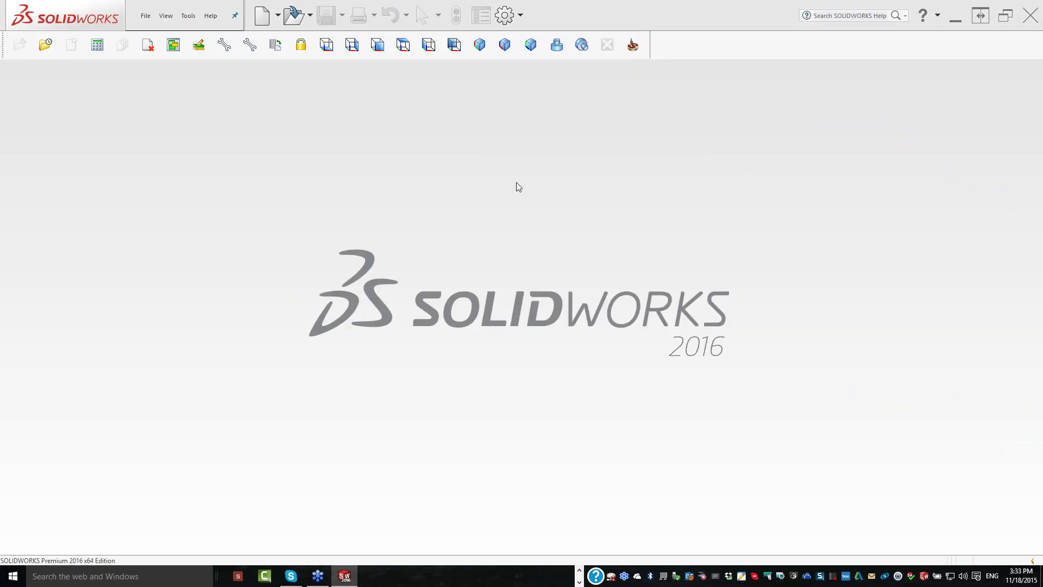
Open 03 MIRRORED BRACKET from recent parts and orbit it so the crossbar faces forward
key(r)
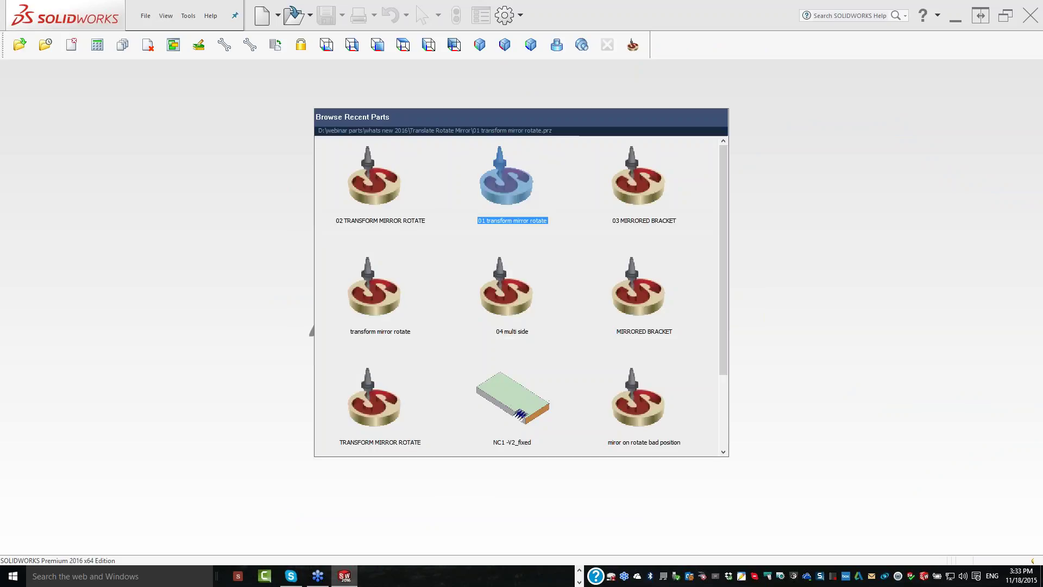
key(Escape)
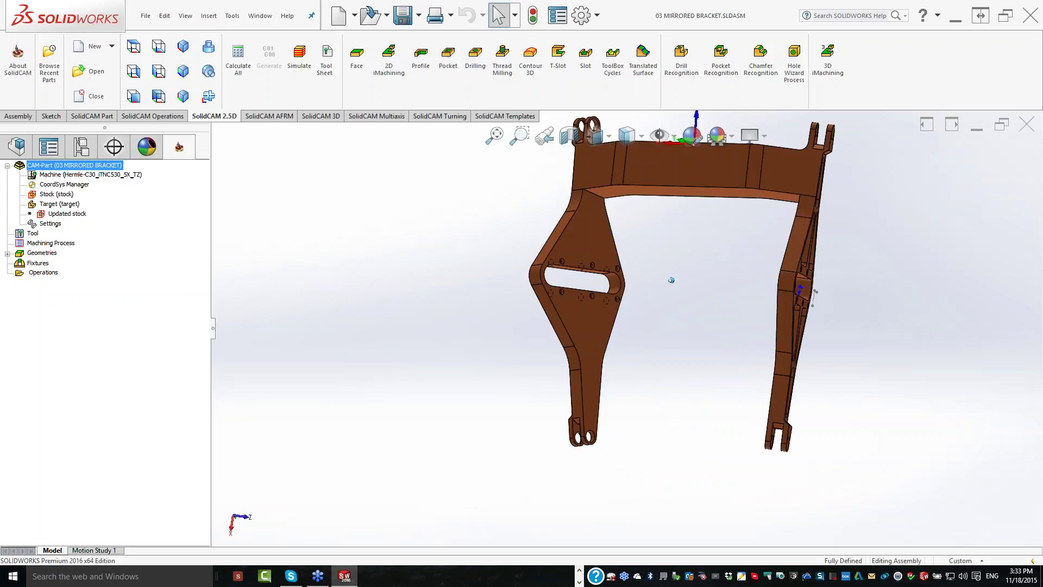
mouse_move(671, 279)
middle_down()
mouse_move(679, 303)
mouse_move(627, 383)
mouse_move(623, 334)
mouse_move(813, 354)
mouse_move(601, 314)
mouse_move(82, 152)
middle_up()
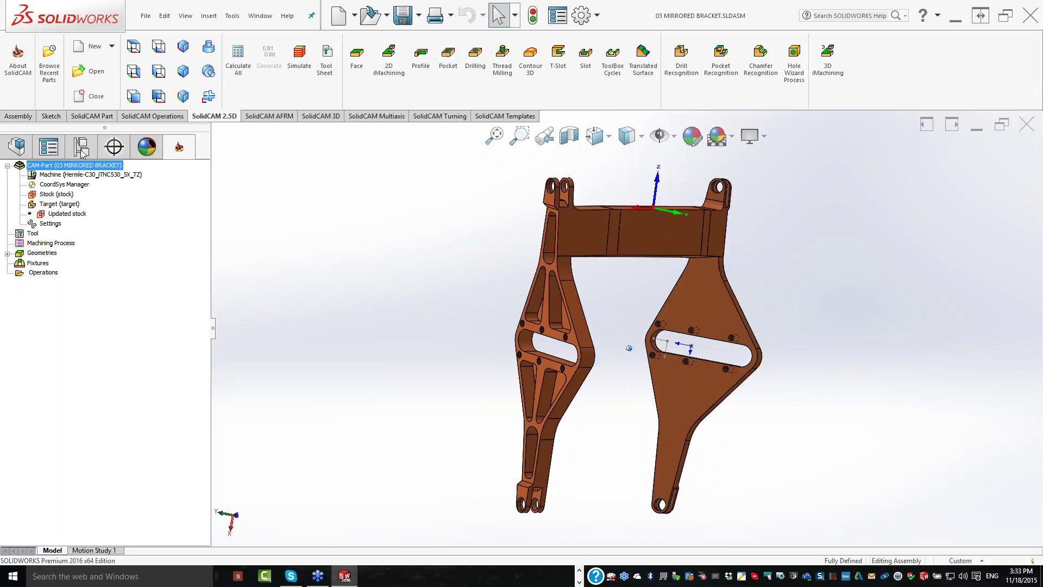
click(82, 149)
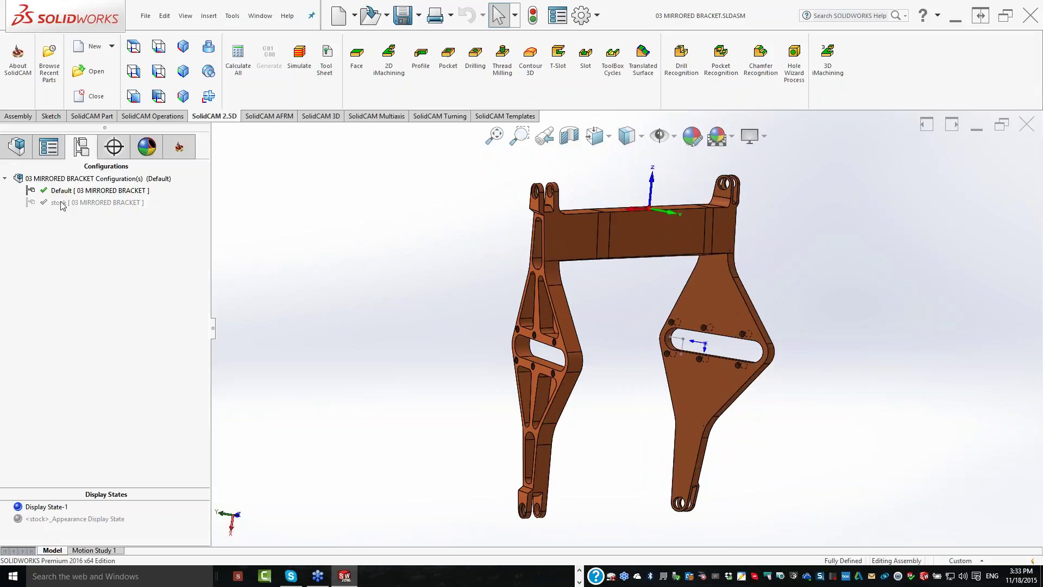
click(62, 203)
key(Up)
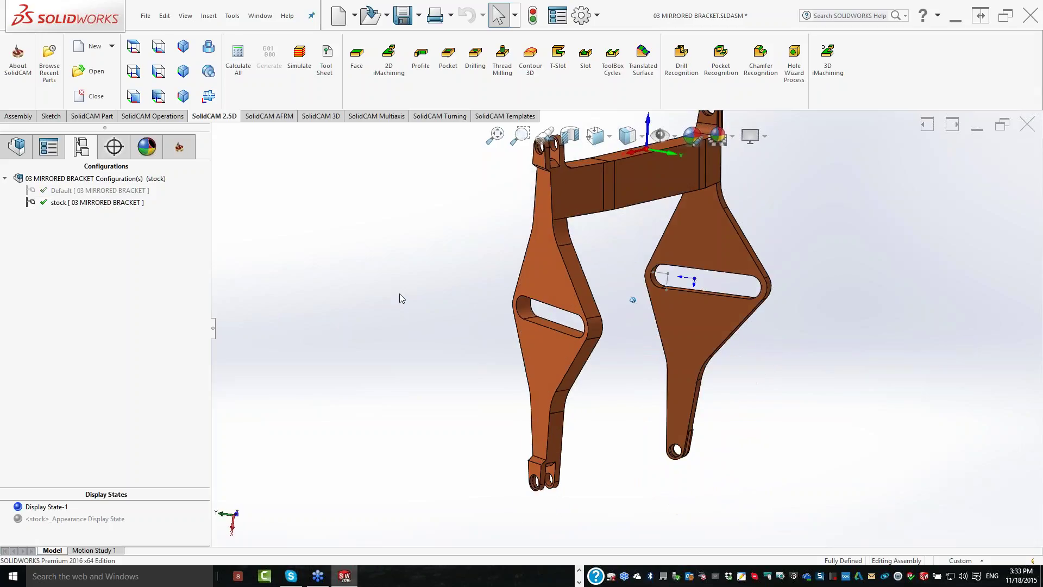
key(Left)
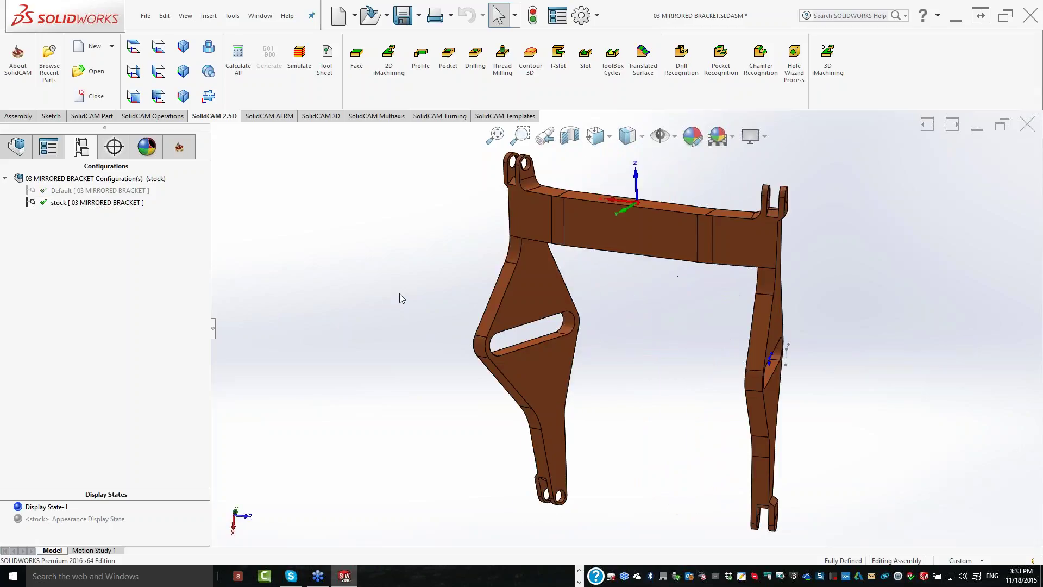
key(Left)
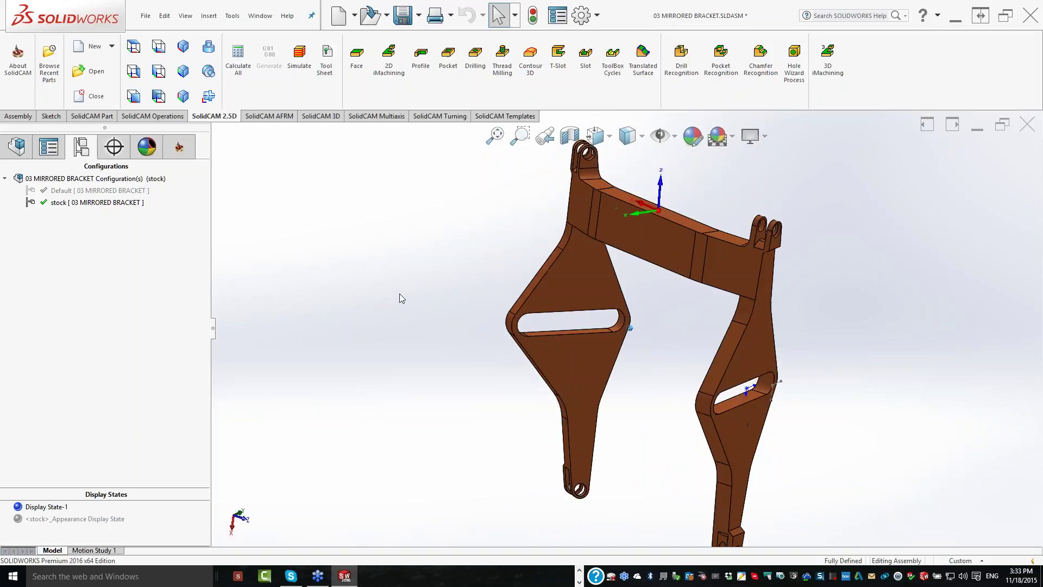
mouse_move(401, 298)
middle_down()
mouse_move(832, 414)
mouse_move(629, 371)
middle_up()
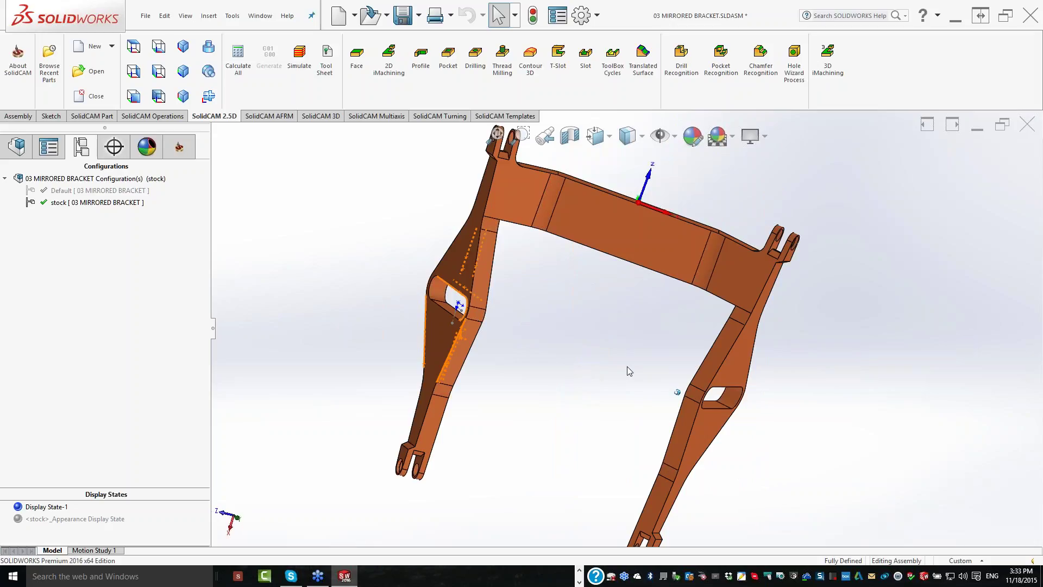
key(Left)
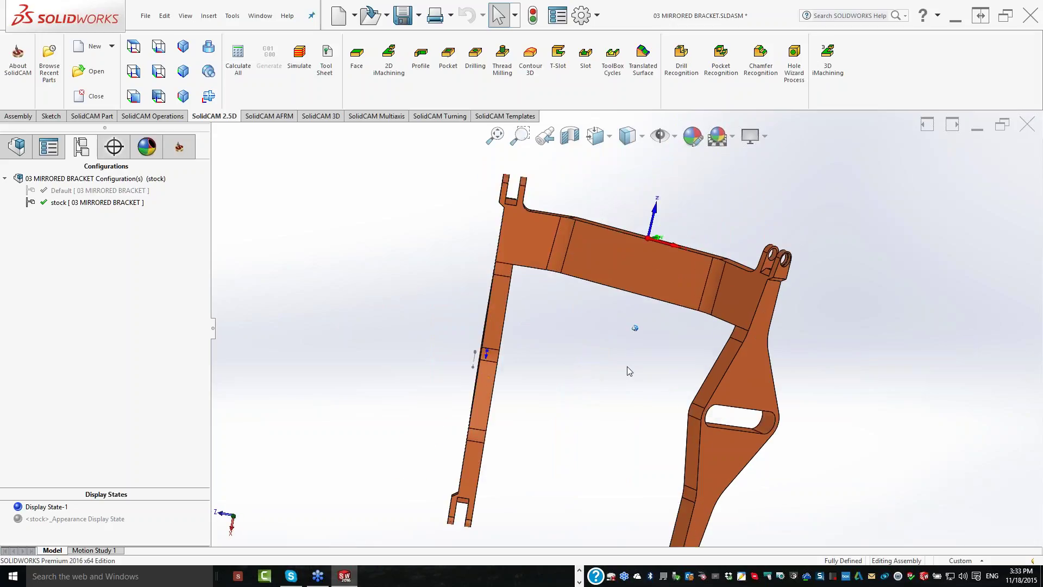
key(Left)
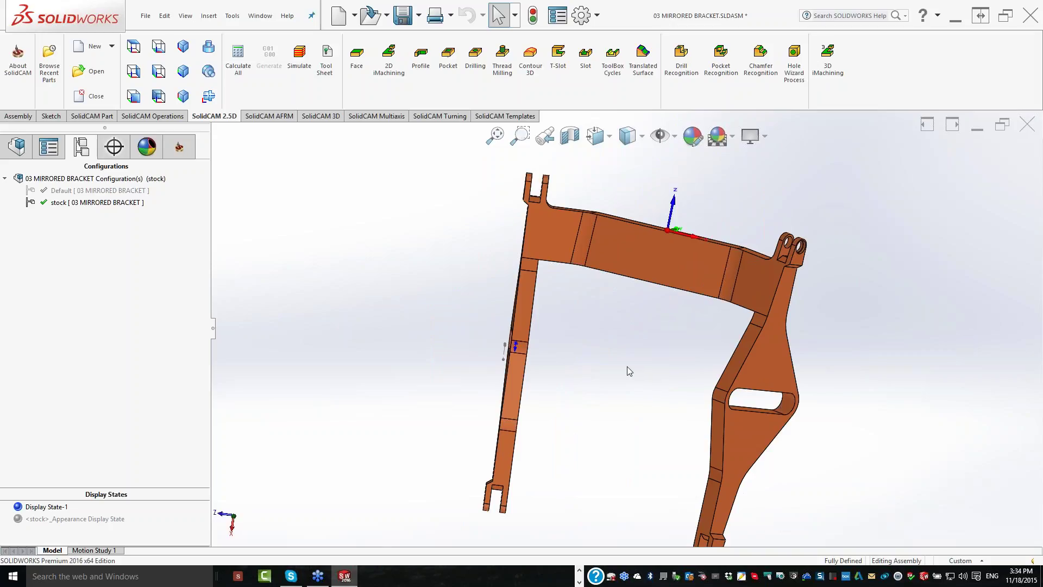
key(Left)
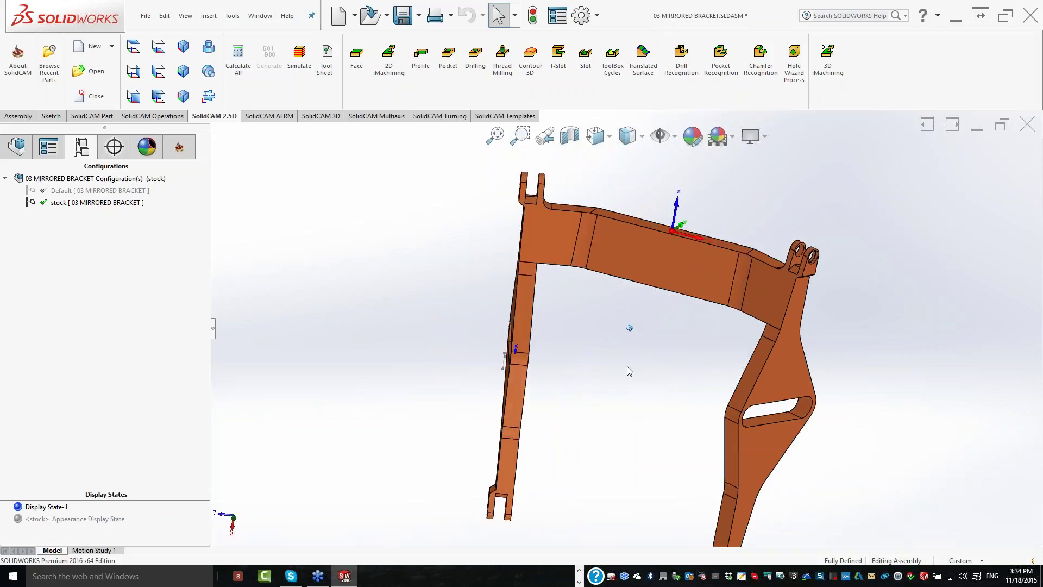
key(Left)
key(Left)
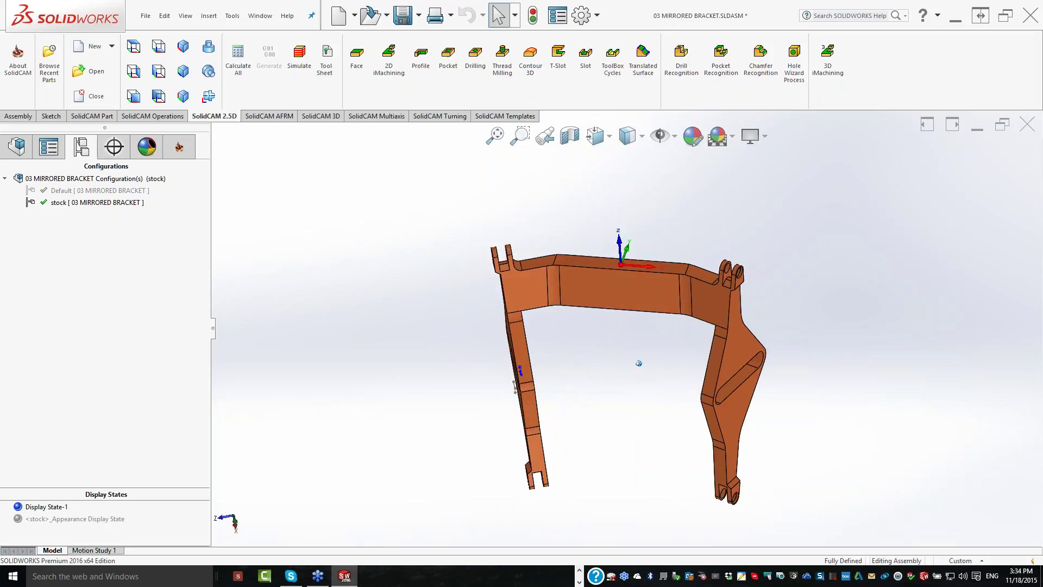
middle_drag(639, 362, 637, 286)
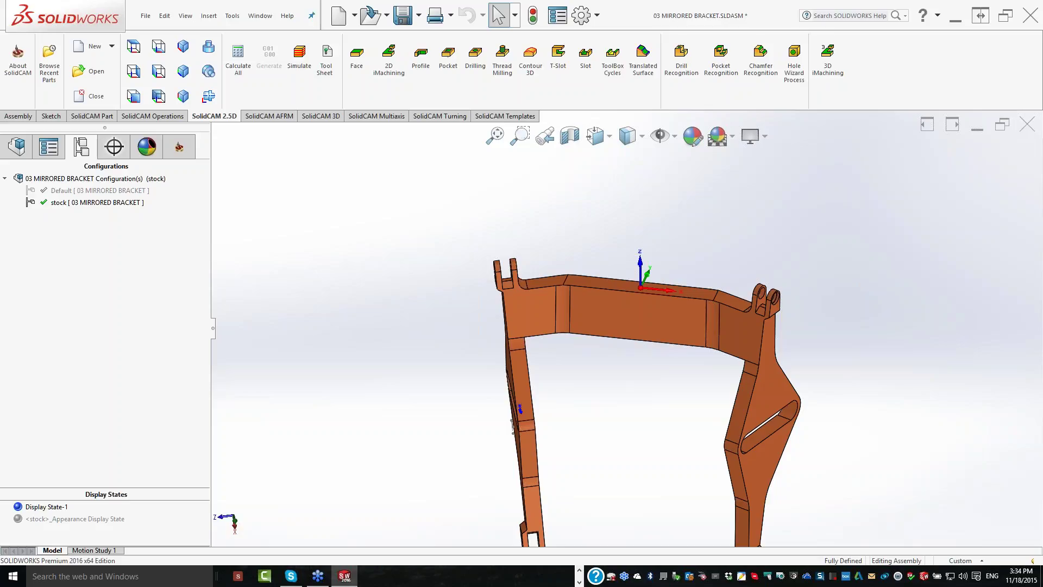
double_click(61, 191)
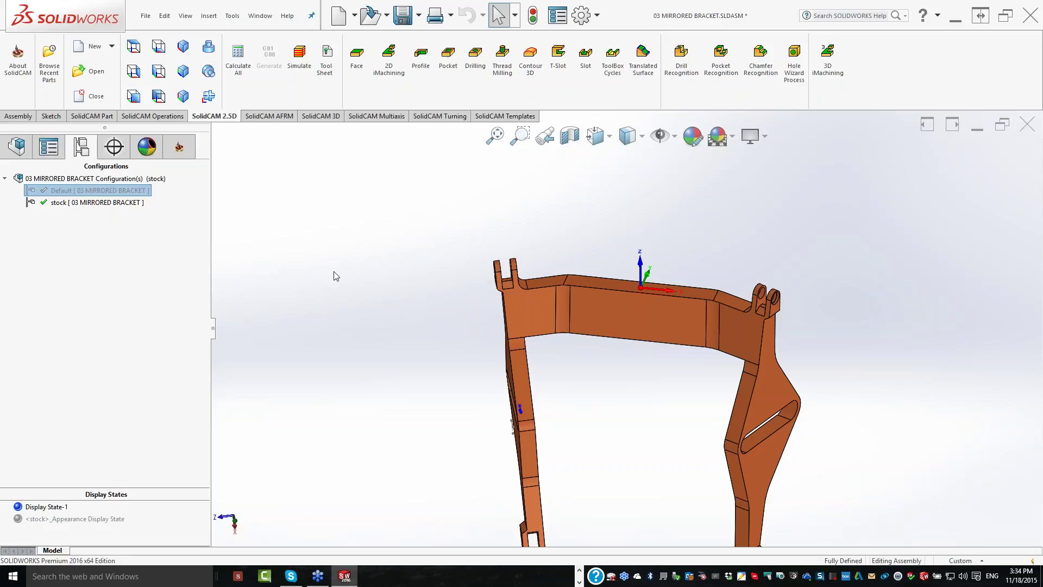
click(26, 149)
click(178, 149)
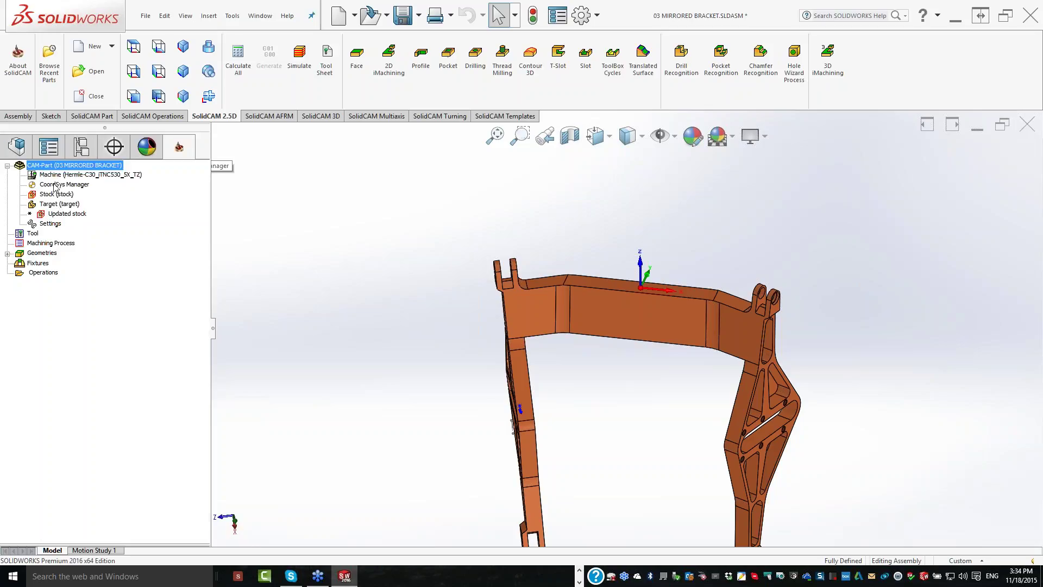
Review the MAC 1 2- Position coordinate system, then begin a 2D iMachining operation
double_click(55, 184)
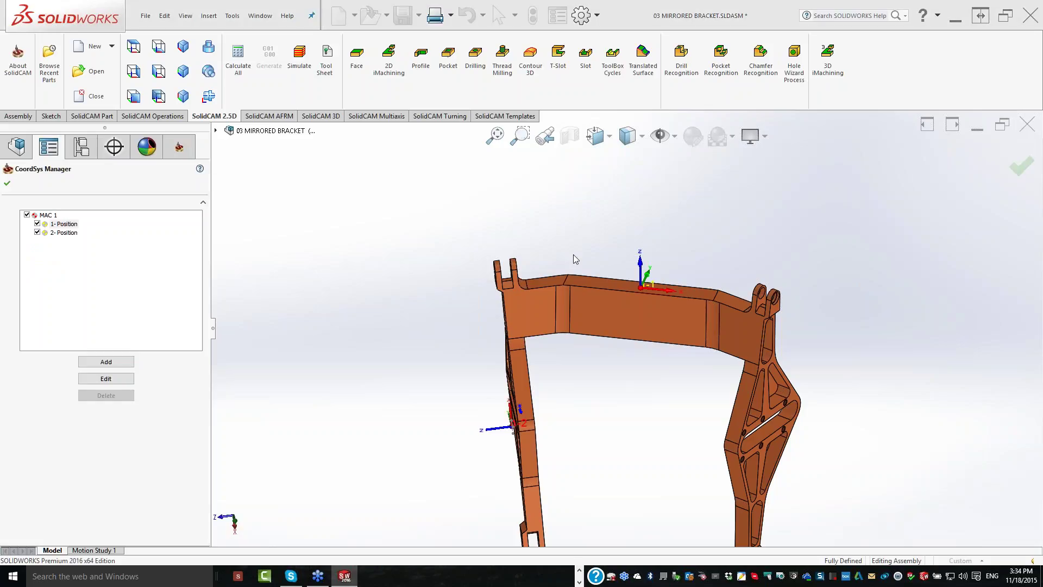
key(Down)
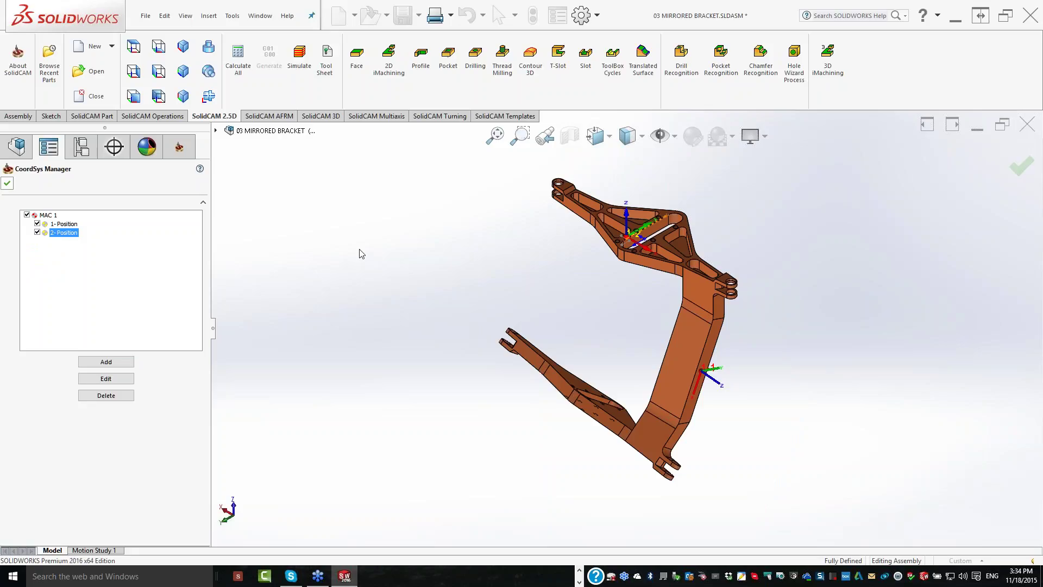
click(385, 76)
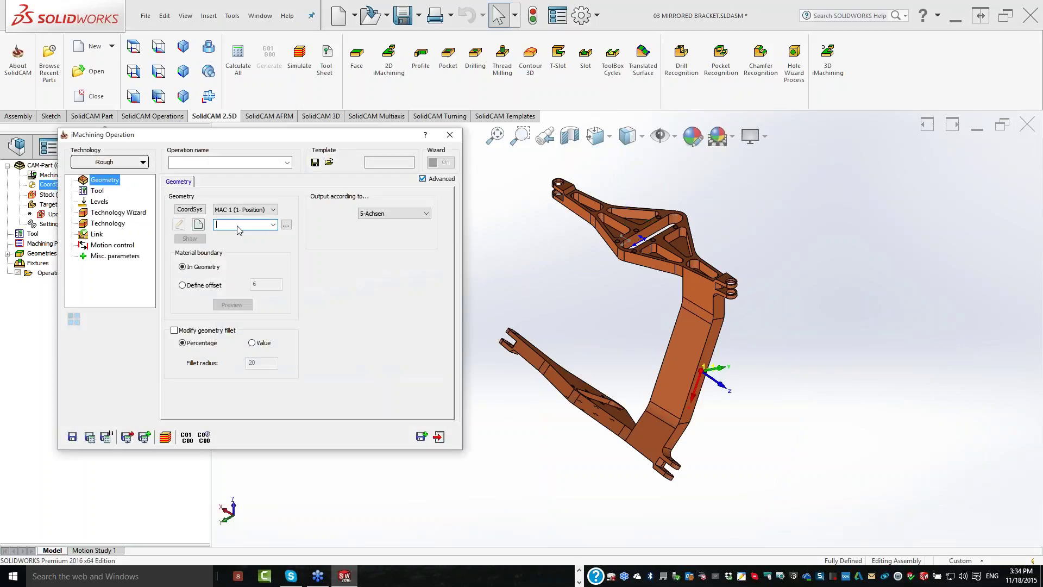
Set the iMachining operation's coordinate system to MAC 1 (2-Position)
click(244, 210)
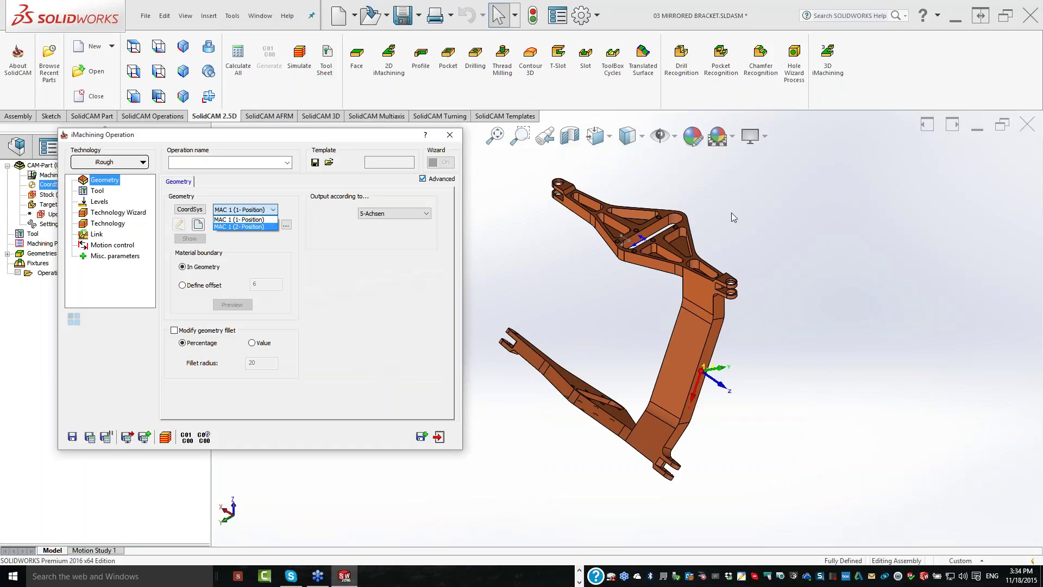
click(239, 226)
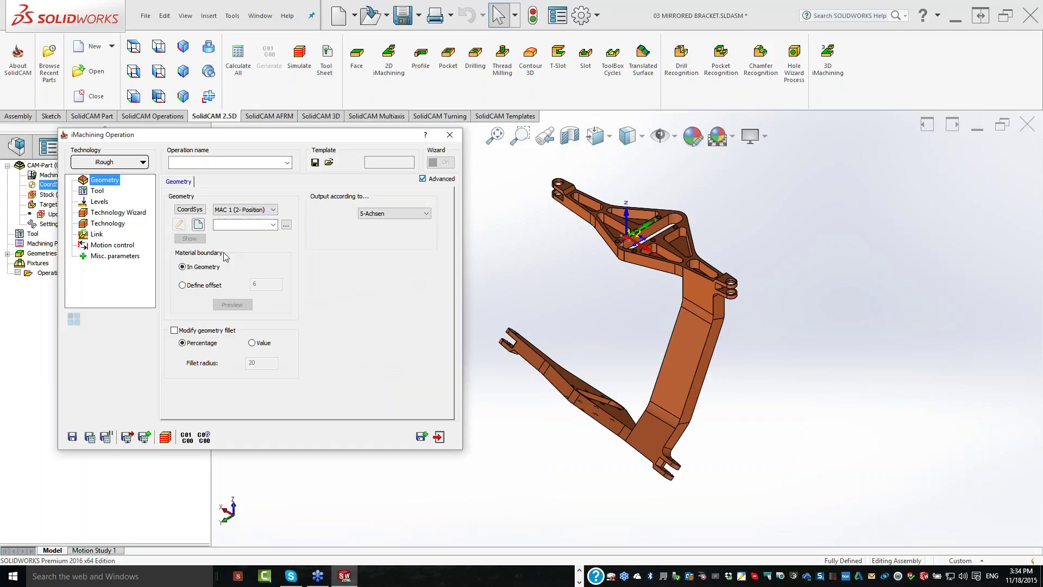
scroll(620, 217, down, 5)
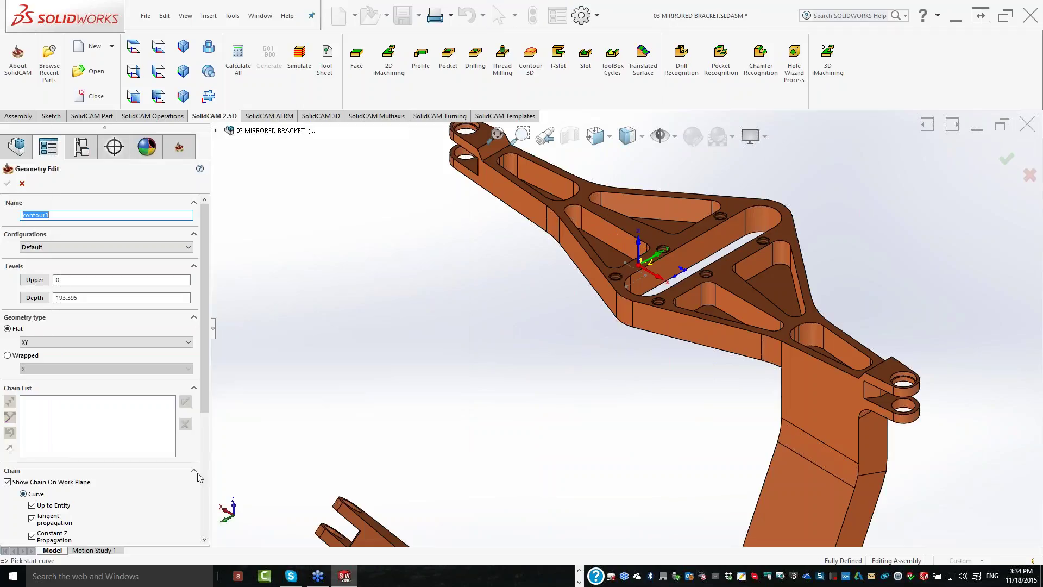
scroll(199, 477, down, 3)
Chain the right, upper and left triangular pockets and the upper slot as geometry
drag(584, 474, 644, 463)
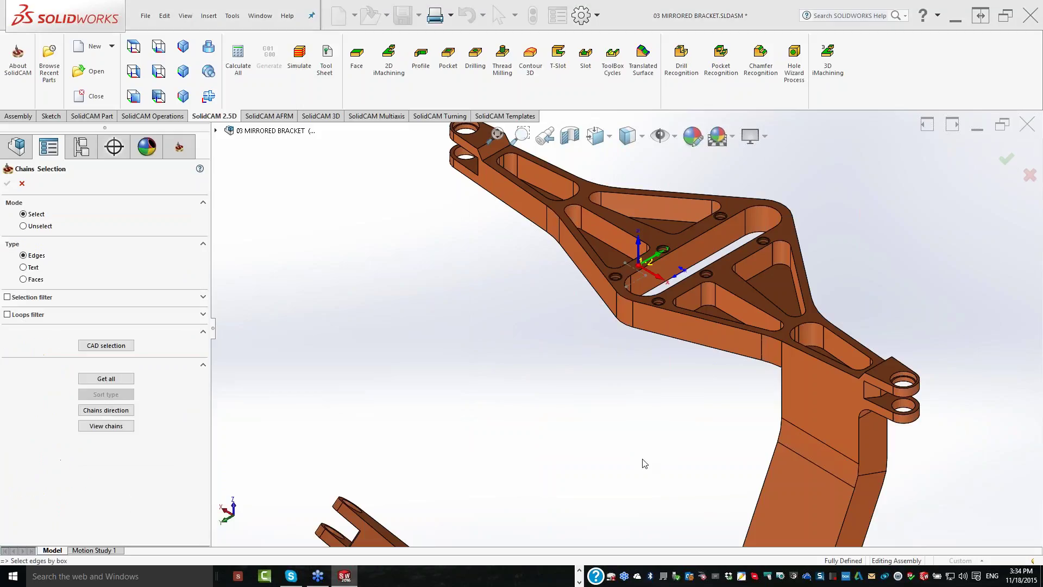
middle_drag(645, 463, 734, 300)
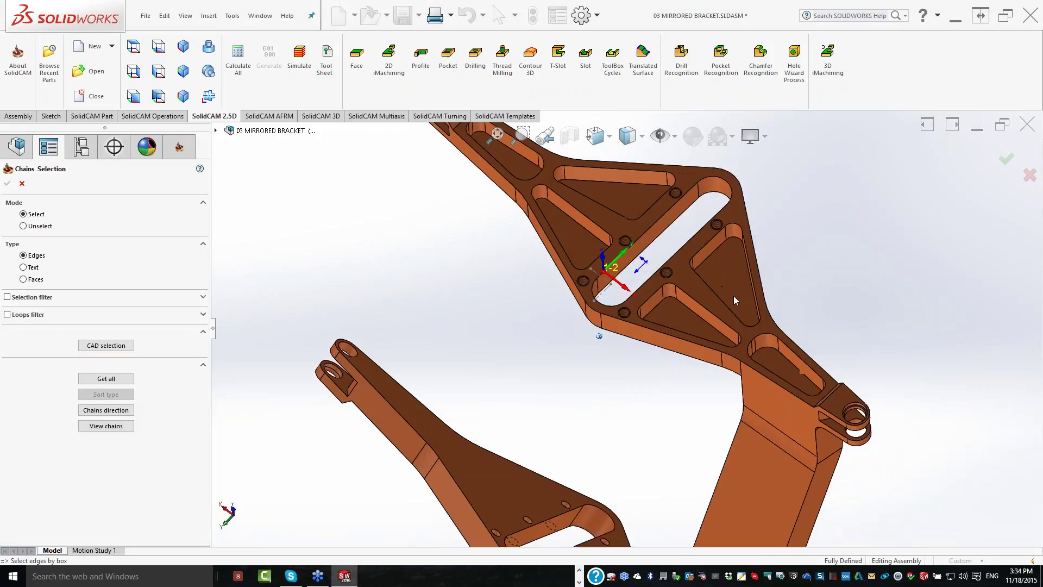
click(734, 297)
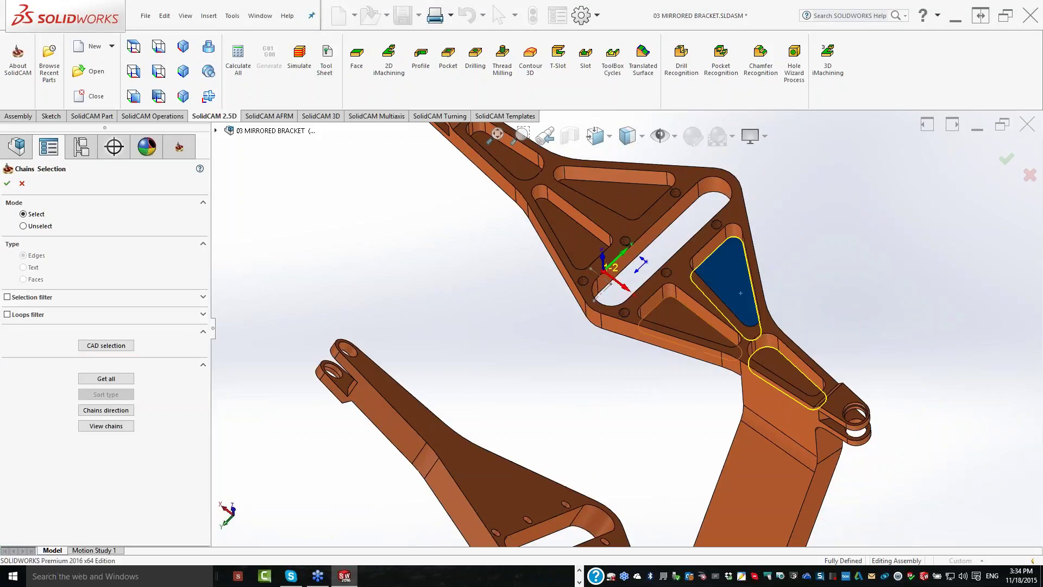
click(619, 200)
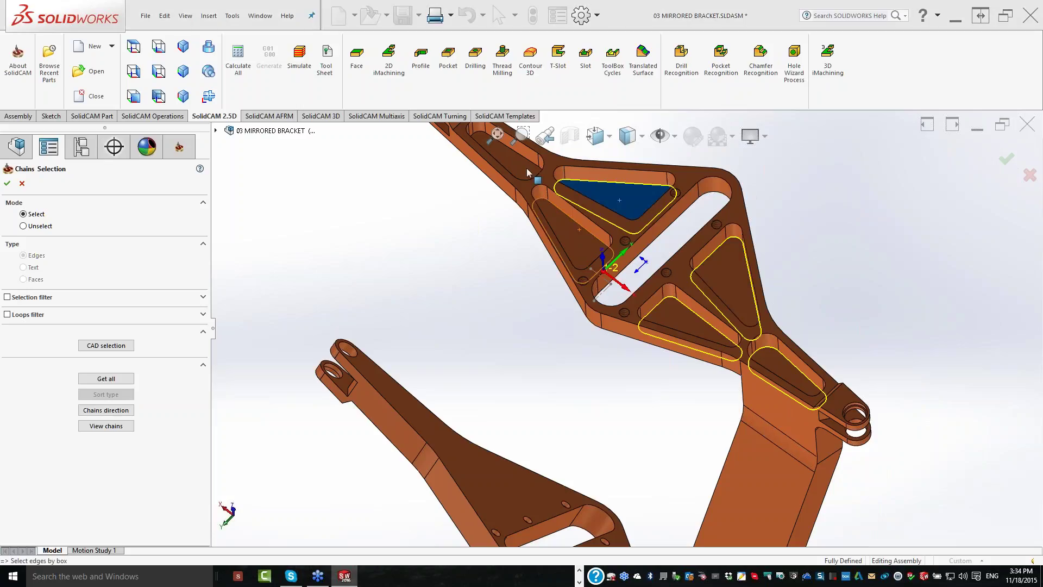
click(526, 170)
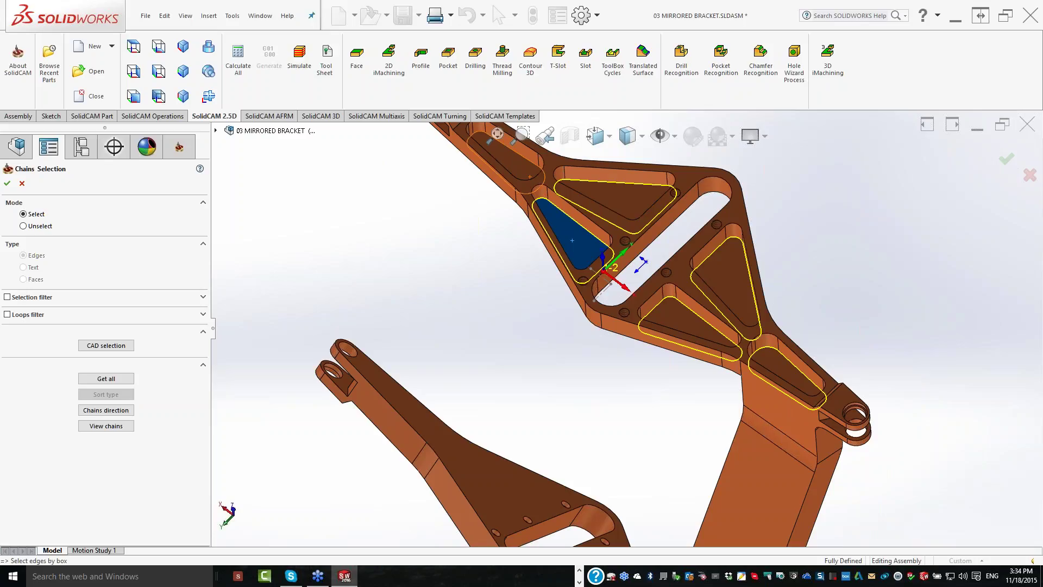
click(523, 163)
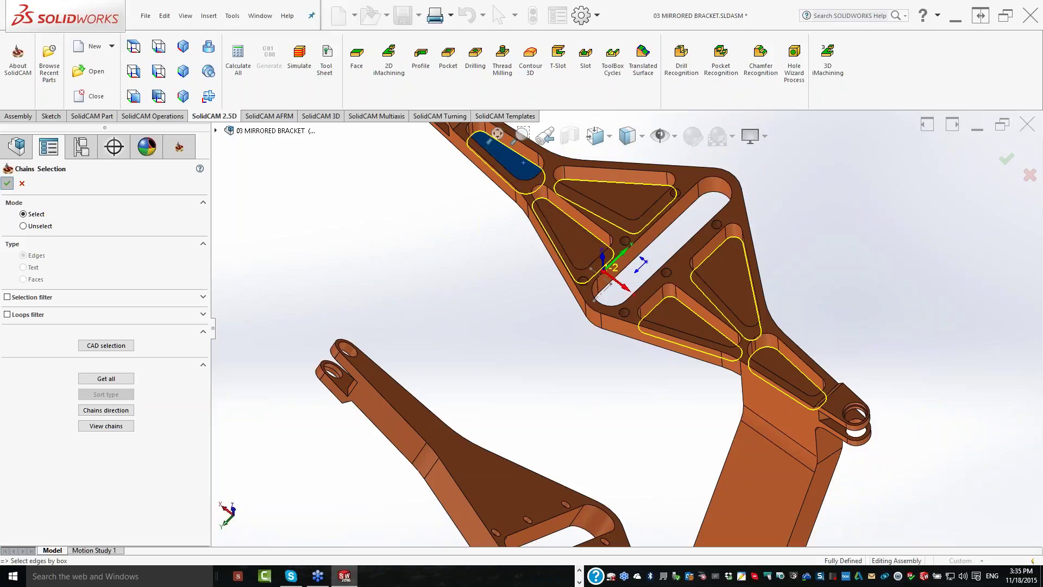
key(Return)
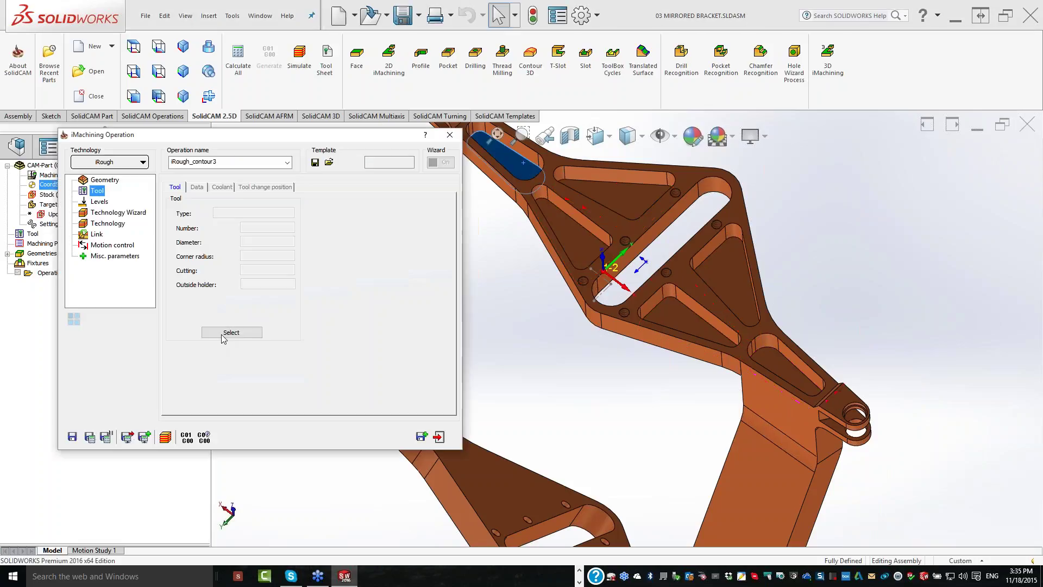
Assign tool 1 to the iRough_contour3 operation
click(229, 333)
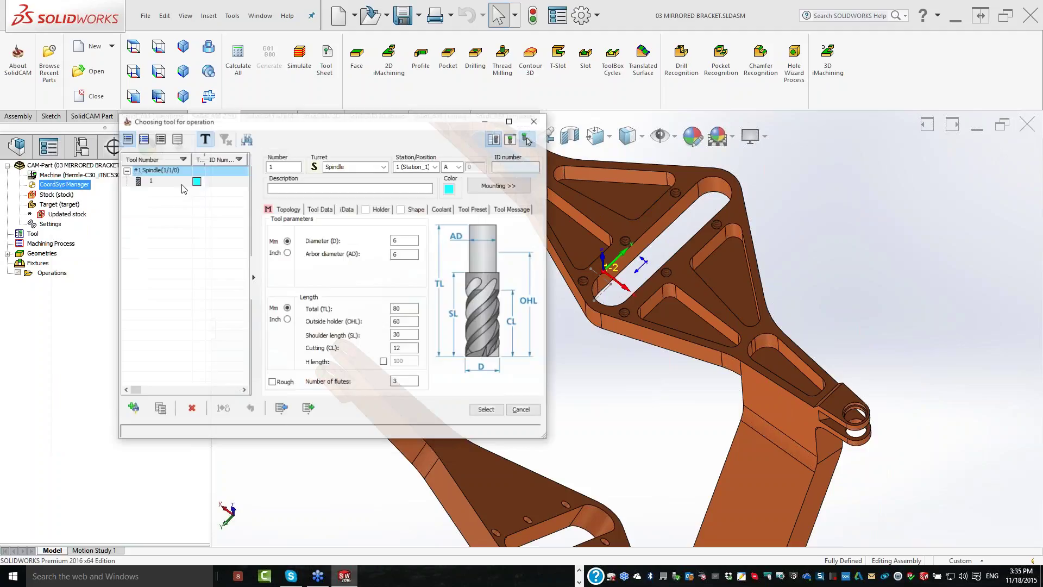
click(182, 184)
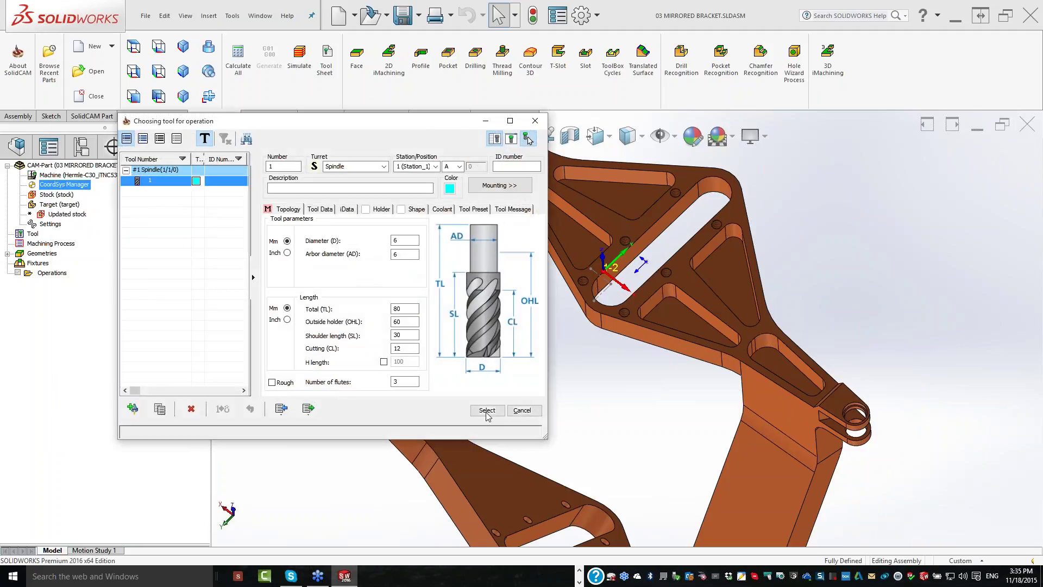
click(487, 410)
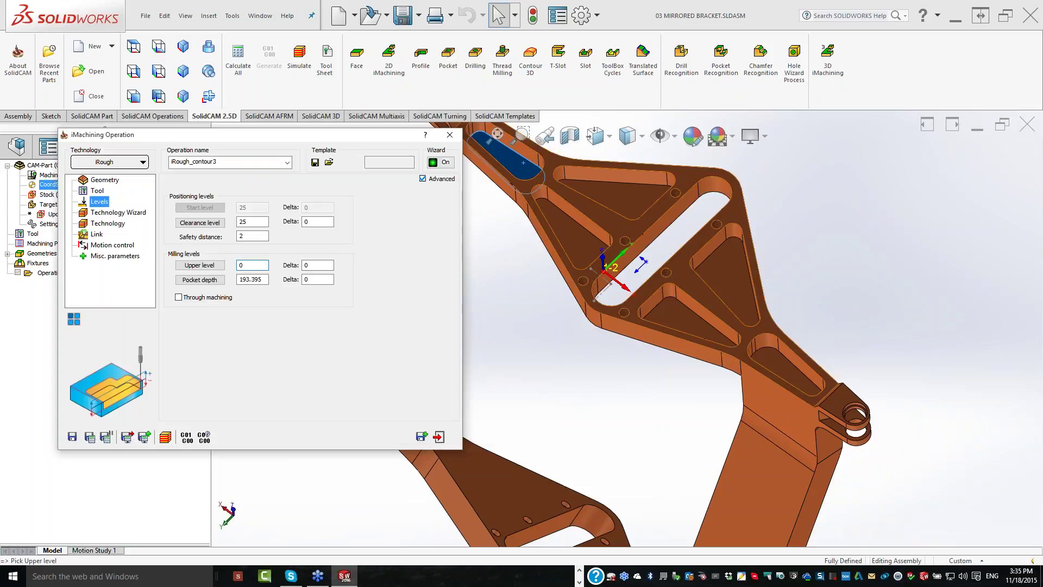
Set upper level -3.175 and pocket depth 8.525, then calculate and inspect the toolpaths
click(614, 229)
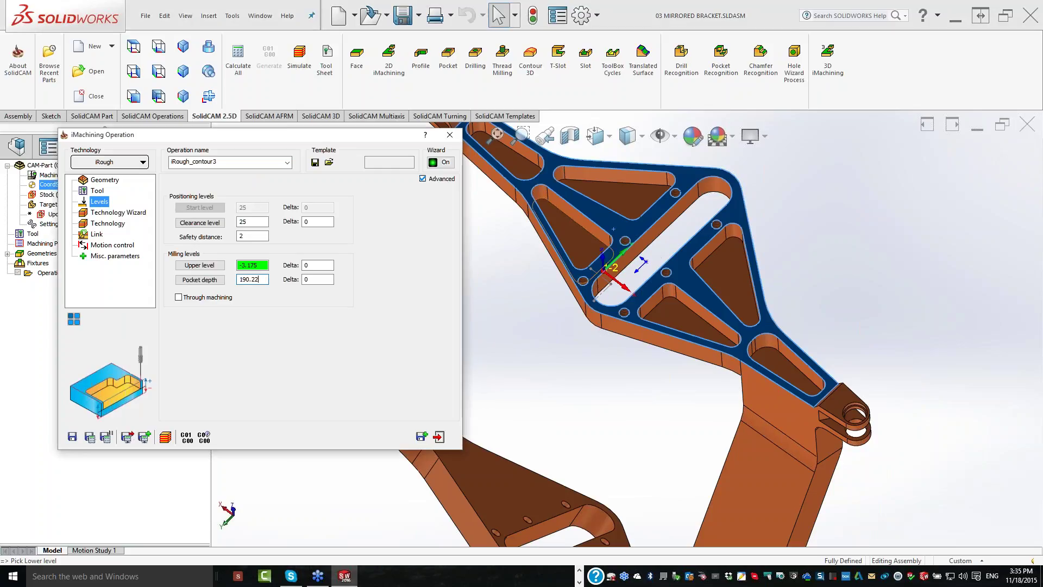
click(569, 230)
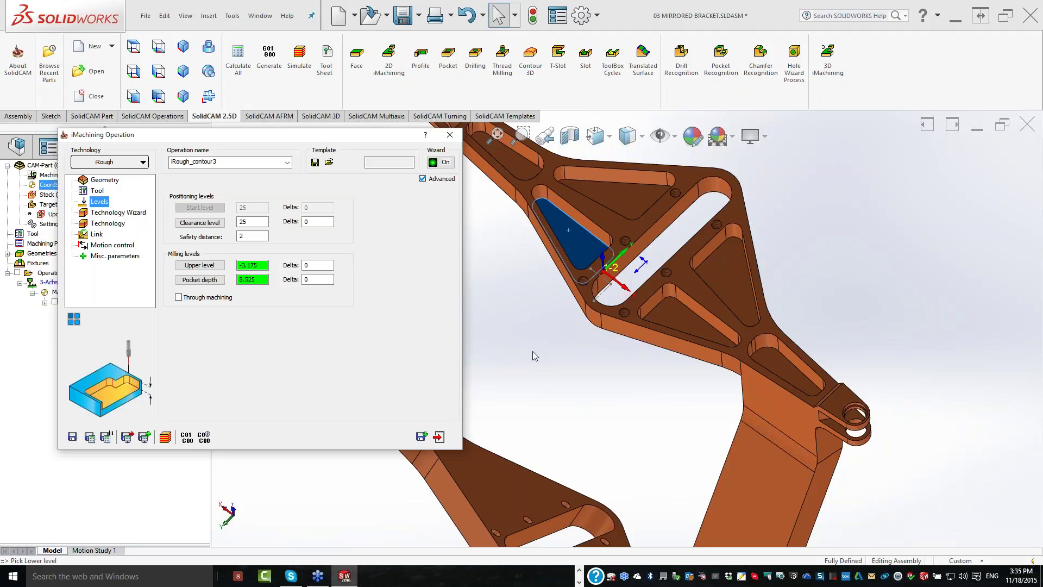
click(54, 302)
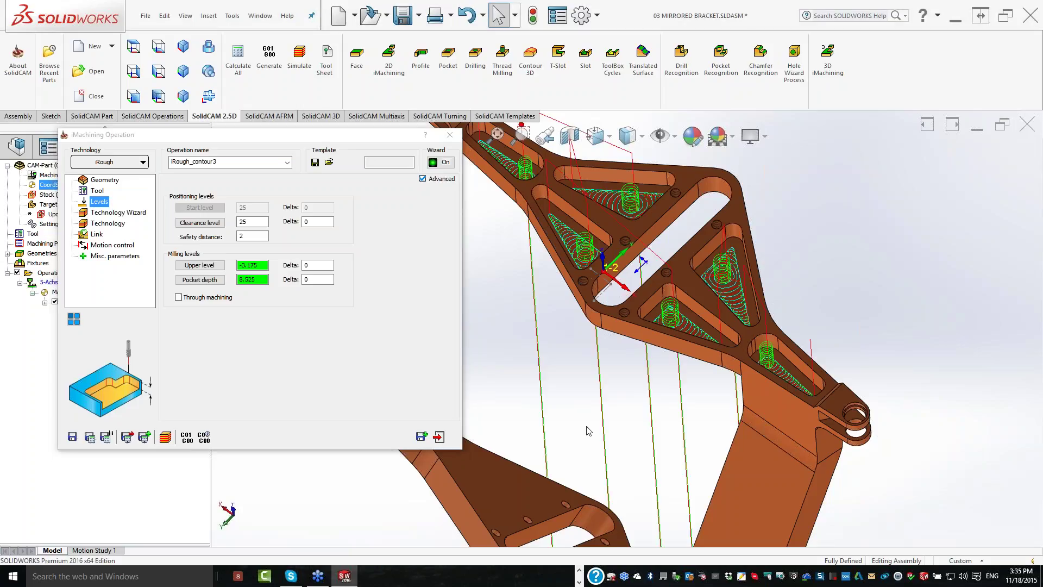
mouse_move(588, 430)
middle_down()
mouse_move(435, 460)
mouse_move(89, 334)
middle_up()
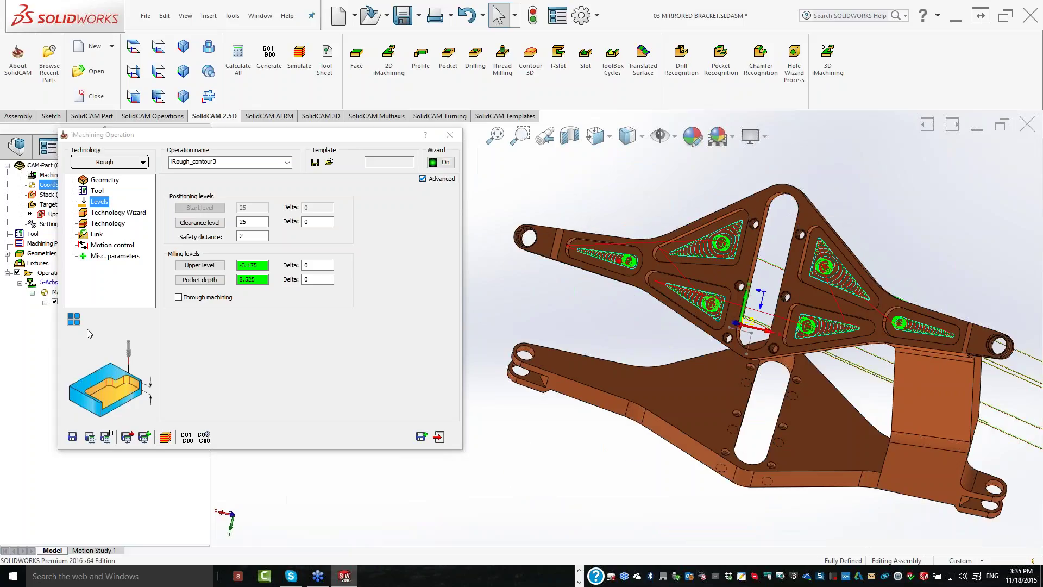
key(Escape)
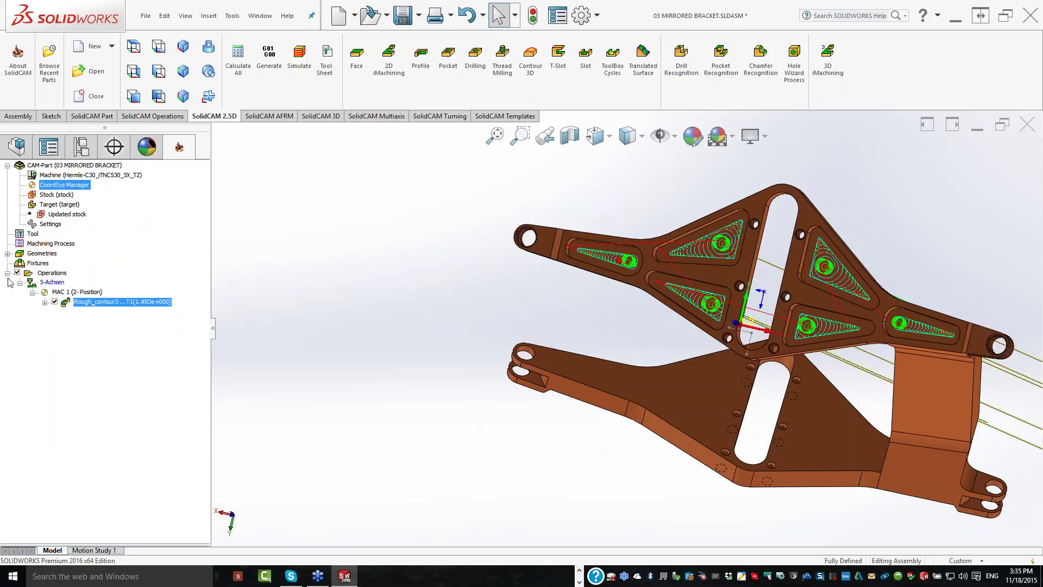
Expand iRough_contour3 in the SolidCAM tree and toggle its toolpath display
click(45, 302)
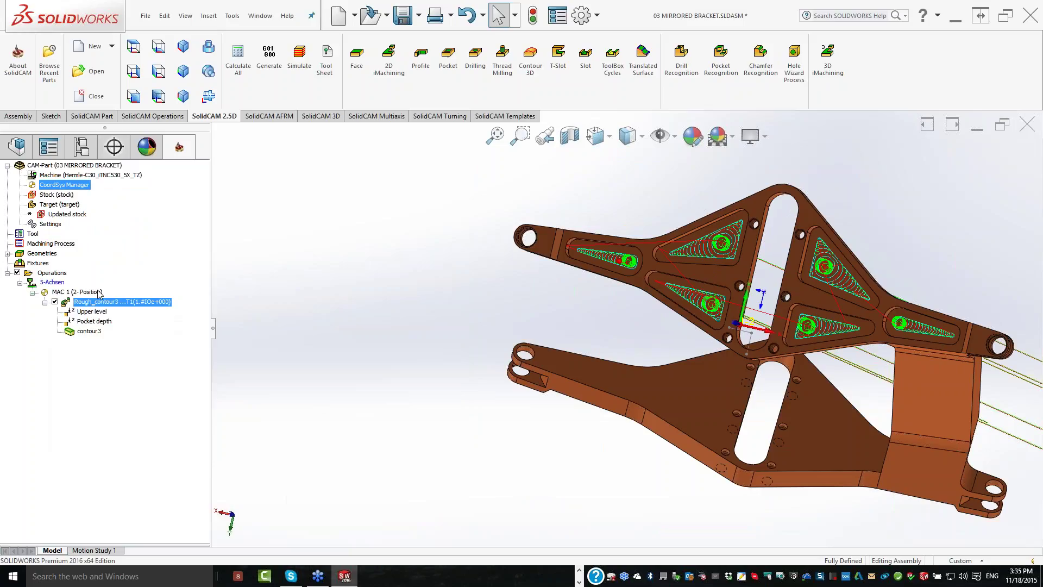
click(17, 272)
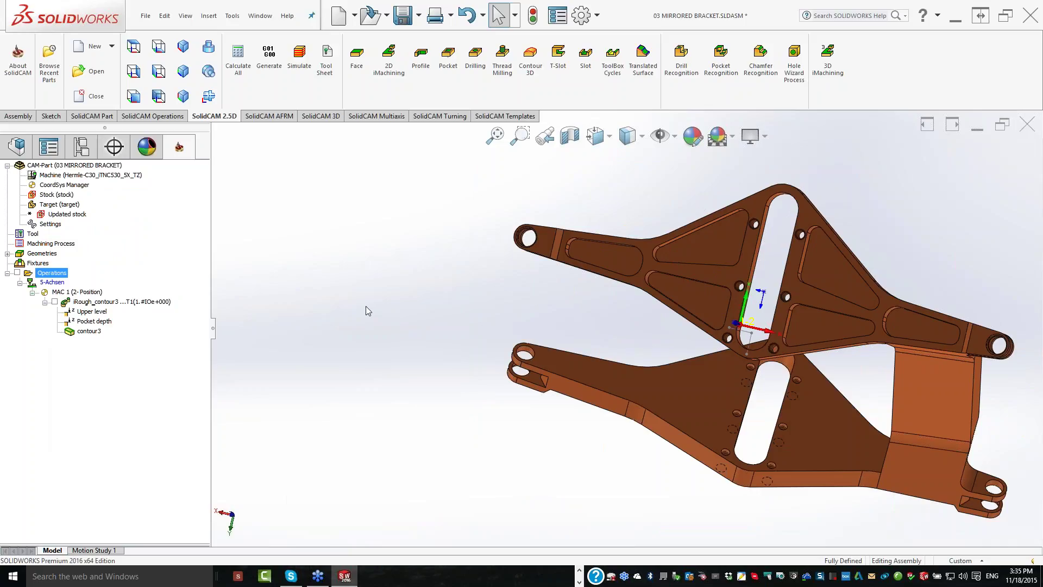
click(54, 302)
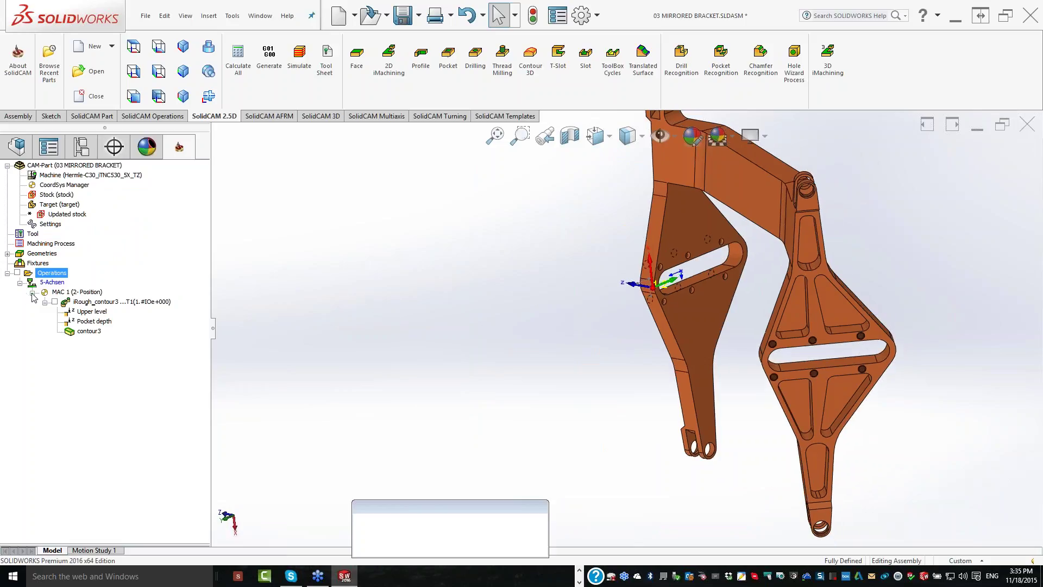
Start mirroring iRough_contour3 with the 1-Position coordinate system and YZ mirror plane
right_click(82, 304)
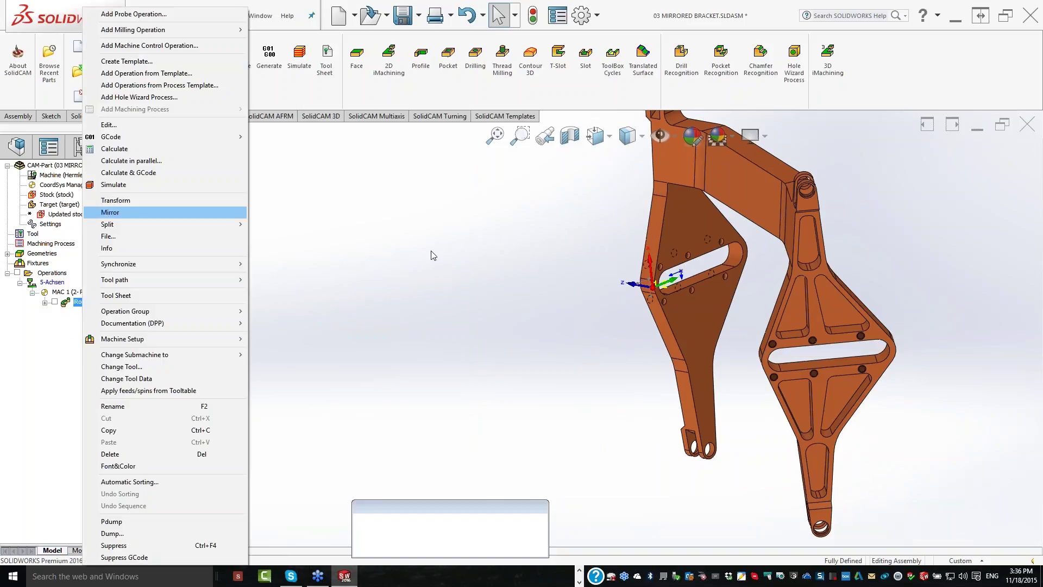
key(Return)
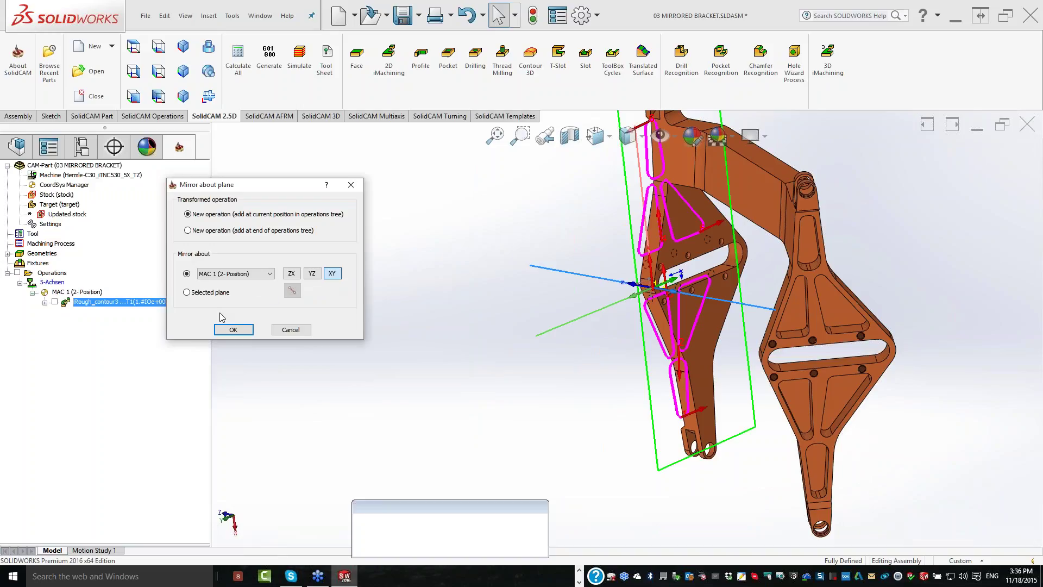
click(216, 276)
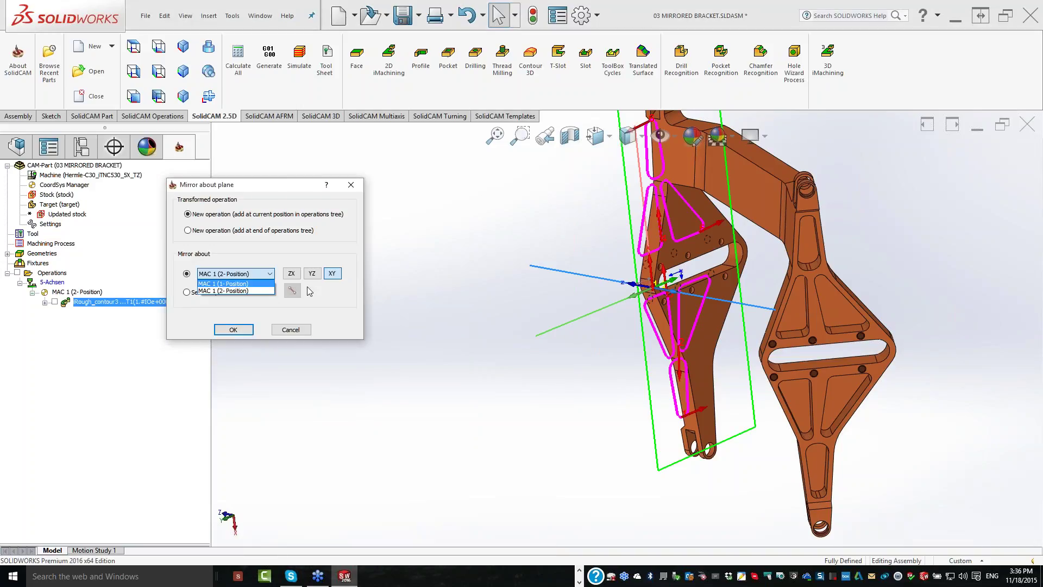
key(Return)
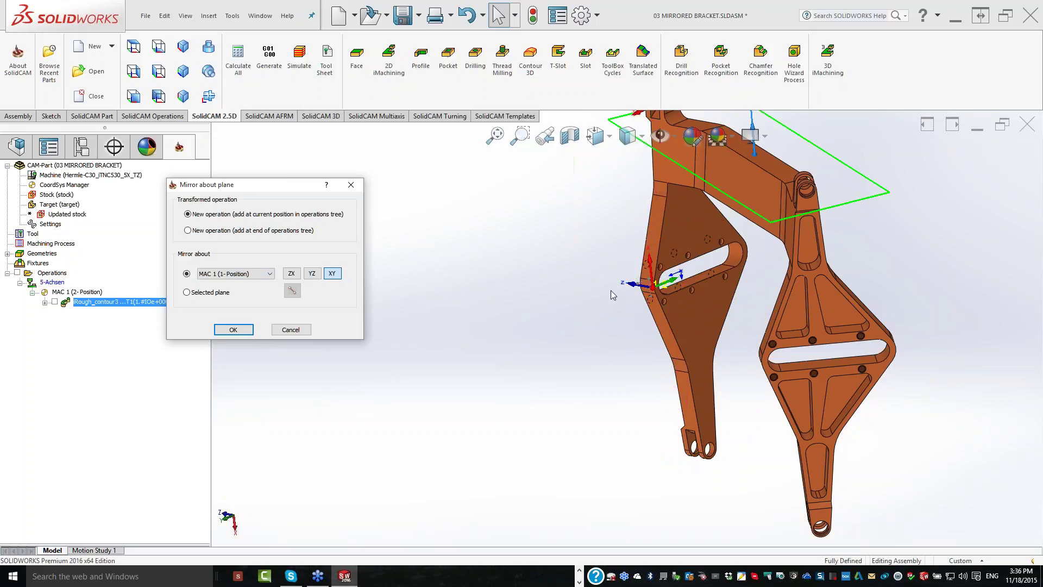
key(Tab)
key(Tab)
key(space)
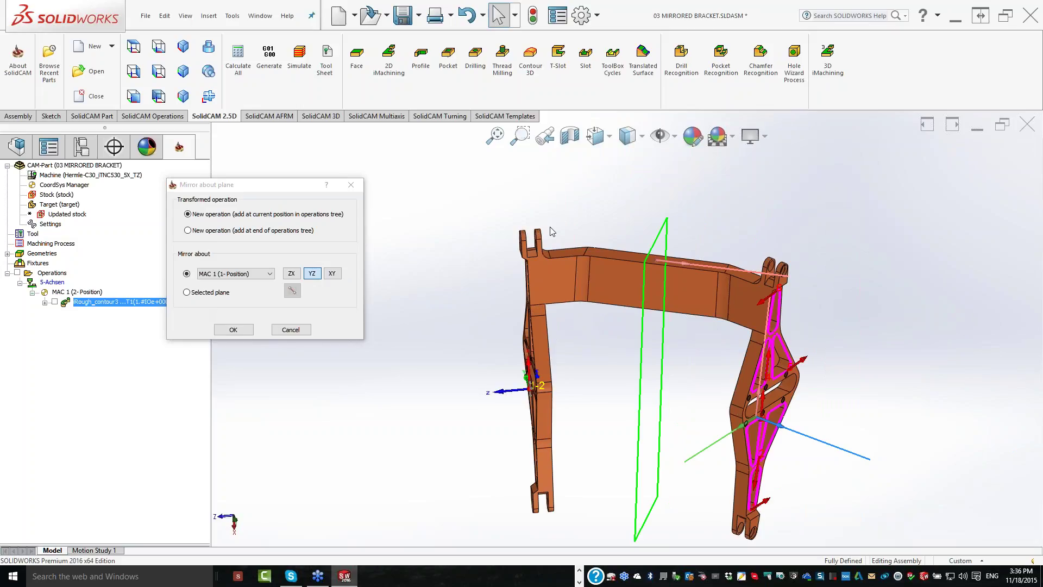
Switch to Selected plane, pick Plane9 from the feature tree, and create the mirrored operation
click(206, 292)
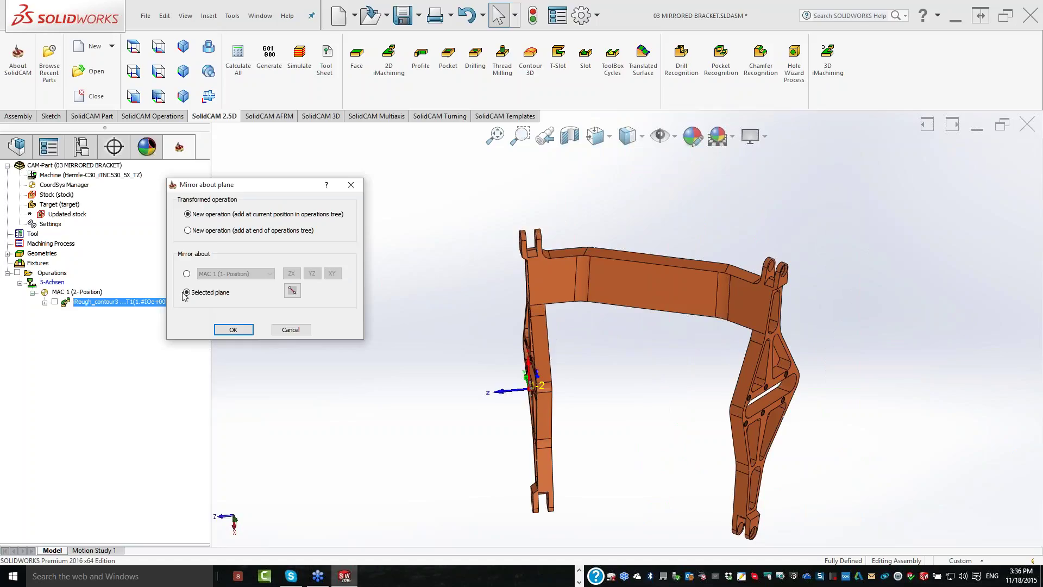
click(293, 291)
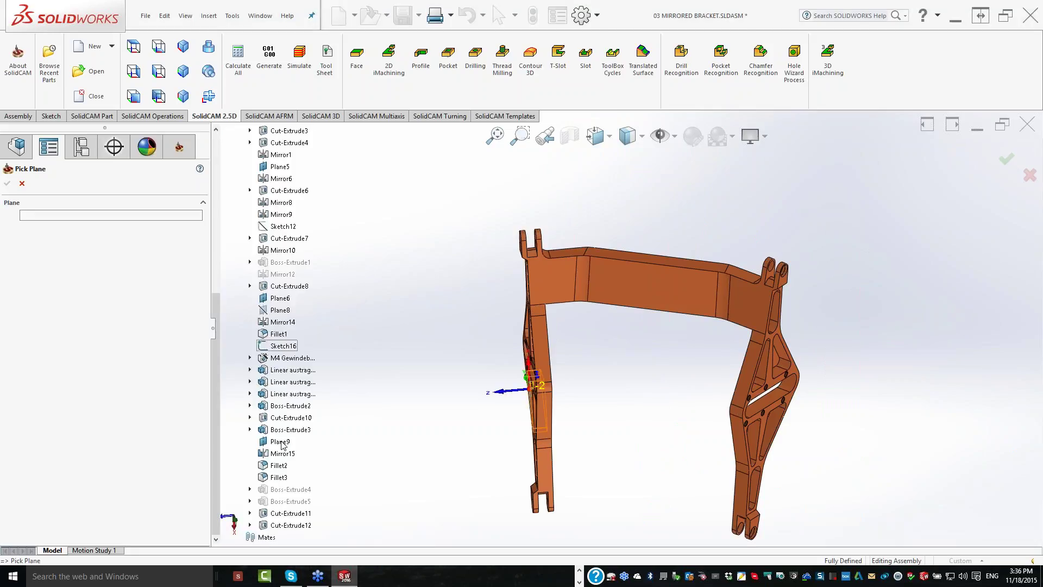
click(280, 442)
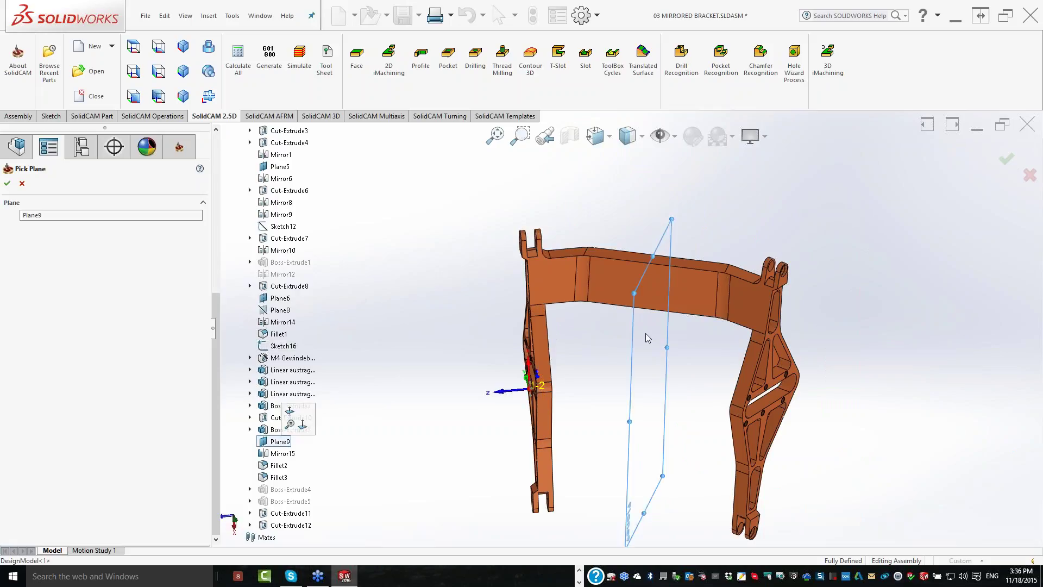
click(7, 183)
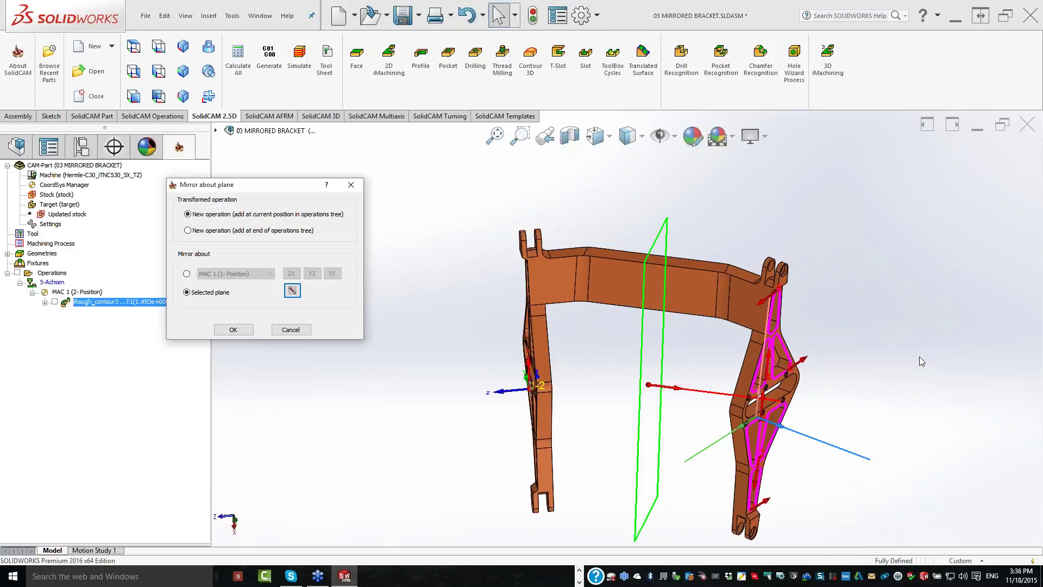
click(233, 330)
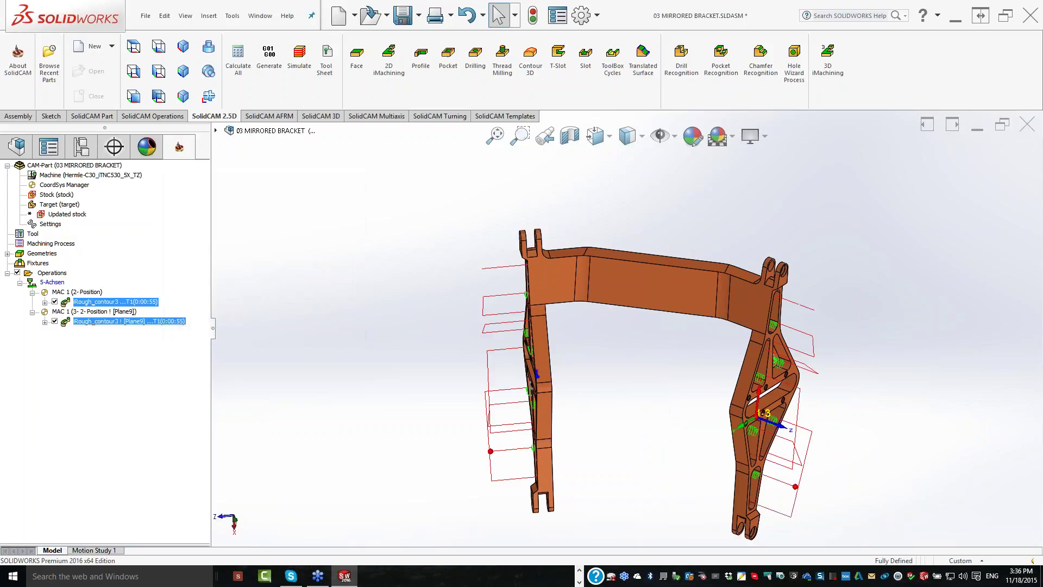
Check both sides' toolpaths, select the new Plane9 position, and save the bracket assembly
mouse_move(706, 375)
middle_down()
mouse_move(725, 368)
mouse_move(721, 350)
mouse_move(651, 326)
middle_up()
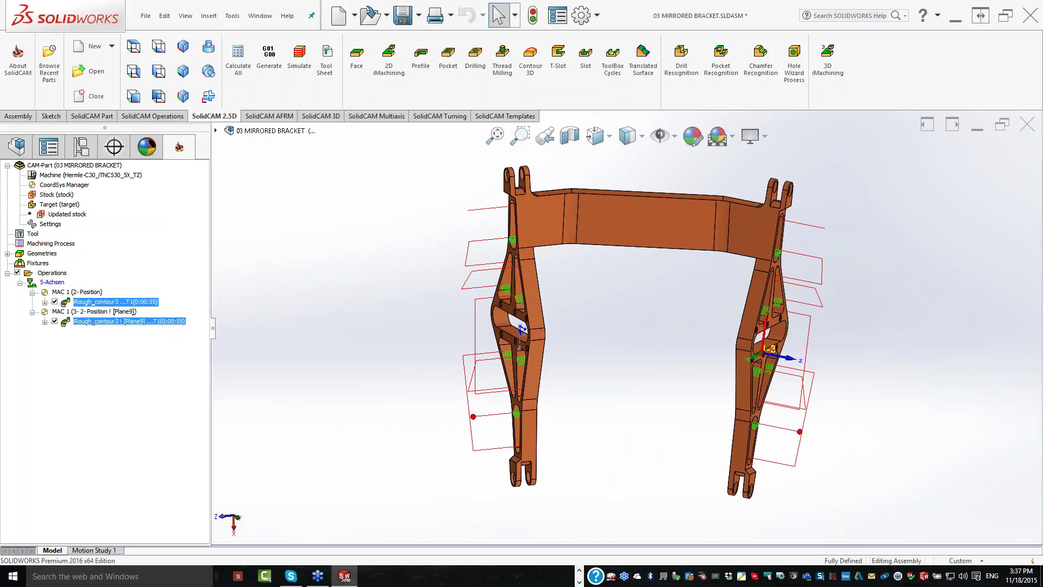
key(Up)
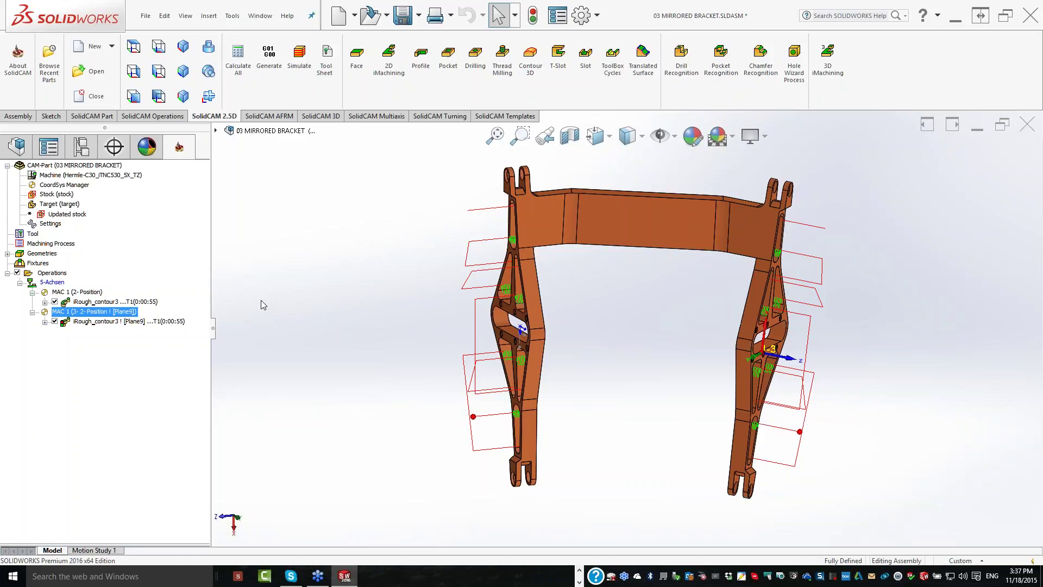
key(ctrl+s)
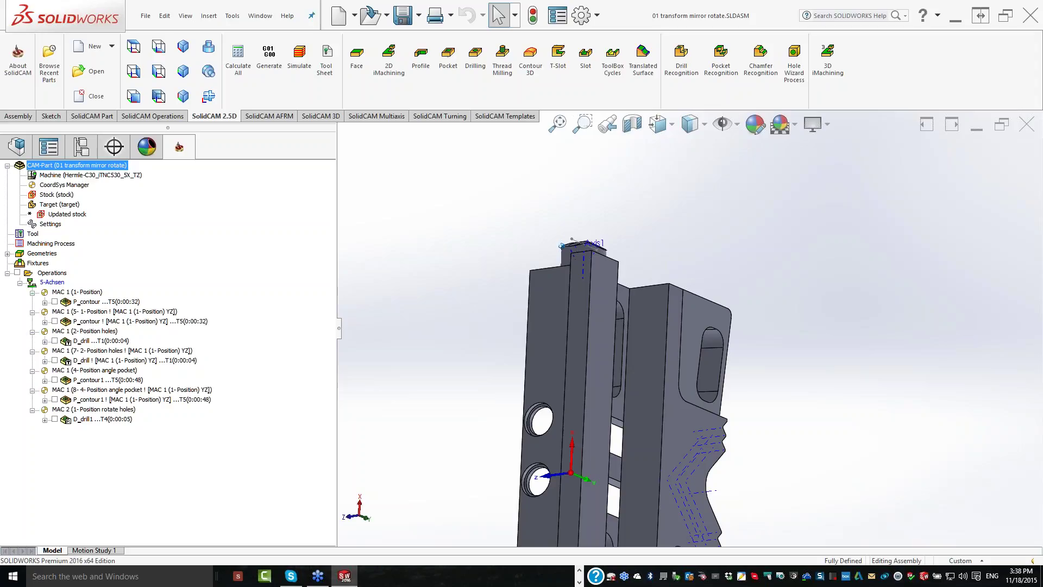
Orbit the 01 transform mirror rotate part through several views, including a straight-on view
middle_drag(575, 348, 502, 306)
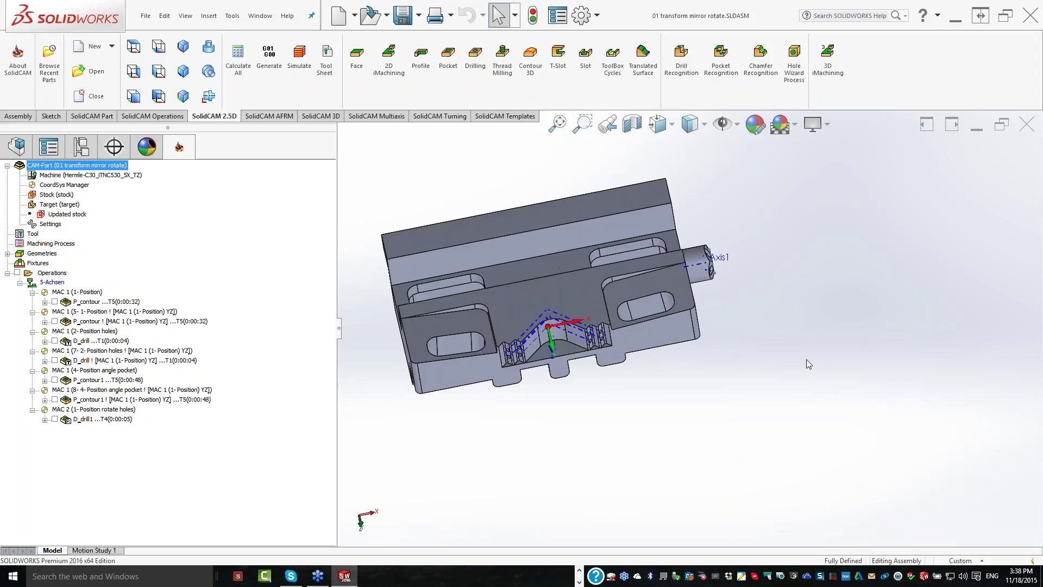
middle_drag(807, 360, 716, 319)
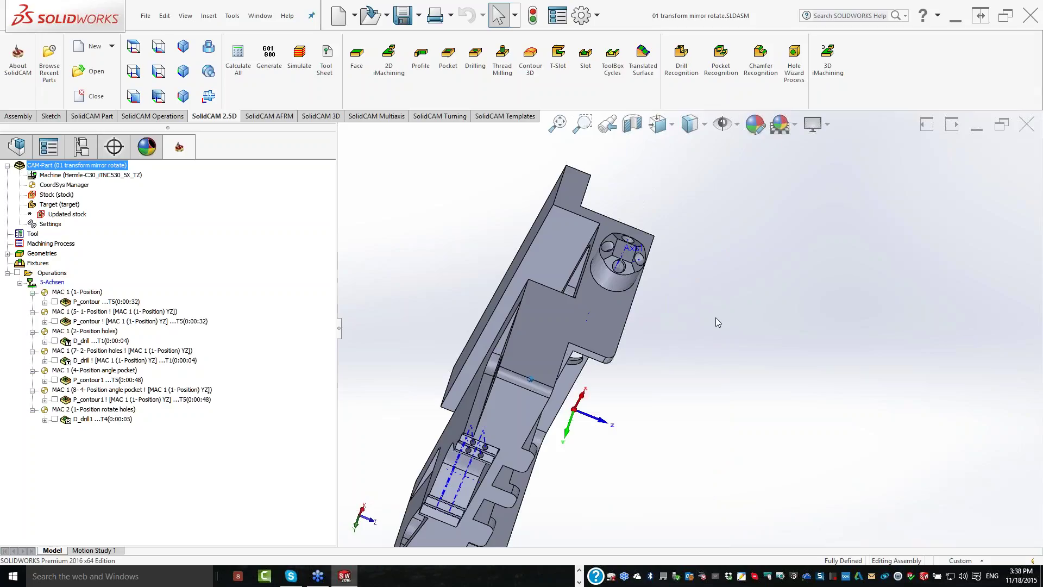
key(ctrl+5)
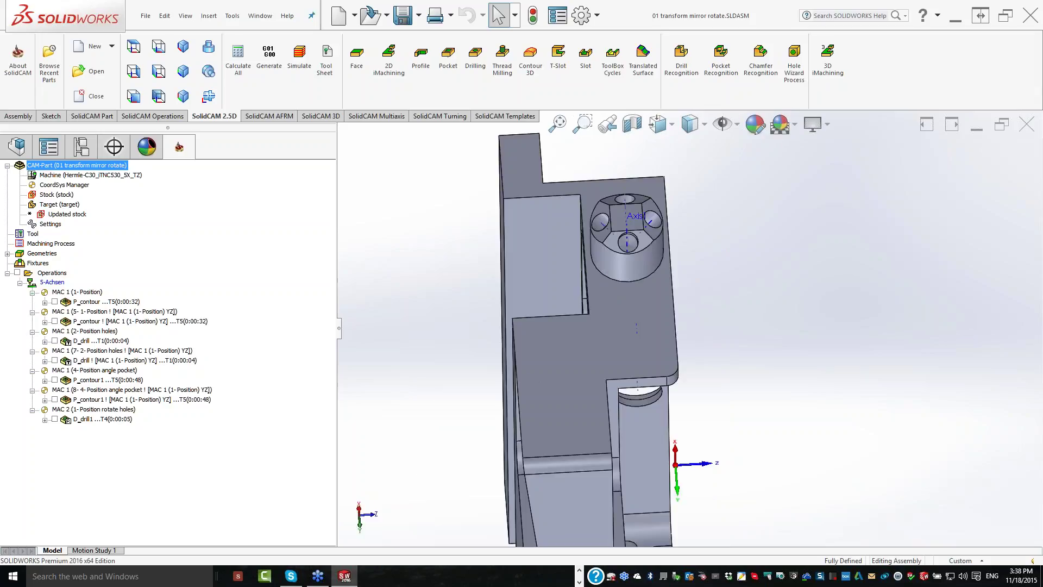
middle_drag(679, 326, 731, 266)
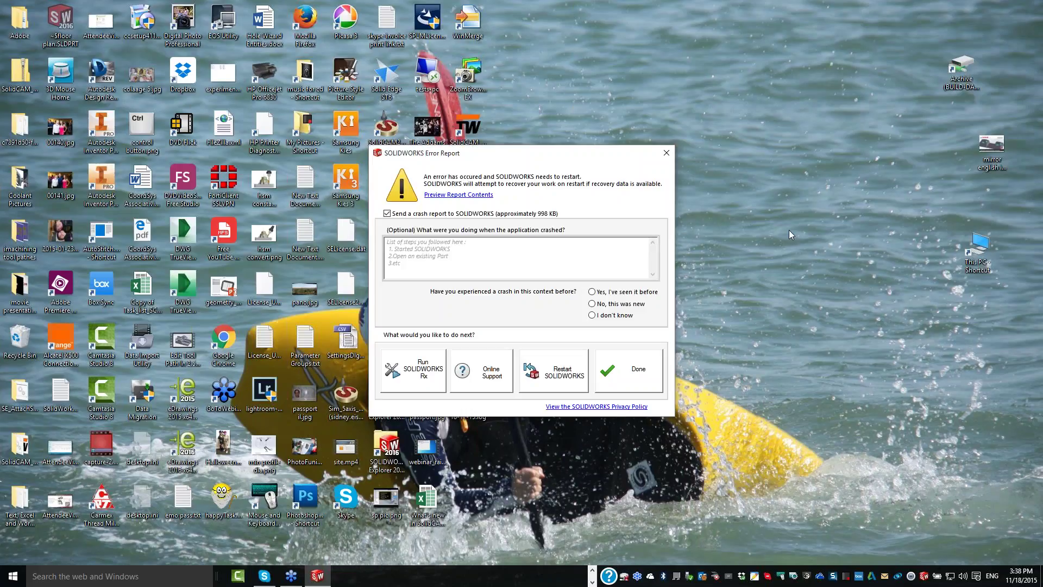
Dismiss the SOLIDWORKS crash report and its send-failure message, then clear the desktop selection
click(667, 153)
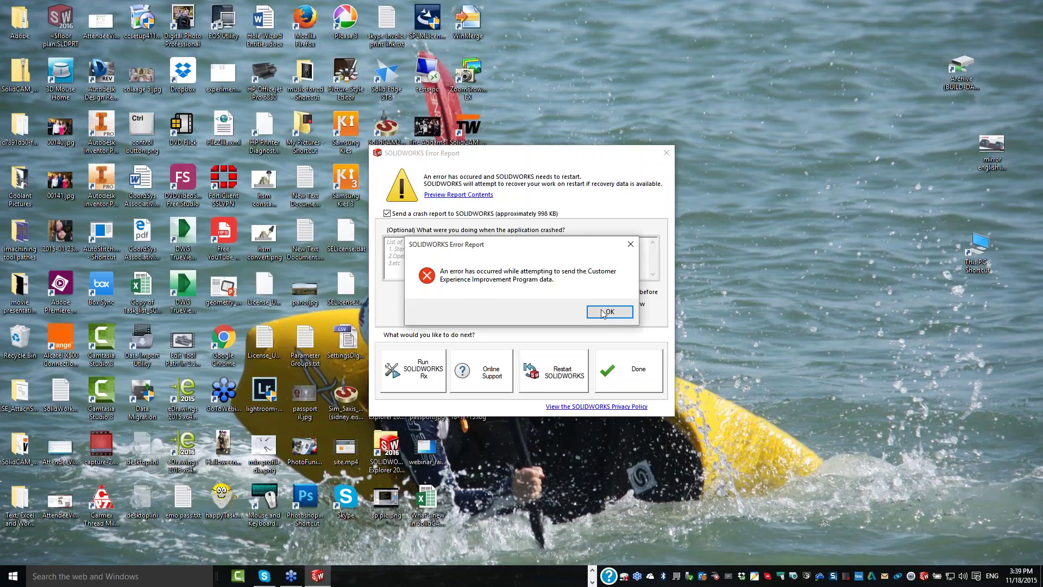
click(603, 313)
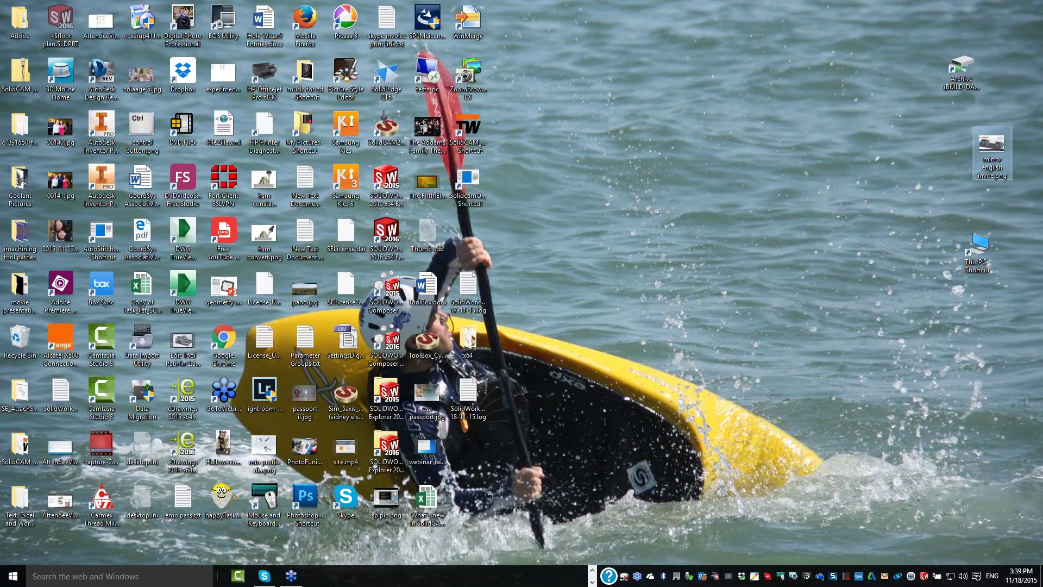
click(834, 231)
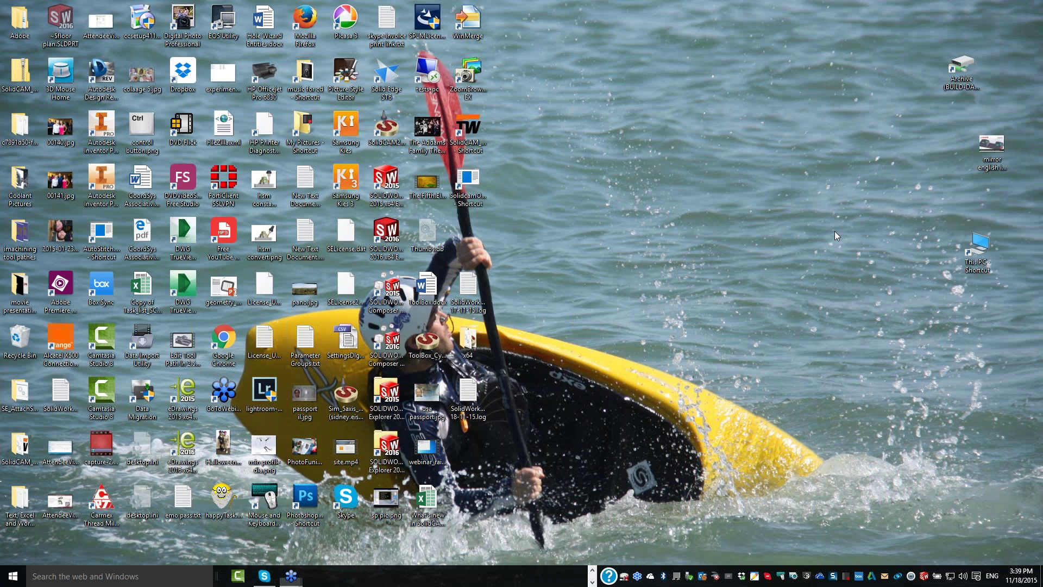